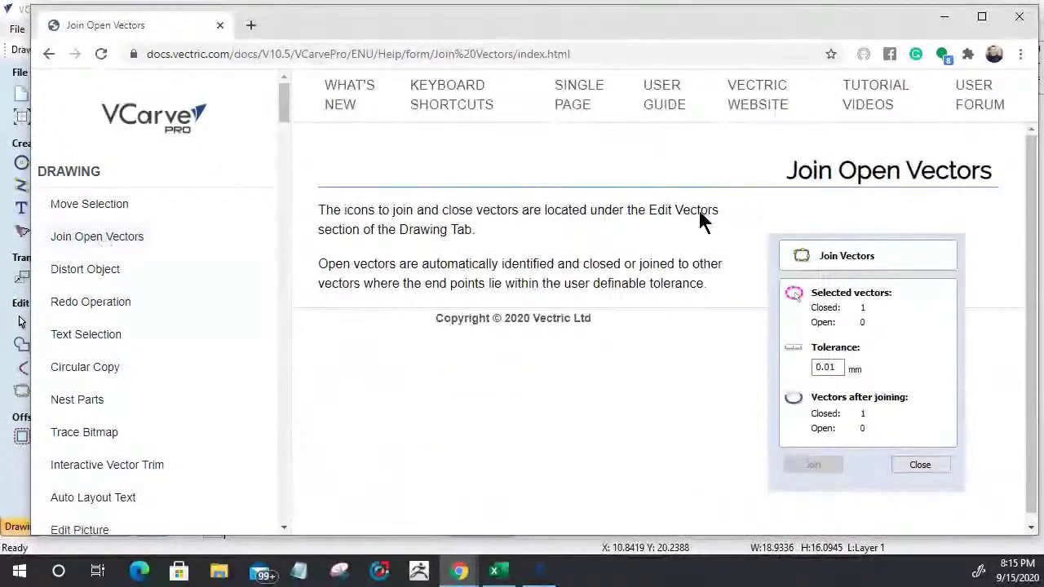
# Find the Draw Ellipse topic in the help, review its quick-key options for exact dimensions, and close the help window
pyautogui.scroll(-1, 415, 289)
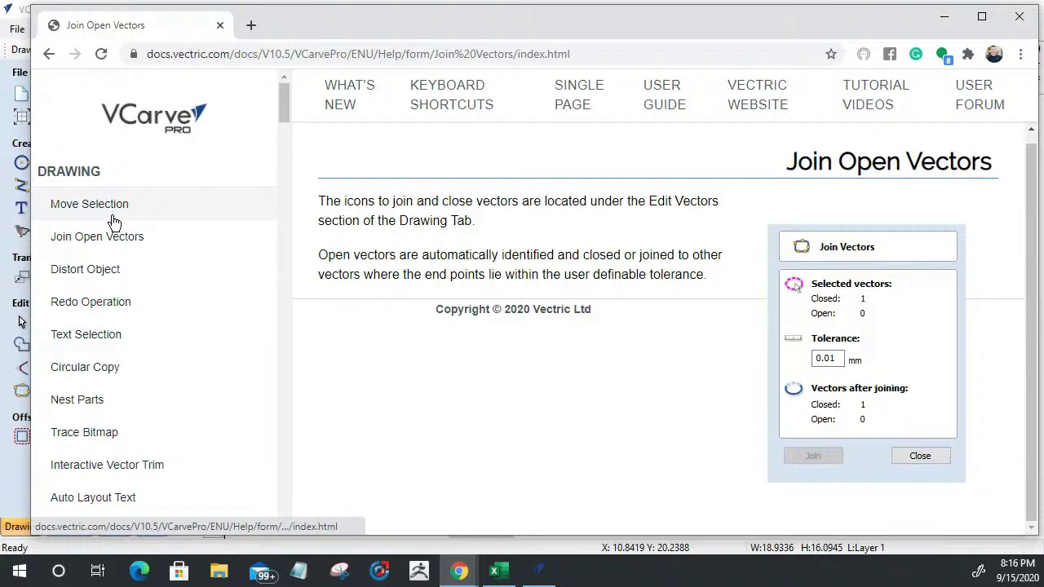
pyautogui.scroll(-2, 172, 330)
pyautogui.scroll(-2, 171, 331)
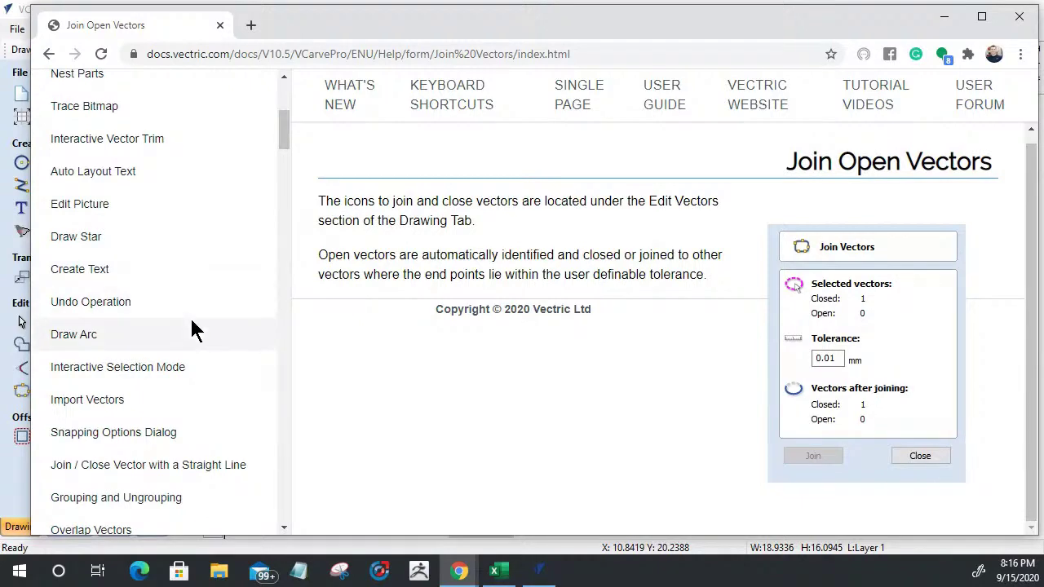
pyautogui.scroll(-1, 163, 342)
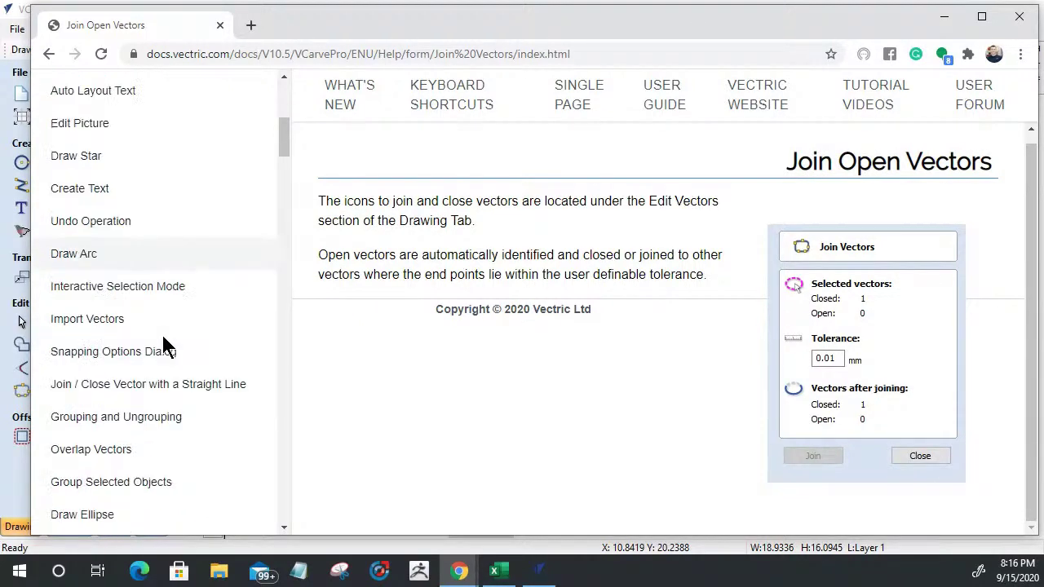
pyautogui.scroll(-1, 163, 342)
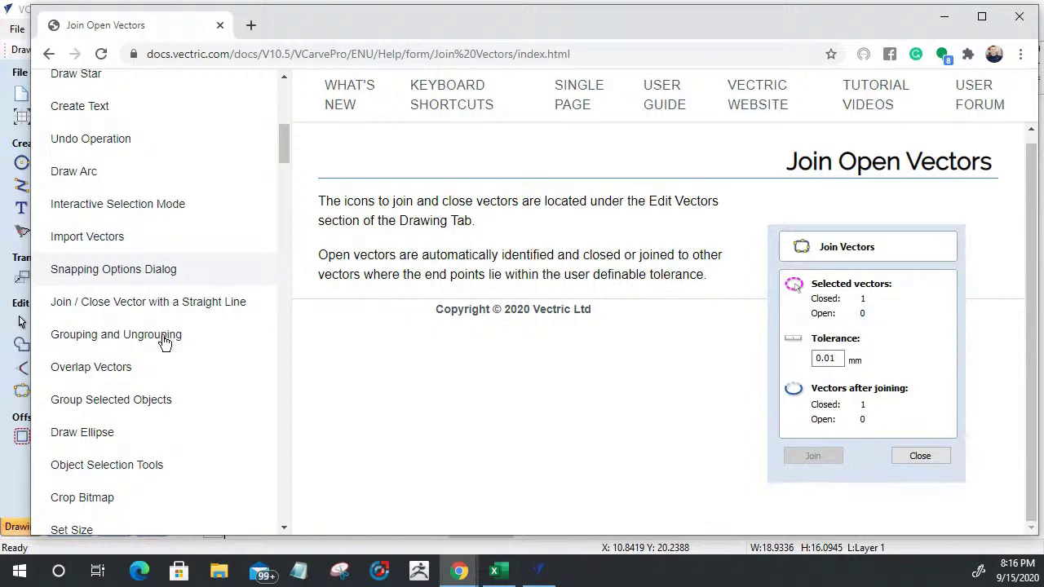
pyautogui.scroll(-1, 114, 383)
pyautogui.click(102, 352)
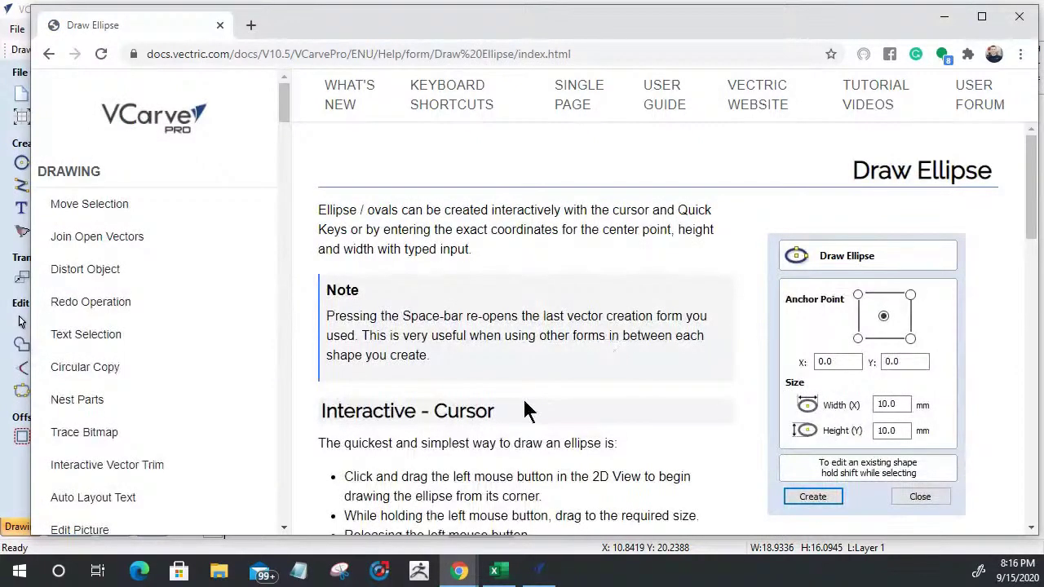
pyautogui.scroll(-5, 526, 411)
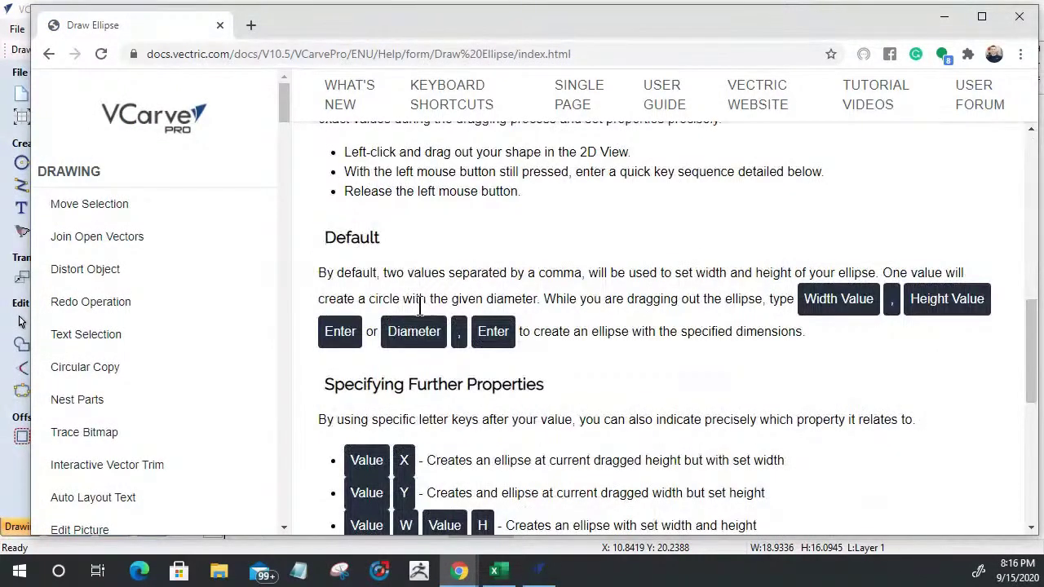
pyautogui.scroll(-1, 420, 306)
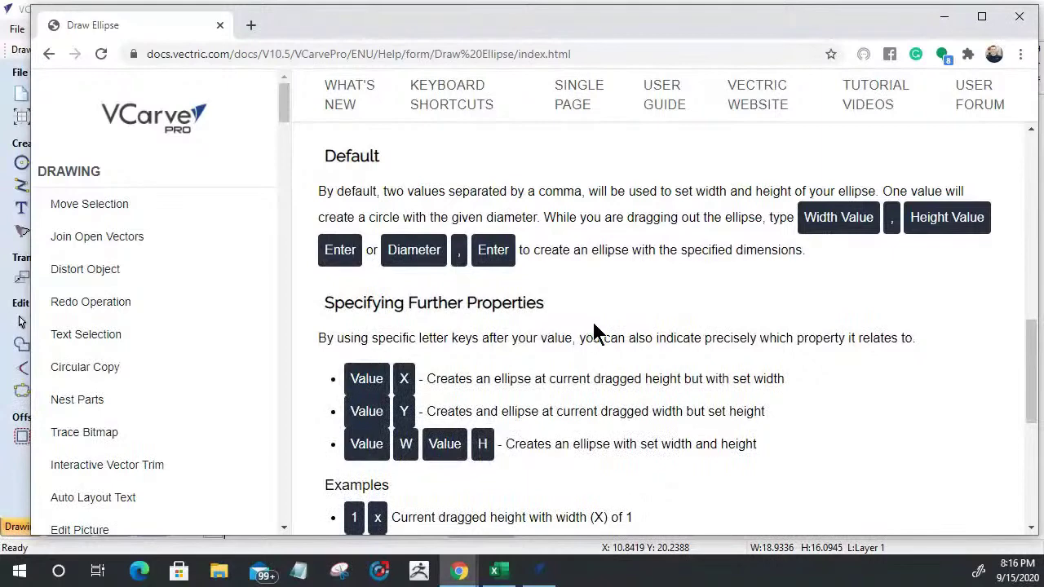
pyautogui.click(1019, 20)
# Check the tolerance setting in the Join Vectors form and leave it without joining anything
pyautogui.scroll(-4, 653, 416)
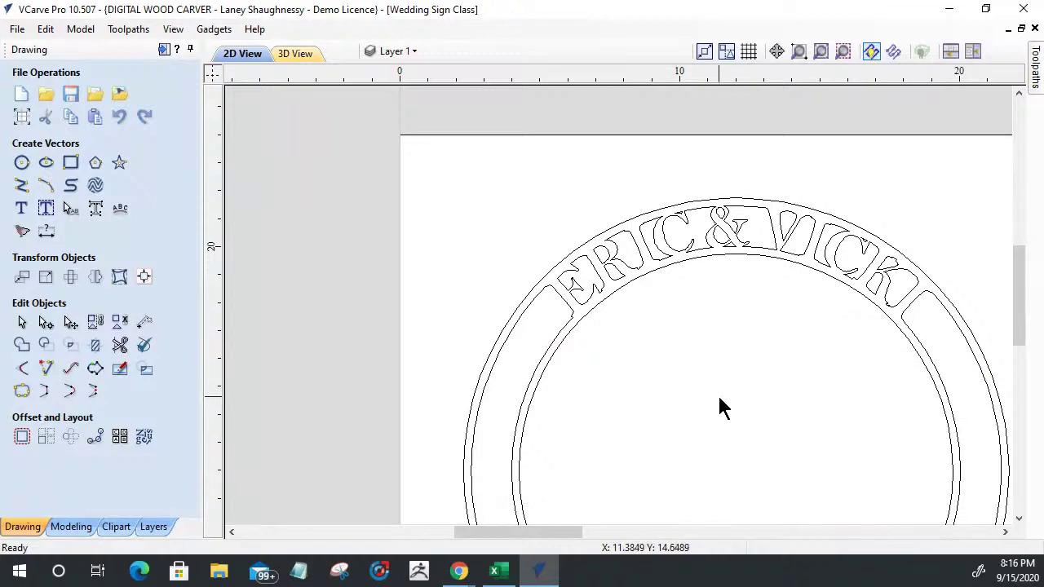
pyautogui.press('j')
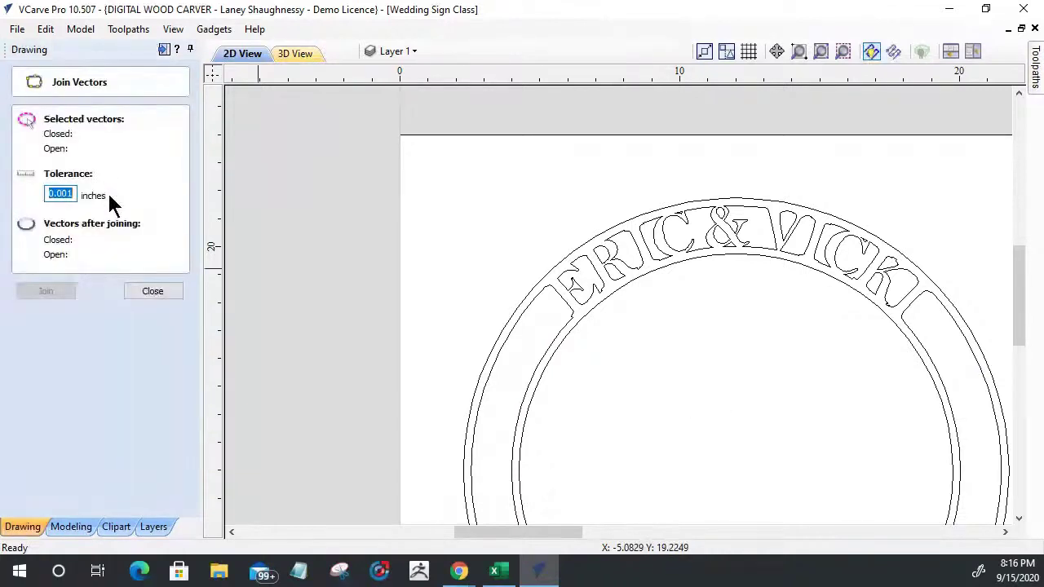
pyautogui.click(152, 290)
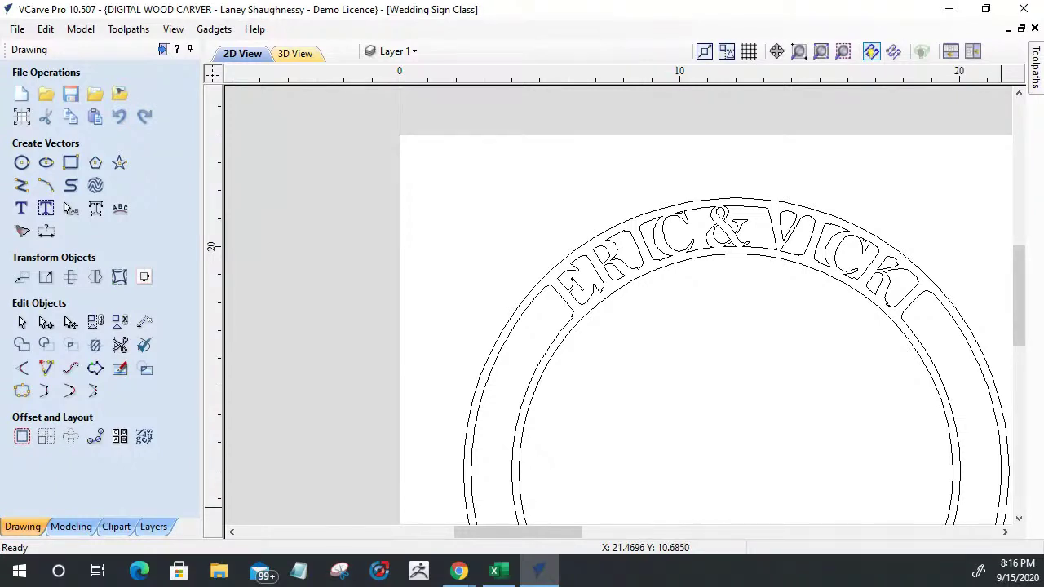
# Draw a freehand circle about 21.5 inches in diameter in the empty space above the job area
pyautogui.click(22, 164)
pyautogui.scroll(-5, 737, 386)
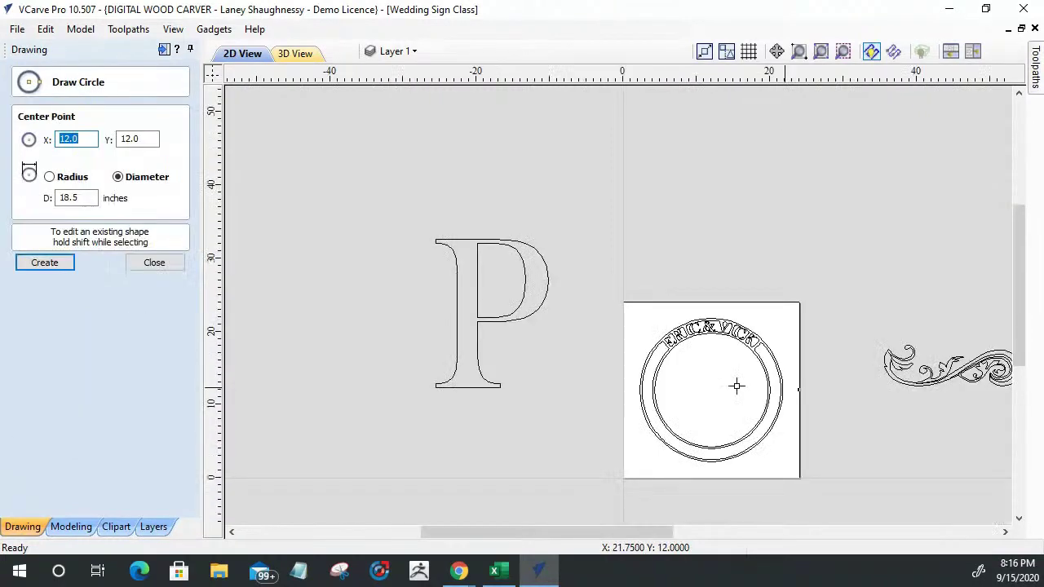
pyautogui.scroll(3, 659, 153)
pyautogui.click(736, 241)
pyautogui.click(856, 344)
pyautogui.click(154, 262)
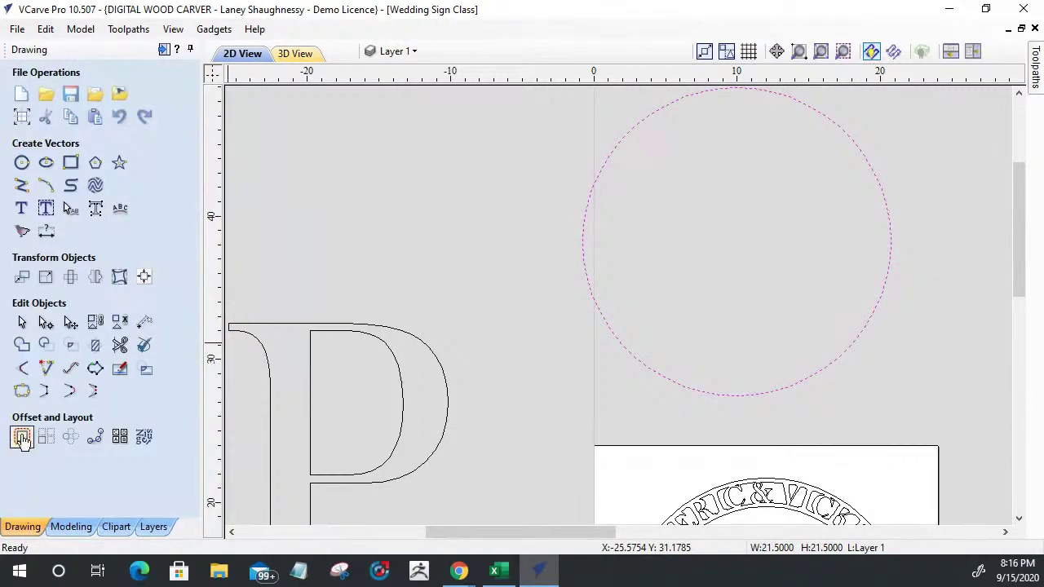
# Offset the new circle inwards by 1.5 inches, keeping the original
pyautogui.click(22, 438)
pyautogui.write('1.5')
pyautogui.click(34, 305)
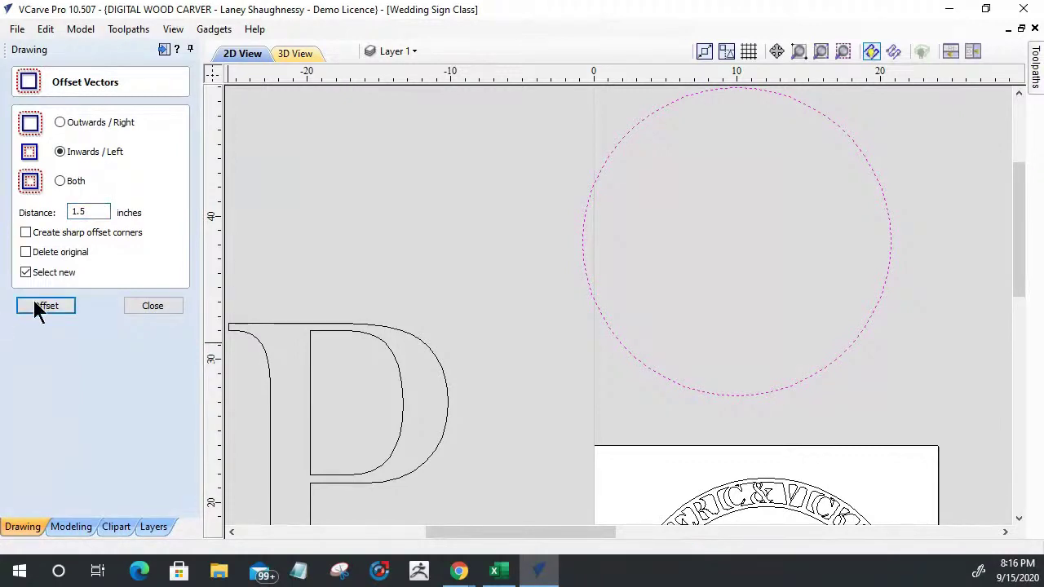
pyautogui.click(152, 306)
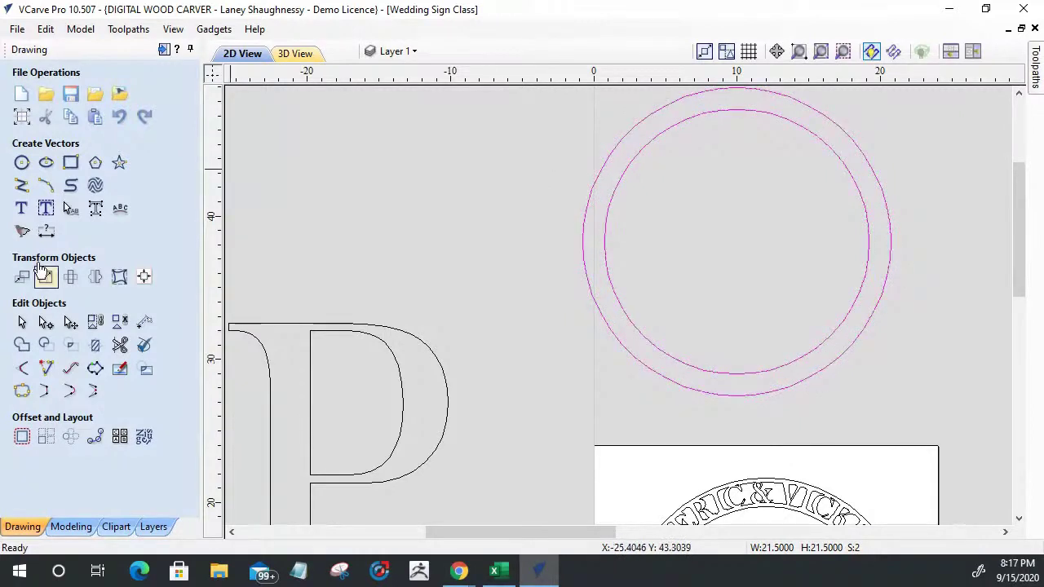
# Create the text HELLO WORLD in bold Bell MT at a height of 1.5 inches
pyautogui.click(21, 210)
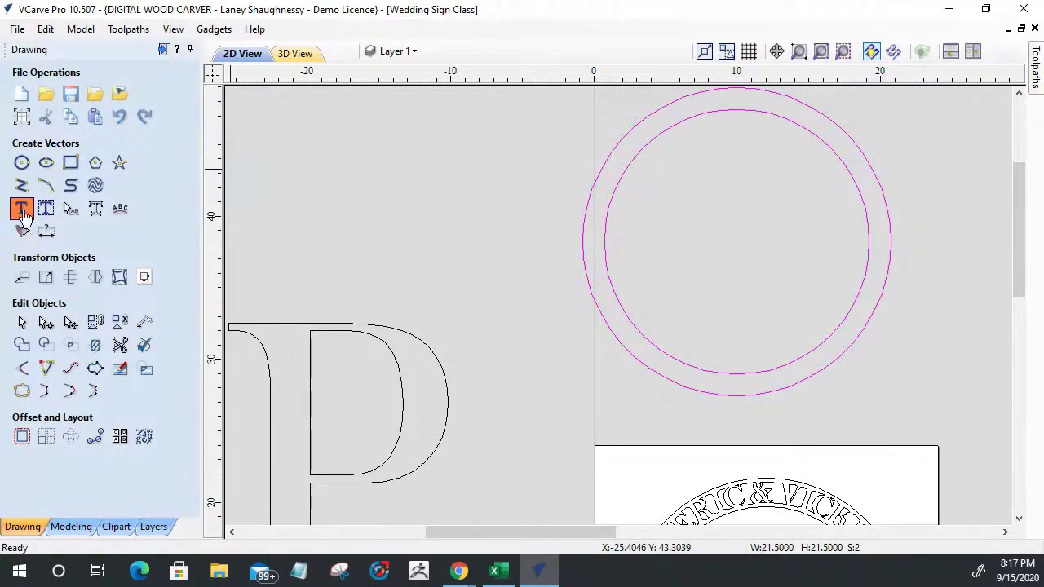
pyautogui.click(21, 210)
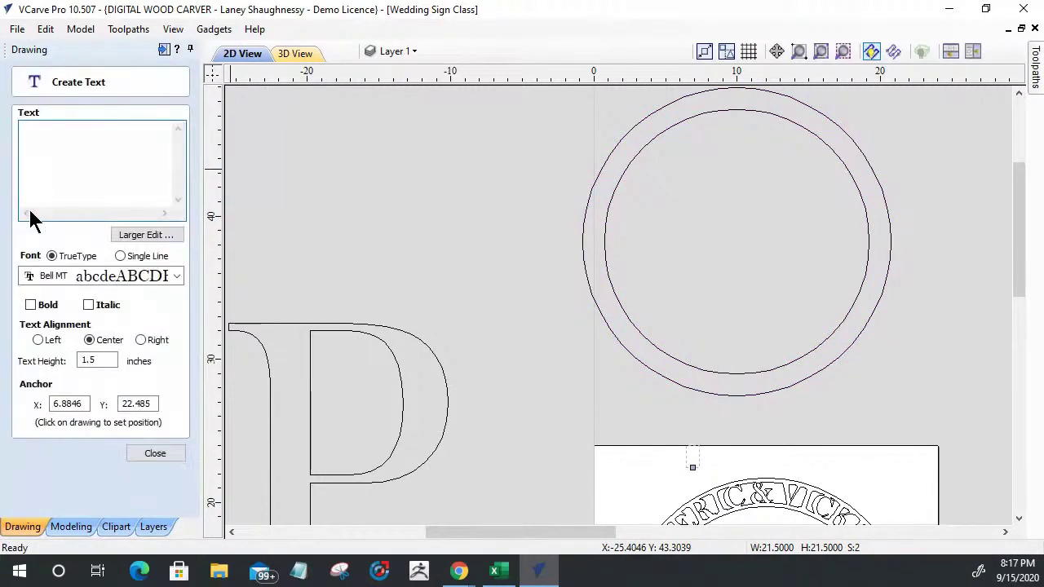
pyautogui.write('HE')
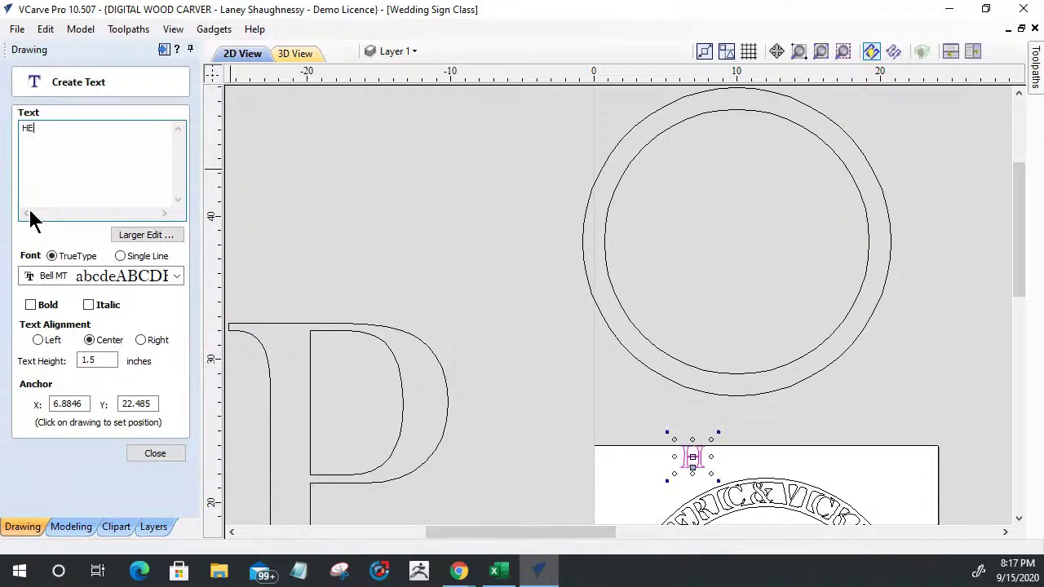
pyautogui.write('LLO WORLD')
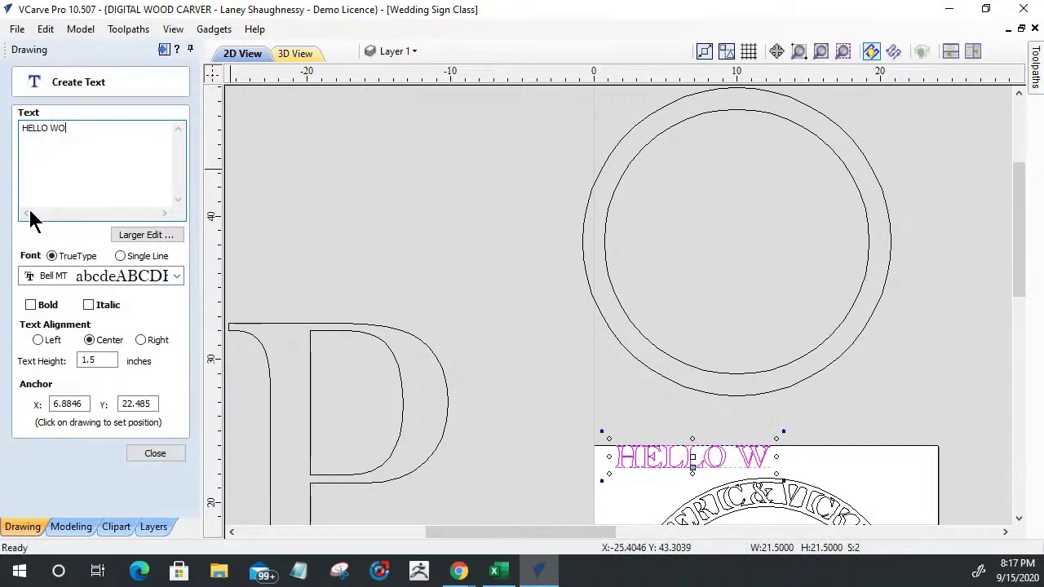
pyautogui.click(31, 306)
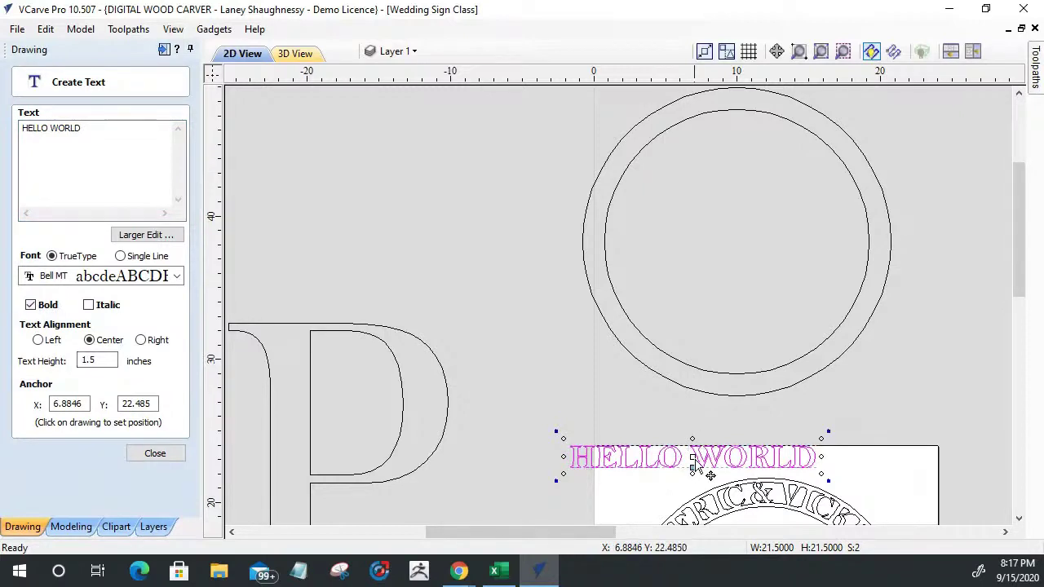
# Move the HELLO WORLD text over the upper part of the two new circles and finish the text creation
pyautogui.moveTo(698, 449); pyautogui.dragTo(742, 147)
pyautogui.scroll(-2, 716, 194)
pyautogui.scroll(5, 716, 198)
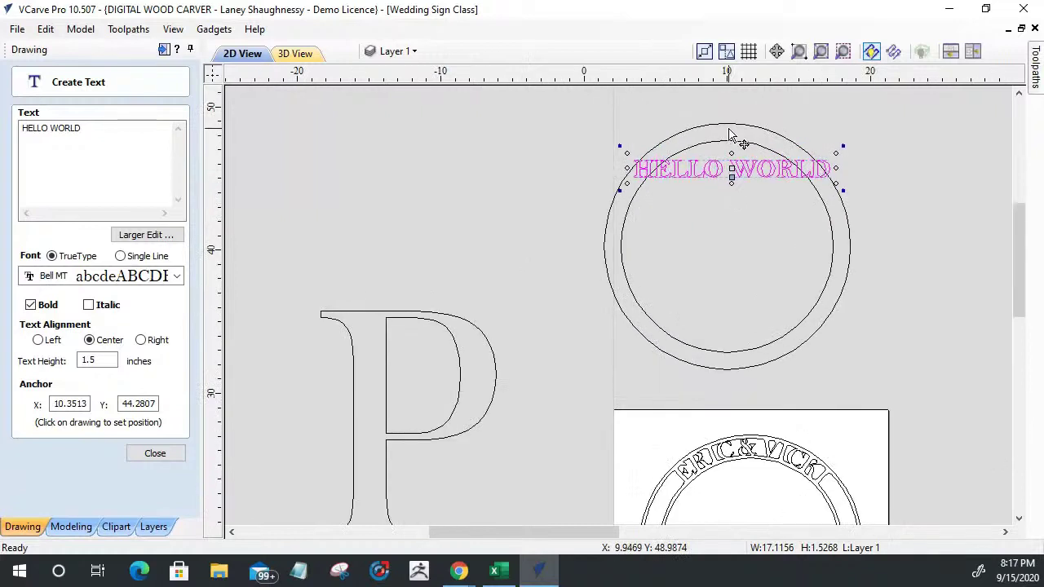
pyautogui.click(155, 454)
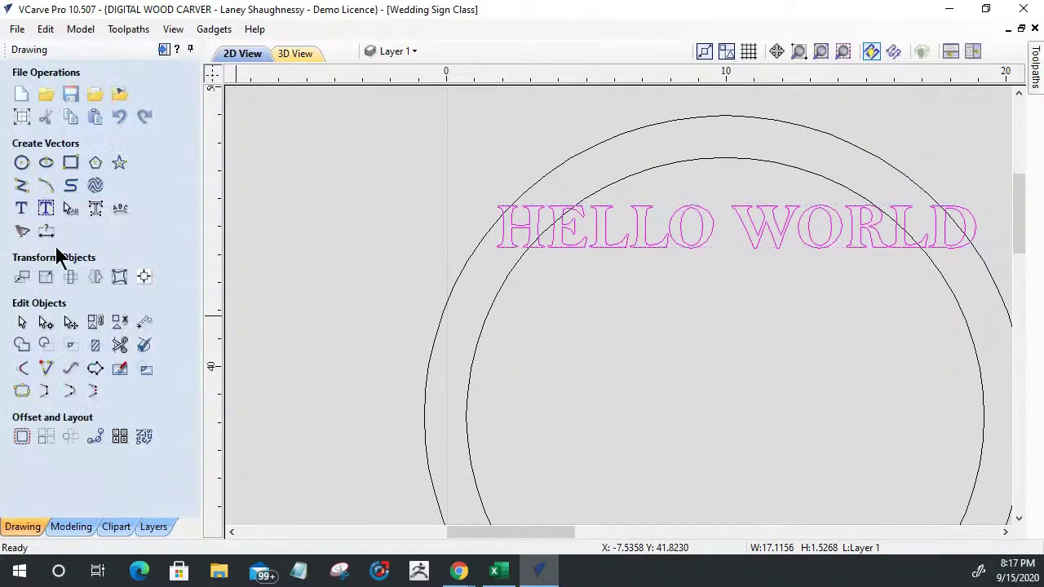
# Bend the HELLO WORLD text into an upward arc that follows the upper part of the ring
pyautogui.click(70, 208)
pyautogui.moveTo(734, 201); pyautogui.dragTo(733, 104)
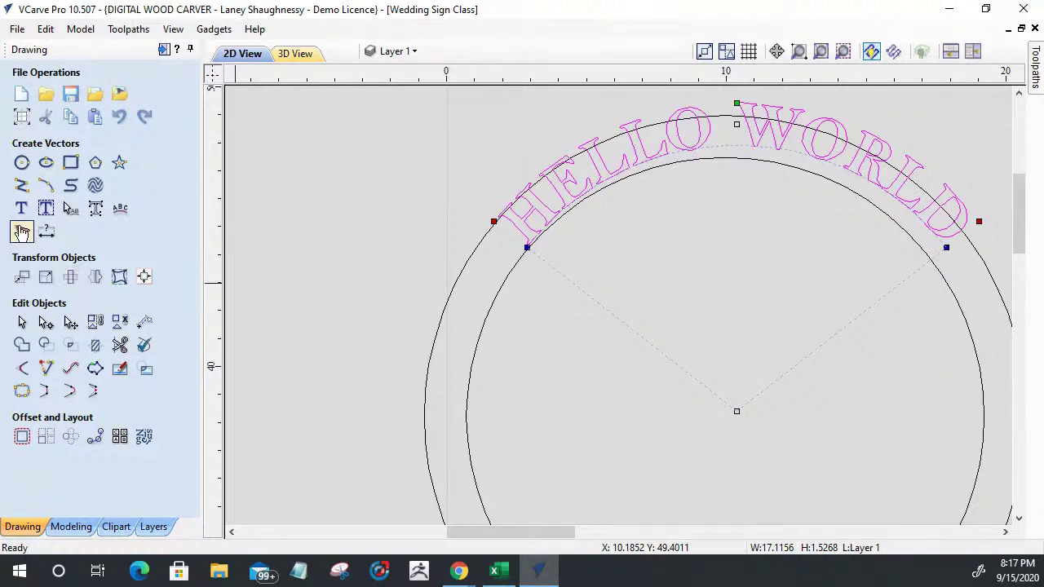
pyautogui.click(22, 322)
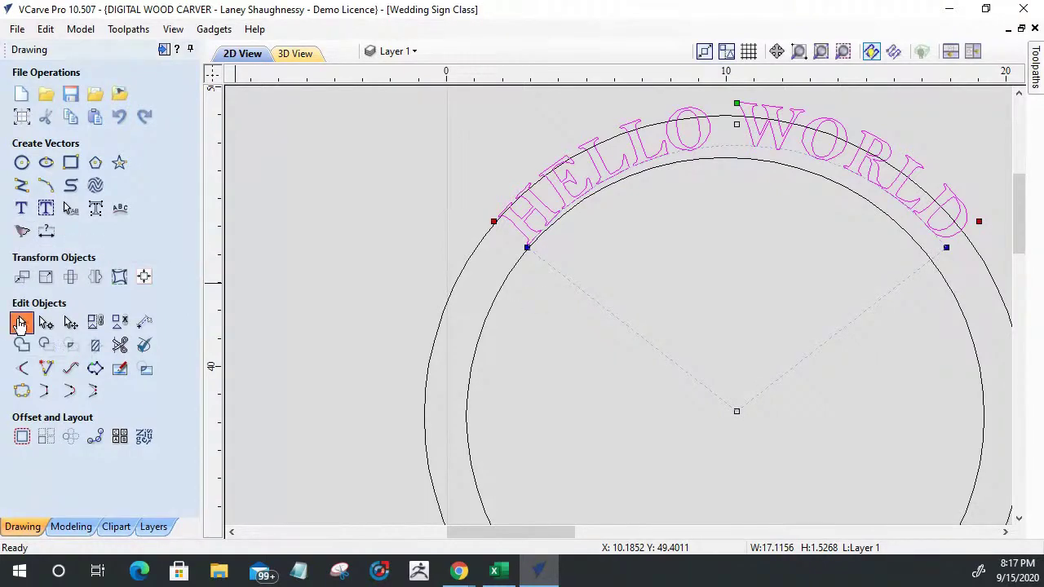
# Cut the outer circle just beyond the H and just beyond the D of HELLO WORLD using node editing
pyautogui.click(489, 234)
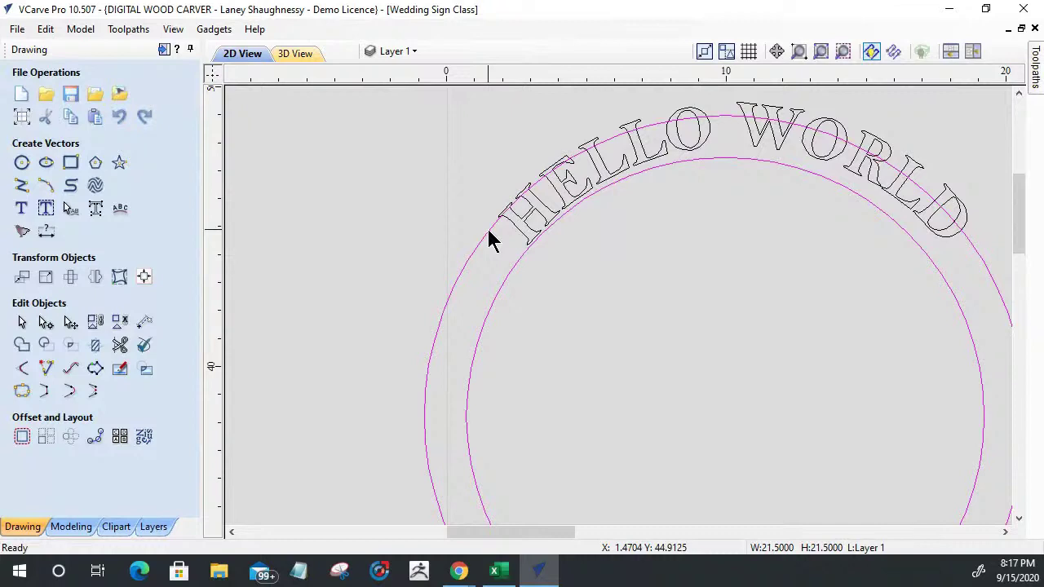
pyautogui.click(490, 237)
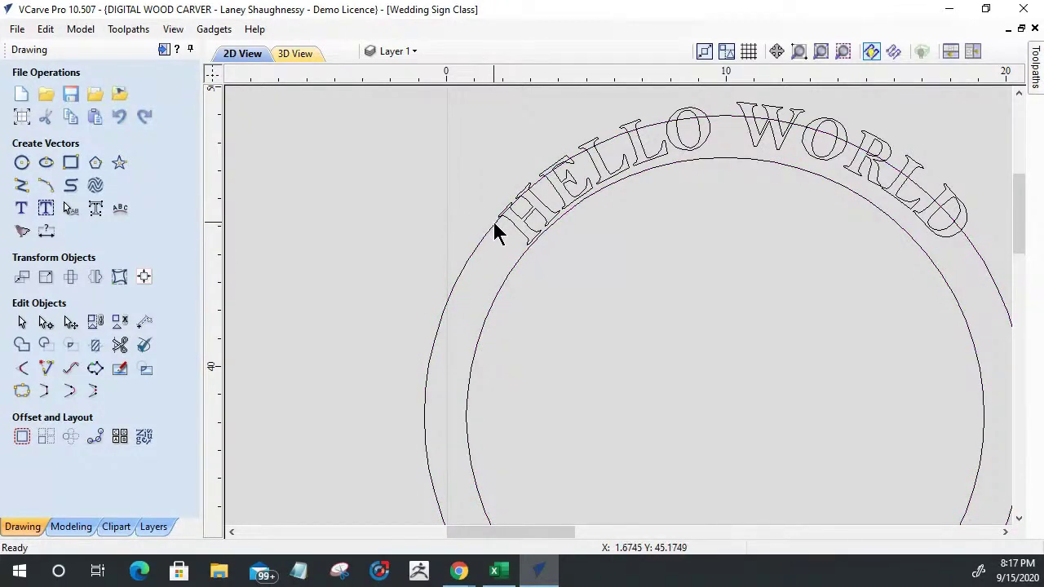
pyautogui.click(493, 225)
pyautogui.click(46, 322)
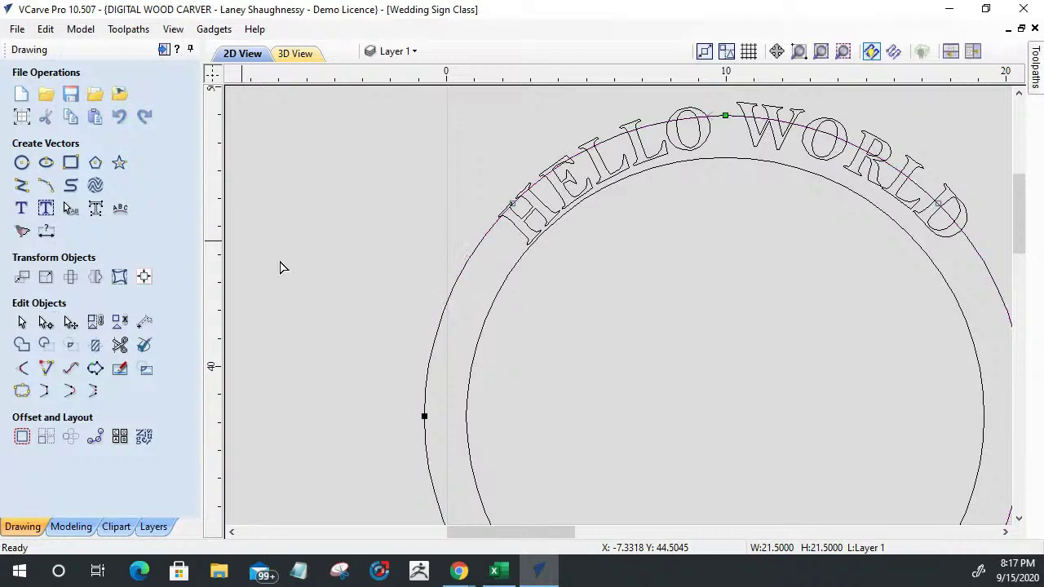
pyautogui.rightClick(492, 236)
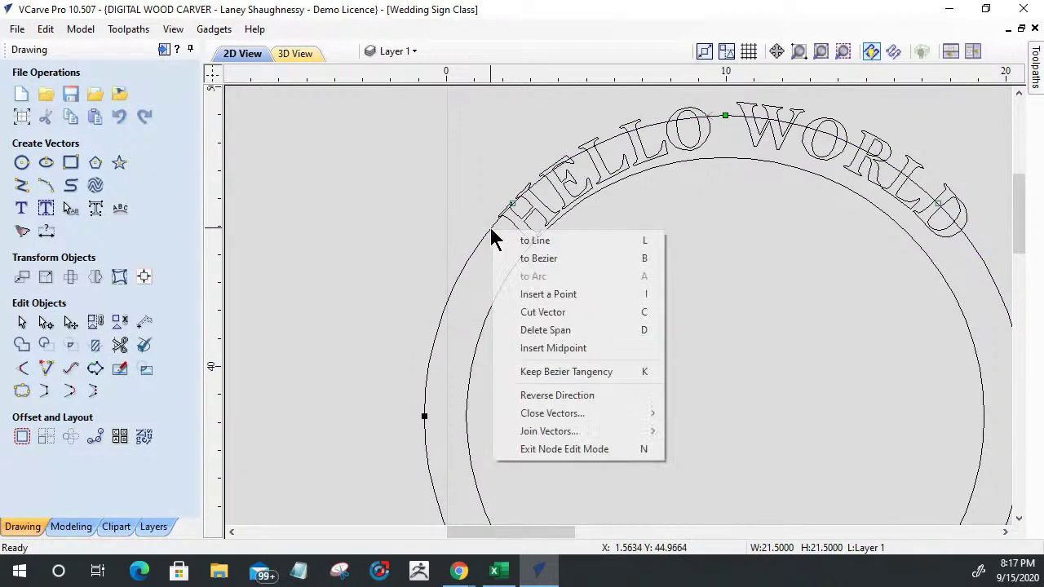
pyautogui.click(517, 311)
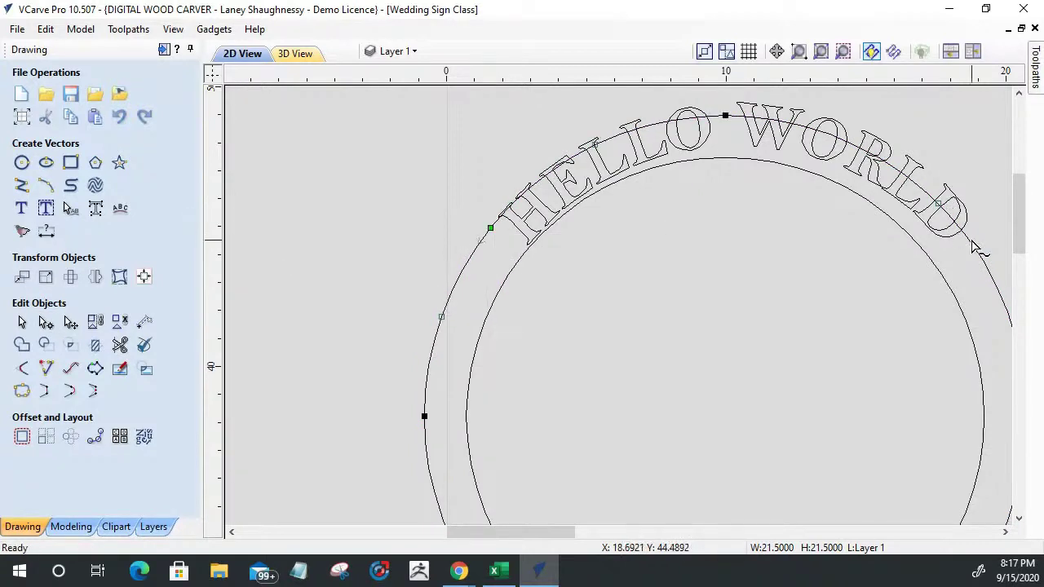
pyautogui.rightClick(971, 240)
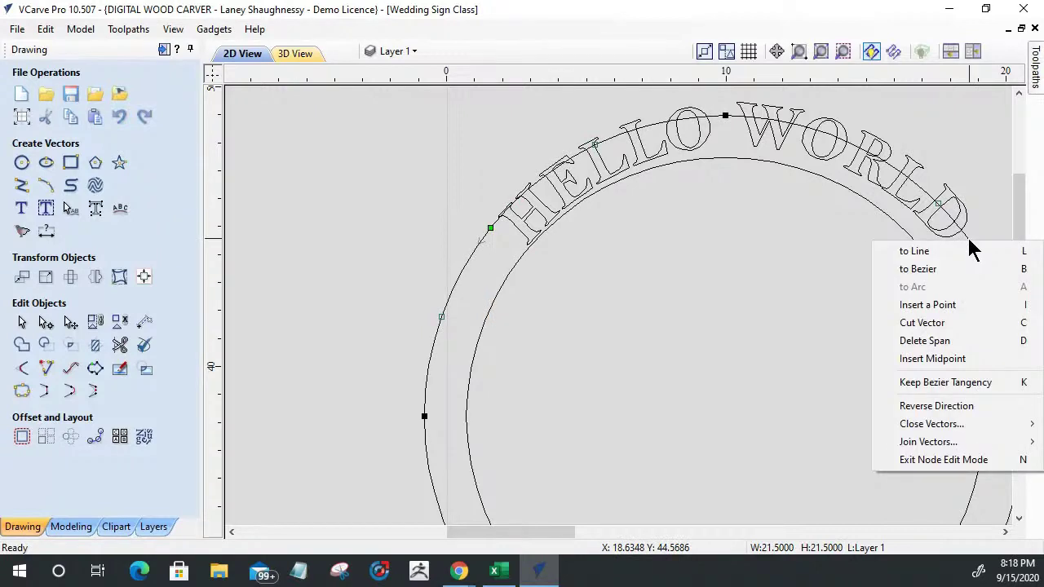
pyautogui.click(933, 324)
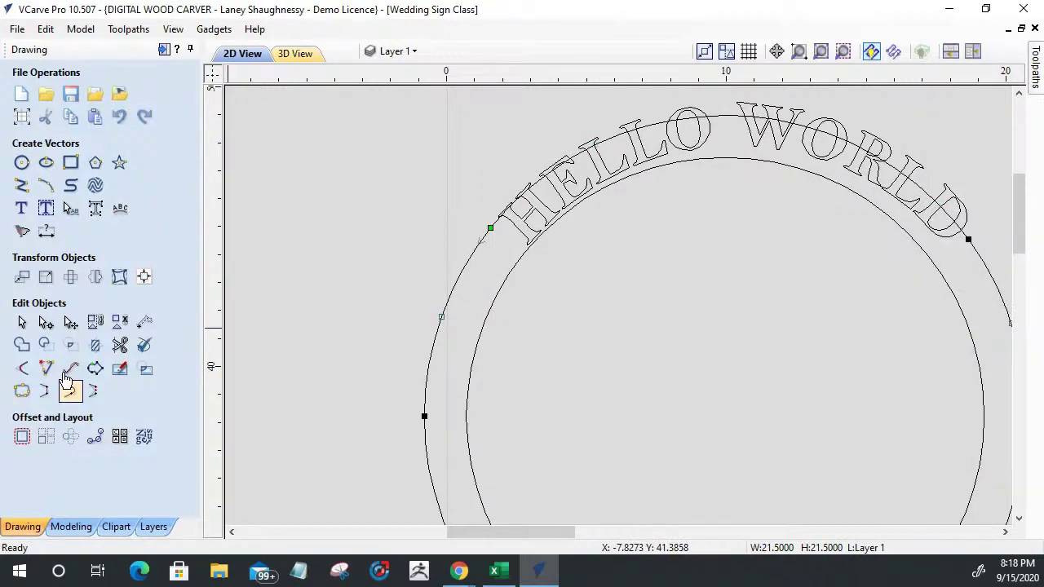
# Try wrapping HELLO WORLD onto the long lower segment of the cut outer circle with Text On A Curve
pyautogui.click(120, 209)
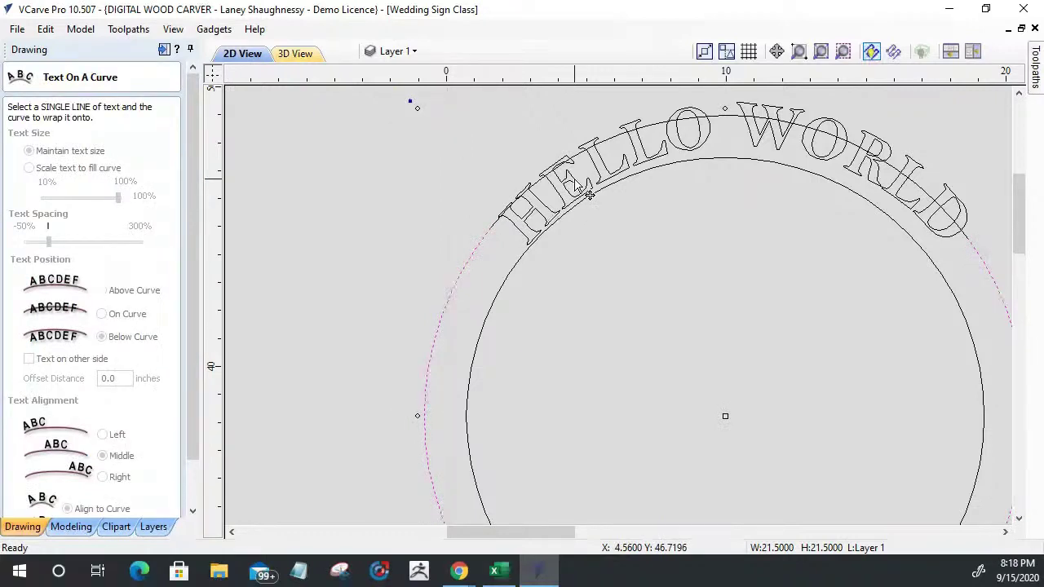
pyautogui.click(589, 195)
pyautogui.scroll(-5, 634, 280)
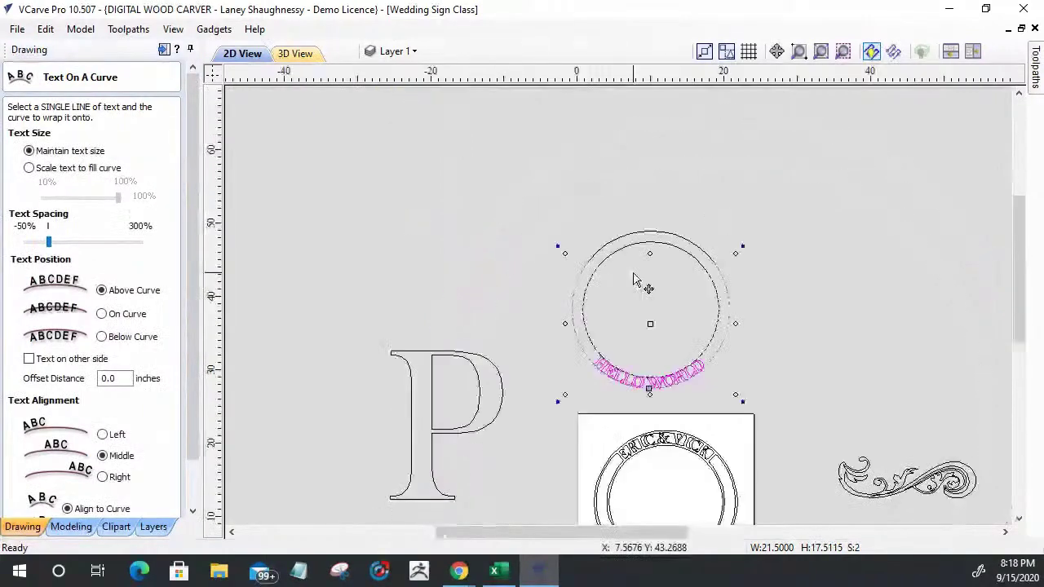
pyautogui.scroll(5, 620, 385)
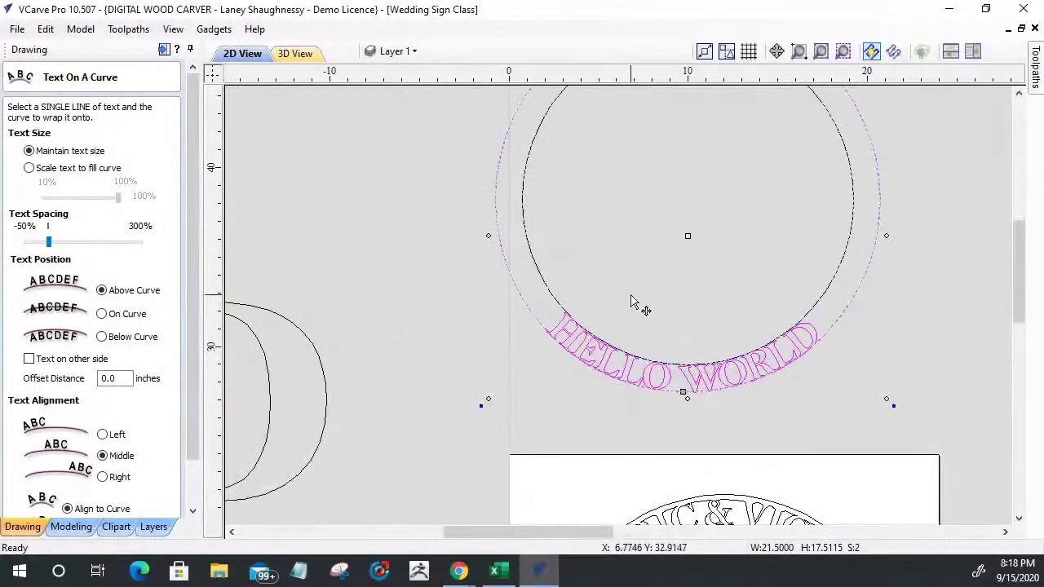
pyautogui.scroll(-5, 633, 299)
# Wrap HELLO WORLD onto the short upper segment of the cut outer circle, positioned above the curve with middle alignment
pyautogui.click(632, 302)
pyautogui.click(659, 174)
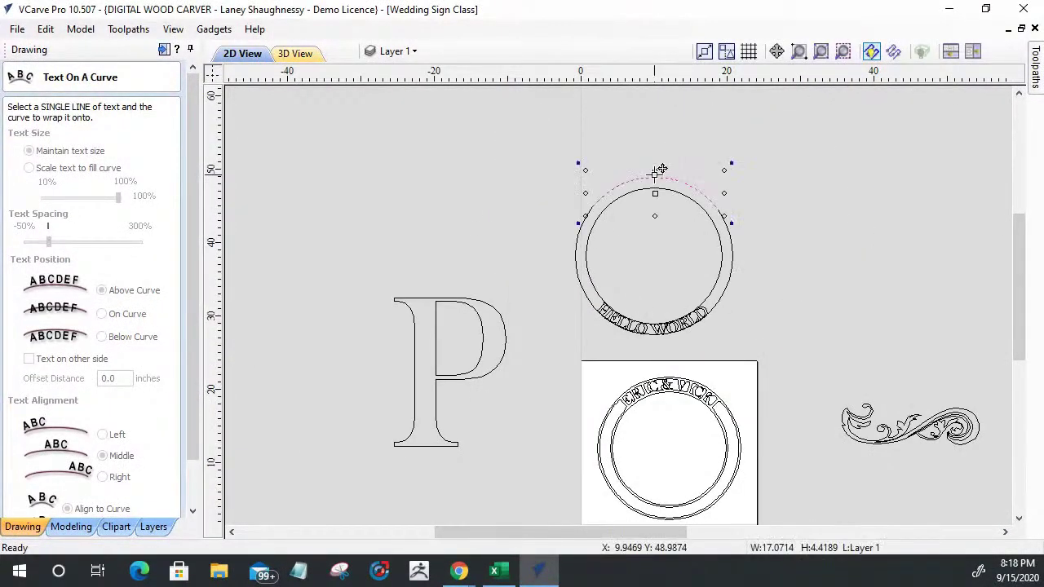
pyautogui.keyDown('shift'); pyautogui.click(636, 324); pyautogui.keyUp('shift')
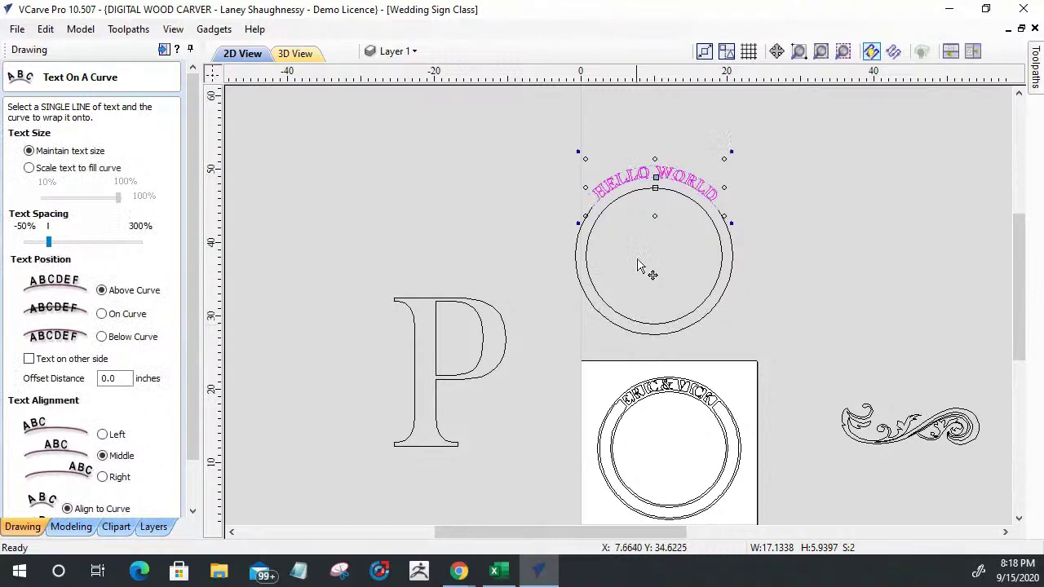
# Position HELLO WORLD below the upper curve so that it sits inside the ring, and finish Text On A Curve
pyautogui.scroll(3, 640, 273)
pyautogui.scroll(1, 624, 176)
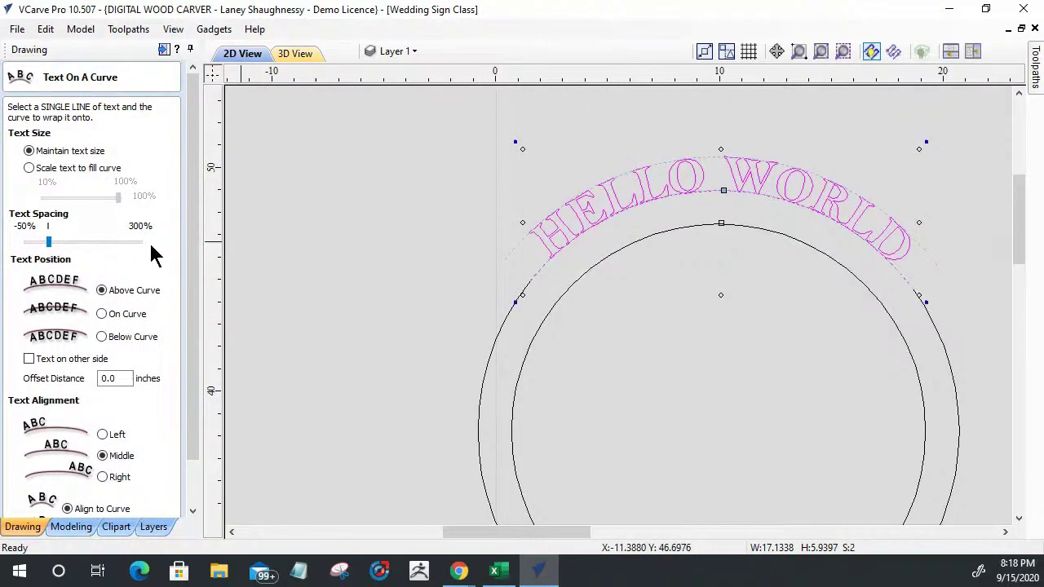
pyautogui.click(104, 337)
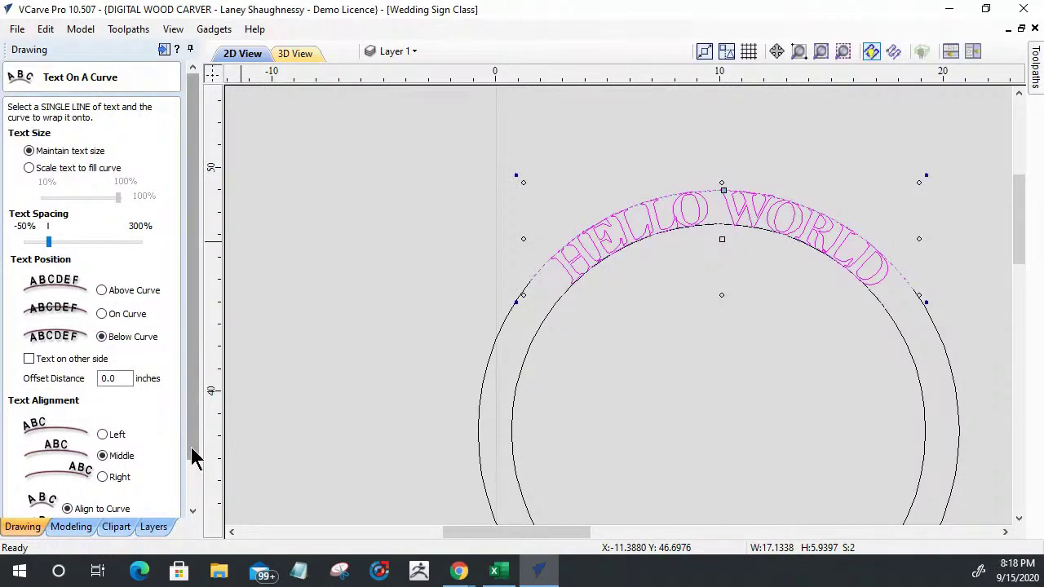
pyautogui.scroll(-2, 191, 462)
pyautogui.click(145, 507)
# Join the upper and lower segments of the cut outer circle into one closed vector
pyautogui.scroll(5, 659, 205)
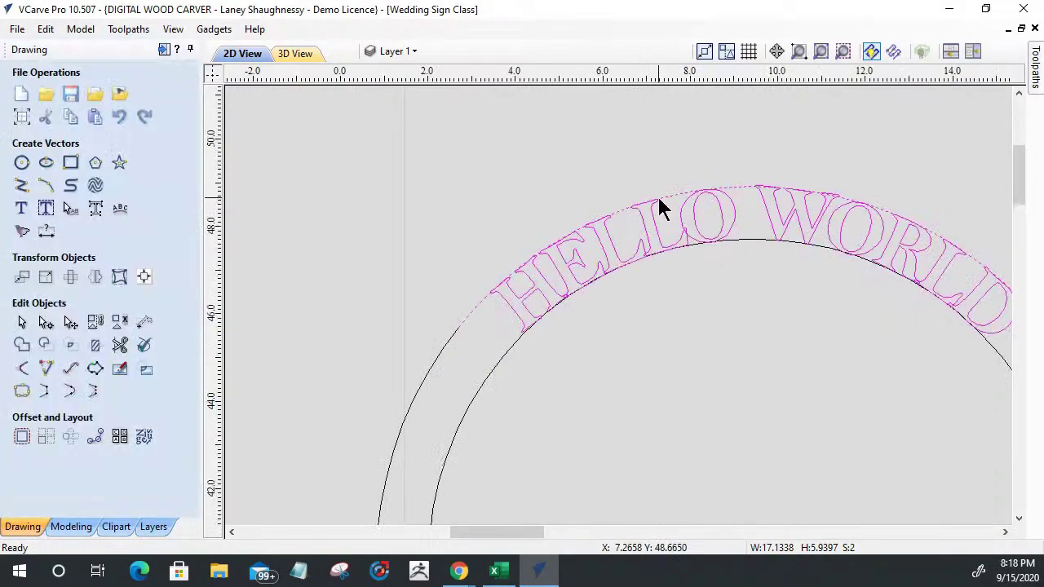
pyautogui.scroll(-3, 657, 205)
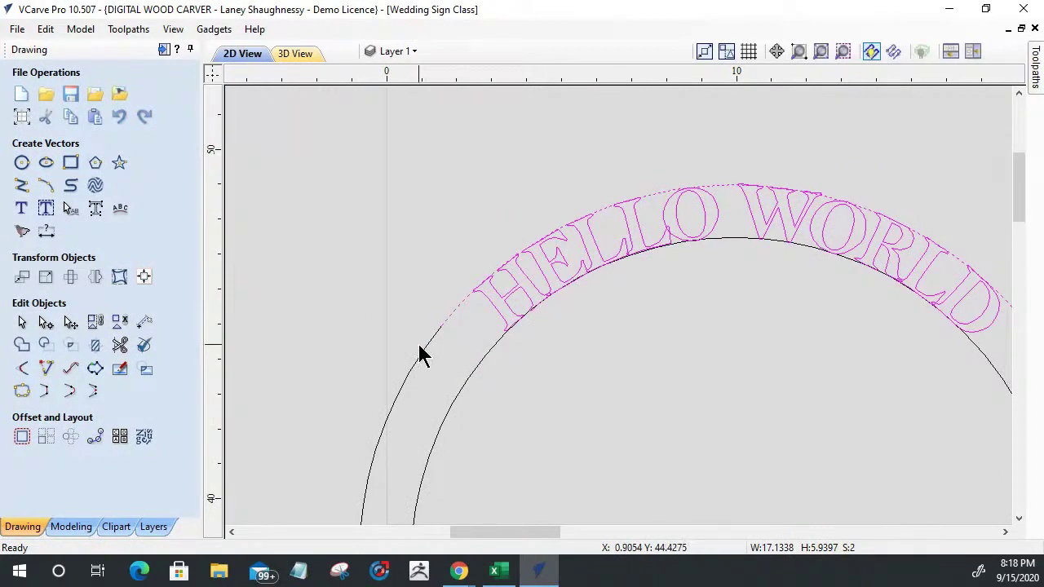
pyautogui.keyDown('shift'); pyautogui.click(427, 344); pyautogui.keyUp('shift')
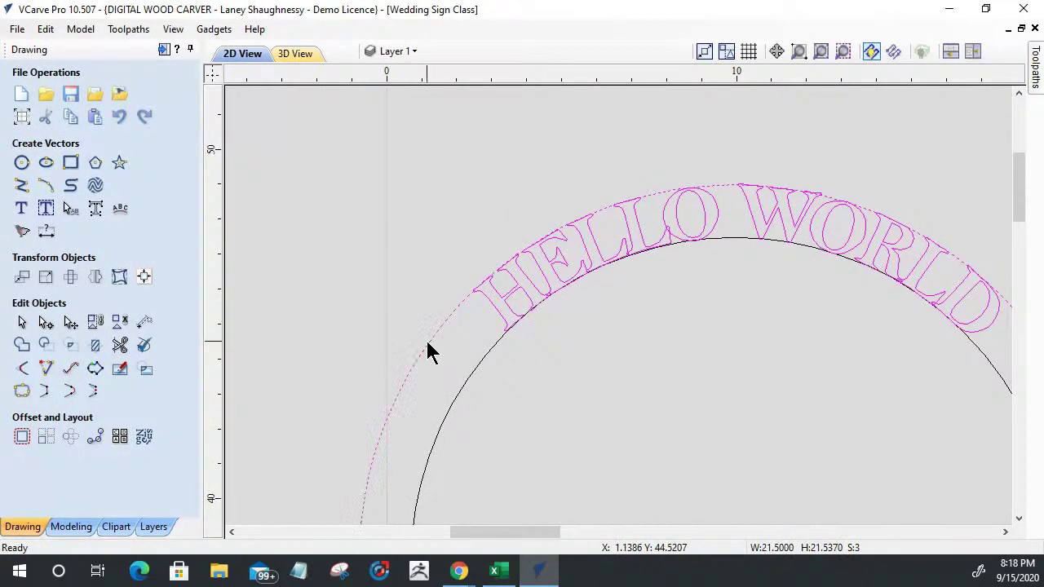
pyautogui.click(451, 336)
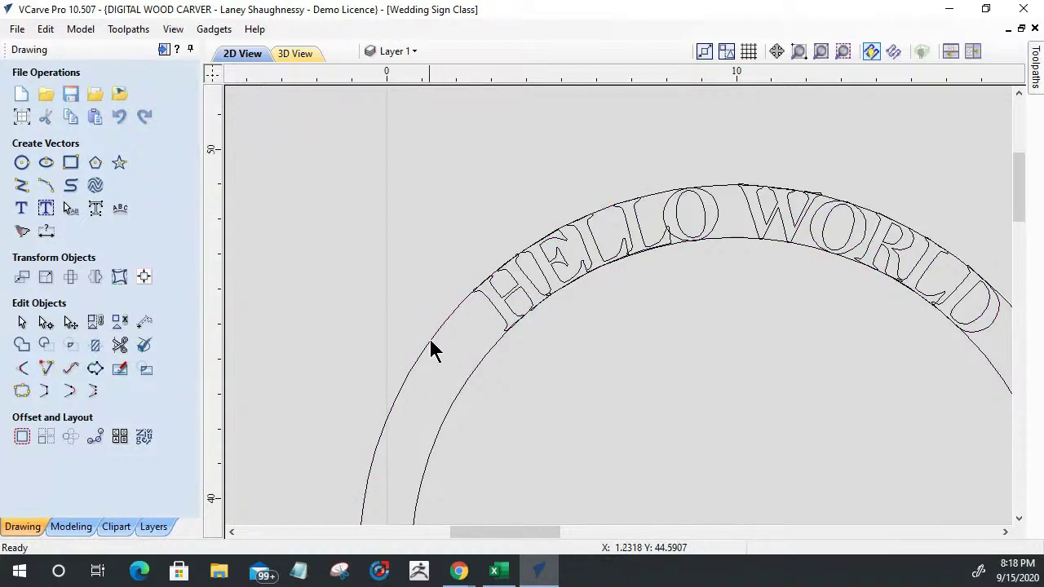
pyautogui.click(433, 349)
pyautogui.keyDown('shift'); pyautogui.click(458, 316); pyautogui.keyUp('shift')
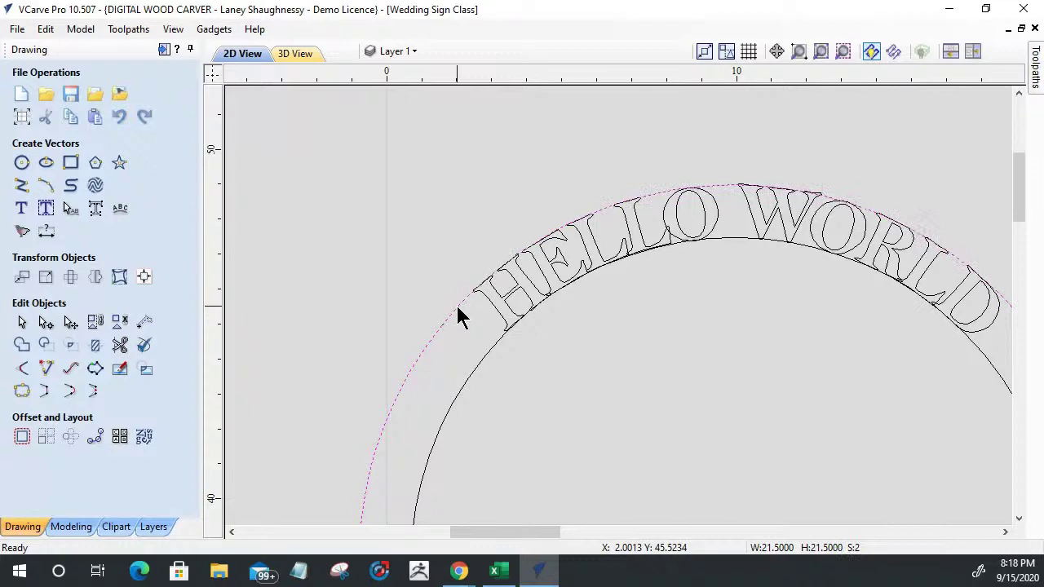
pyautogui.press('j')
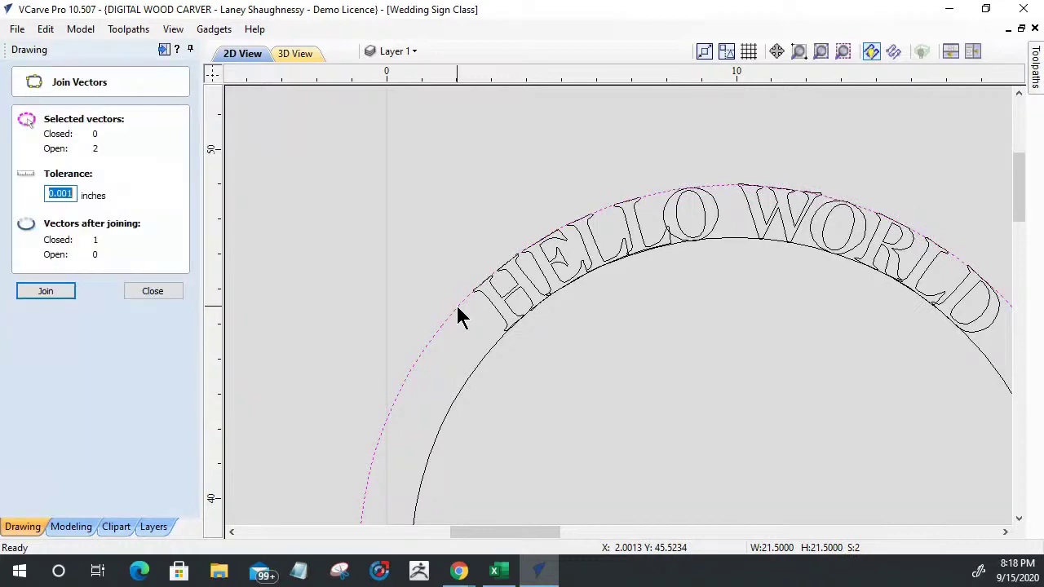
pyautogui.click(62, 294)
pyautogui.click(155, 292)
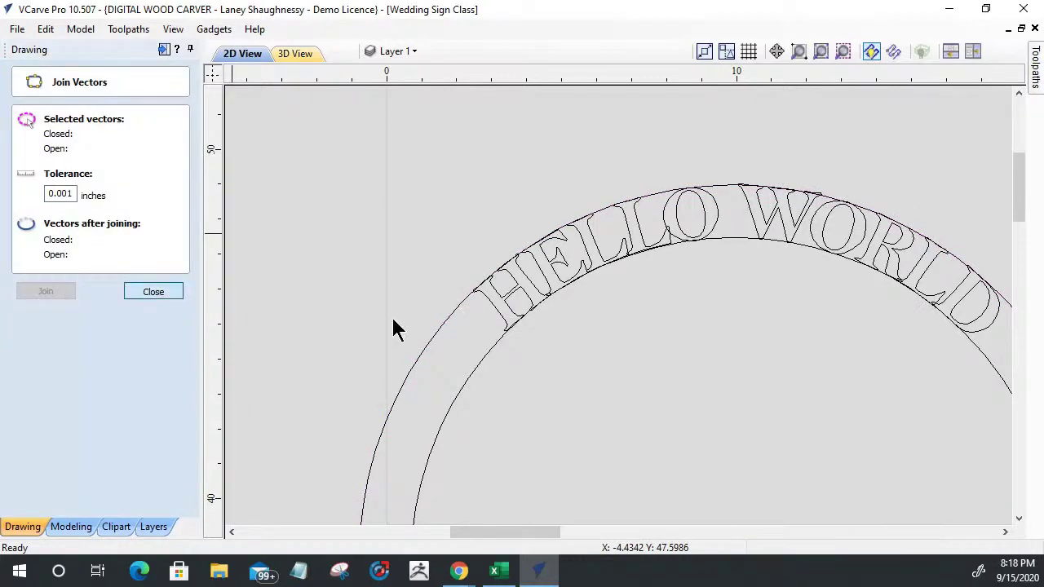
# Scale the outer circle down to about 21.45 inches so that it overlaps the tops of the HELLO WORLD letters
pyautogui.click(455, 320)
pyautogui.scroll(5, 501, 290)
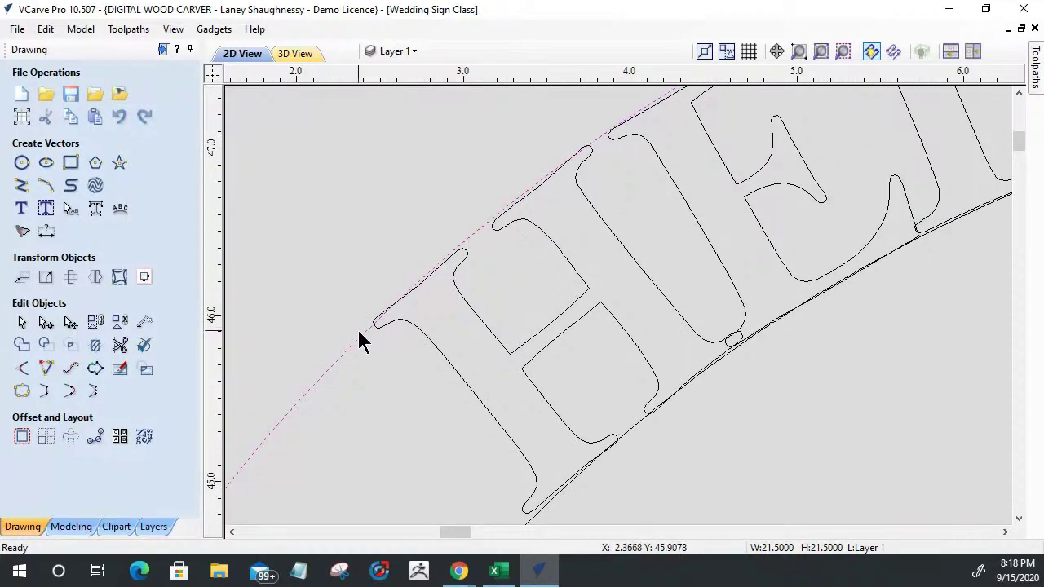
pyautogui.scroll(-5, 362, 334)
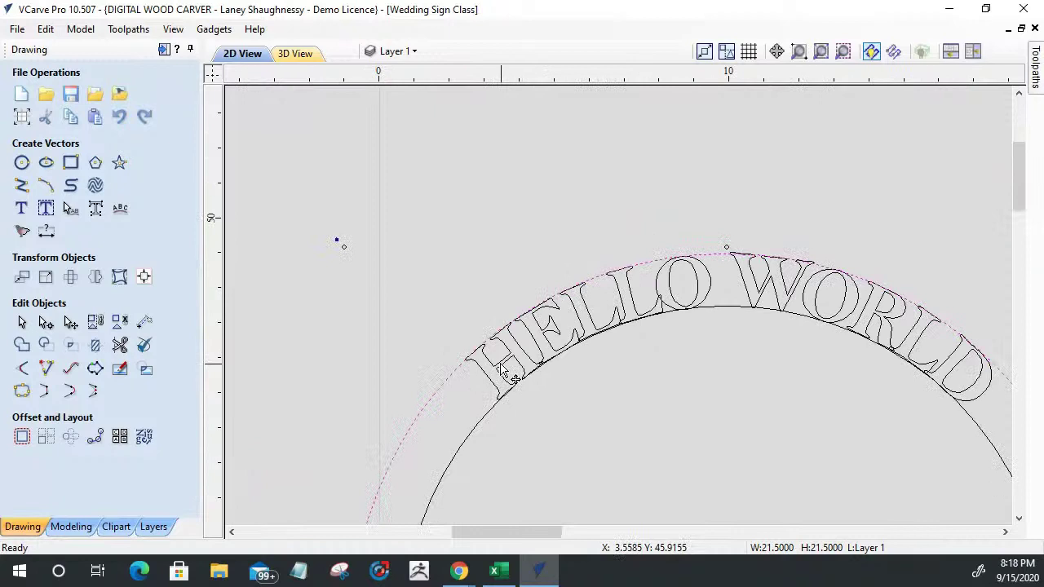
pyautogui.scroll(3, 341, 269)
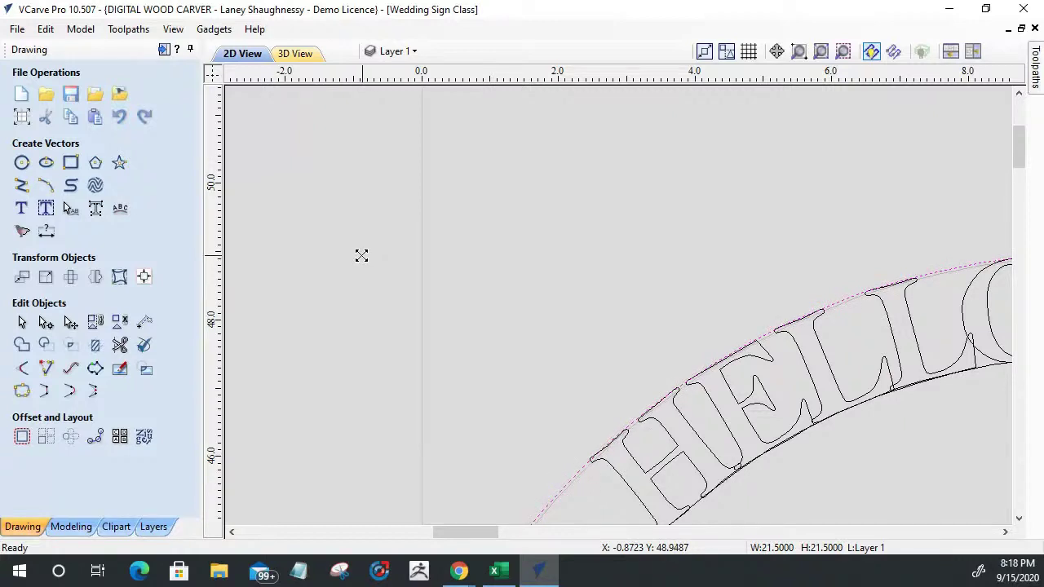
pyautogui.scroll(-3, 361, 255)
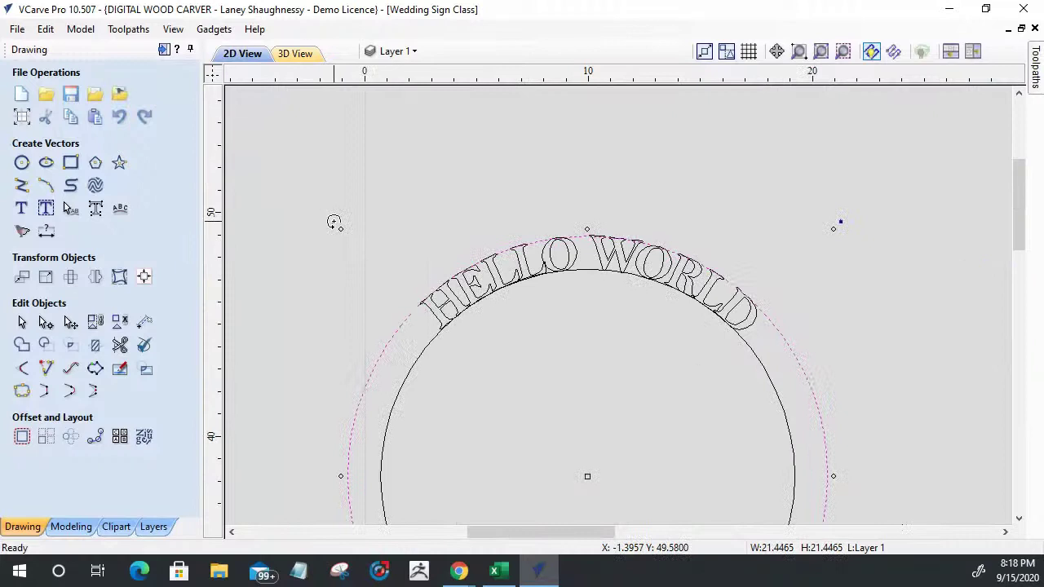
# Scale the inner circle up slightly so that it overlaps the bottoms of the HELLO WORLD letters
pyautogui.scroll(2, 395, 332)
pyautogui.scroll(1, 395, 333)
pyautogui.click(552, 348)
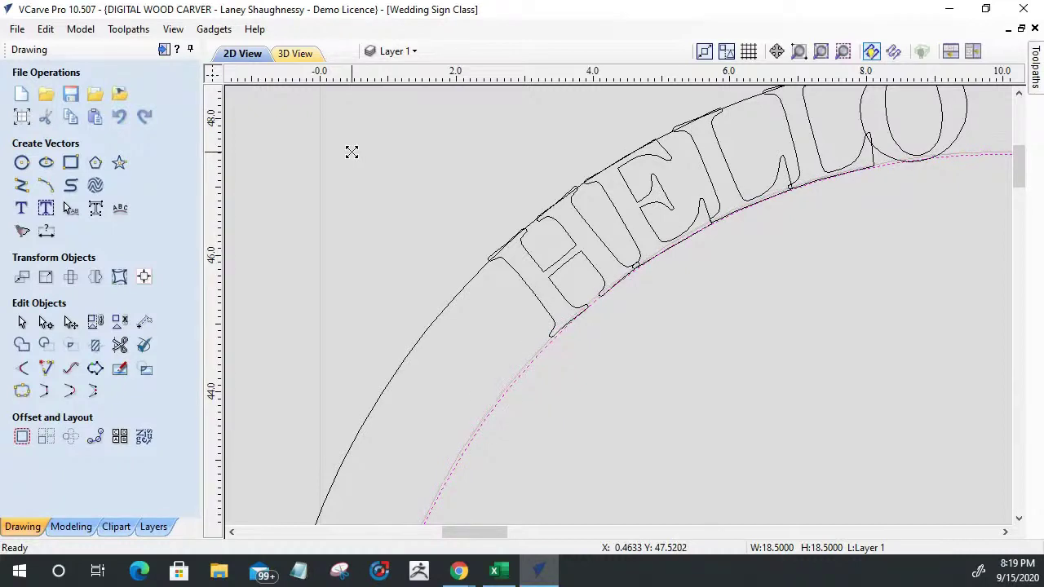
pyautogui.click(505, 279)
pyautogui.scroll(-4, 505, 282)
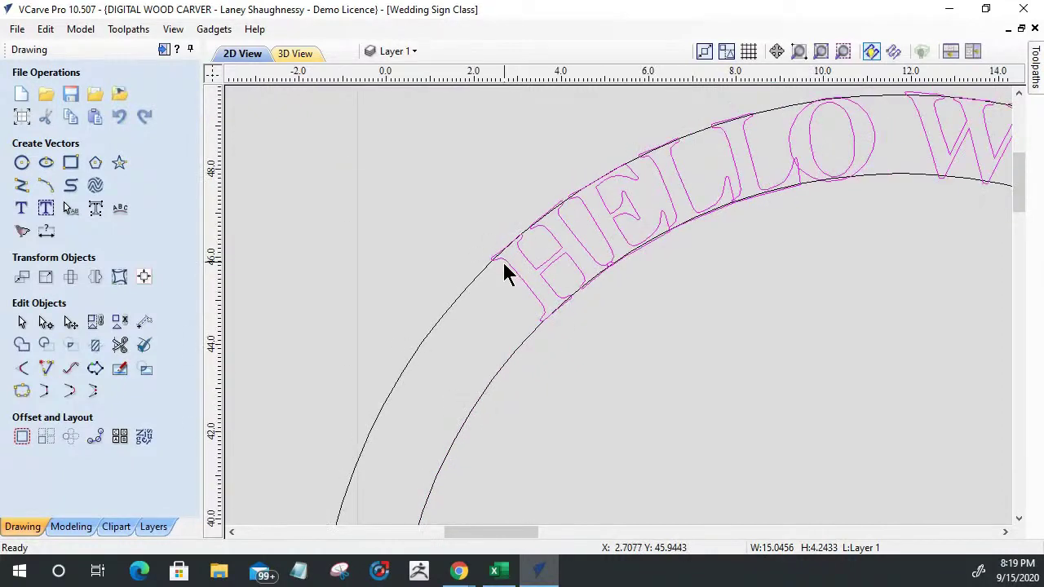
pyautogui.scroll(5, 917, 265)
pyautogui.scroll(-5, 917, 265)
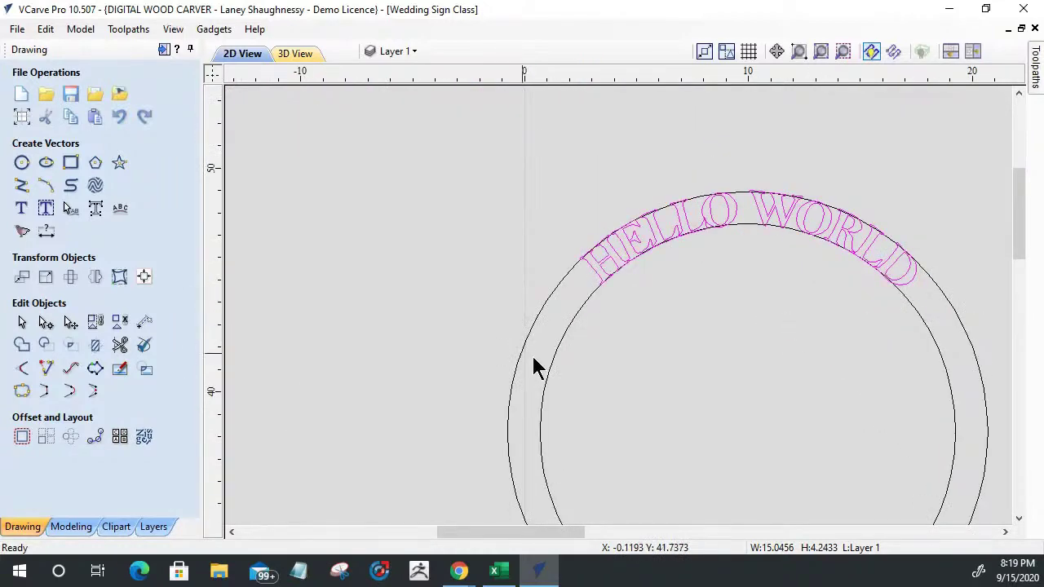
# Weld the outer circle, the inner circle and the HELLO WORLD text together
pyautogui.click(517, 263)
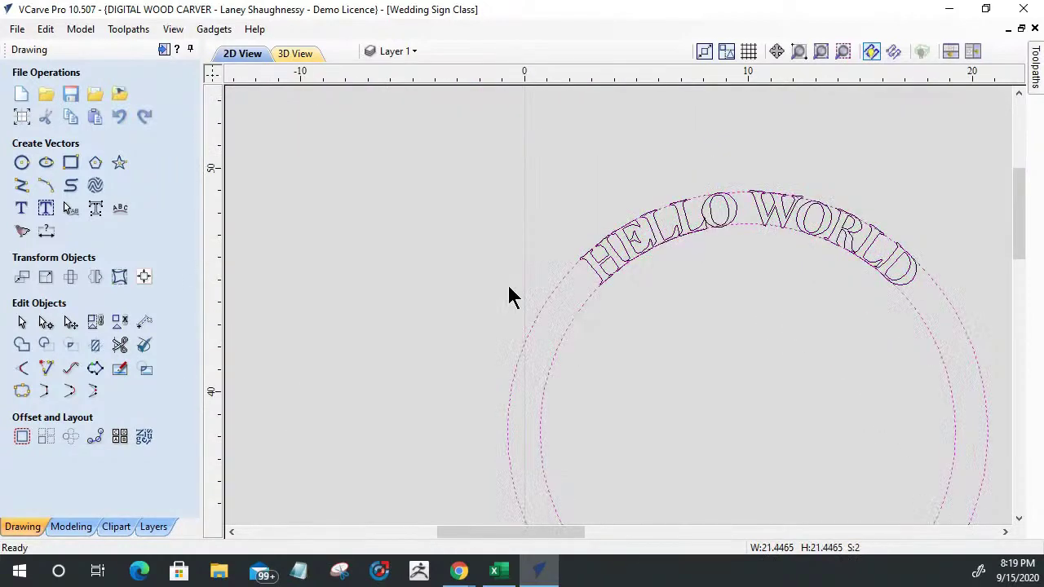
pyautogui.click(611, 261)
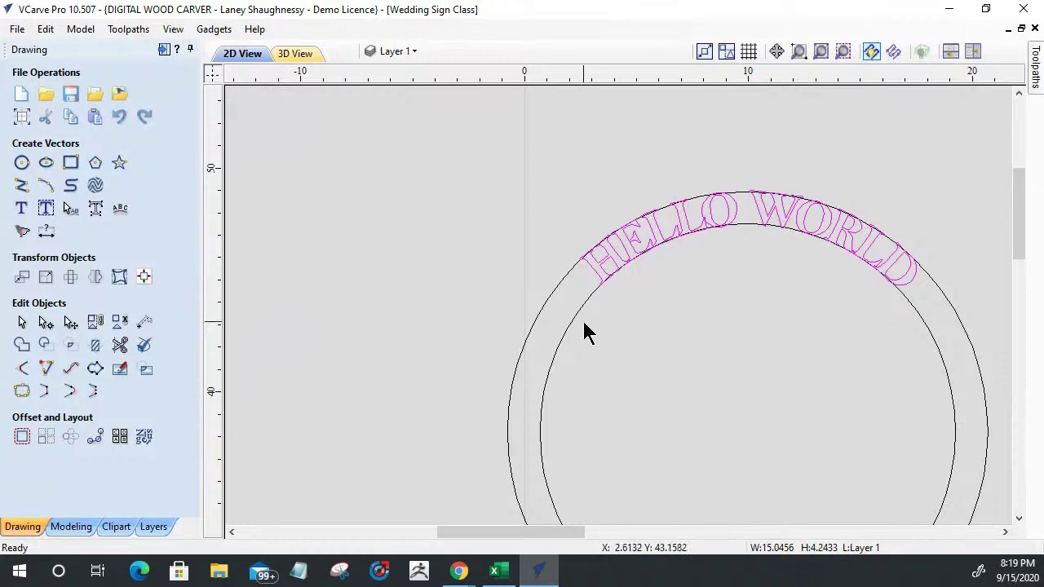
pyautogui.moveTo(590, 323); pyautogui.dragTo(538, 268)
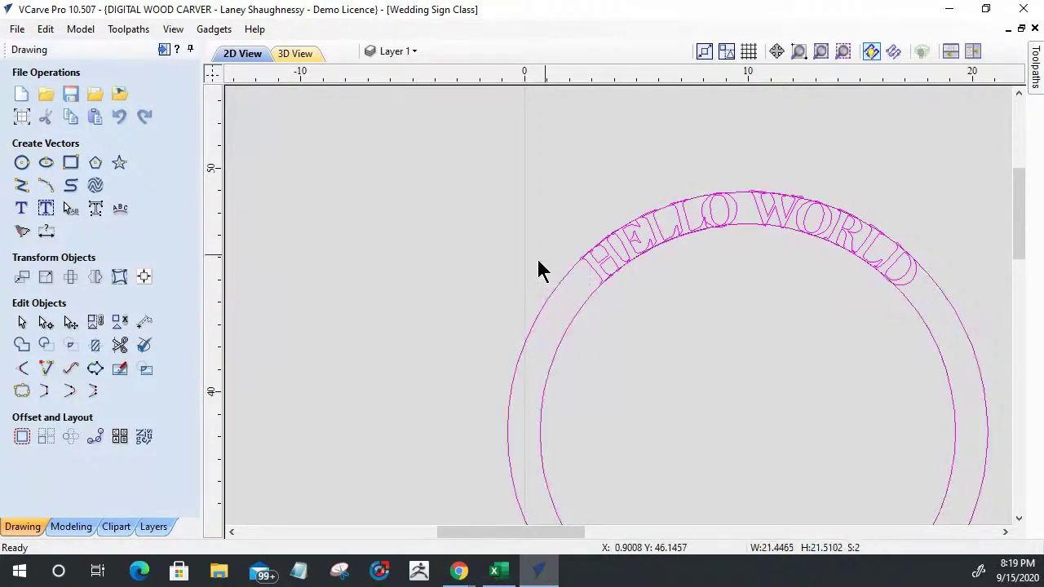
pyautogui.click(21, 346)
pyautogui.scroll(5, 653, 261)
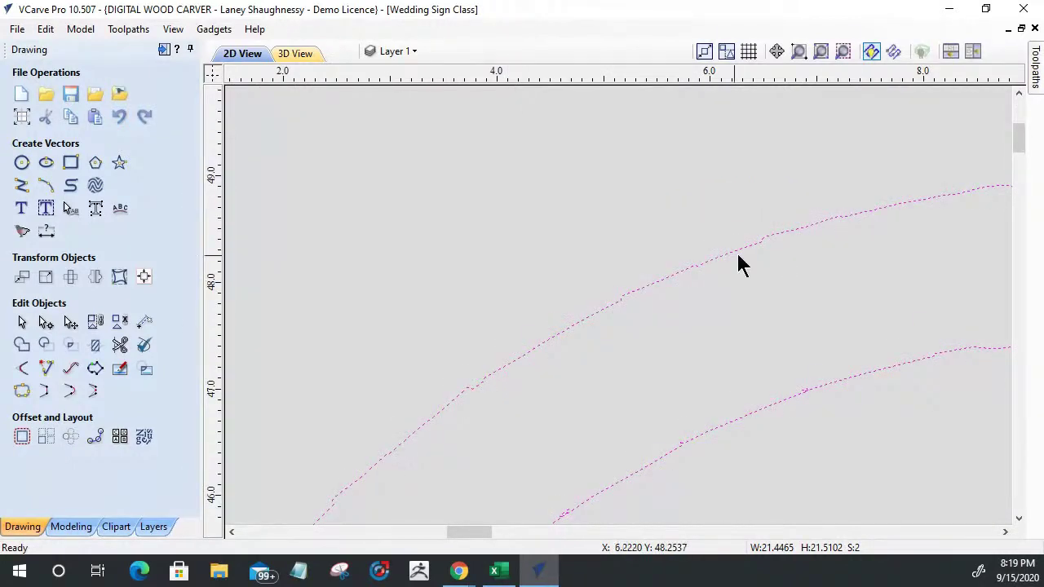
pyautogui.scroll(3, 490, 337)
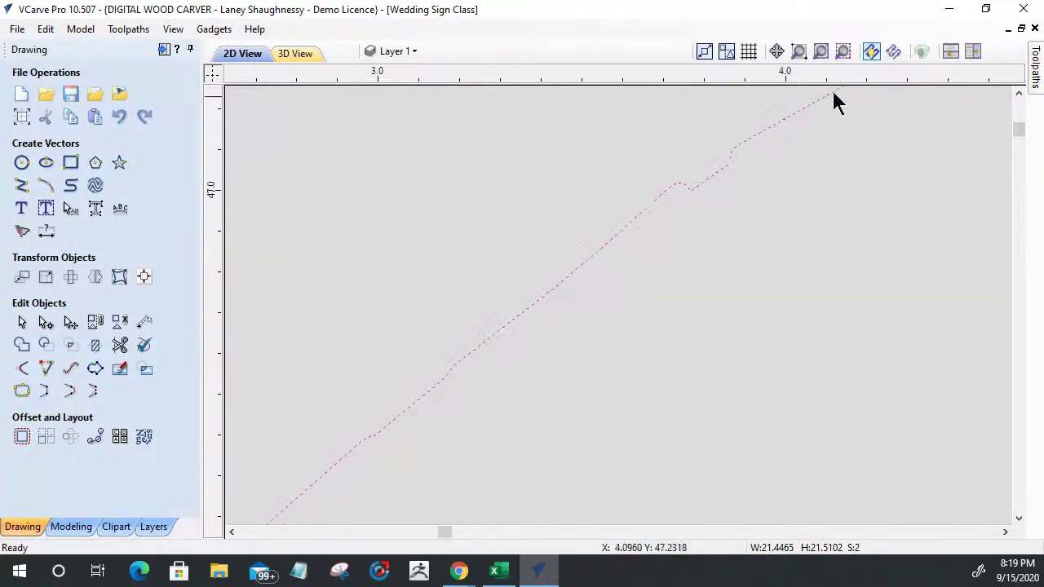
pyautogui.scroll(-1, 542, 233)
pyautogui.scroll(-1, 540, 227)
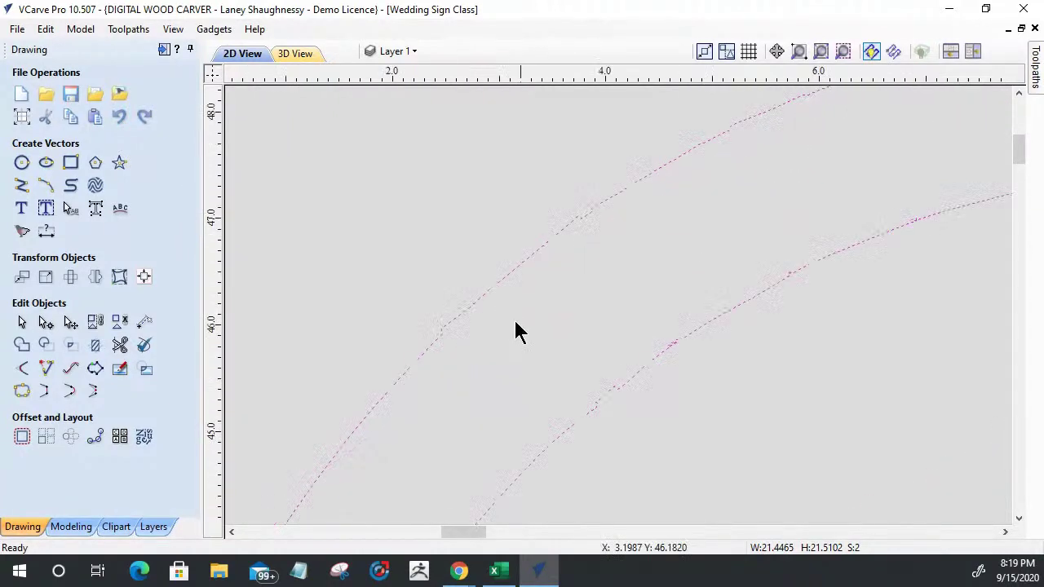
pyautogui.scroll(-2, 473, 334)
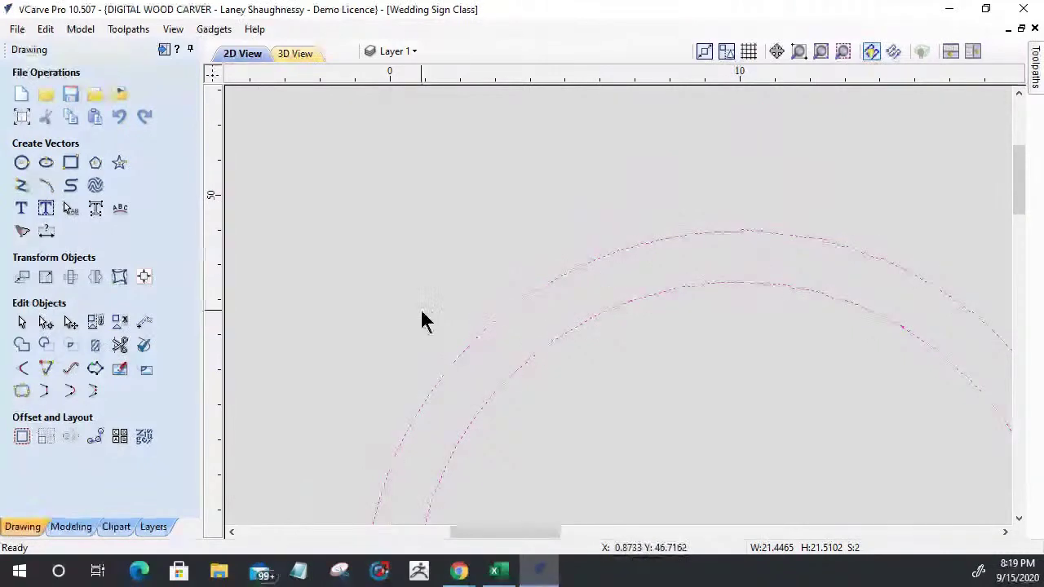
# Delete the welded trial ring above the material, including its leftover fragment
pyautogui.scroll(-1, 454, 210)
pyautogui.scroll(-2, 451, 210)
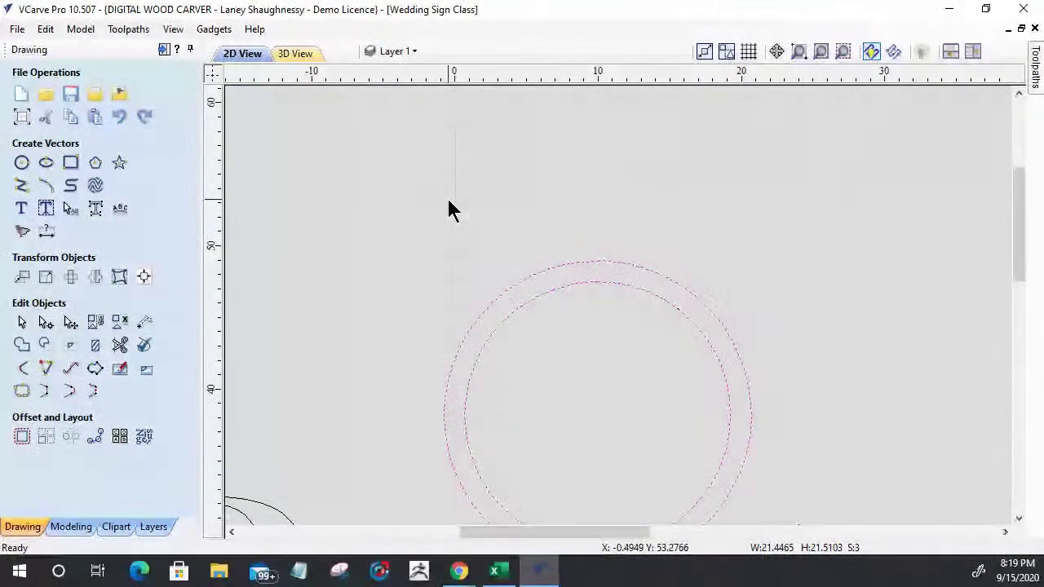
pyautogui.scroll(2, 598, 194)
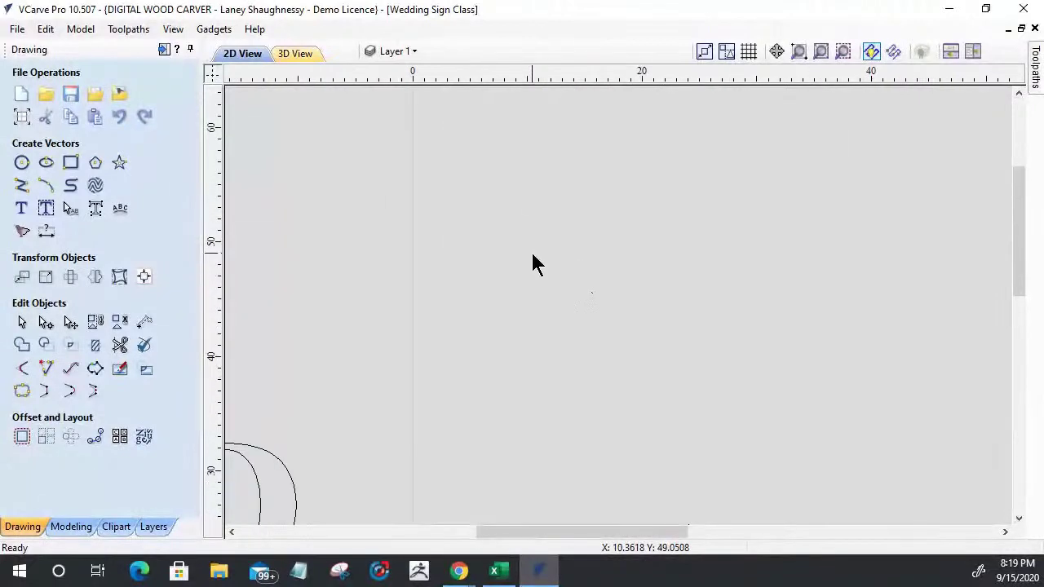
pyautogui.scroll(-2, 636, 366)
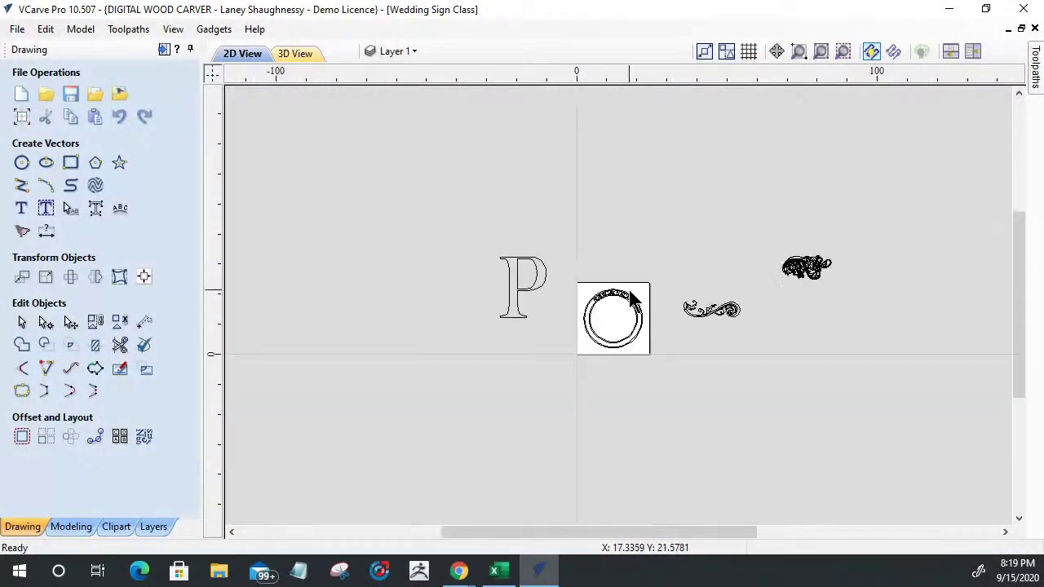
# Examine how the couple's names connect to the ring in the finished sign on the material
pyautogui.scroll(2, 522, 310)
pyautogui.scroll(2, 595, 334)
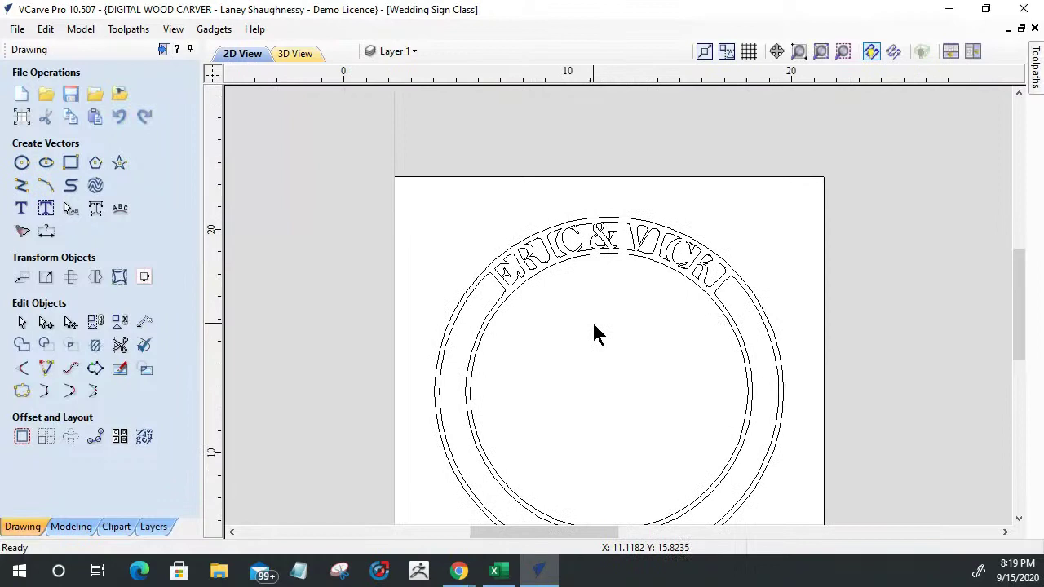
pyautogui.scroll(2, 601, 332)
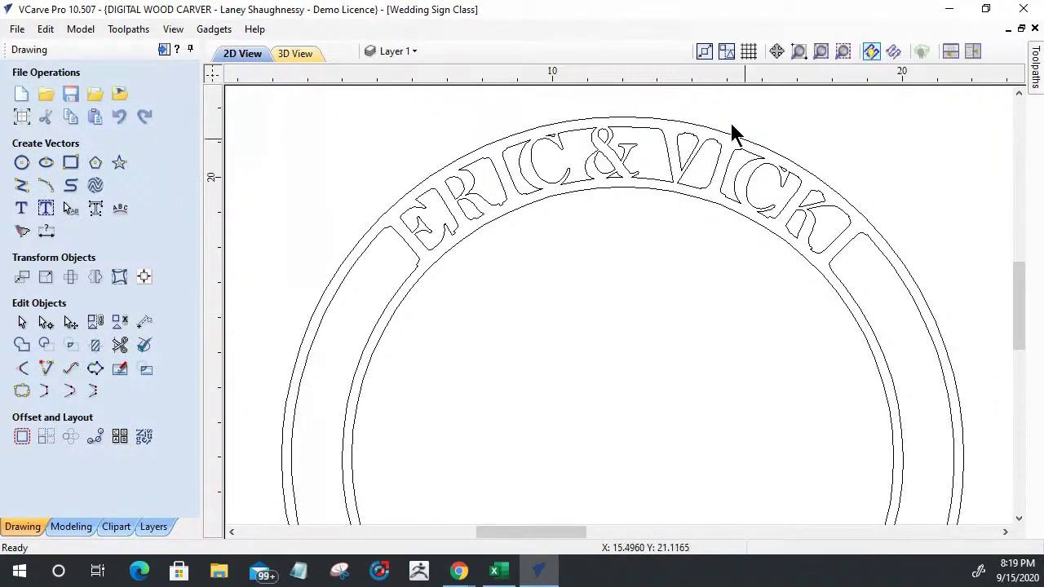
pyautogui.scroll(-1, 727, 122)
pyautogui.scroll(-3, 516, 233)
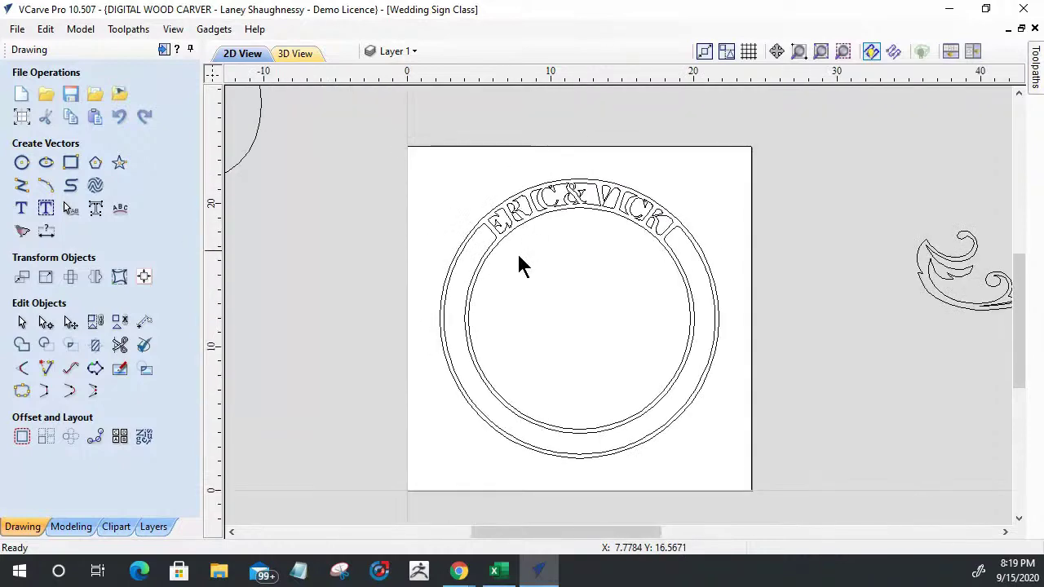
pyautogui.scroll(3, 590, 285)
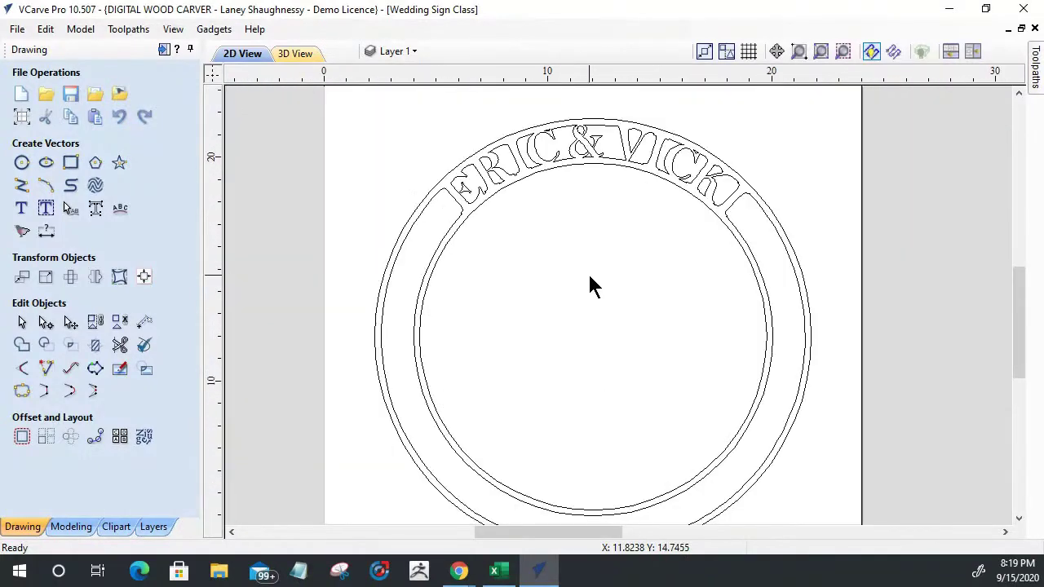
pyautogui.scroll(-3, 590, 284)
pyautogui.scroll(1, 546, 383)
pyautogui.scroll(1, 546, 383)
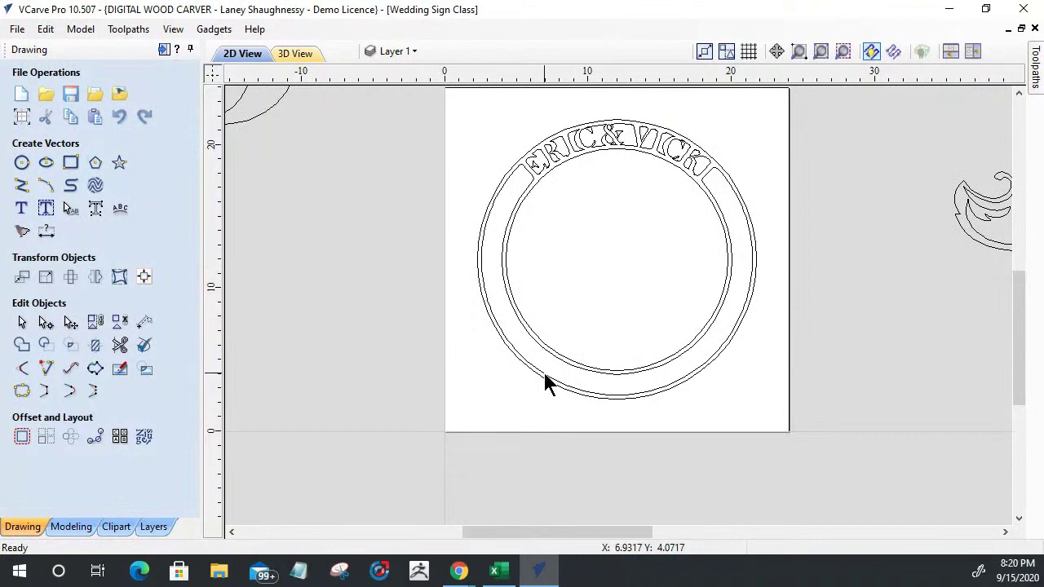
# Create the bold text MARCH 17, 2021 on the material for the lower part of the sign
pyautogui.click(19, 210)
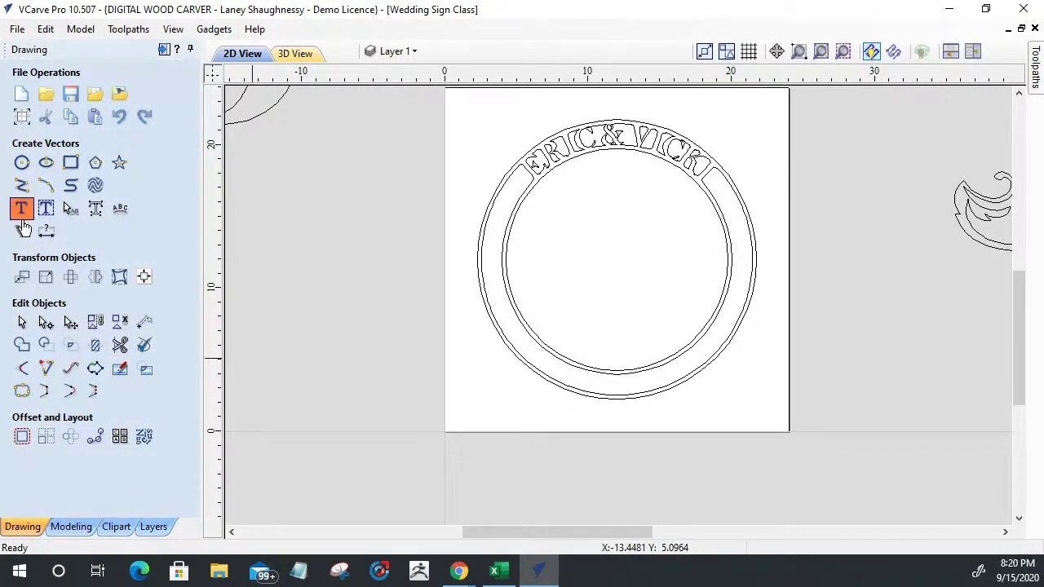
pyautogui.click(55, 136)
pyautogui.write('MARK')
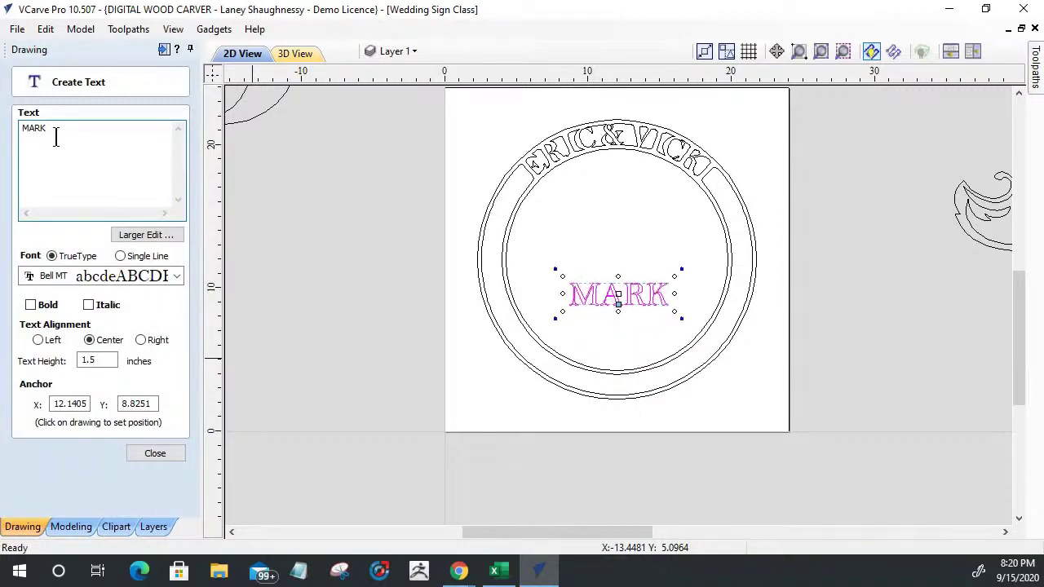
pyautogui.press('BackSpace')
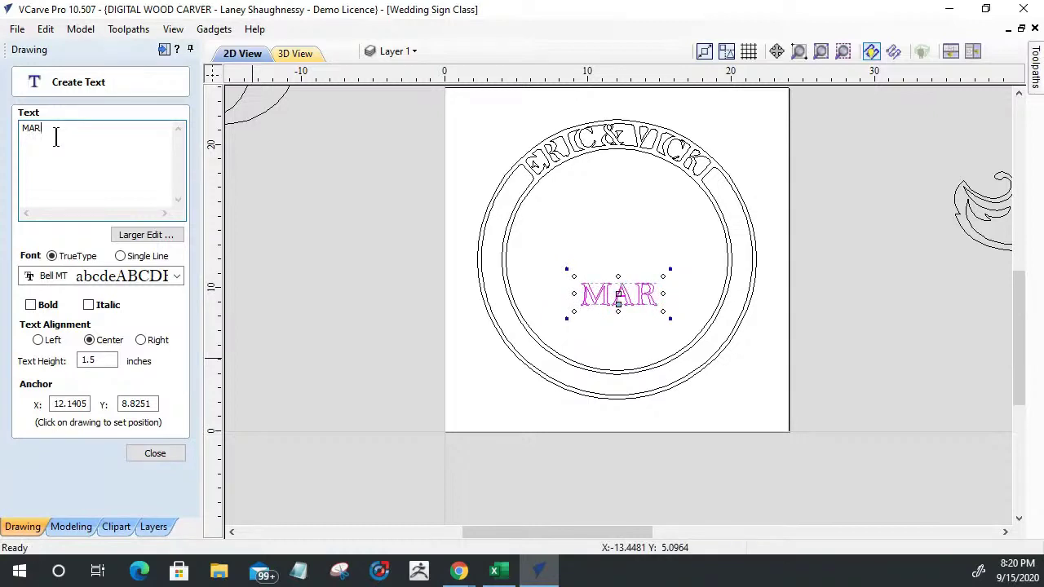
pyautogui.write('CH')
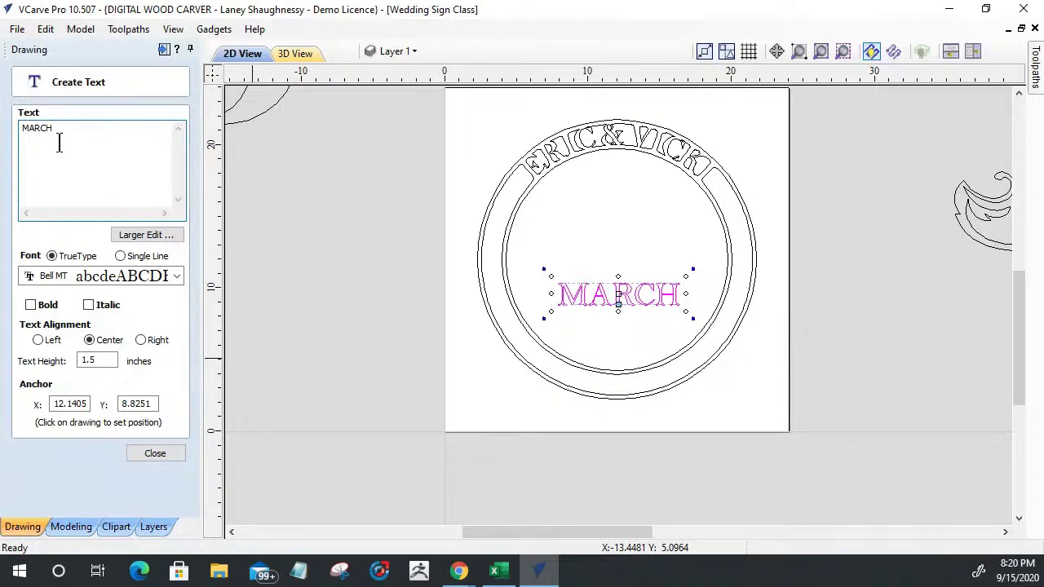
pyautogui.write('17, 2021')
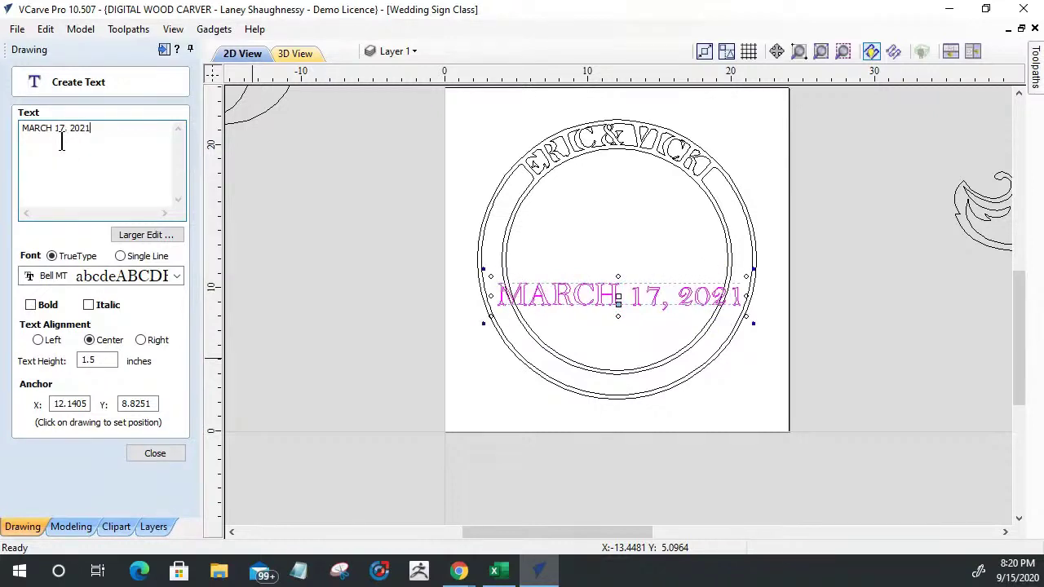
pyautogui.click(30, 305)
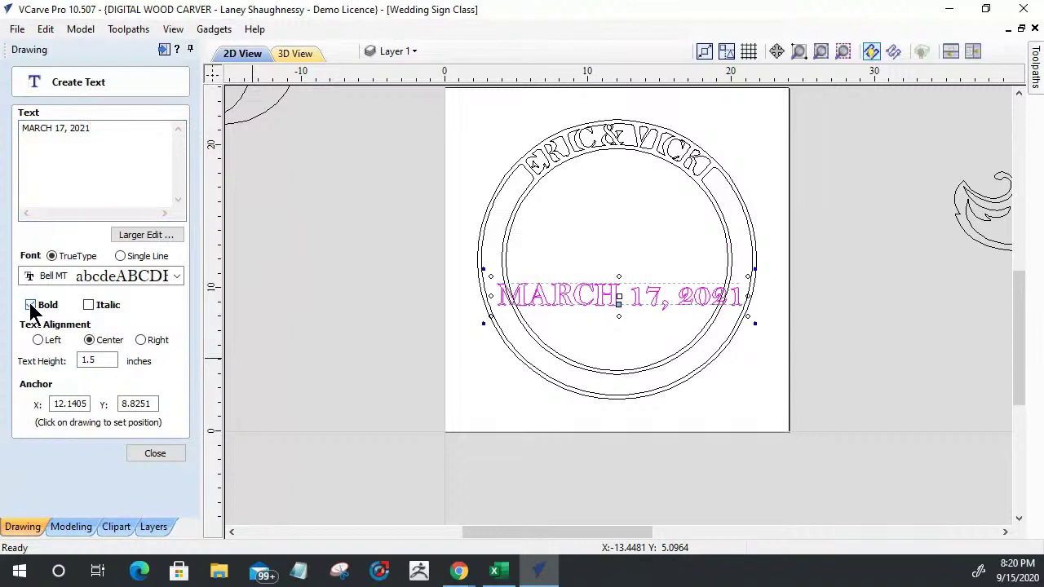
pyautogui.click(141, 455)
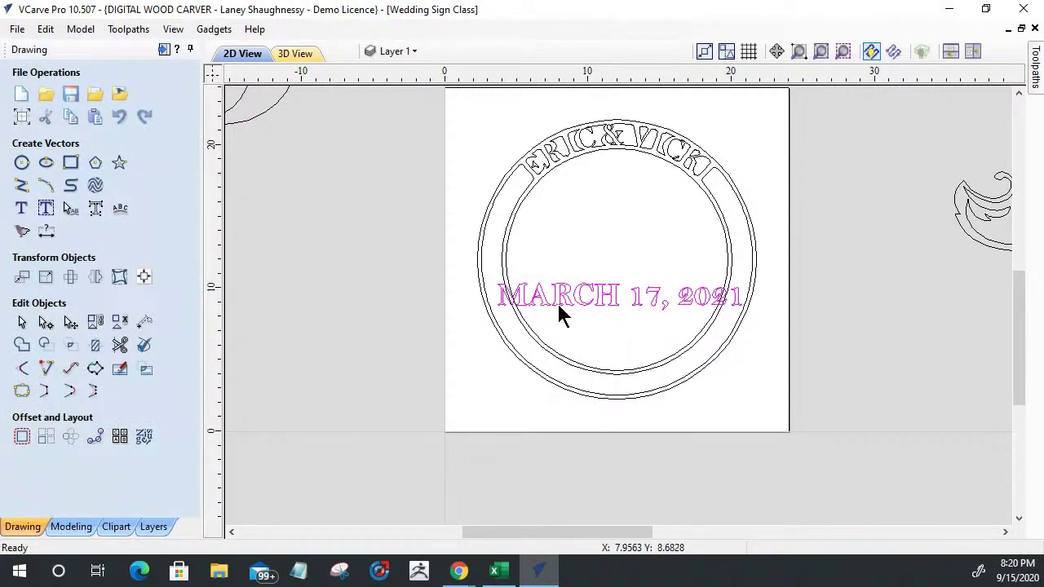
# Bend the date text into an upward-opening arc along the lower band of the ring
pyautogui.click(611, 297)
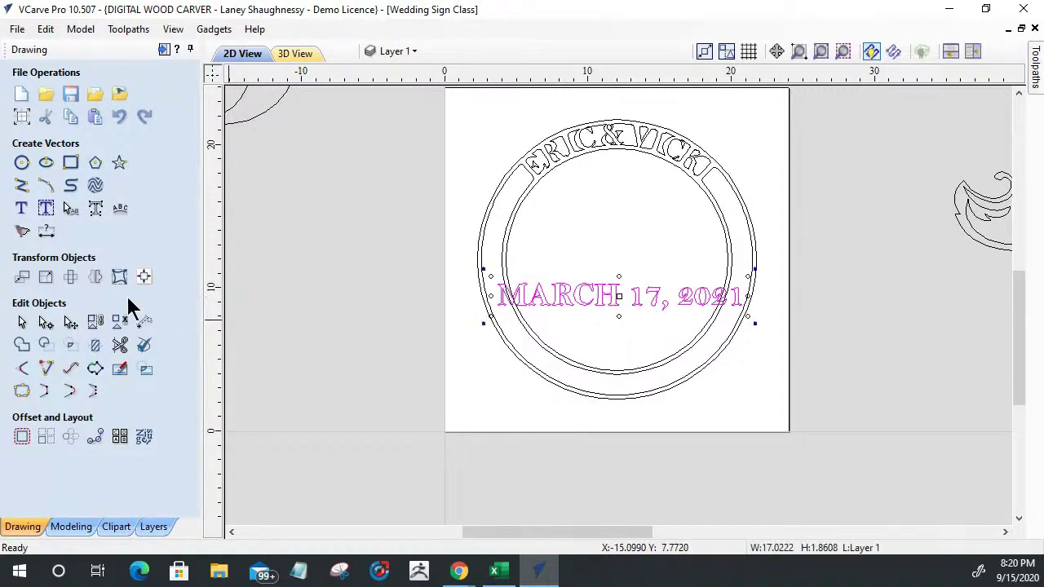
pyautogui.click(69, 207)
pyautogui.moveTo(621, 305); pyautogui.dragTo(619, 385)
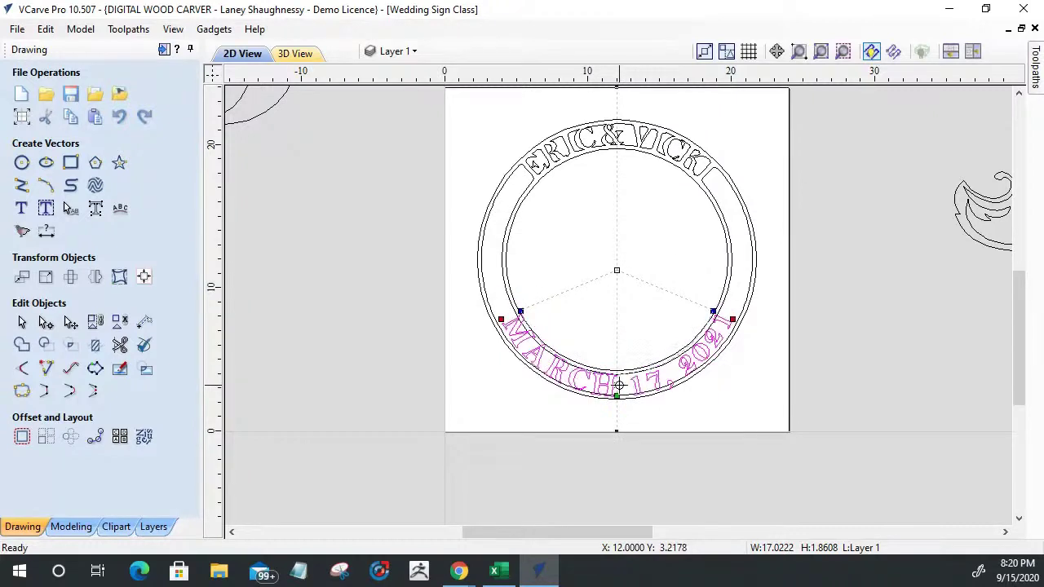
# Cut the outer edge of the ring's open band at the node beside the M and at the matching node beside the final 1
pyautogui.scroll(5, 527, 384)
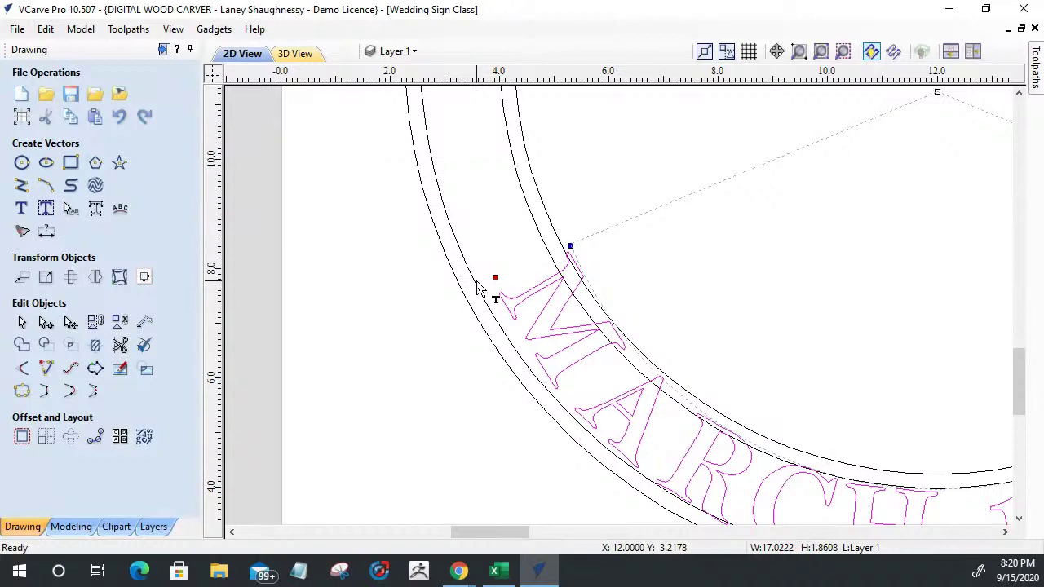
pyautogui.click(479, 291)
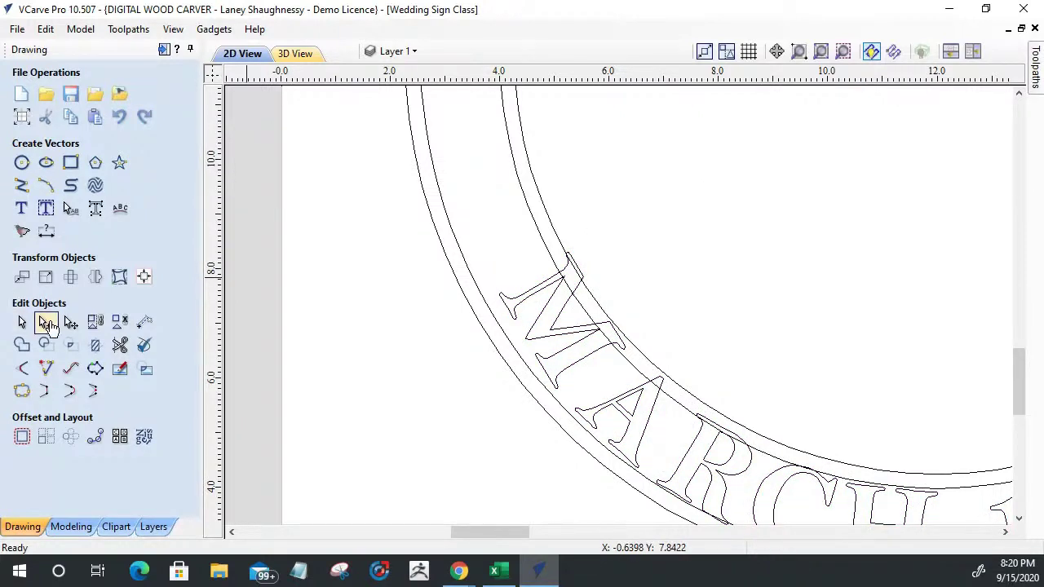
pyautogui.click(471, 277)
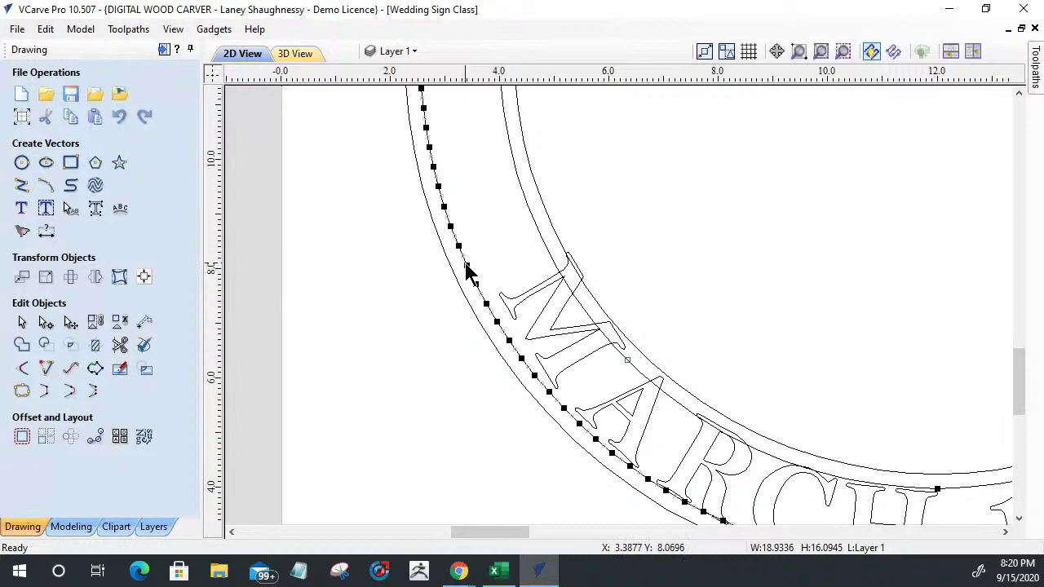
pyautogui.rightClick(468, 273)
pyautogui.click(493, 329)
pyautogui.scroll(-5, 486, 333)
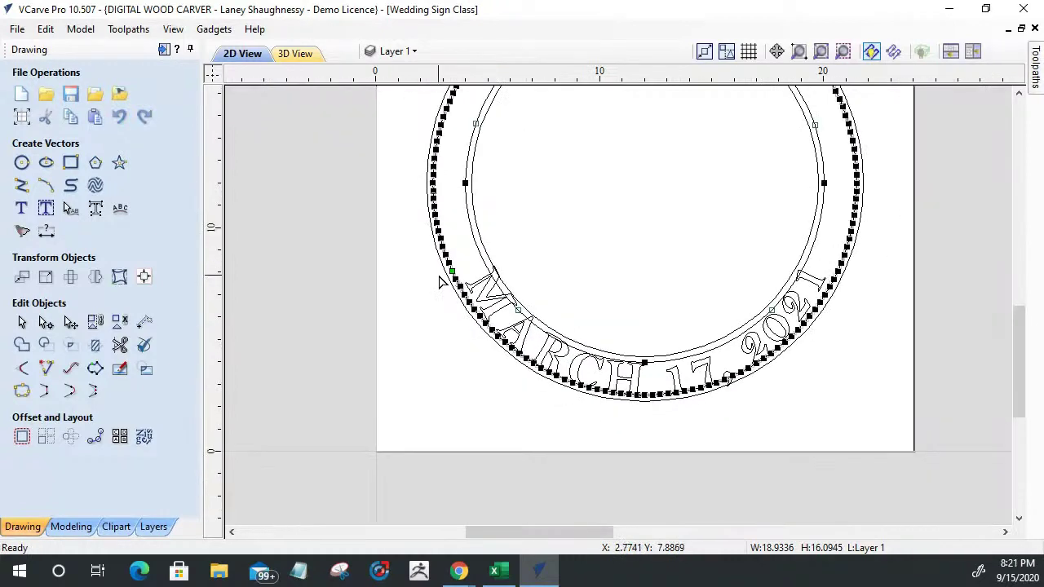
pyautogui.scroll(3, 849, 275)
pyautogui.rightClick(824, 278)
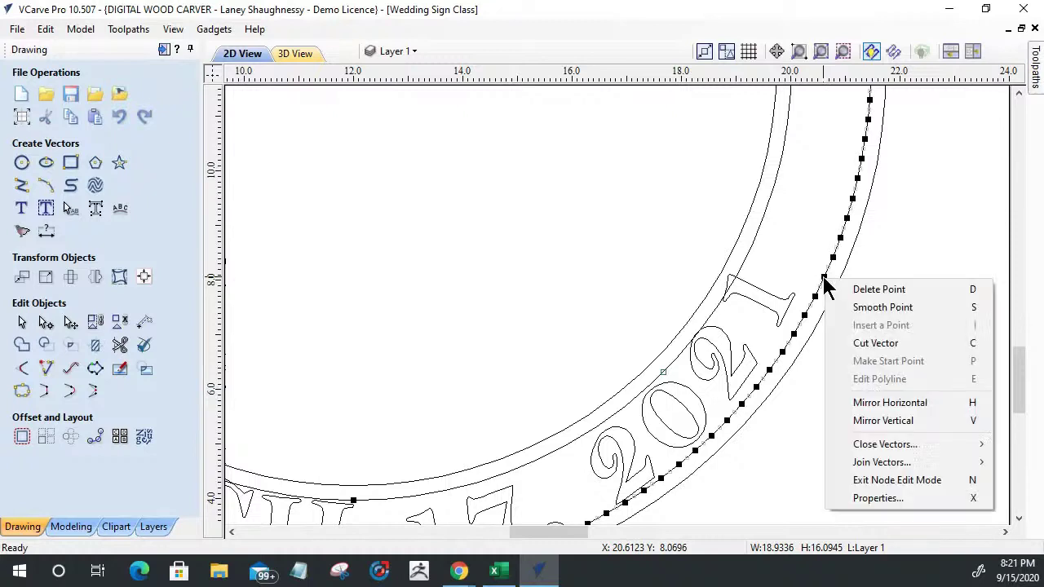
pyautogui.click(863, 343)
pyautogui.scroll(-3, 943, 351)
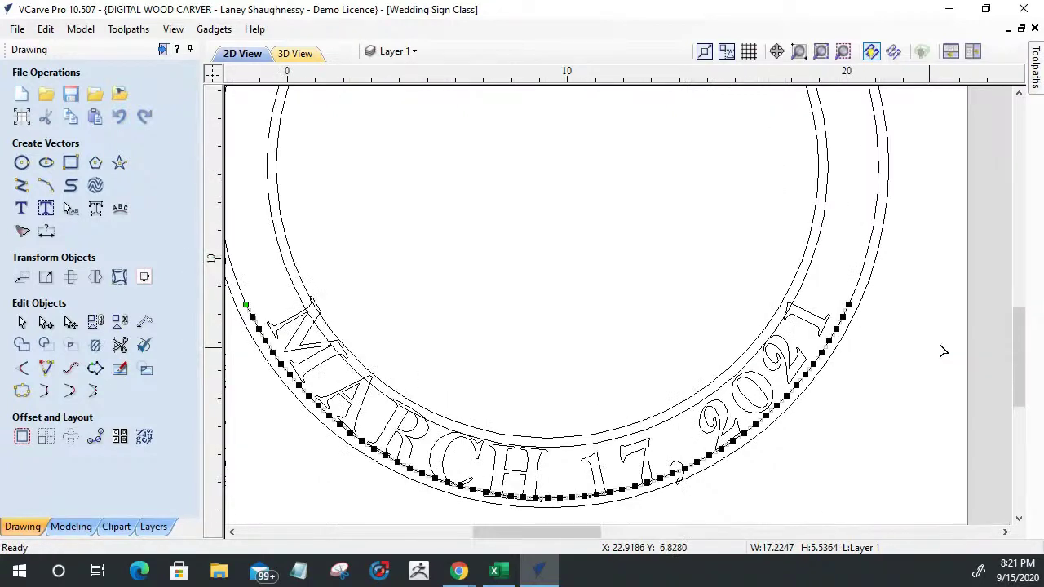
pyautogui.scroll(-2, 943, 351)
pyautogui.press('n')
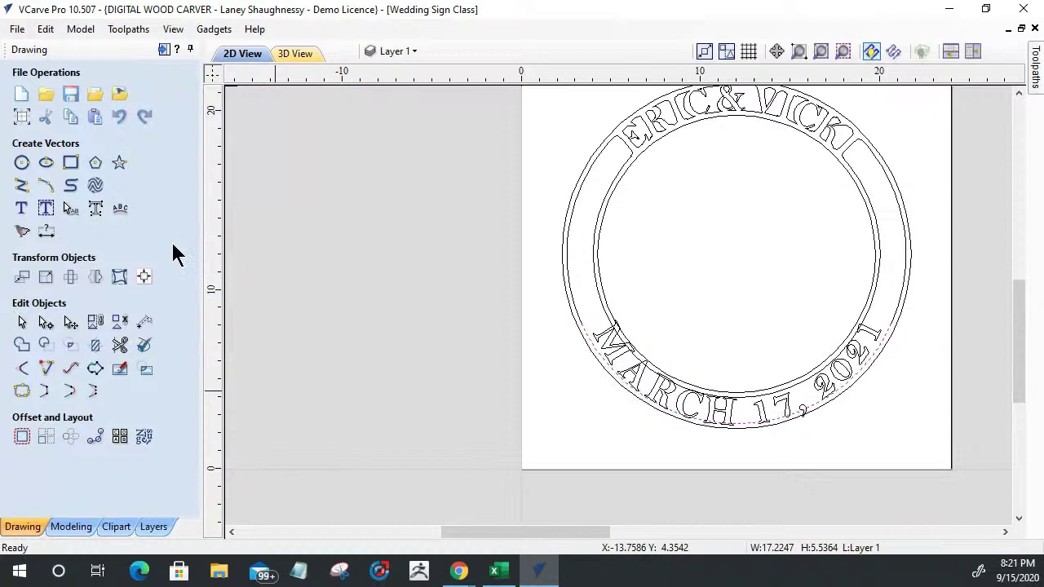
# Wrap the date text onto the cut lower arc, above the curve with middle alignment, maintaining the text size
pyautogui.click(120, 211)
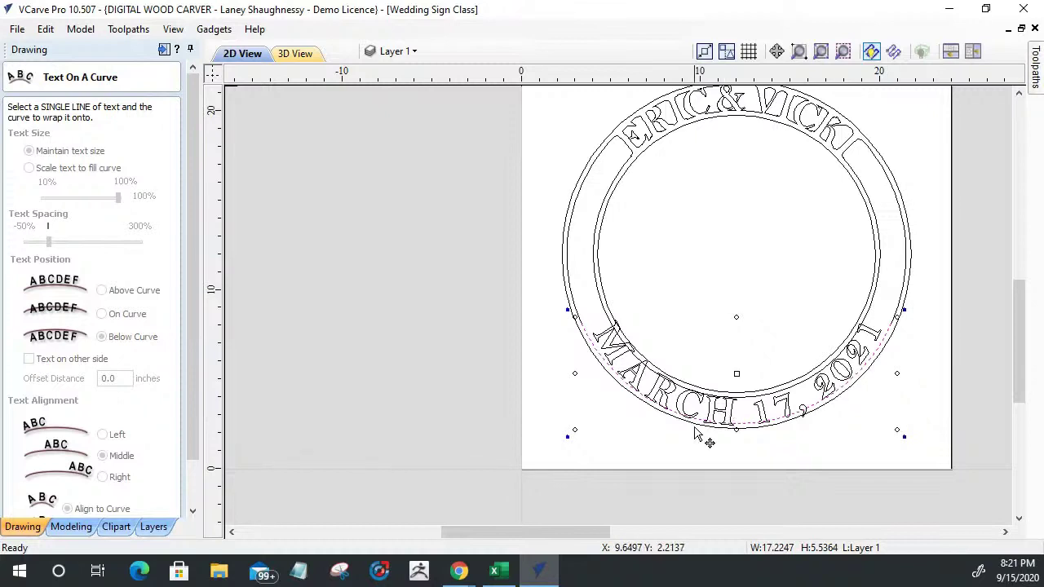
pyautogui.keyDown('shift'); pyautogui.click(686, 402); pyautogui.keyUp('shift')
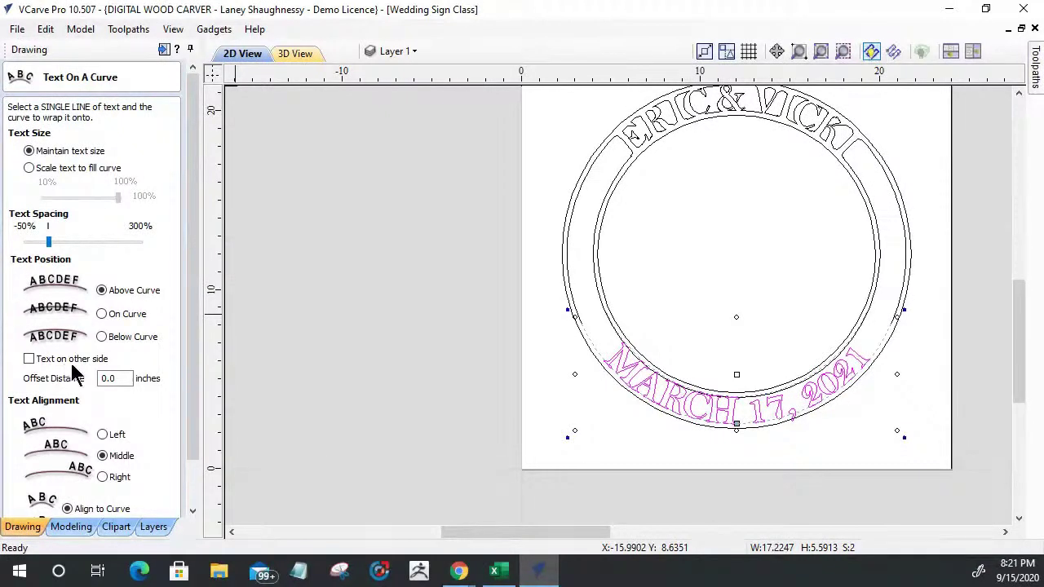
pyautogui.click(193, 387)
pyautogui.moveTo(193, 387); pyautogui.dragTo(194, 432)
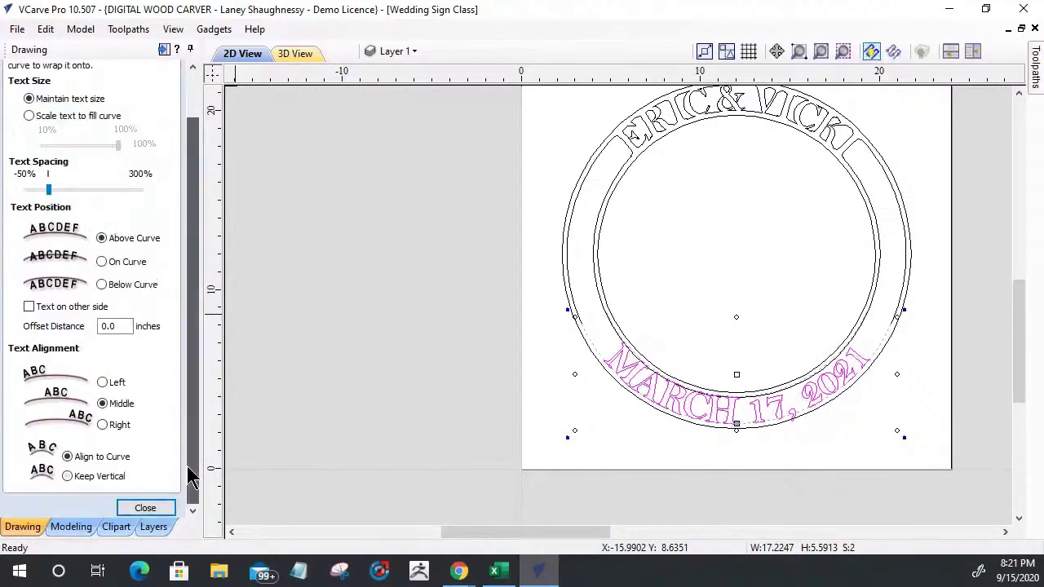
pyautogui.click(146, 510)
# Ungroup the curved date text into separate characters and clear the selection
pyautogui.scroll(3, 625, 377)
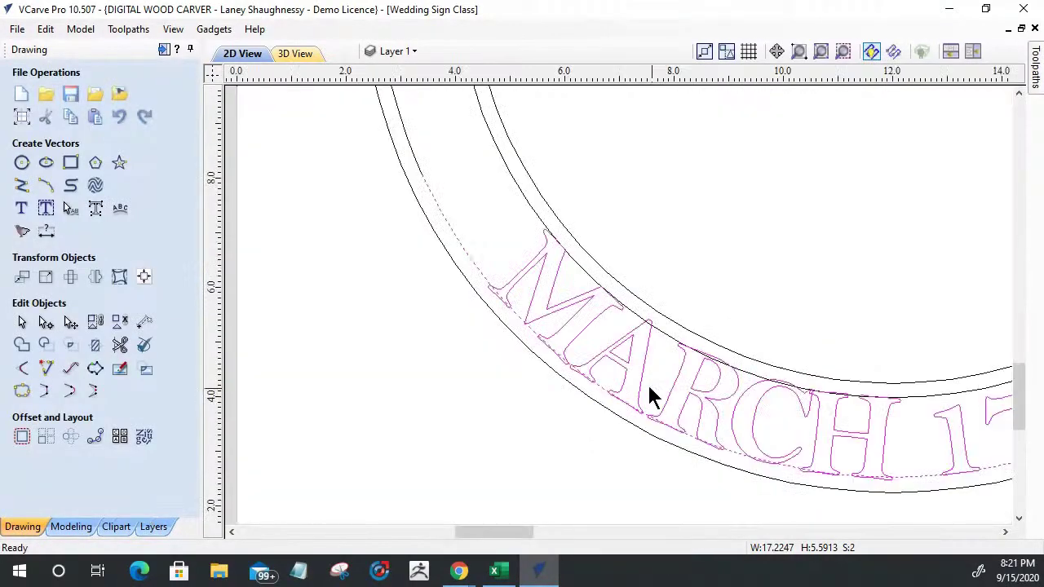
pyautogui.scroll(-2, 498, 319)
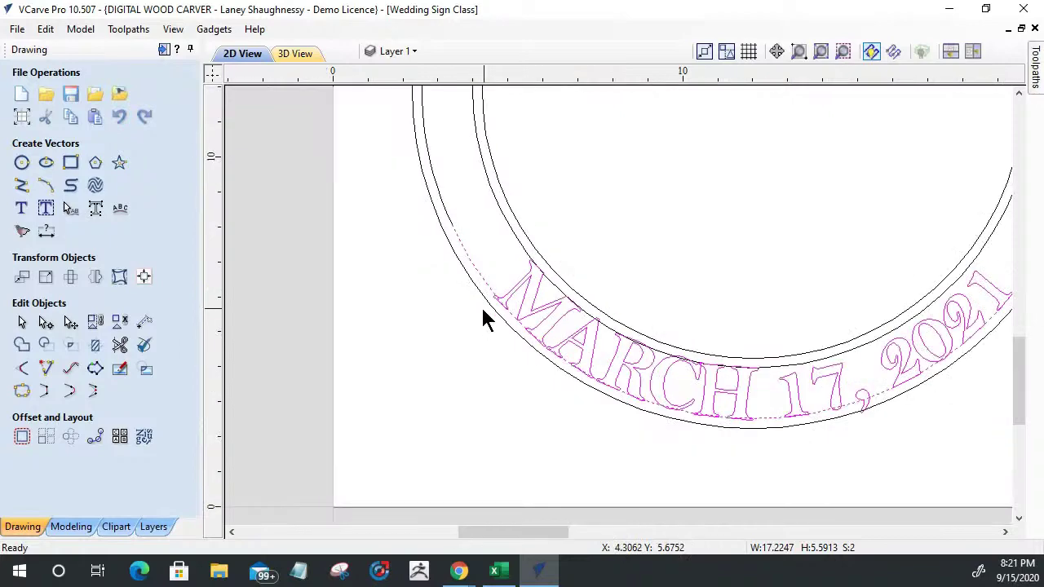
pyautogui.scroll(3, 1012, 291)
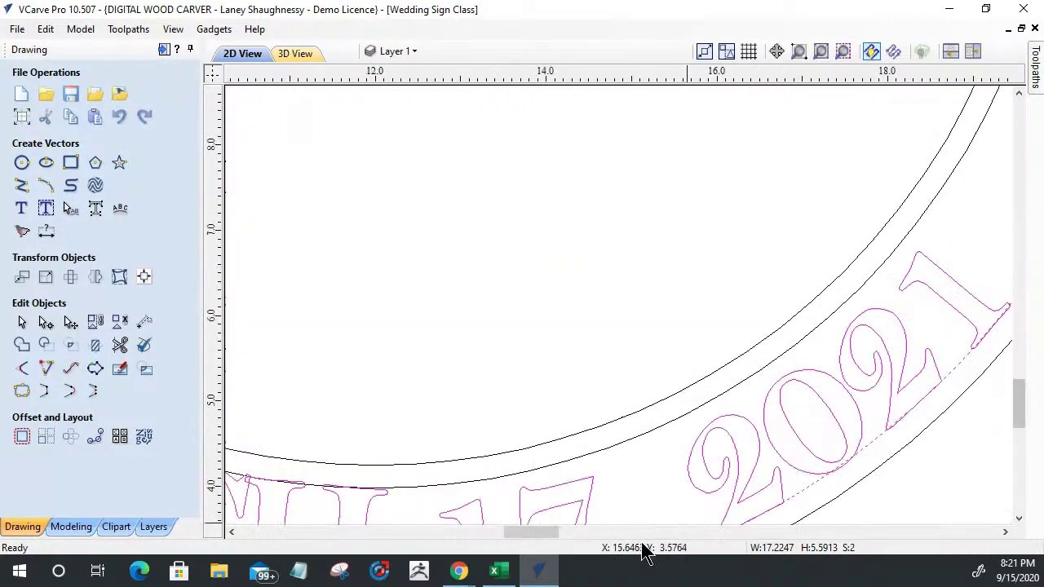
pyautogui.scroll(-3, 559, 523)
pyautogui.scroll(4, 625, 498)
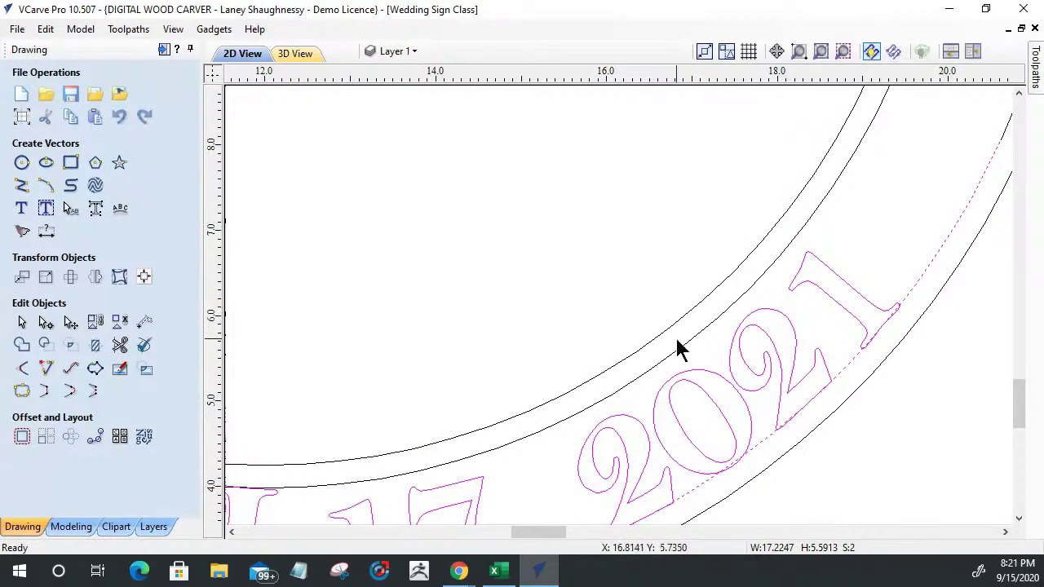
pyautogui.scroll(-2, 755, 310)
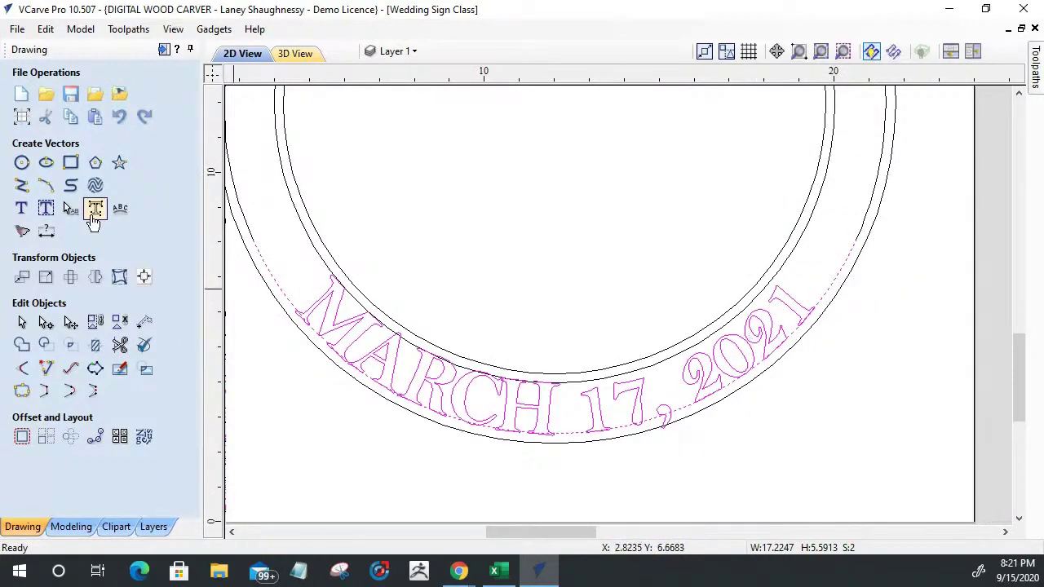
pyautogui.click(610, 441)
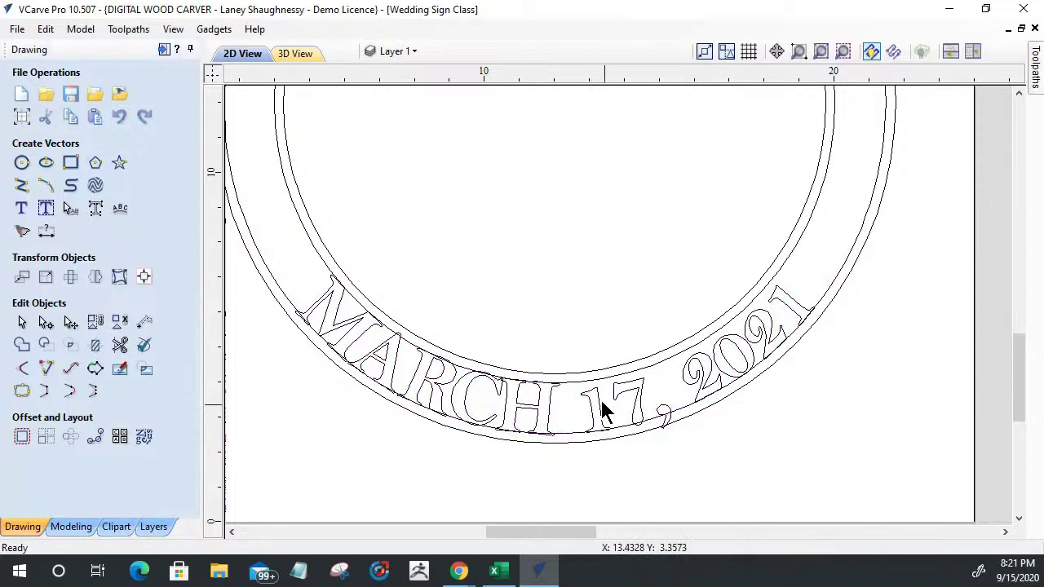
pyautogui.click(598, 399)
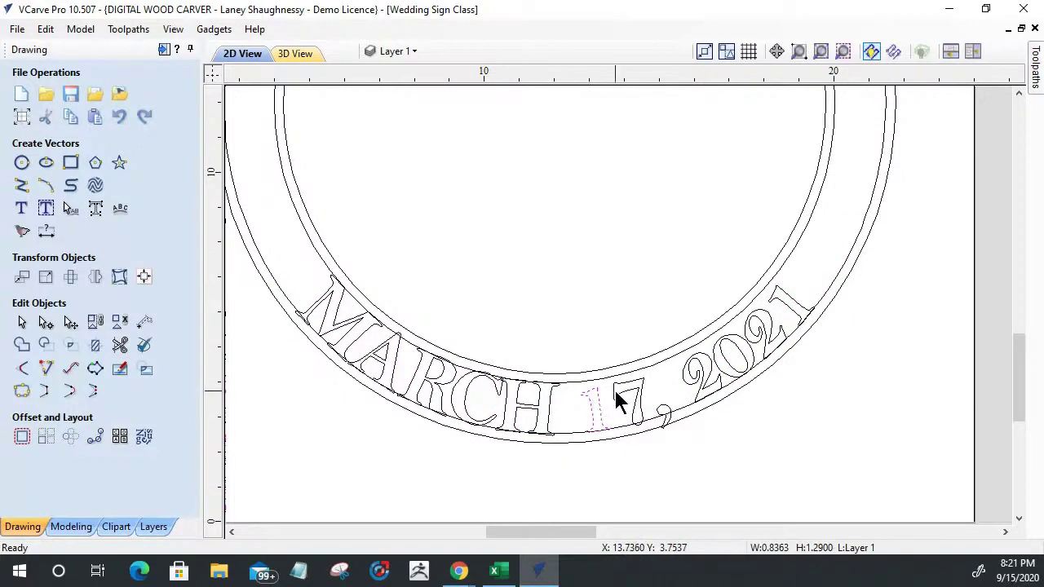
pyautogui.keyDown('shift'); pyautogui.click(617, 392); pyautogui.keyUp('shift')
pyautogui.moveTo(611, 372); pyautogui.dragTo(611, 371)
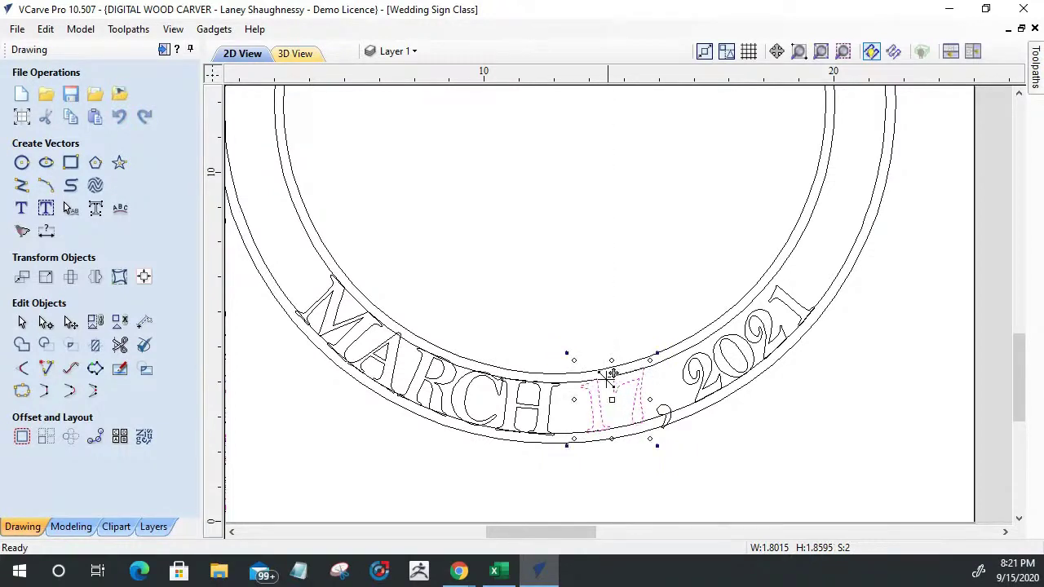
pyautogui.scroll(3, 614, 374)
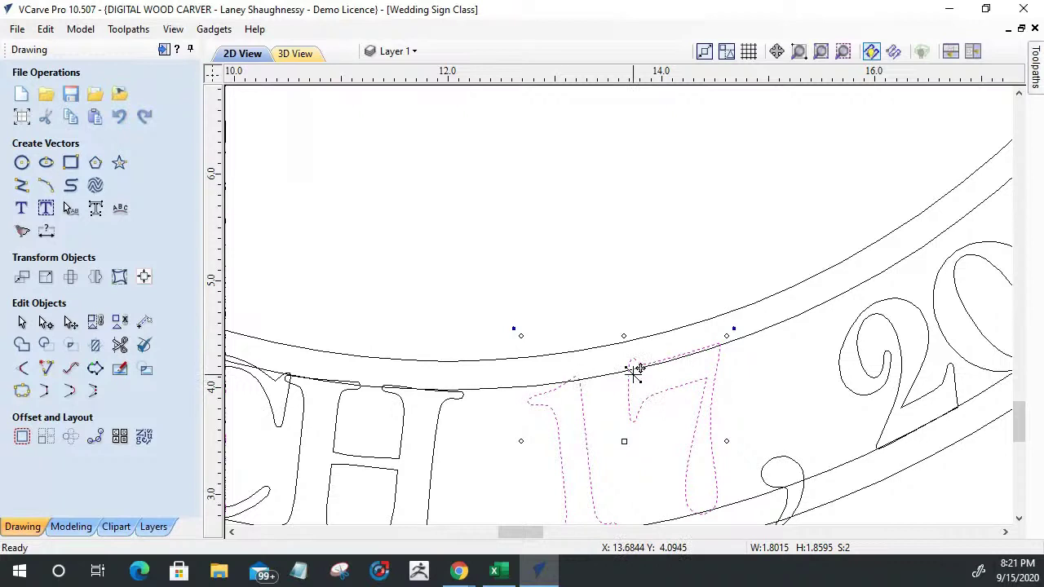
pyautogui.scroll(-3, 565, 395)
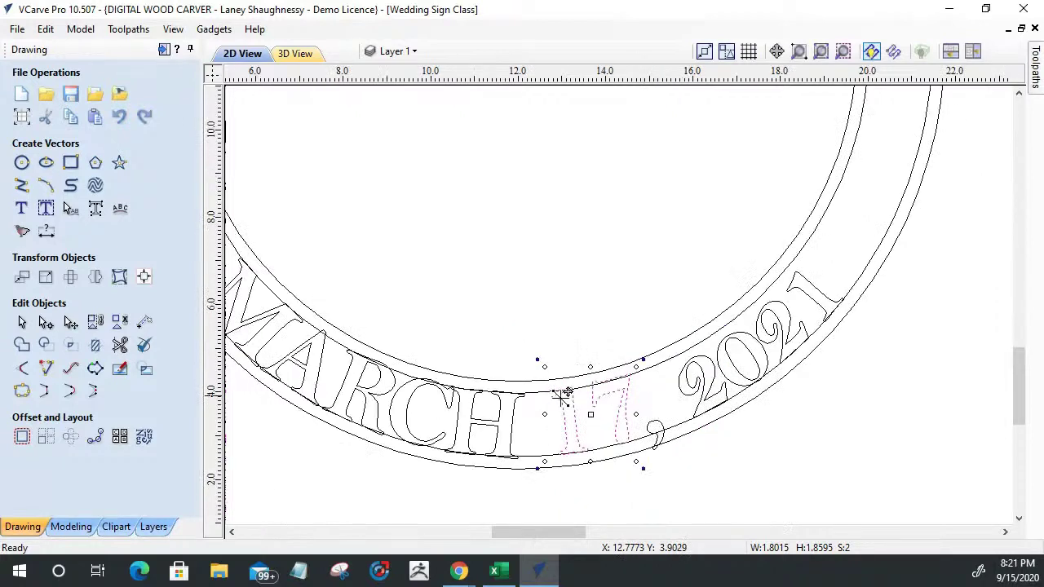
pyautogui.keyDown('shift'); pyautogui.click(703, 385); pyautogui.keyUp('shift')
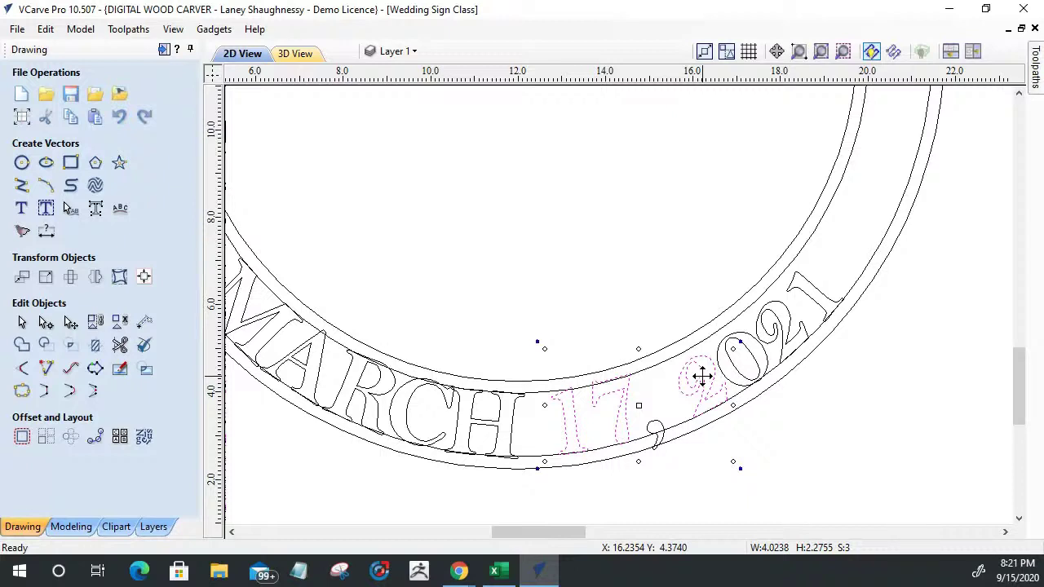
pyautogui.keyDown('shift'); pyautogui.click(731, 347); pyautogui.keyUp('shift')
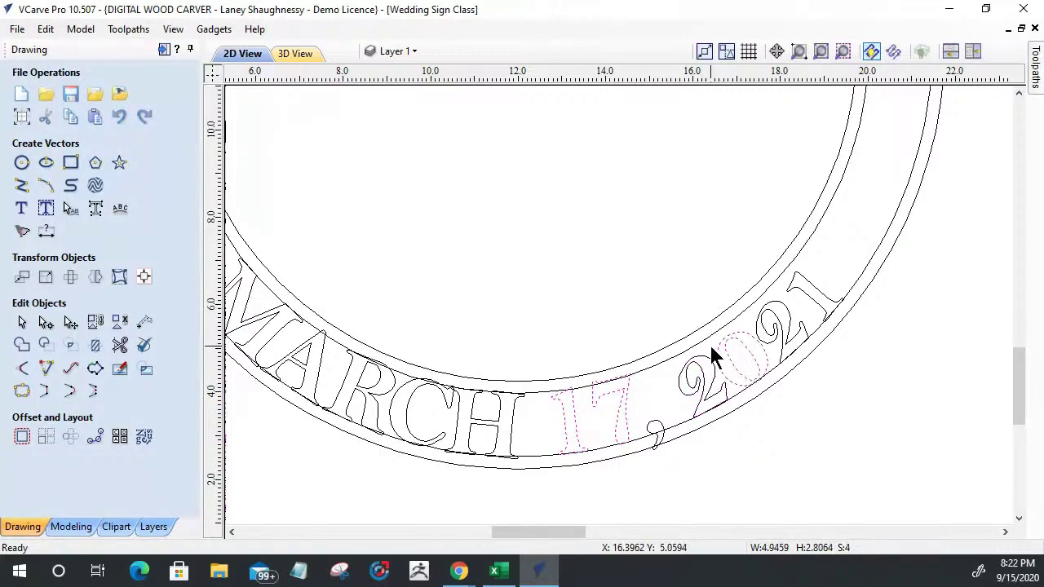
pyautogui.click(660, 400)
# Select the four digits of 2021 together and enlarge them to about 4.09 wide by 3.61 high within the band
pyautogui.click(688, 390)
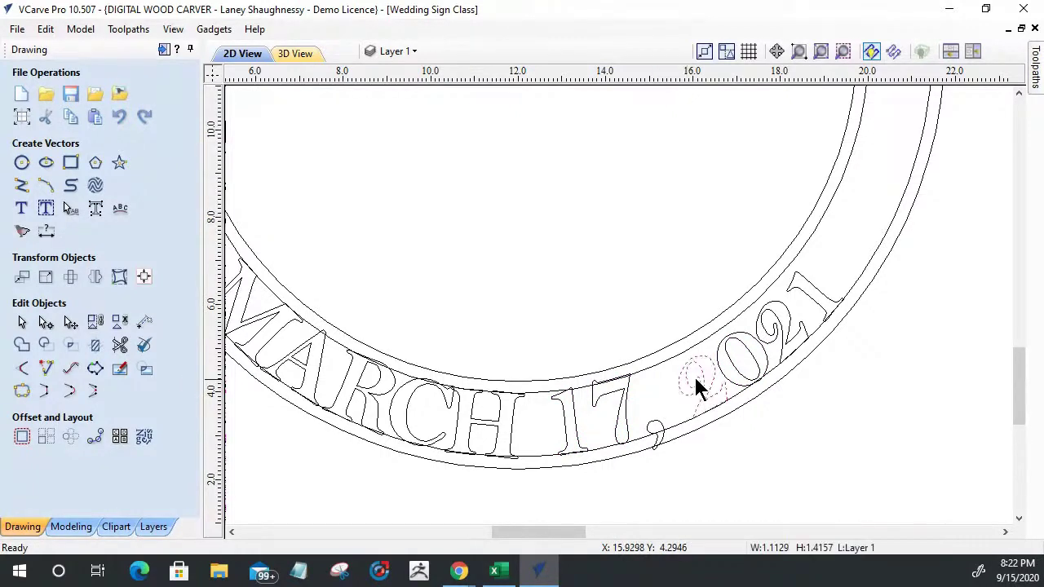
pyautogui.keyDown('shift'); pyautogui.click(722, 341); pyautogui.keyUp('shift')
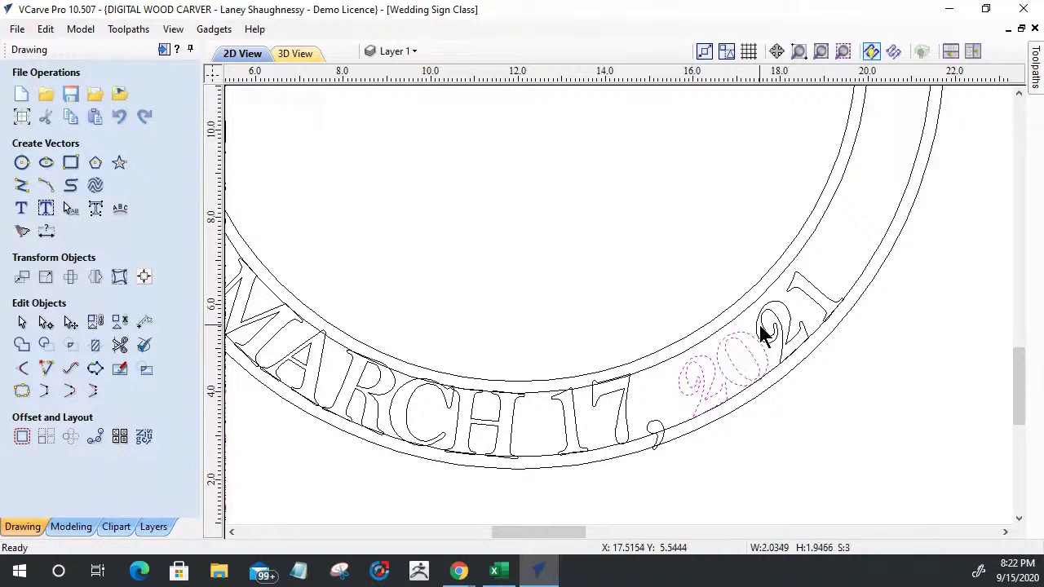
pyautogui.keyDown('shift'); pyautogui.click(764, 336); pyautogui.keyUp('shift')
pyautogui.keyDown('shift'); pyautogui.click(803, 301); pyautogui.keyUp('shift')
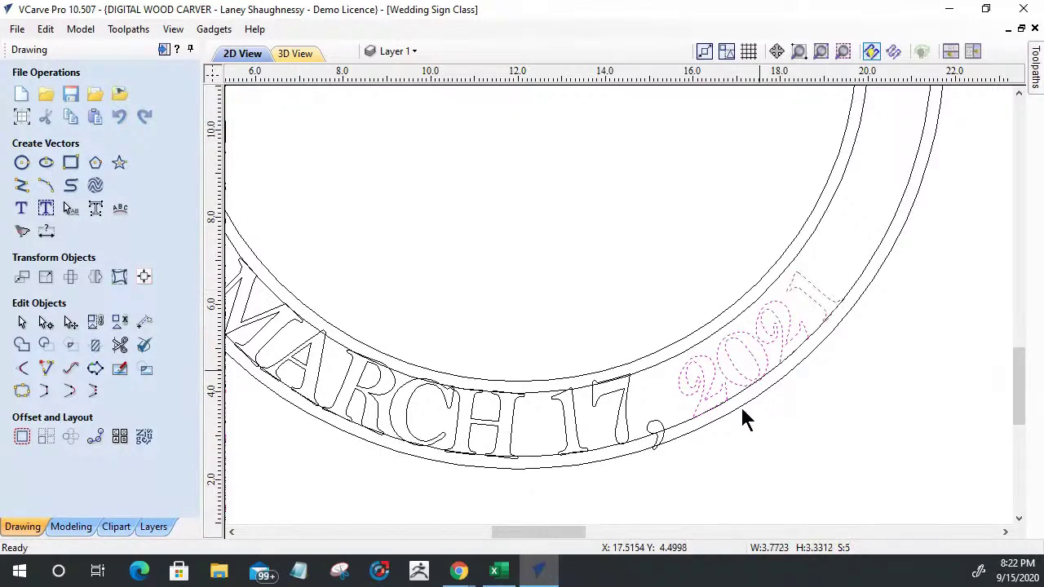
pyautogui.scroll(2, 742, 334)
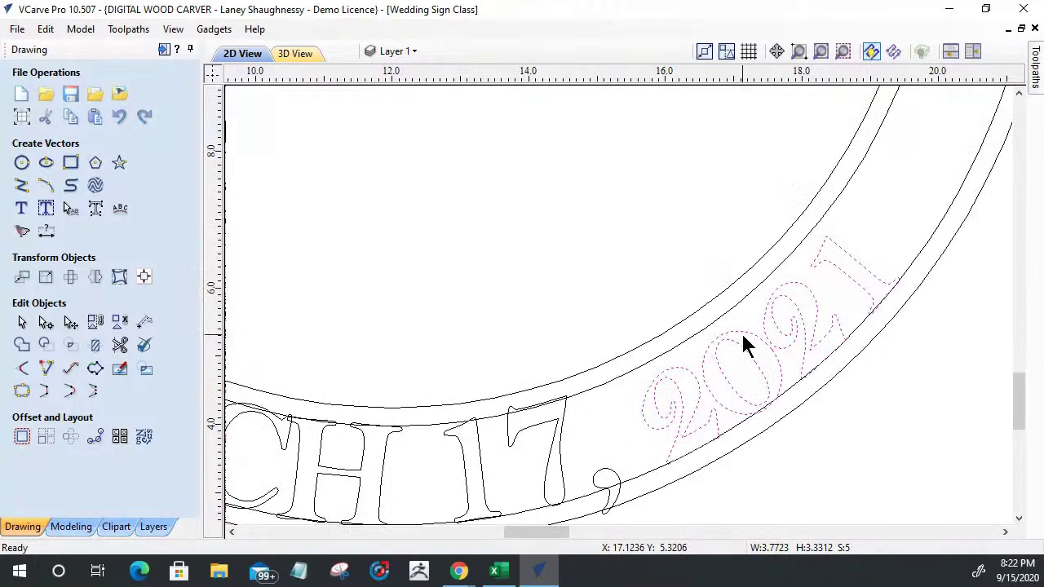
pyautogui.click(726, 336)
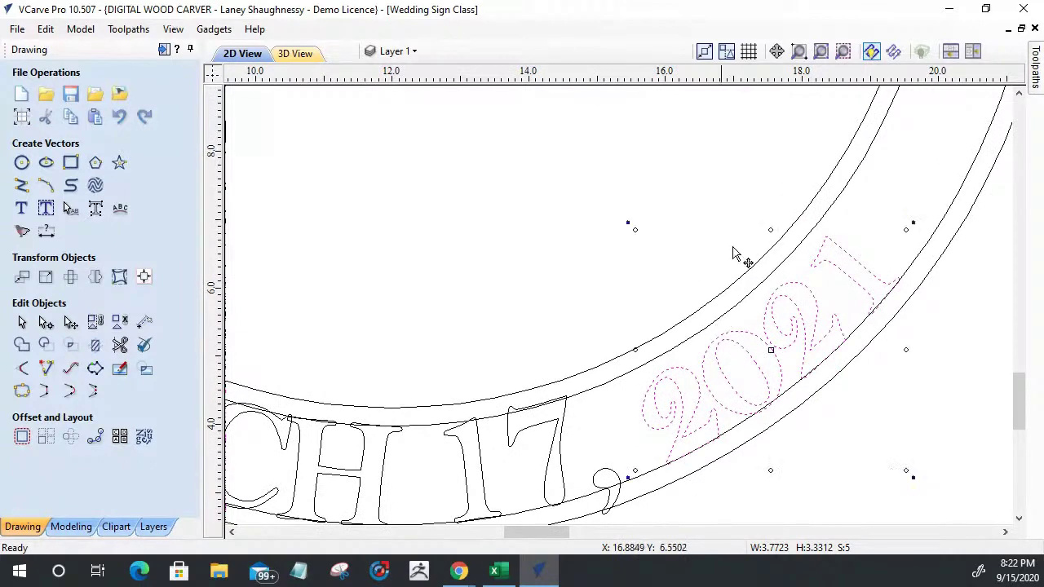
pyautogui.moveTo(771, 230); pyautogui.dragTo(625, 222)
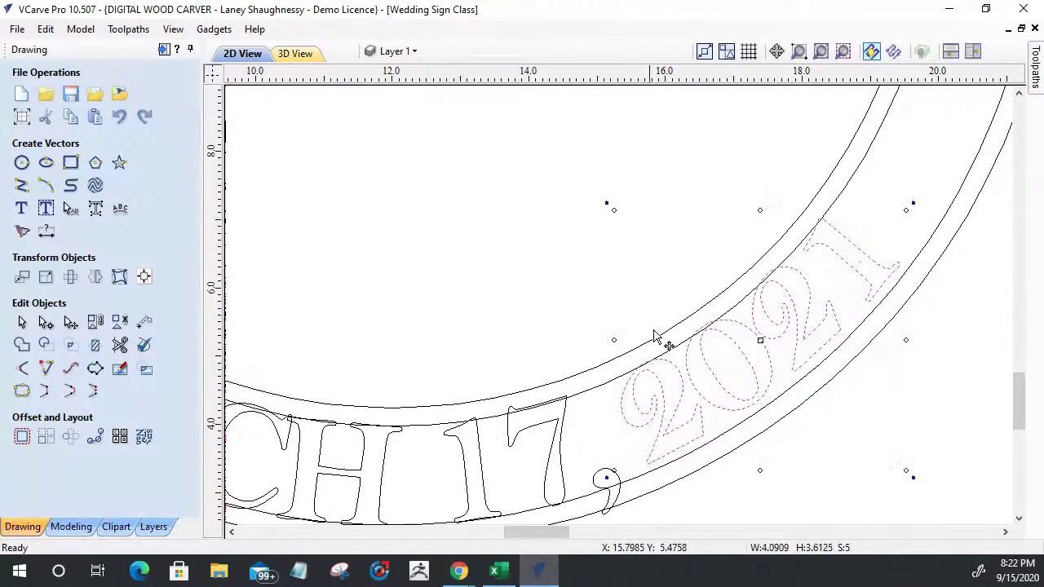
# Enlarge the 2021 digits slightly further toward the band's outer edge, clear the selection and inspect their fit
pyautogui.moveTo(906, 470); pyautogui.dragTo(917, 481)
pyautogui.click(865, 455)
pyautogui.scroll(-2, 864, 453)
pyautogui.scroll(-2, 706, 435)
pyautogui.scroll(4, 759, 433)
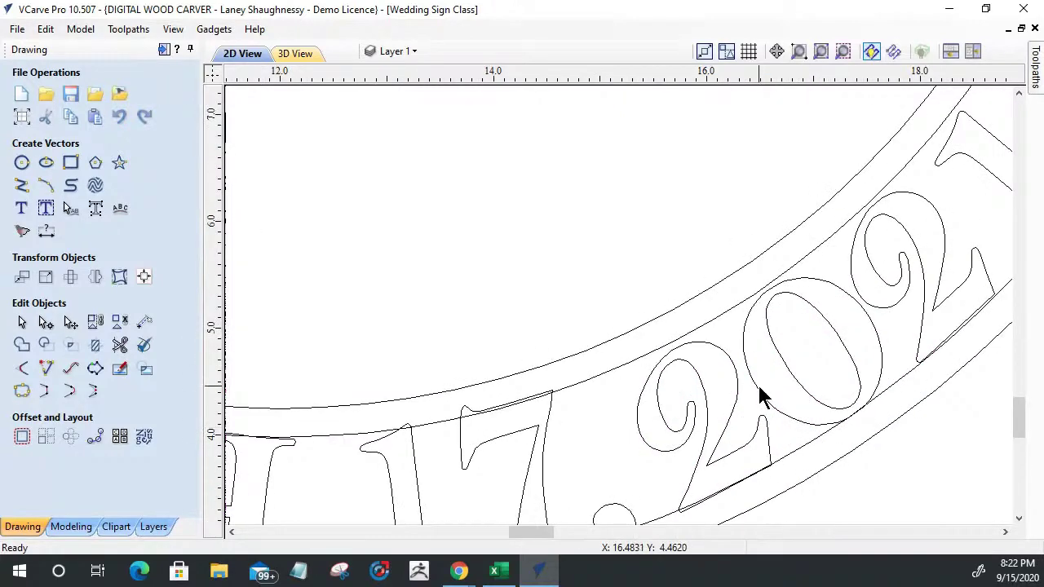
# Reselect all four digits of 2021 and enlarge them to about 4.35 wide by 3.84 high
pyautogui.click(759, 396)
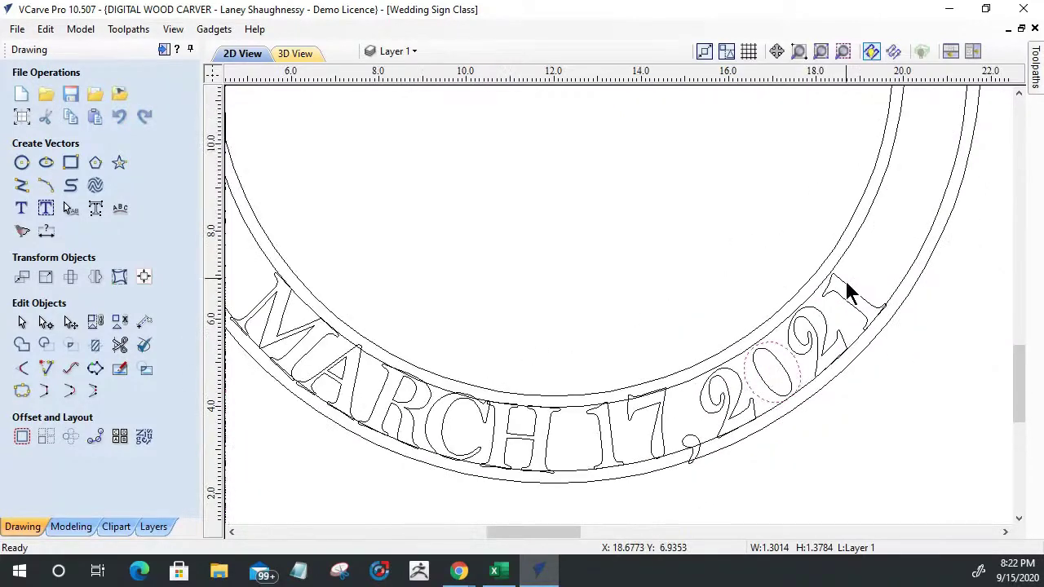
pyautogui.keyDown('shift'); pyautogui.click(822, 322); pyautogui.keyUp('shift')
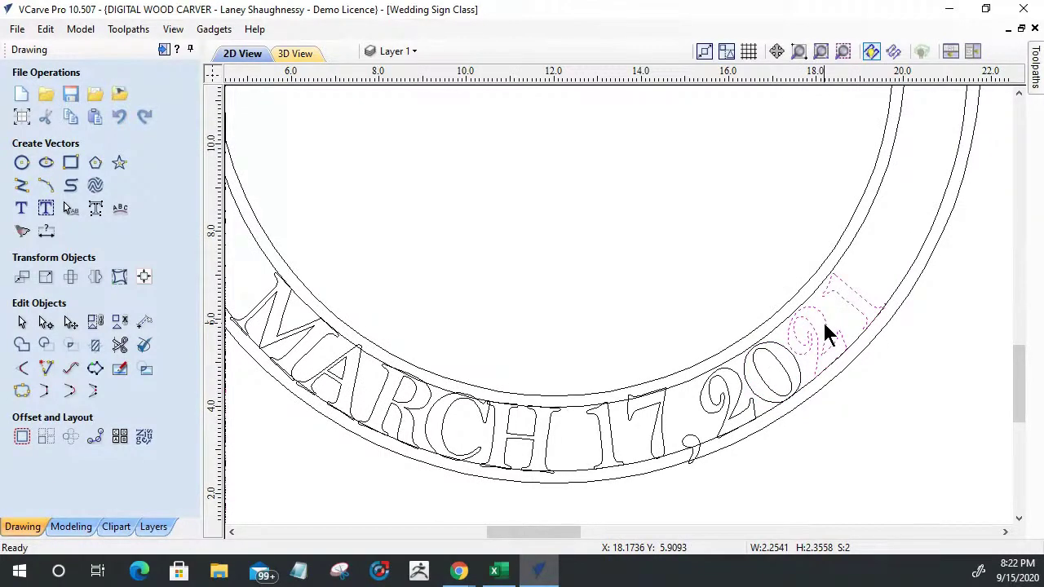
pyautogui.keyDown('shift'); pyautogui.click(765, 357); pyautogui.keyUp('shift')
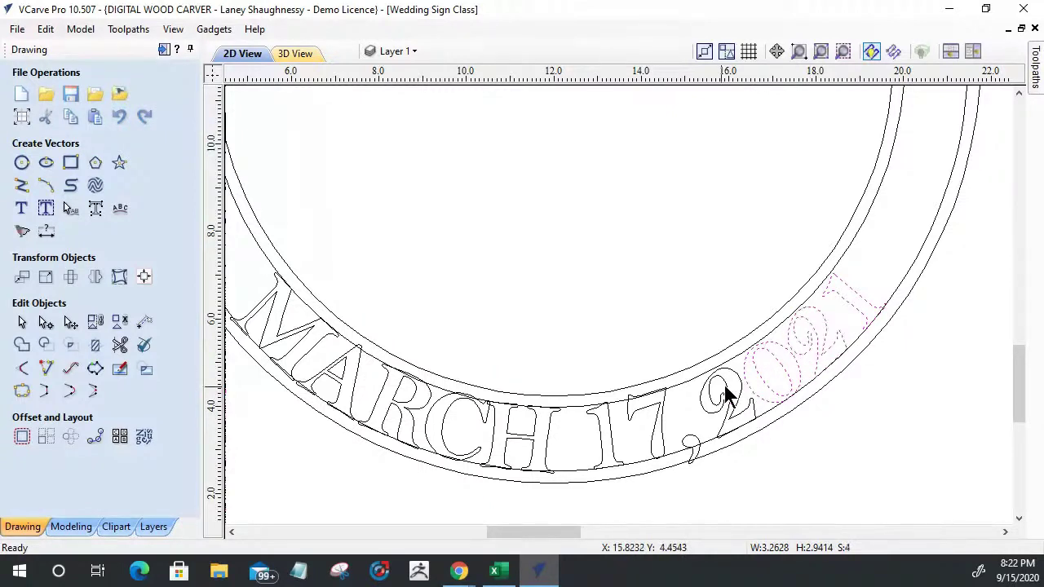
pyautogui.keyDown('shift'); pyautogui.click(727, 394); pyautogui.keyUp('shift')
pyautogui.click(726, 384)
pyautogui.moveTo(692, 269); pyautogui.dragTo(683, 269)
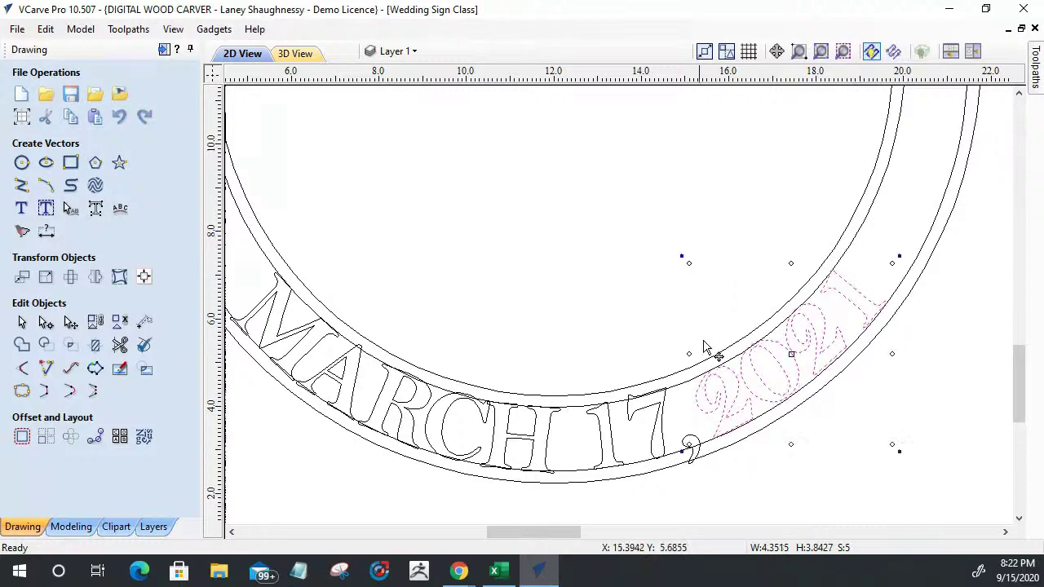
# Check where the 2021 digits meet both band edges and enlarge them to about 4.66 wide by 4.12 high
pyautogui.scroll(3, 705, 389)
pyautogui.scroll(5, 711, 384)
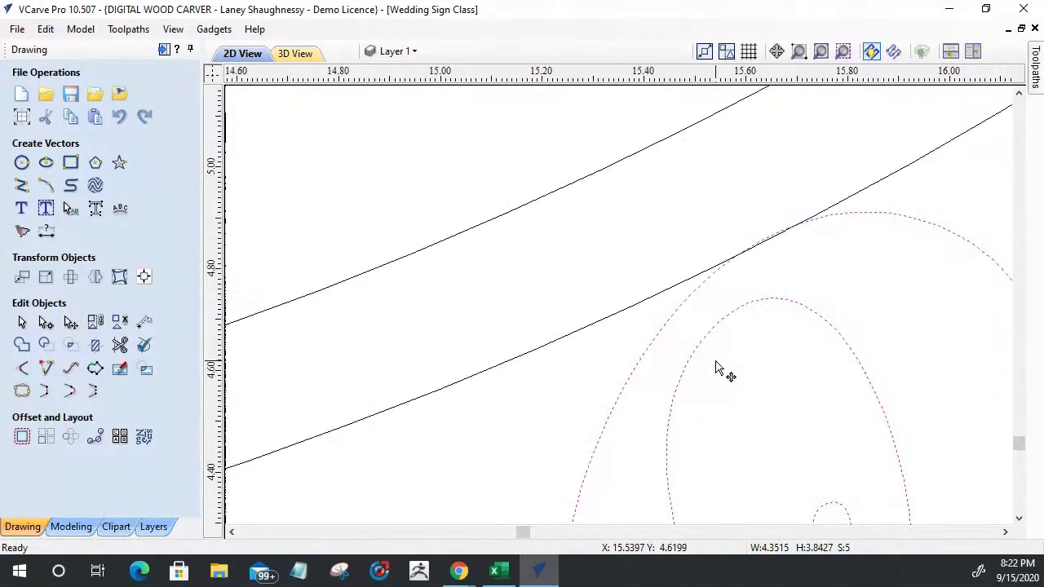
pyautogui.scroll(-8, 717, 368)
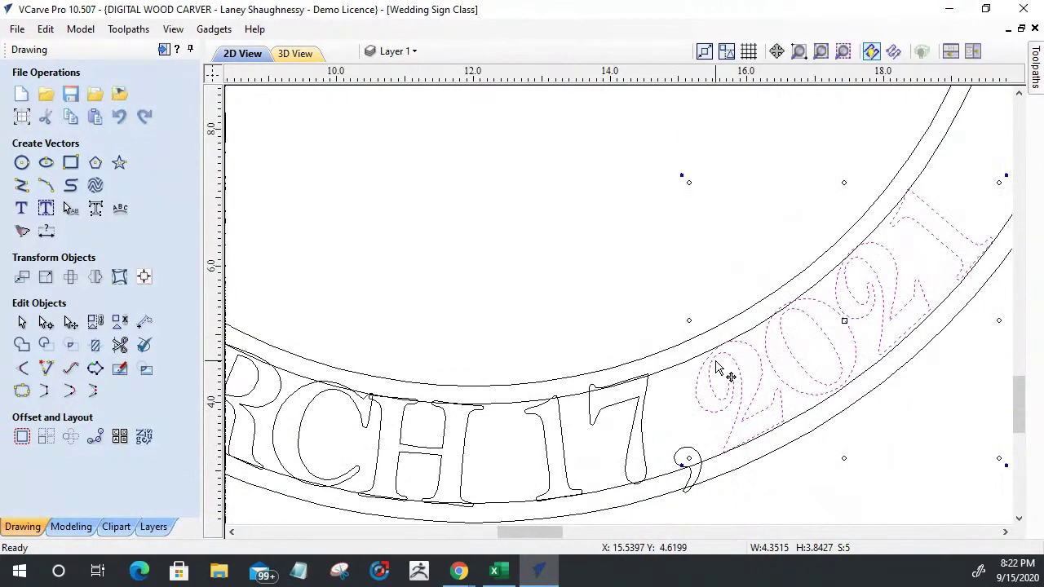
pyautogui.scroll(3, 967, 275)
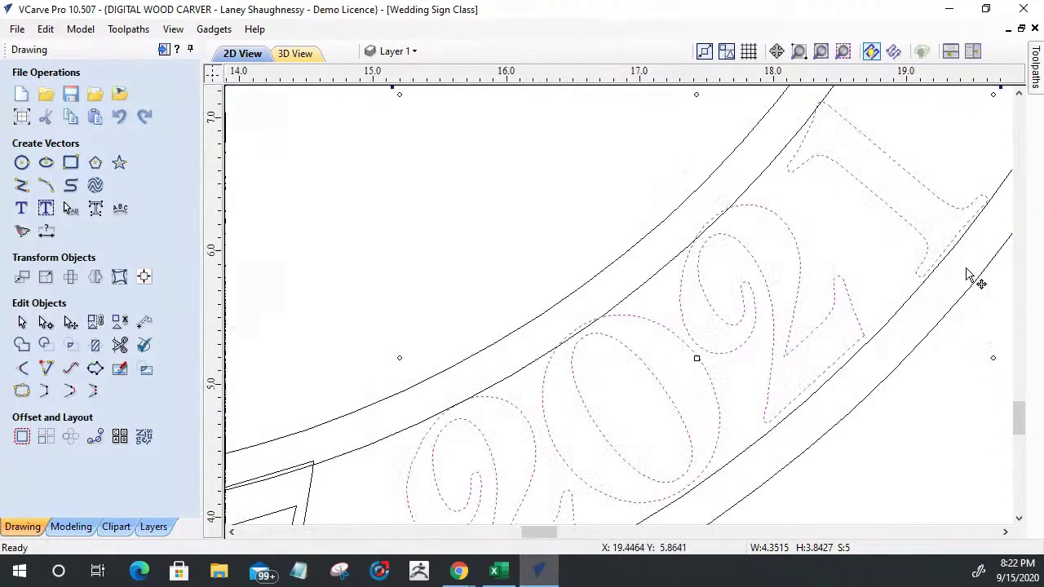
pyautogui.scroll(-5, 971, 275)
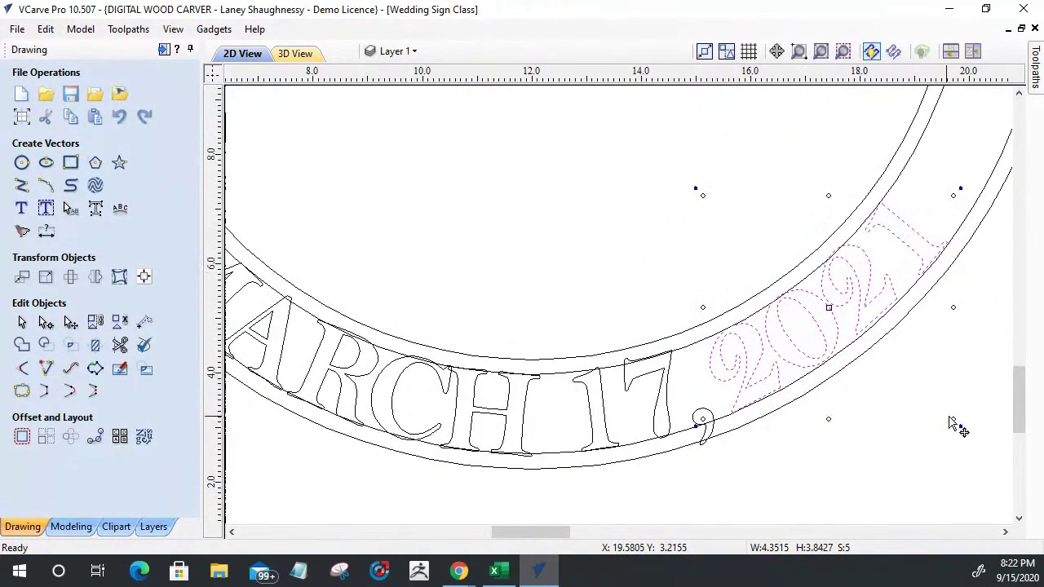
pyautogui.moveTo(954, 419)
pyautogui.mouseDown()
pyautogui.moveTo(944, 416)
pyautogui.moveTo(966, 425)
pyautogui.mouseUp()
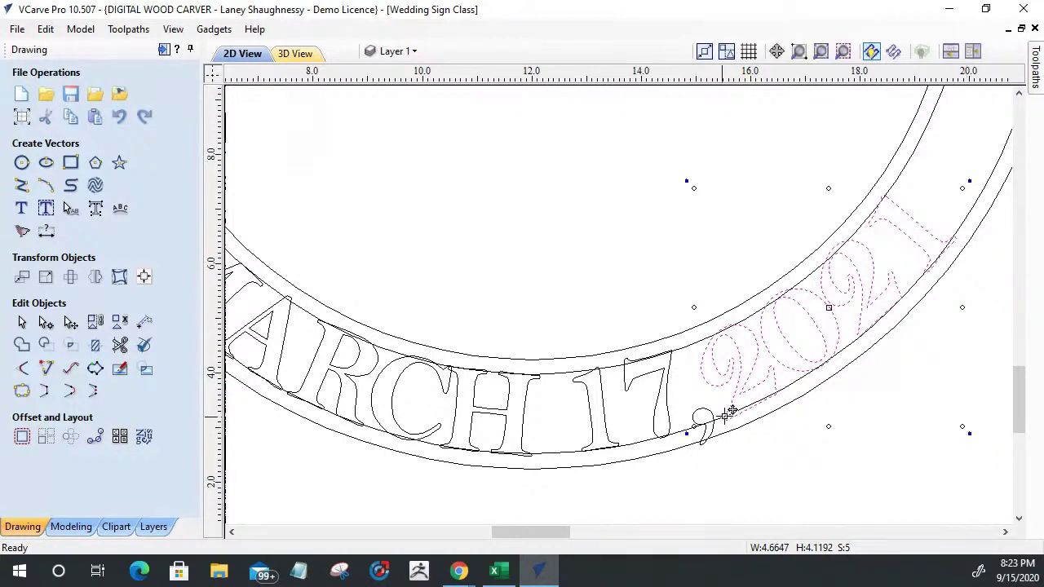
# Undo the last three enlargements of the 2021 digits
pyautogui.hotkey('ctrl', 'z')
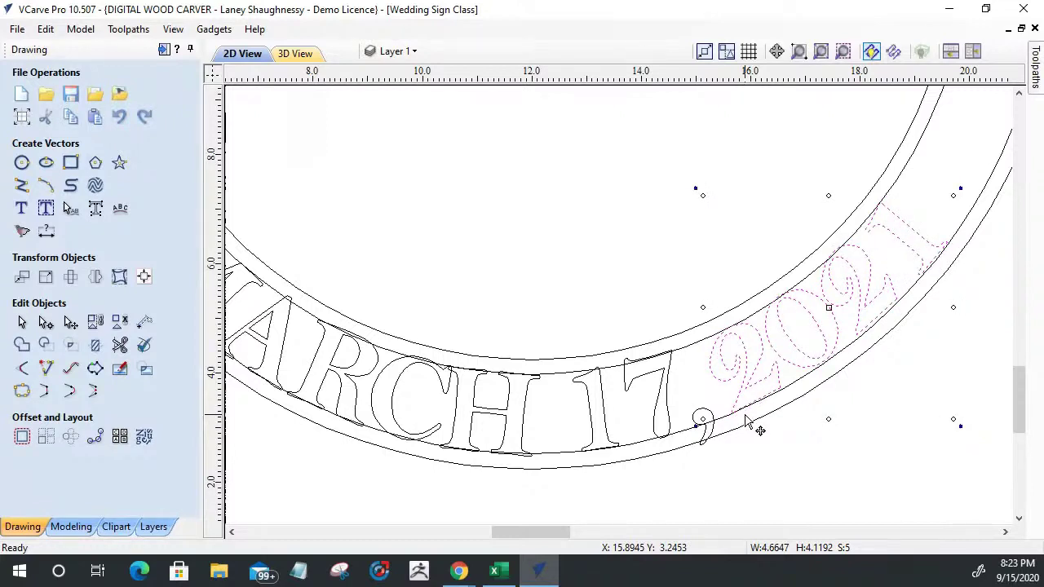
pyautogui.hotkey('ctrl', 'z')
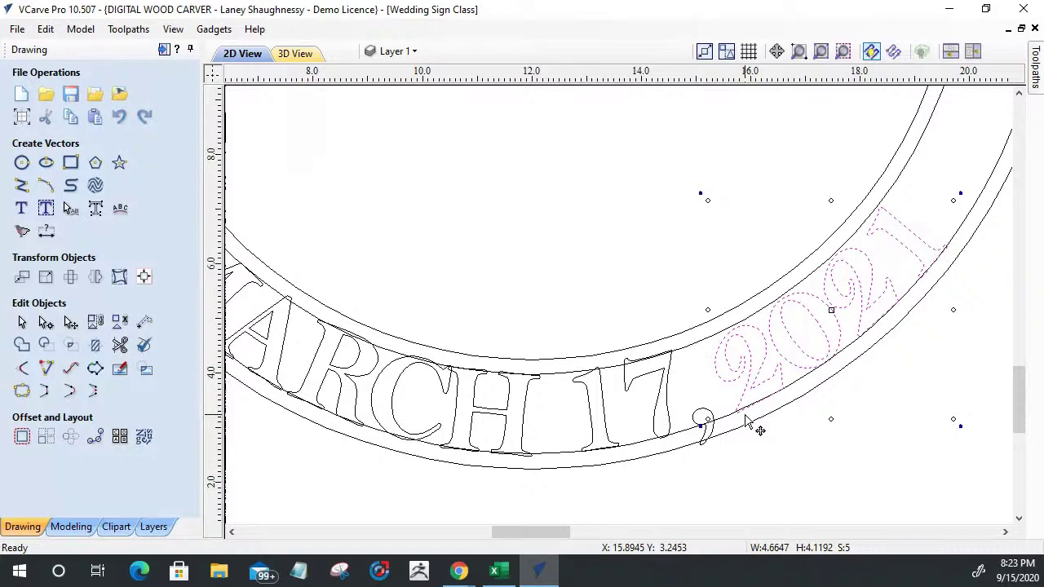
pyautogui.hotkey('ctrl', 'z')
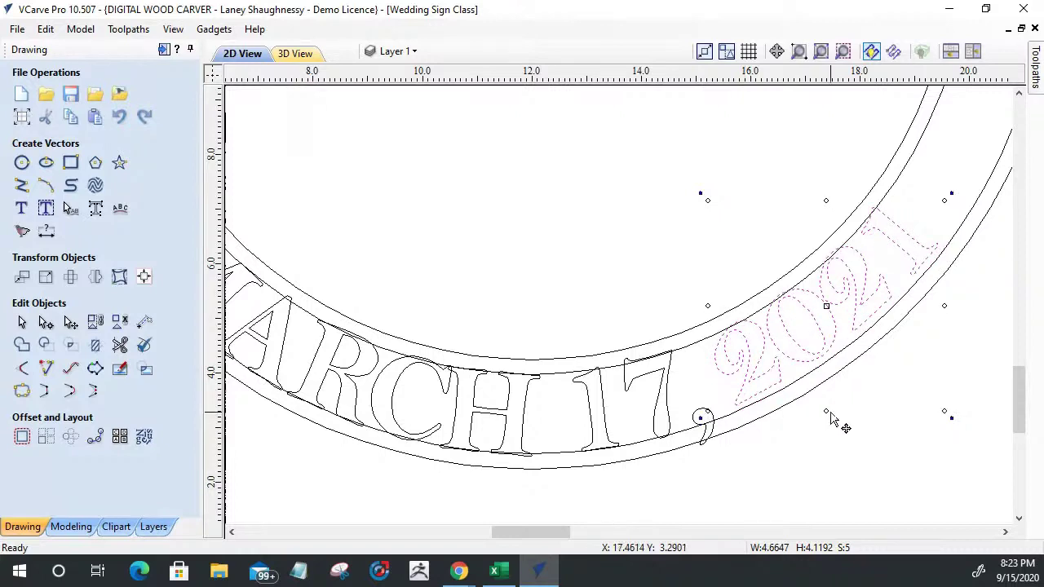
pyautogui.hotkey('ctrl', 'z')
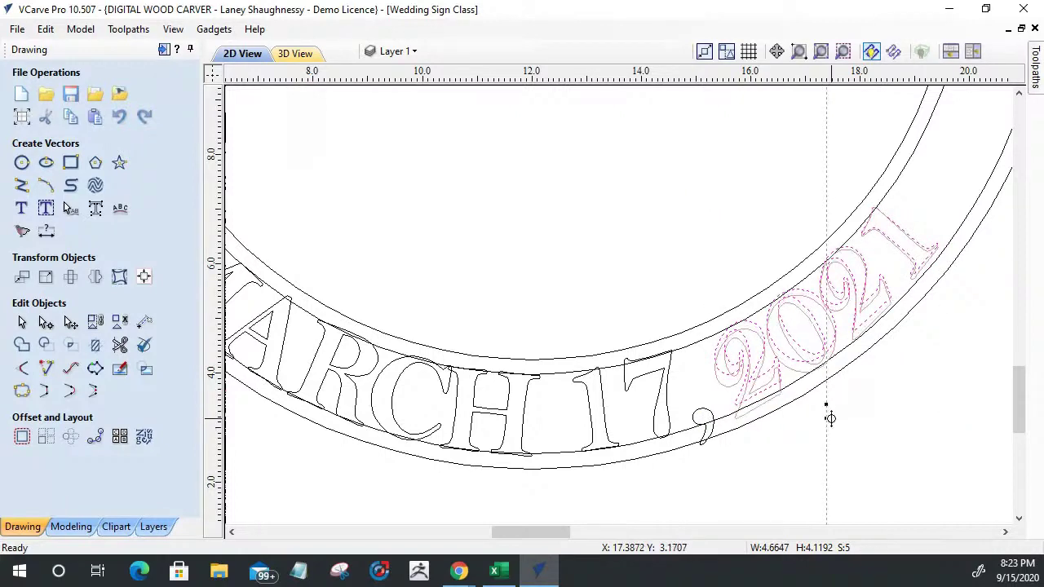
# Resize the 2021 digits about their common centre to about 4.03 wide by 3.56 high
pyautogui.moveTo(832, 414); pyautogui.dragTo(833, 401)
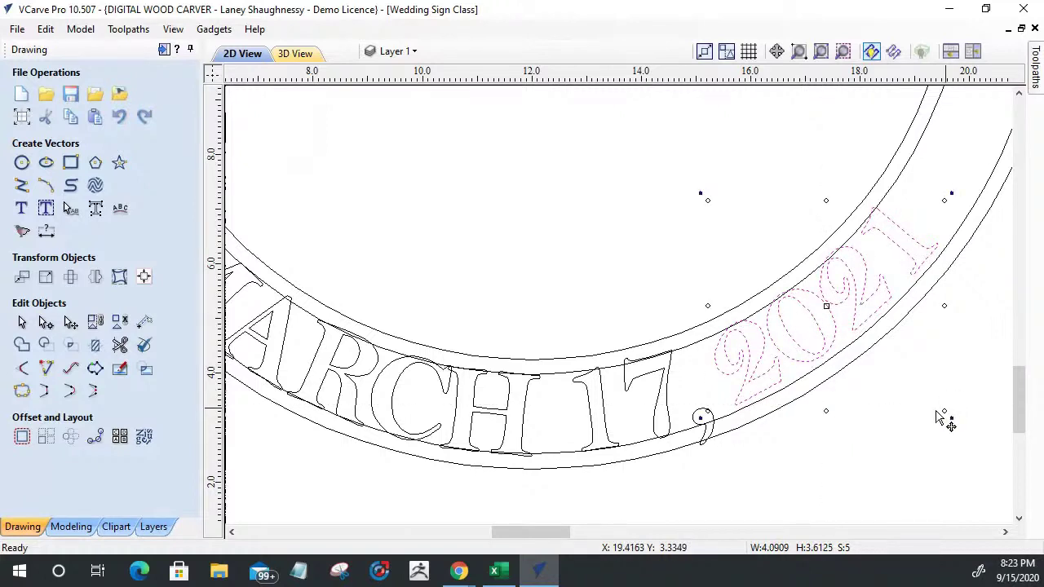
pyautogui.moveTo(943, 307); pyautogui.dragTo(946, 333)
pyautogui.moveTo(945, 412); pyautogui.dragTo(946, 412)
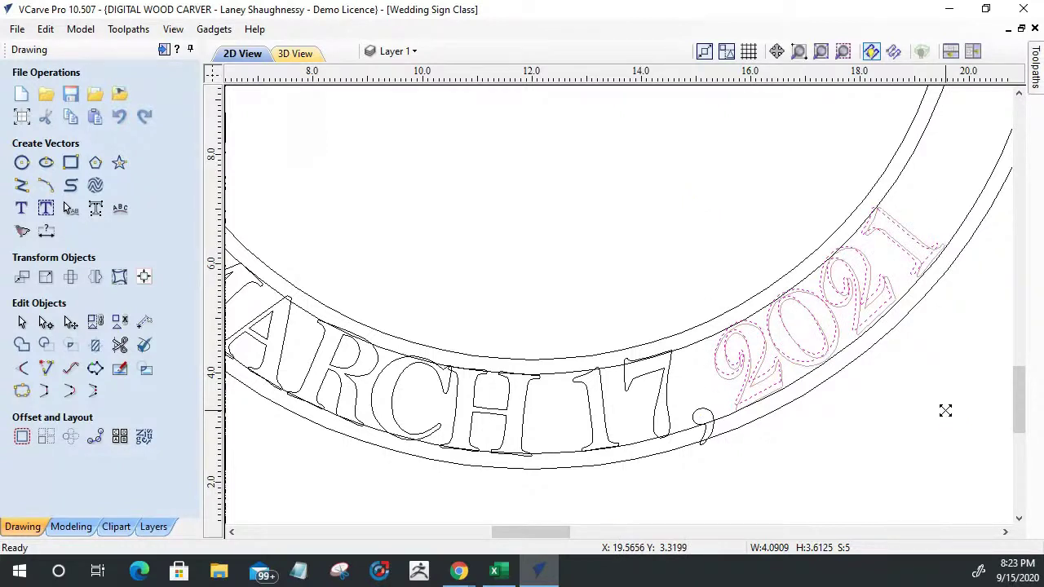
pyautogui.moveTo(945, 411)
pyautogui.mouseDown()
pyautogui.moveTo(981, 435)
pyautogui.moveTo(1019, 486)
pyautogui.moveTo(1023, 460)
pyautogui.moveTo(937, 428)
pyautogui.mouseUp()
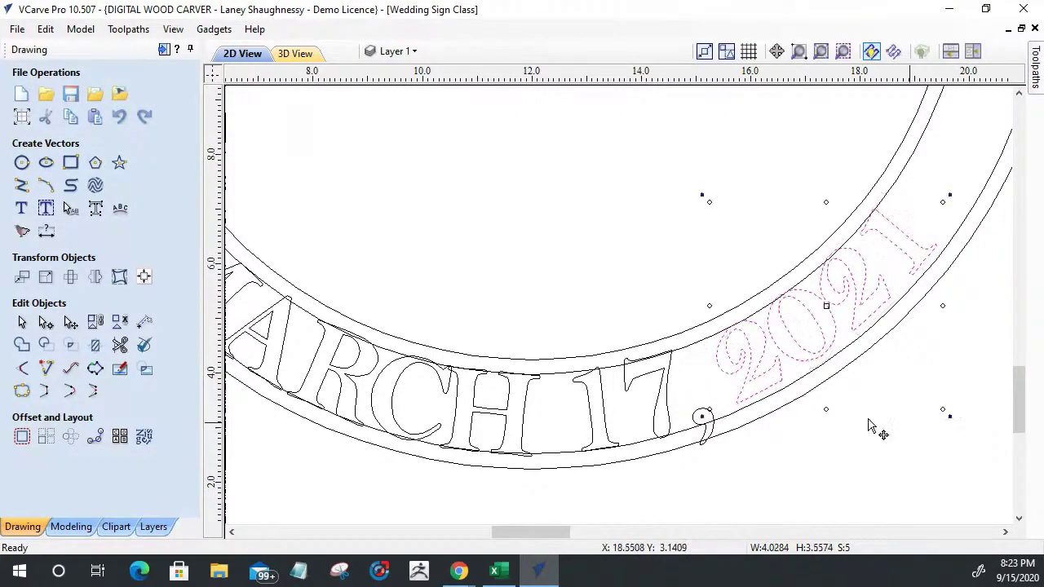
# Select only the first 2 of 2021 and enlarge it to about 1.34 wide by 1.69 high, spanning the band
pyautogui.click(757, 398)
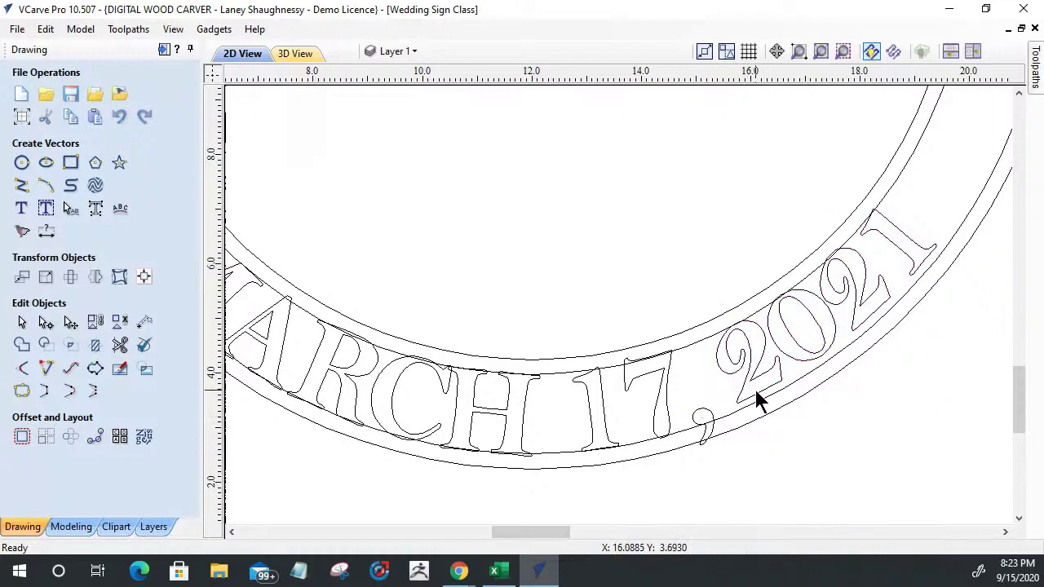
pyautogui.click(758, 399)
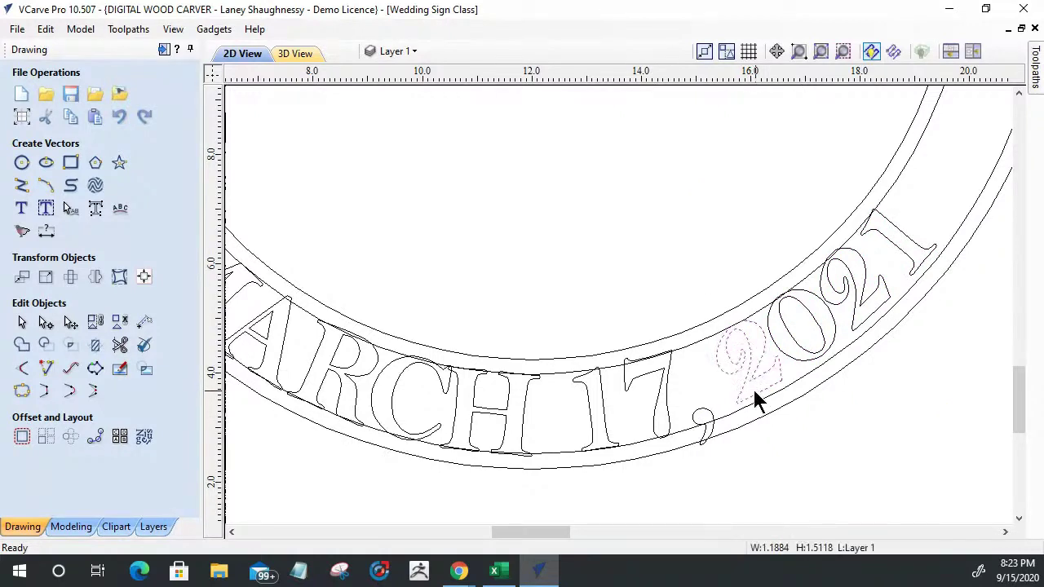
pyautogui.press('Escape')
pyautogui.click(757, 398)
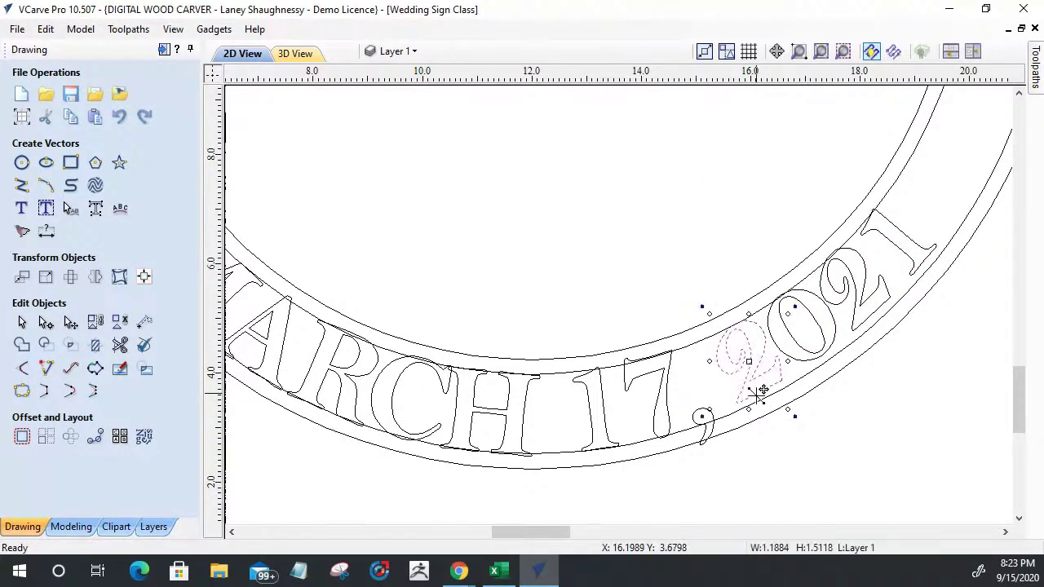
pyautogui.moveTo(749, 413)
pyautogui.mouseDown()
pyautogui.moveTo(759, 394)
pyautogui.moveTo(749, 429)
pyautogui.moveTo(759, 405)
pyautogui.mouseUp()
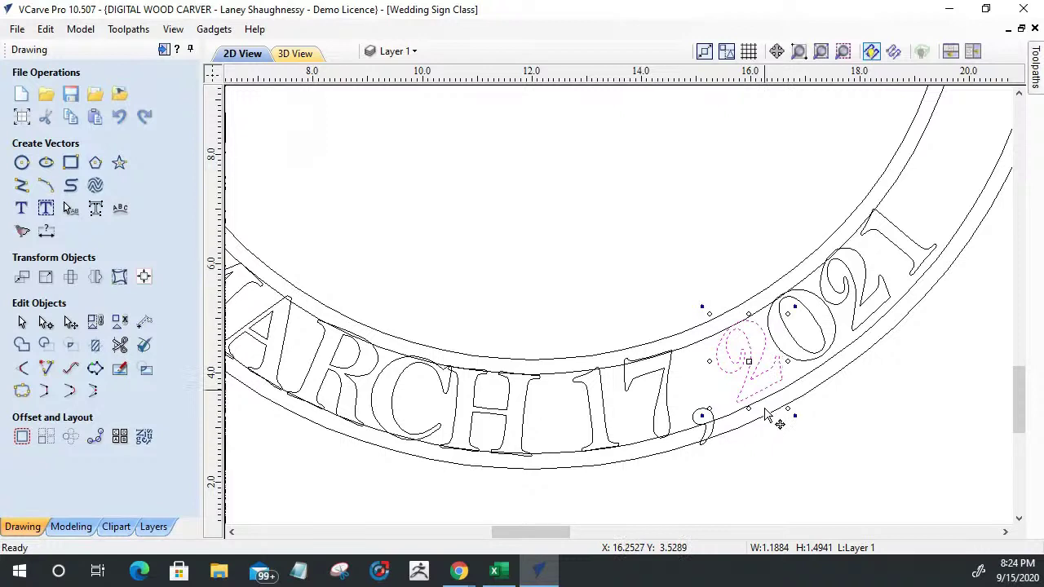
pyautogui.moveTo(790, 410); pyautogui.dragTo(788, 410)
pyautogui.click(757, 343)
pyautogui.moveTo(709, 315); pyautogui.dragTo(731, 342)
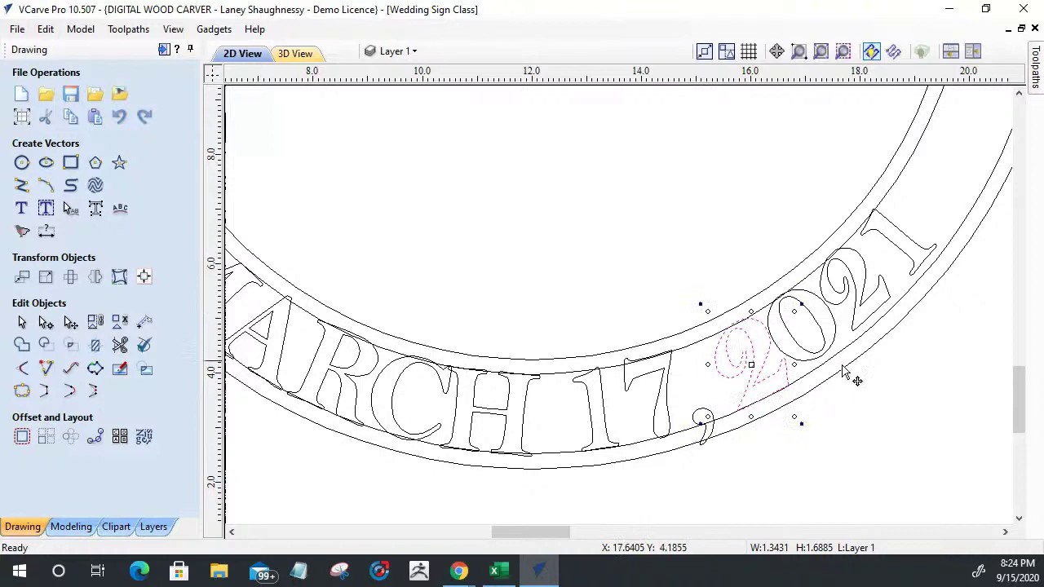
# Enlarge the 0 of 2021 to about 1.37 wide by 1.45 high and nudge it up and to the right
pyautogui.click(823, 346)
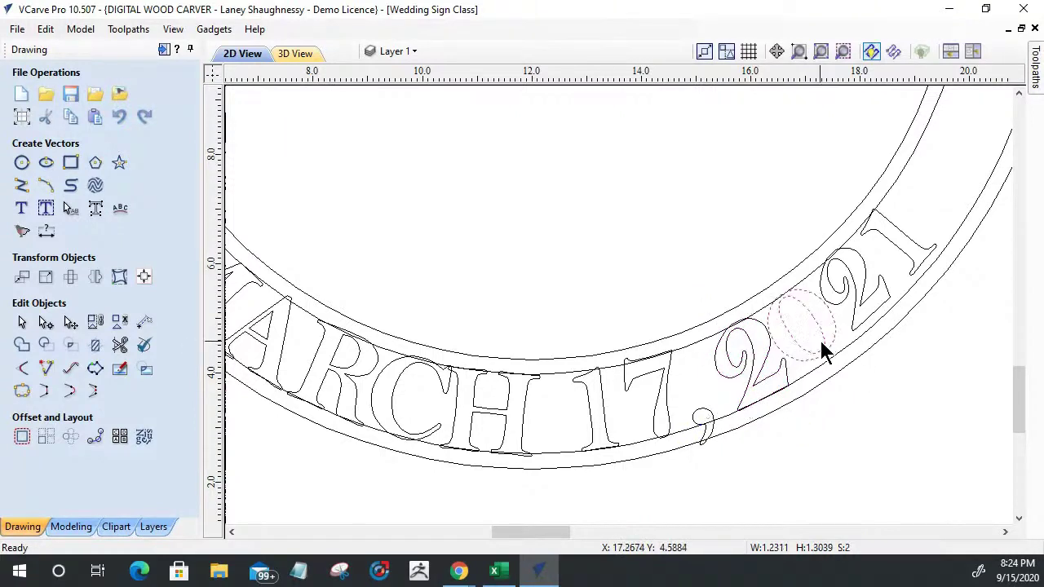
pyautogui.click(822, 352)
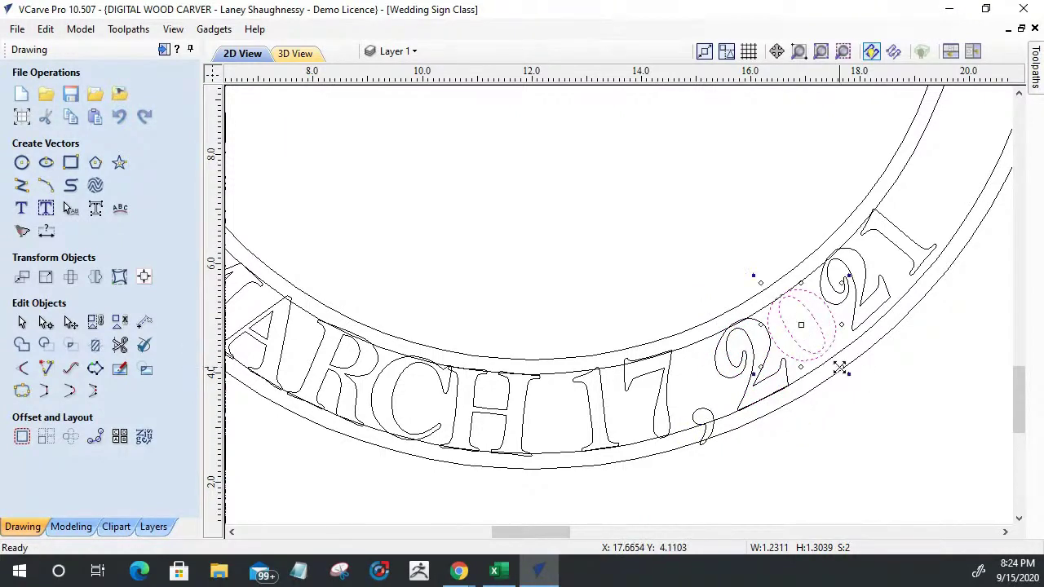
pyautogui.moveTo(840, 368); pyautogui.dragTo(845, 373)
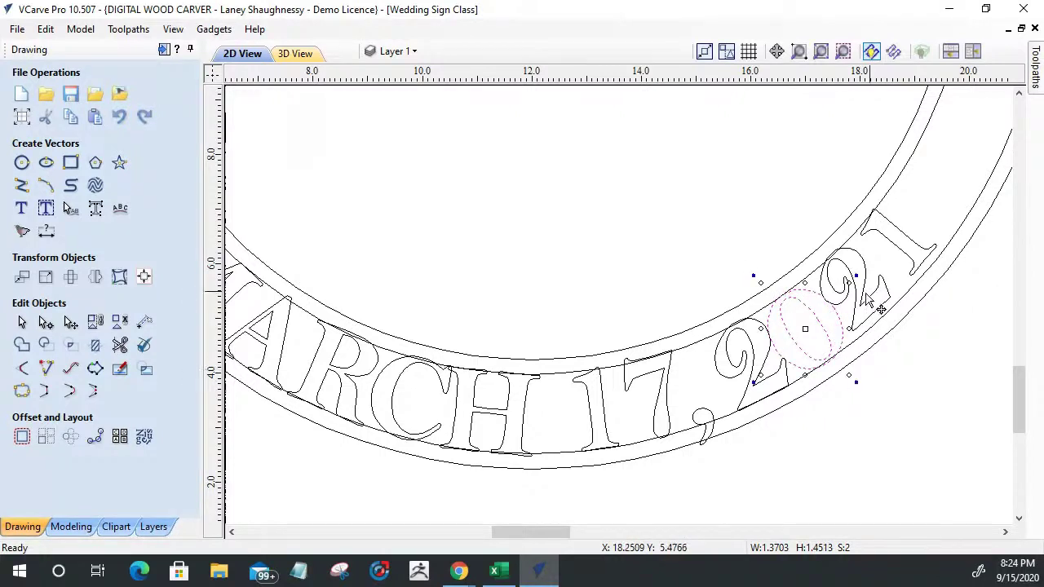
pyautogui.press('Up')
pyautogui.press('Right')
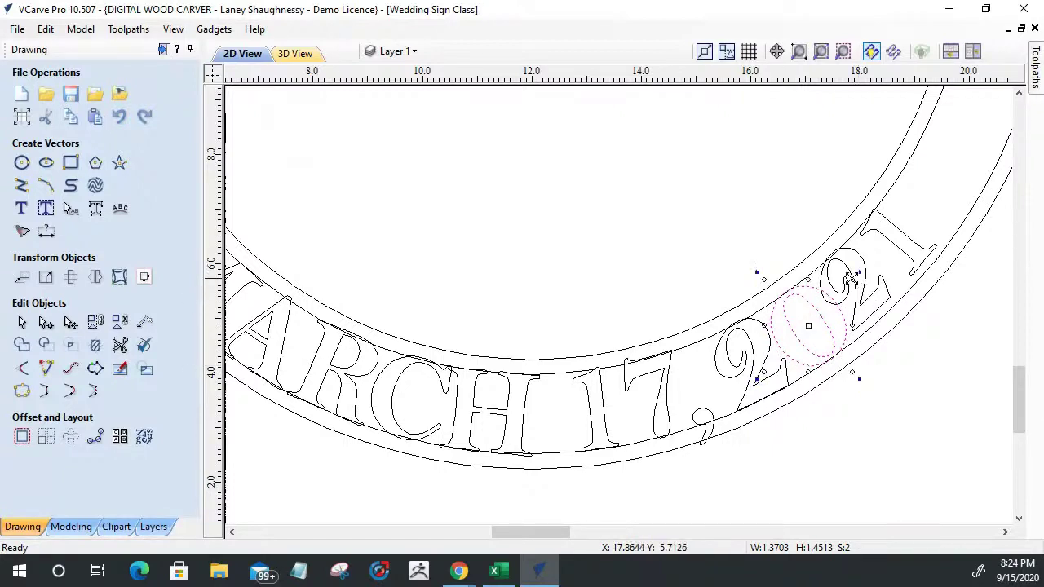
# Nudge the second 2 of 2021 away from the 0 and enlarge it to about 1.45 wide by 1.72 high
pyautogui.click(861, 260)
pyautogui.press('Right')
pyautogui.press('Down')
pyautogui.press('Right')
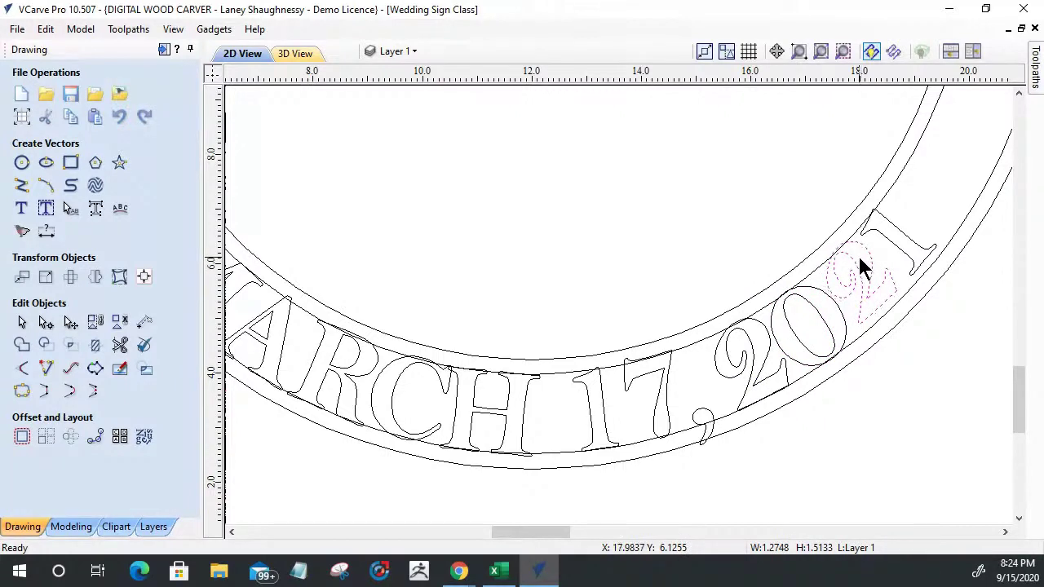
pyautogui.click(881, 303)
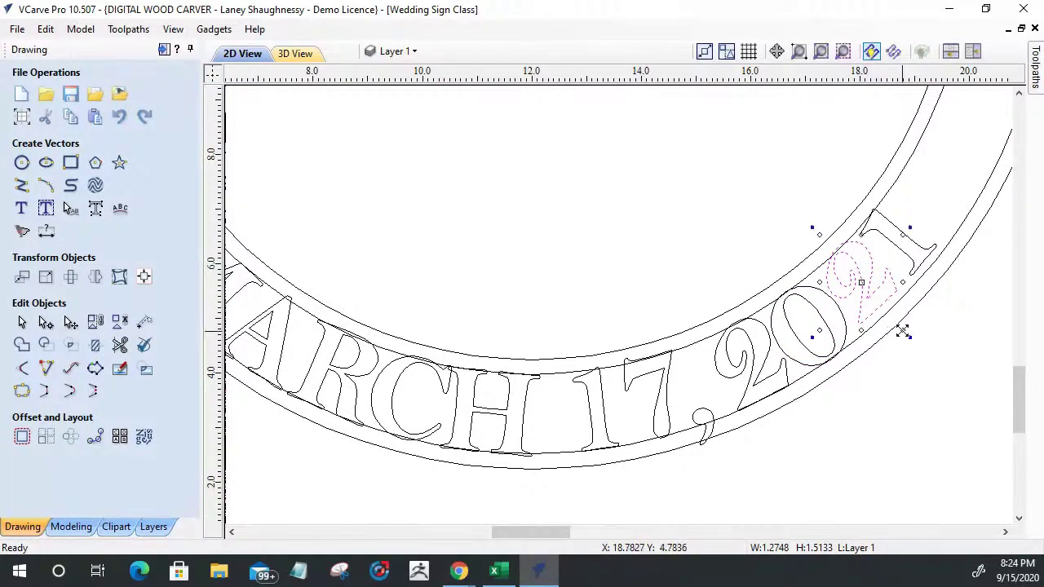
pyautogui.moveTo(902, 326); pyautogui.dragTo(906, 330)
pyautogui.press('Up')
pyautogui.press('Right')
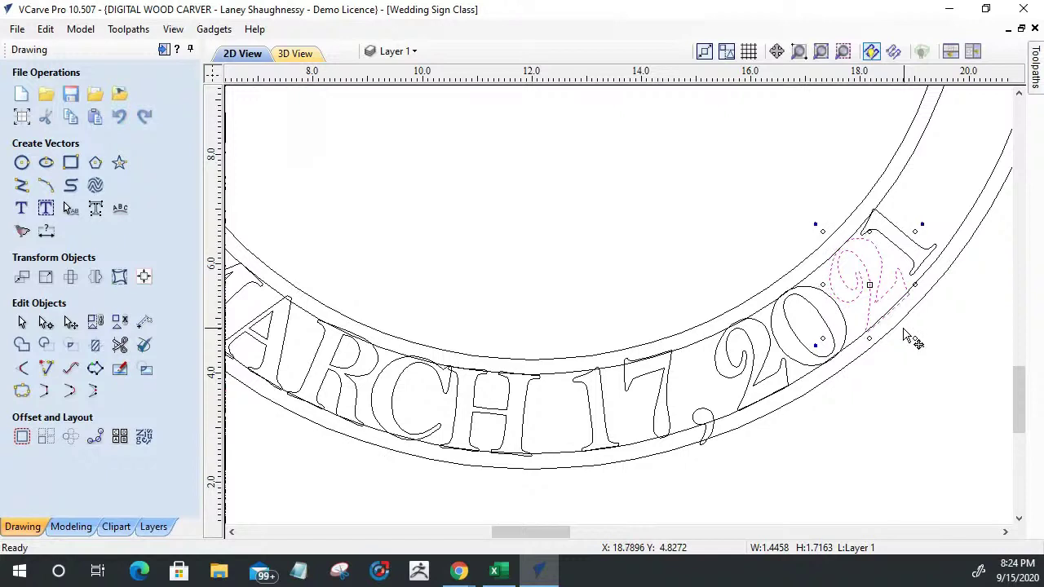
# Nudge the second 2 of 2021 slightly up and enlarge the final 1 to about 1.59 wide by 1.39 high, spanning the band
pyautogui.press('Up')
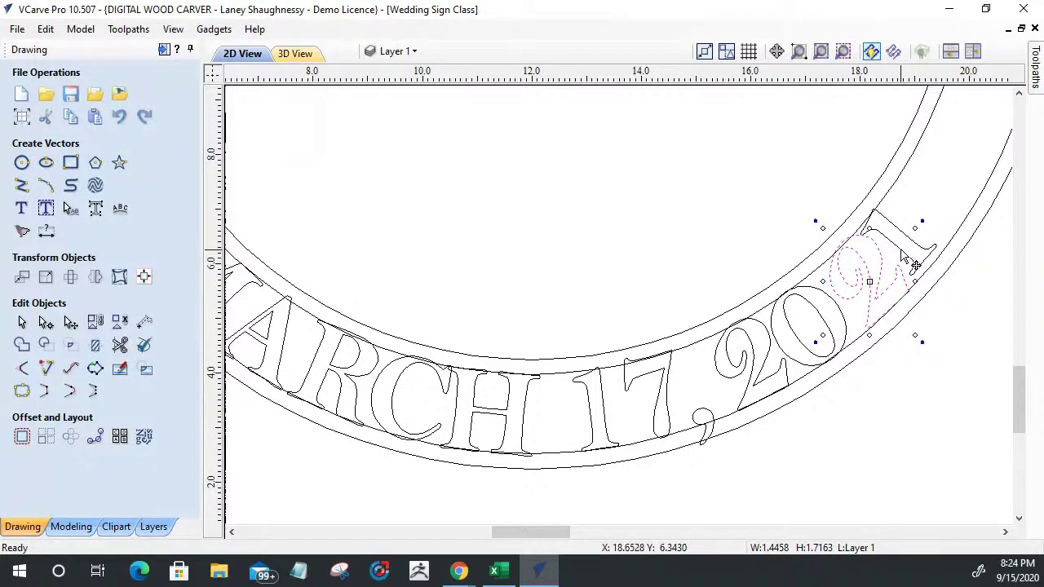
pyautogui.press('Escape')
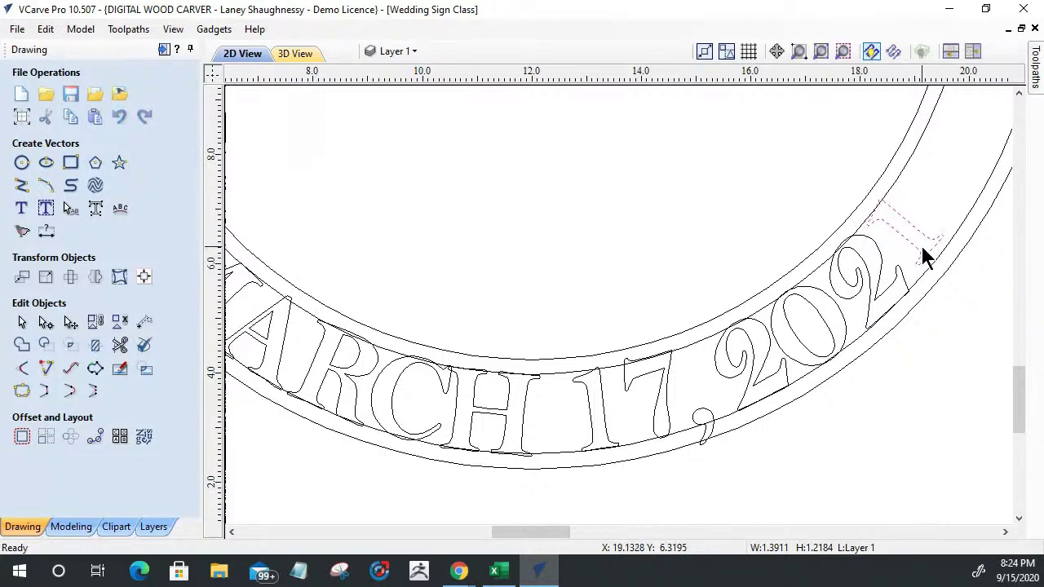
pyautogui.click(935, 265)
pyautogui.press('Escape')
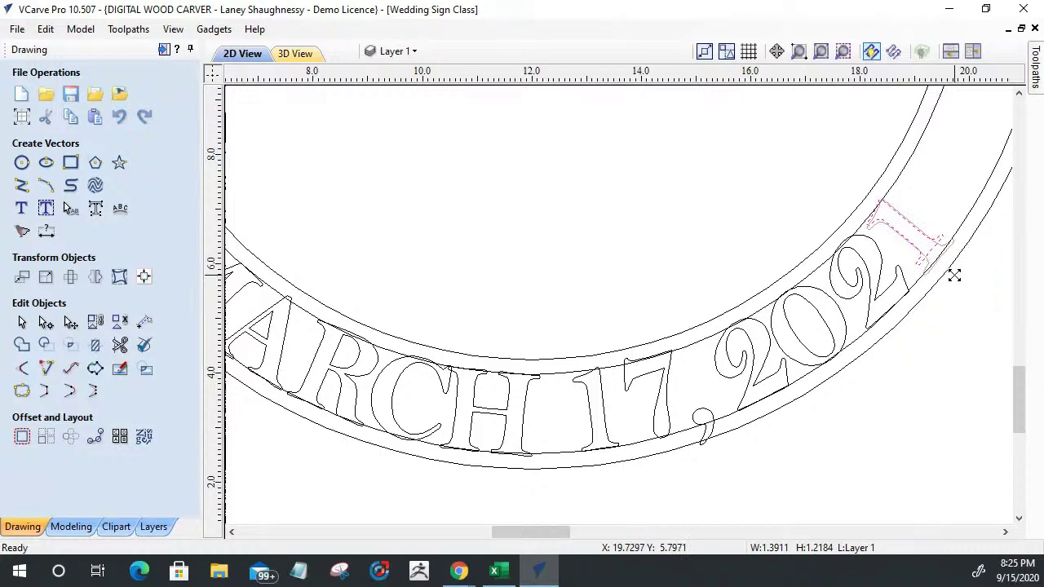
pyautogui.click(944, 261)
pyautogui.scroll(3, 890, 216)
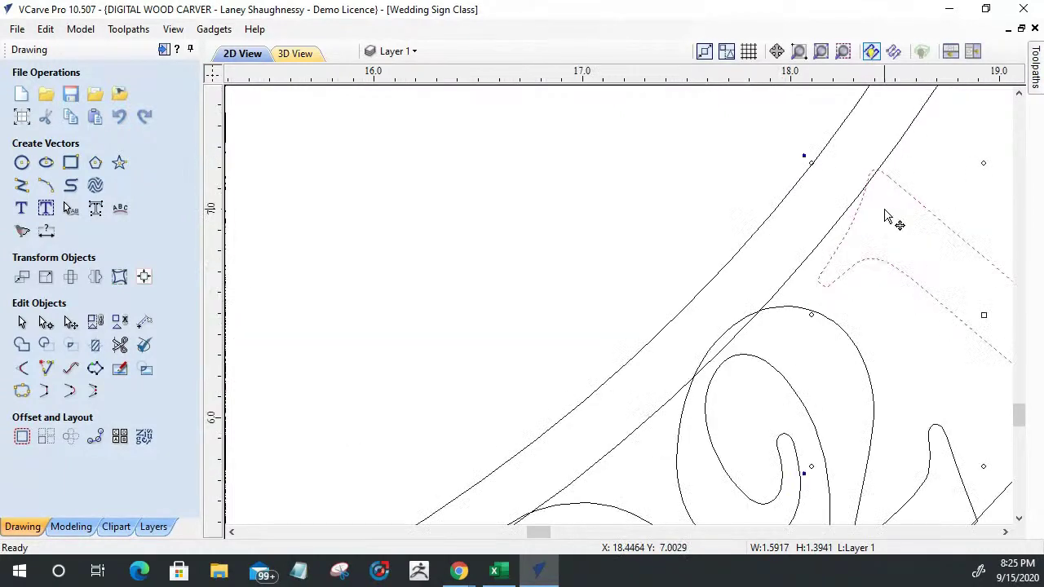
pyautogui.scroll(-3, 877, 211)
pyautogui.scroll(2, 860, 202)
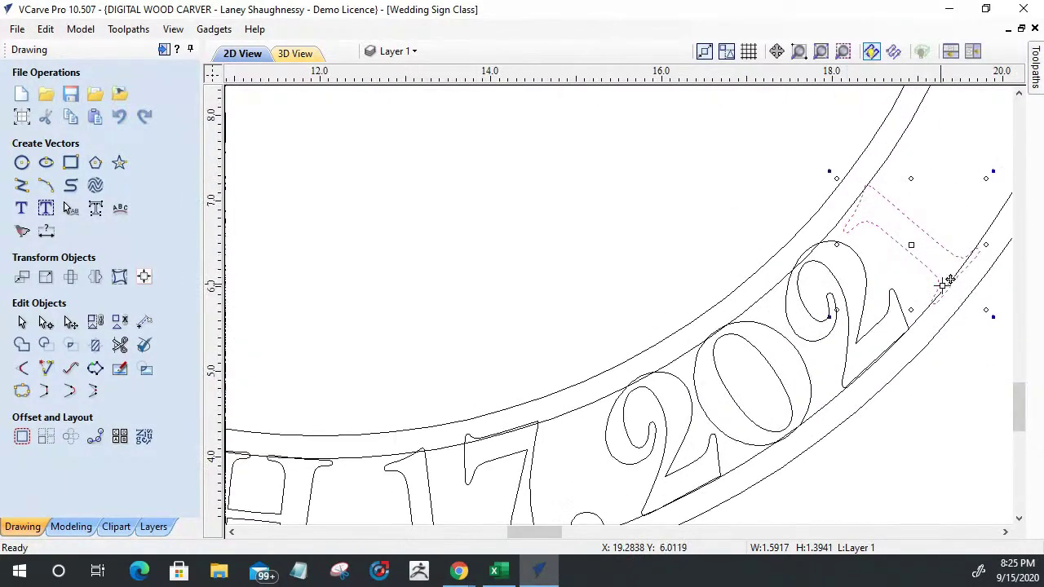
pyautogui.scroll(-4, 956, 284)
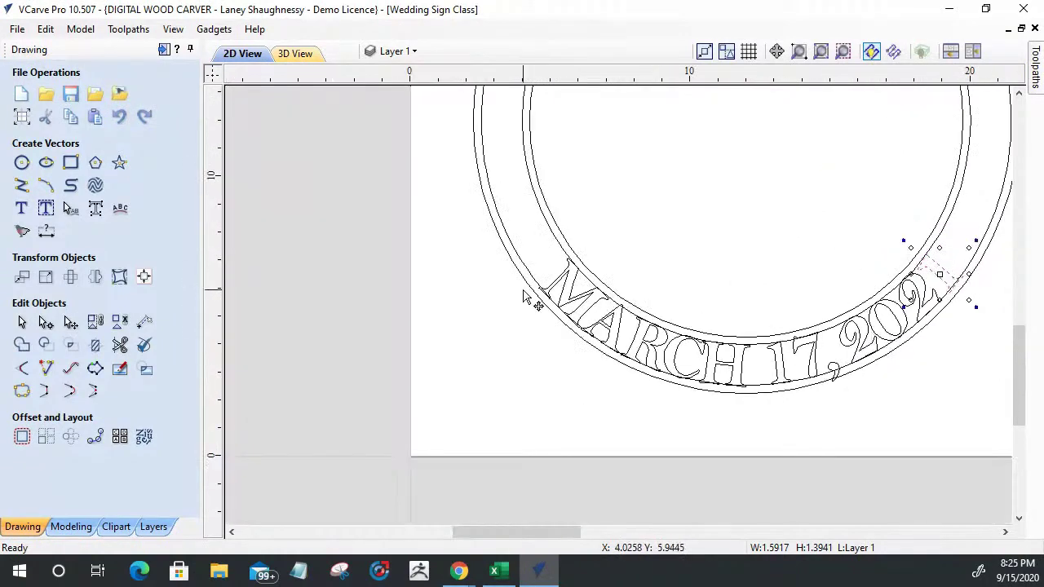
pyautogui.scroll(2, 598, 290)
pyautogui.scroll(-3, 592, 213)
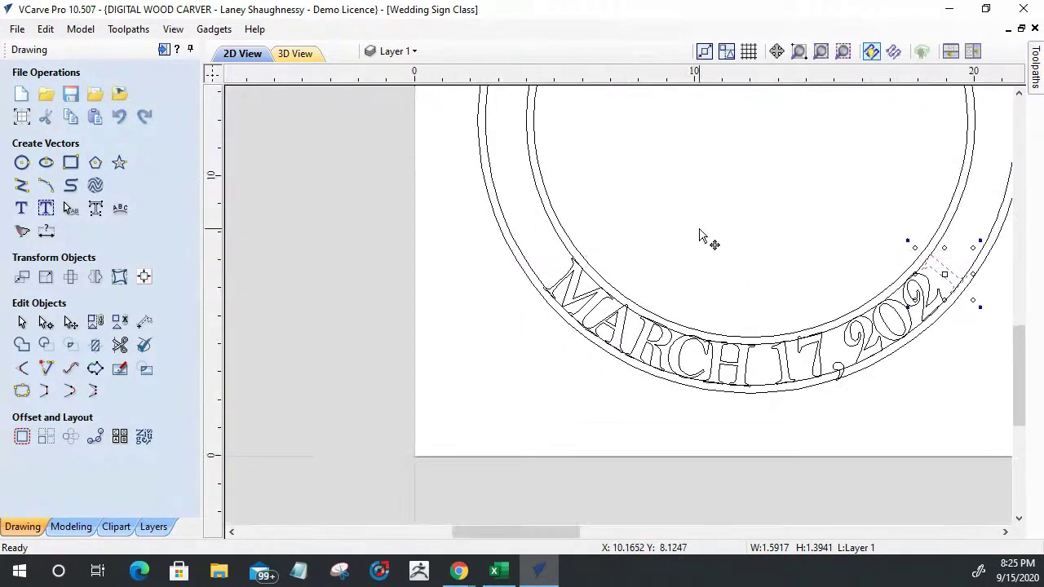
pyautogui.click(701, 243)
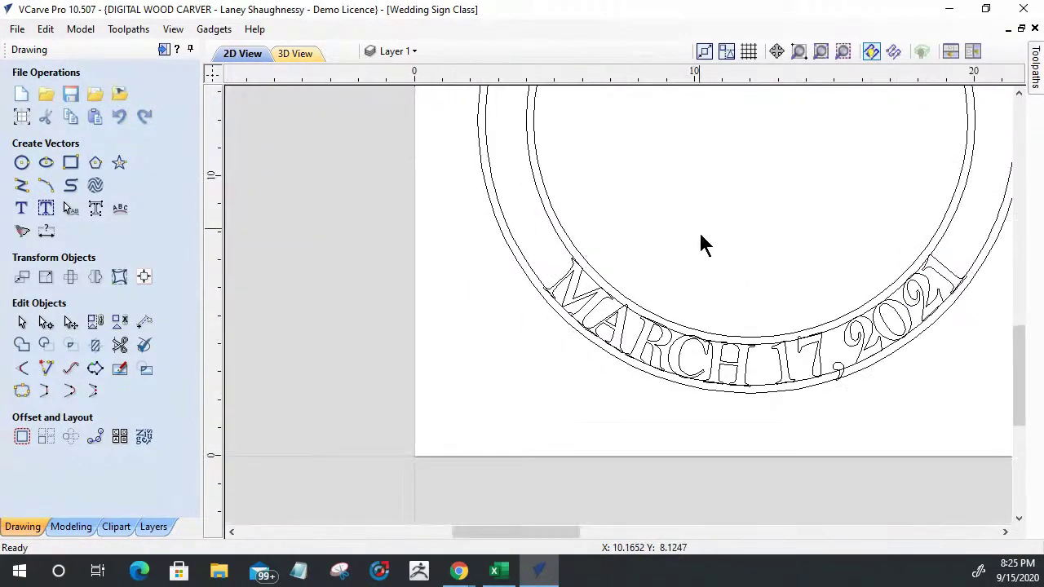
# Select every character of MARCH 17, 2021, including the comma, and group them into one object
pyautogui.click(948, 284)
pyautogui.keyDown('shift'); pyautogui.click(925, 302); pyautogui.keyUp('shift')
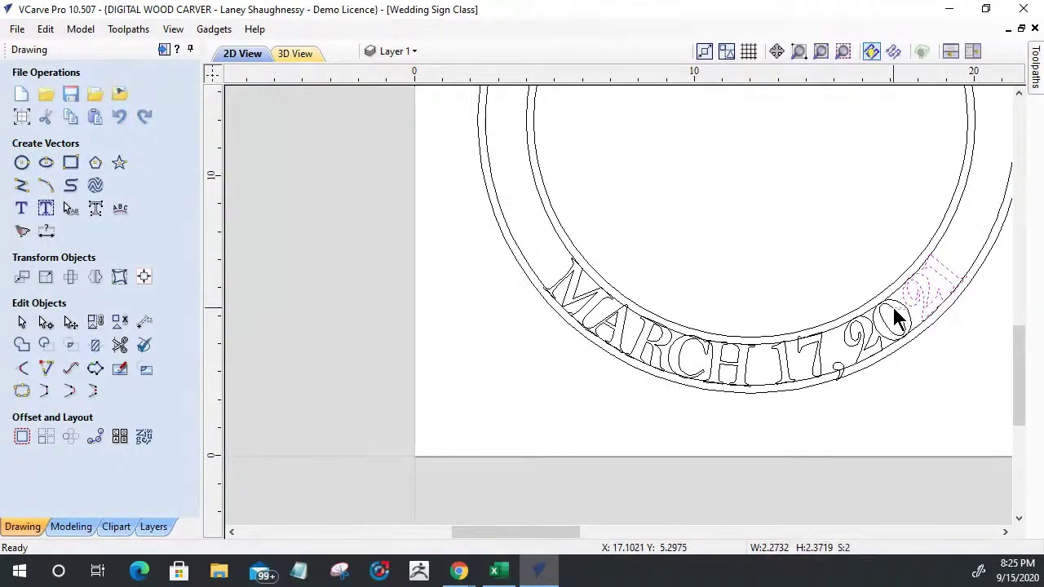
pyautogui.keyDown('shift'); pyautogui.click(895, 311); pyautogui.keyUp('shift')
pyautogui.keyDown('shift'); pyautogui.click(929, 296); pyautogui.keyUp('shift')
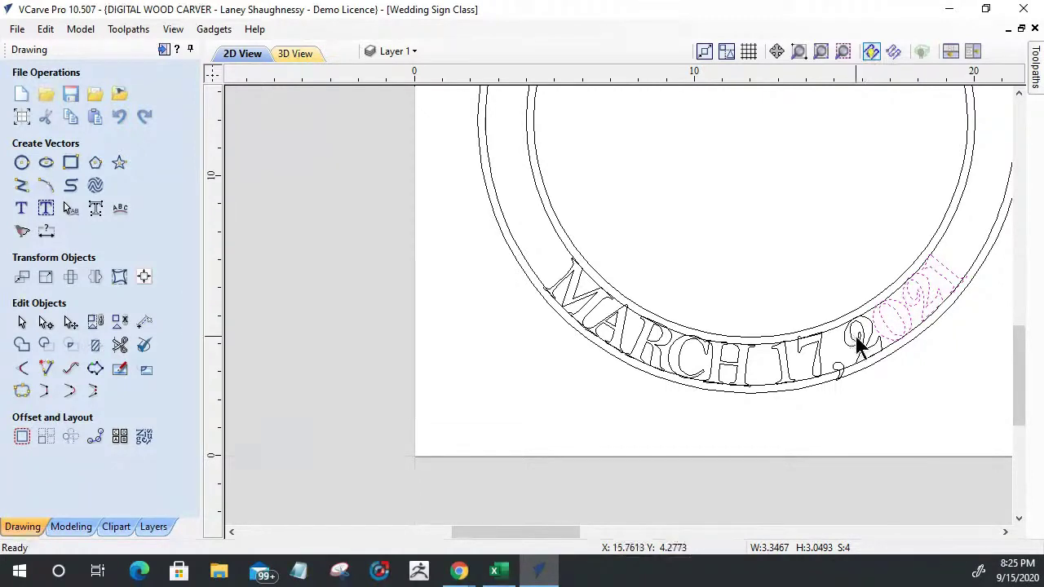
pyautogui.keyDown('shift'); pyautogui.click(838, 372); pyautogui.keyUp('shift')
pyautogui.keyDown('shift'); pyautogui.click(819, 354); pyautogui.keyUp('shift')
pyautogui.keyDown('shift'); pyautogui.click(805, 362); pyautogui.keyUp('shift')
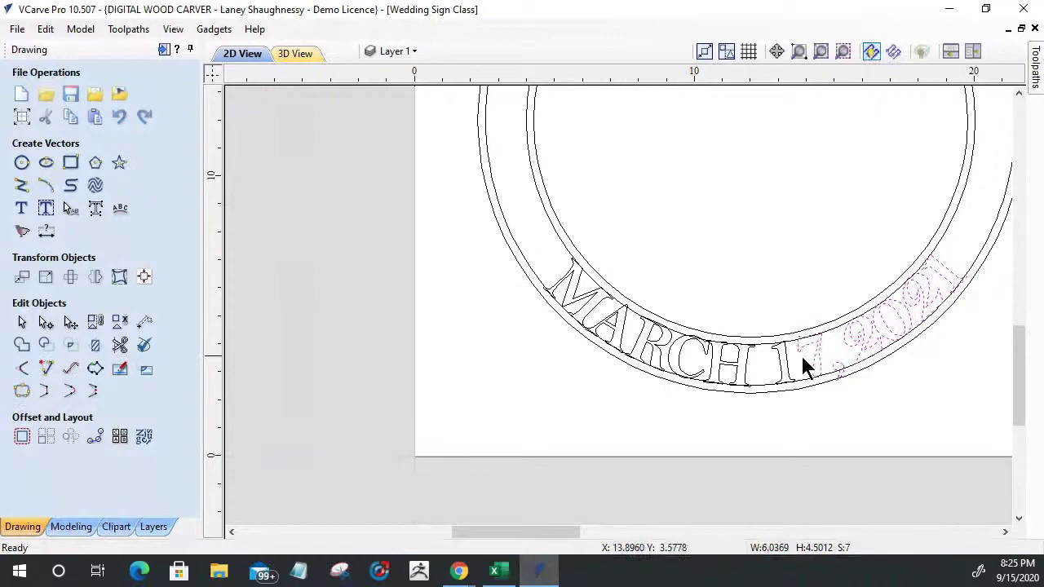
pyautogui.keyDown('shift'); pyautogui.click(734, 373); pyautogui.keyUp('shift')
pyautogui.keyDown('shift'); pyautogui.click(746, 367); pyautogui.keyUp('shift')
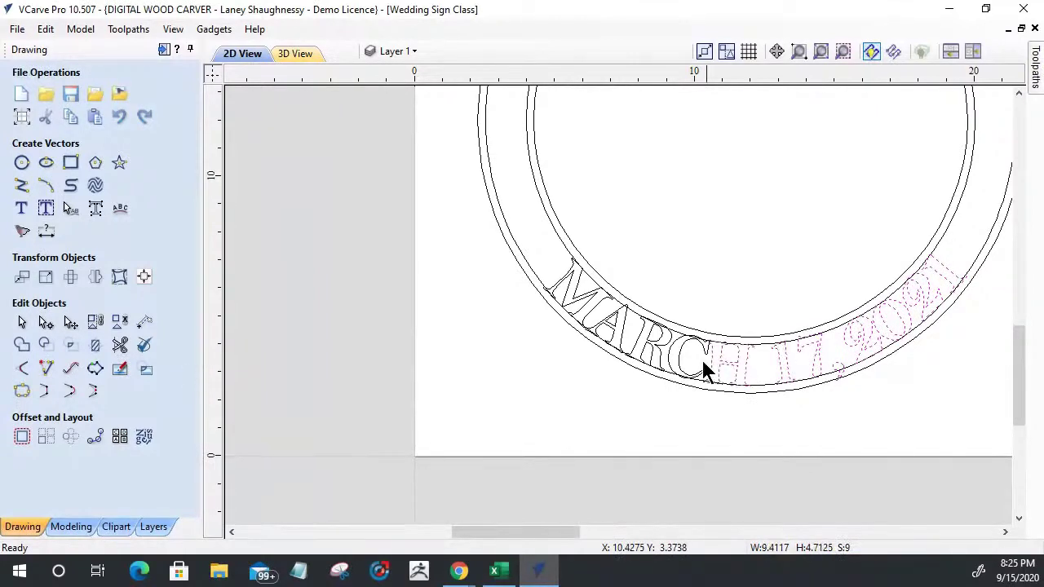
pyautogui.keyDown('shift'); pyautogui.click(688, 357); pyautogui.keyUp('shift')
pyautogui.keyDown('shift'); pyautogui.click(653, 350); pyautogui.keyUp('shift')
pyautogui.keyDown('shift'); pyautogui.click(608, 328); pyautogui.keyUp('shift')
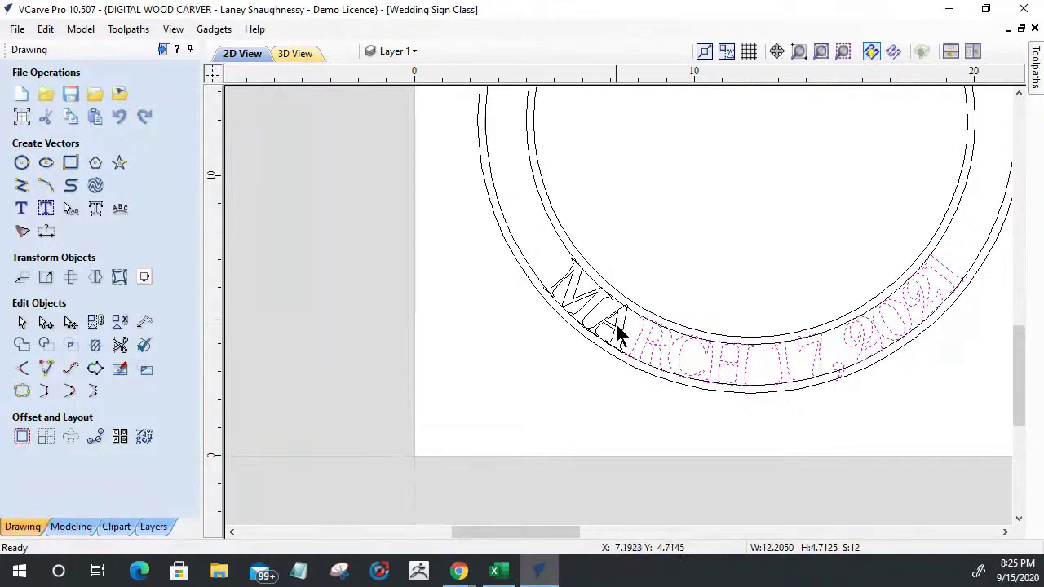
pyautogui.keyDown('shift'); pyautogui.click(605, 311); pyautogui.keyUp('shift')
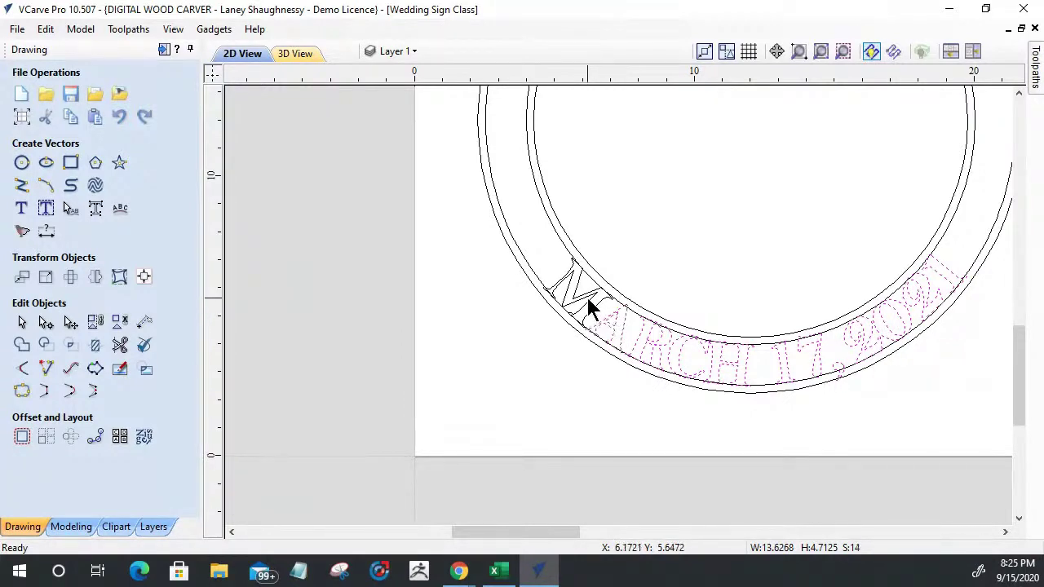
pyautogui.keyDown('shift'); pyautogui.click(586, 295); pyautogui.keyUp('shift')
pyautogui.click(501, 261)
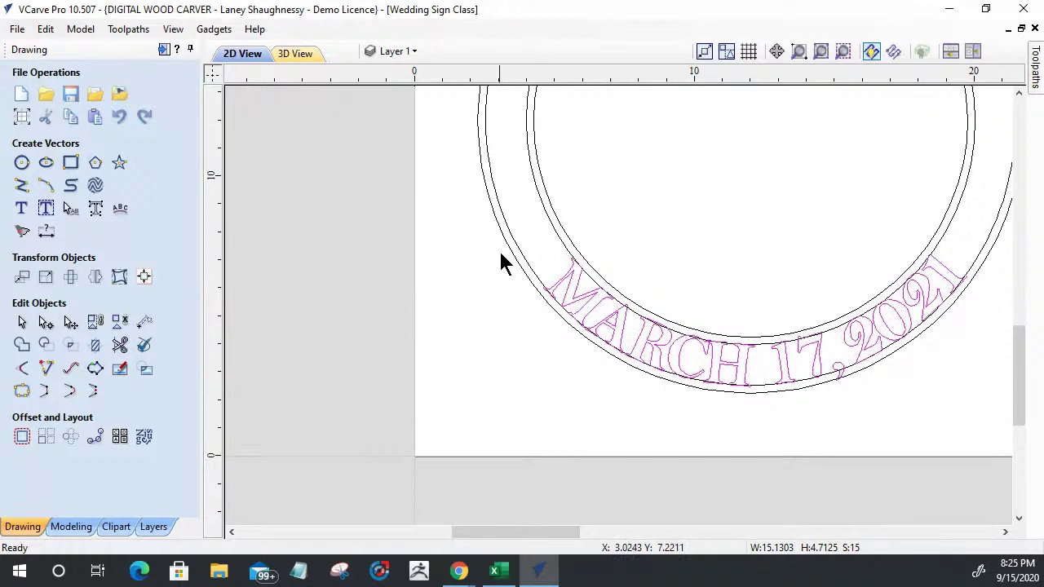
# Join the two open inner band outlines around the ring into a closed vector with a tolerance of 0.001 inches
pyautogui.click(554, 234)
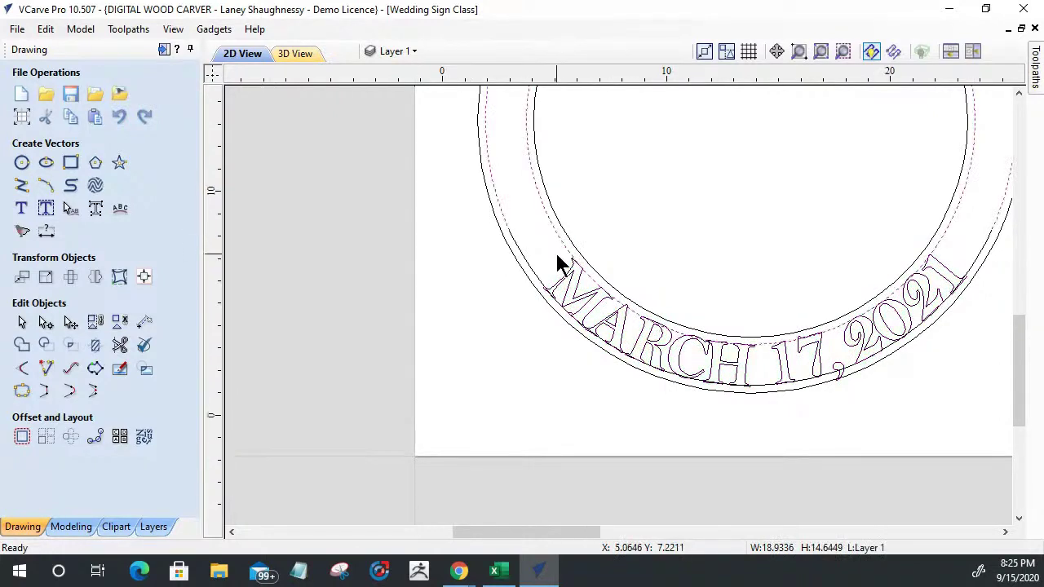
pyautogui.scroll(-1, 557, 261)
pyautogui.click(533, 266)
pyautogui.keyDown('shift'); pyautogui.click(513, 222); pyautogui.keyUp('shift')
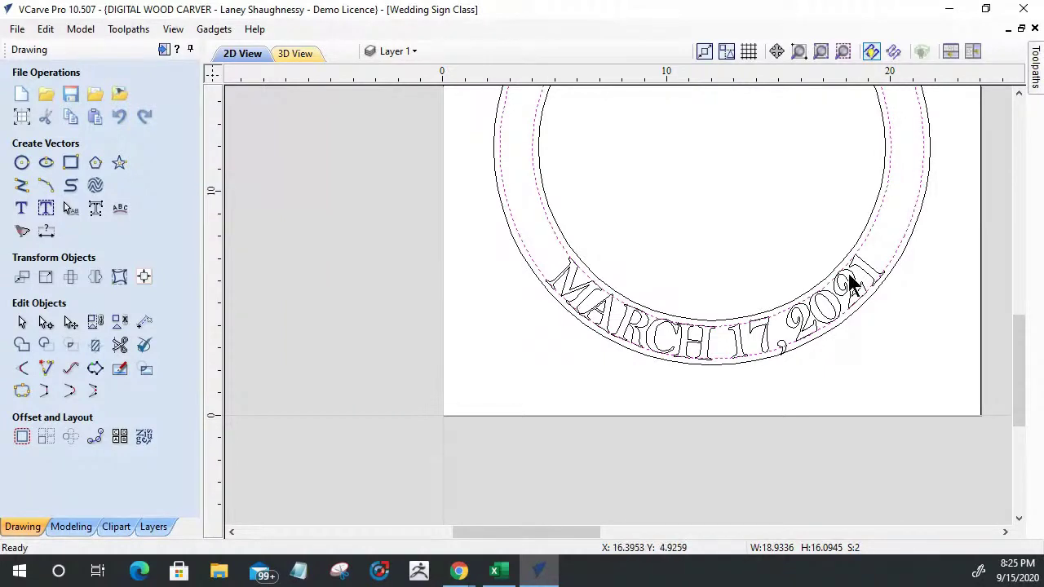
pyautogui.click(22, 391)
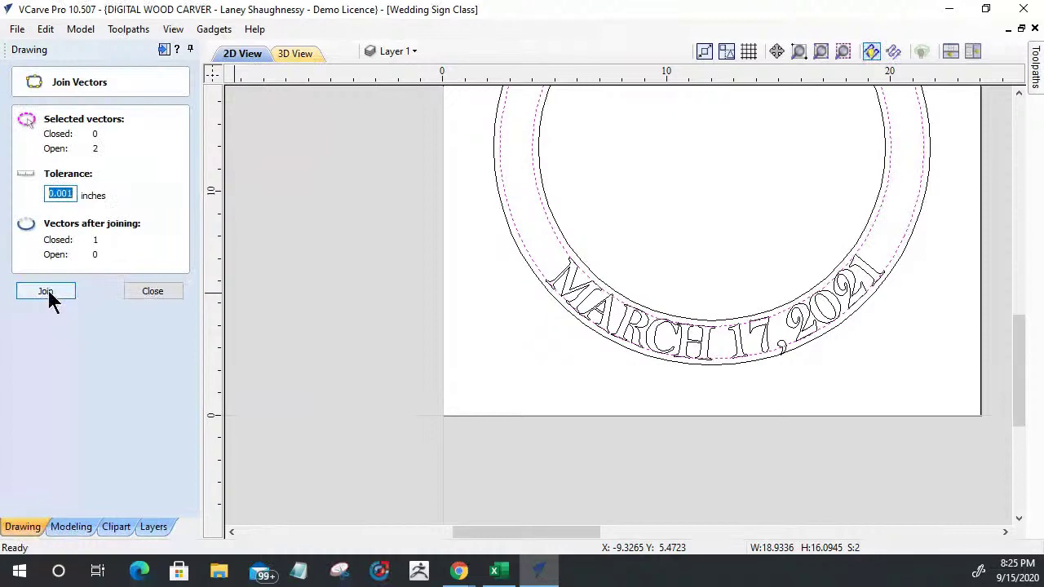
pyautogui.click(46, 292)
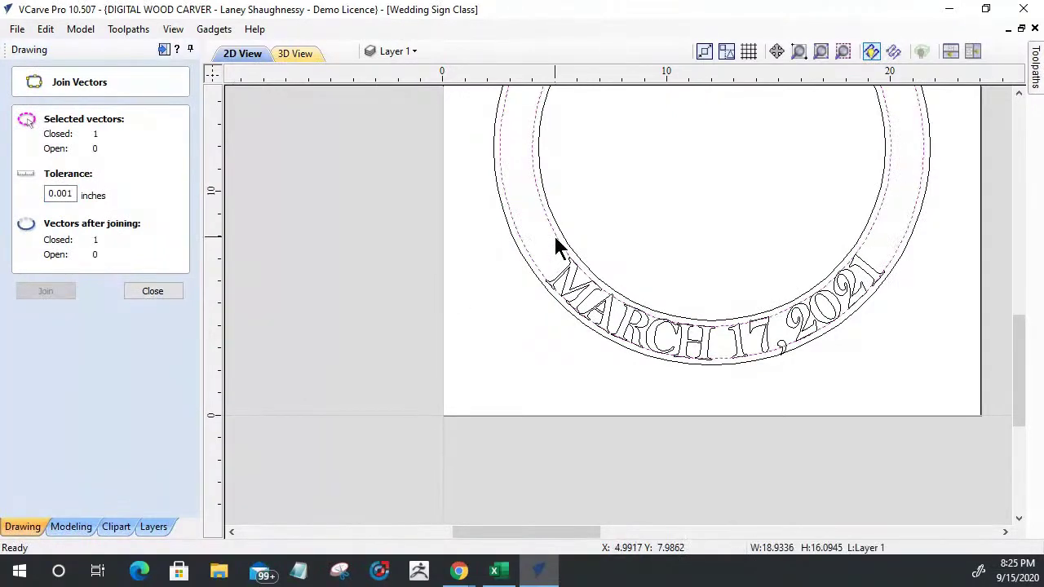
pyautogui.scroll(-3, 522, 253)
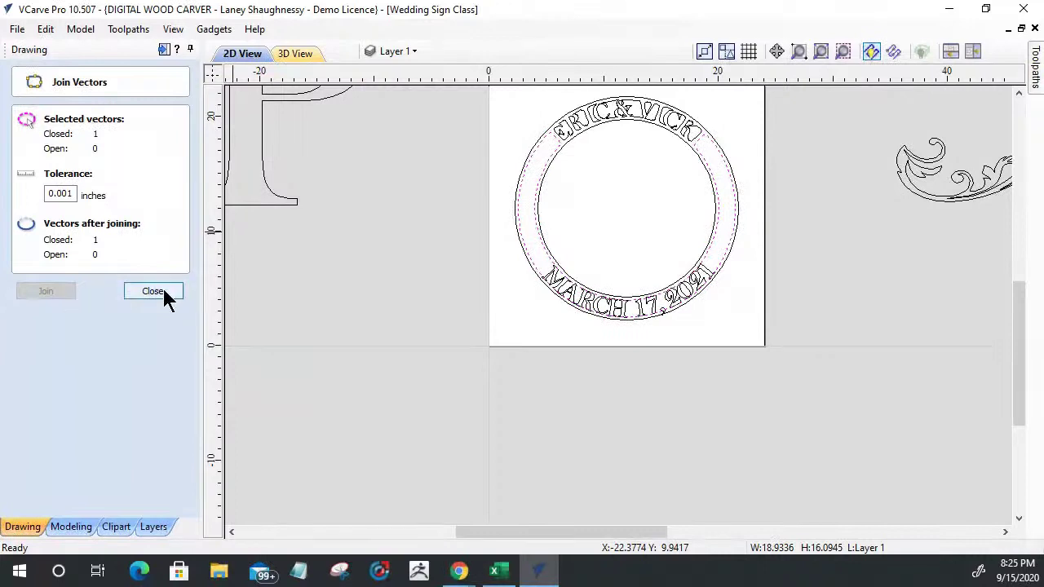
pyautogui.press('Escape')
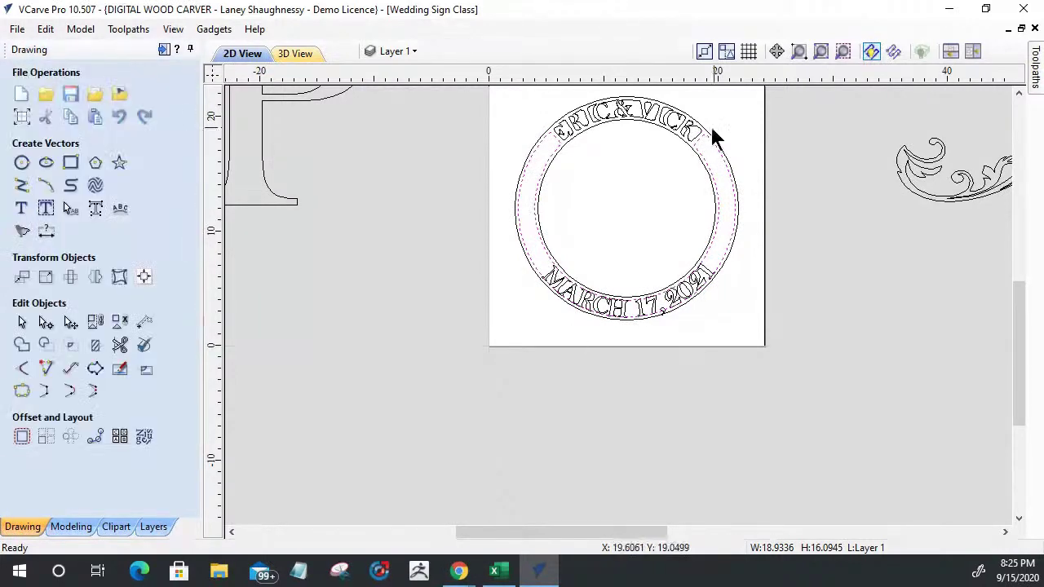
# Trim the joined band outline using the grouped date text as the boundary, clearing inside the boundary with curves refitted after clipping
pyautogui.scroll(5, 530, 114)
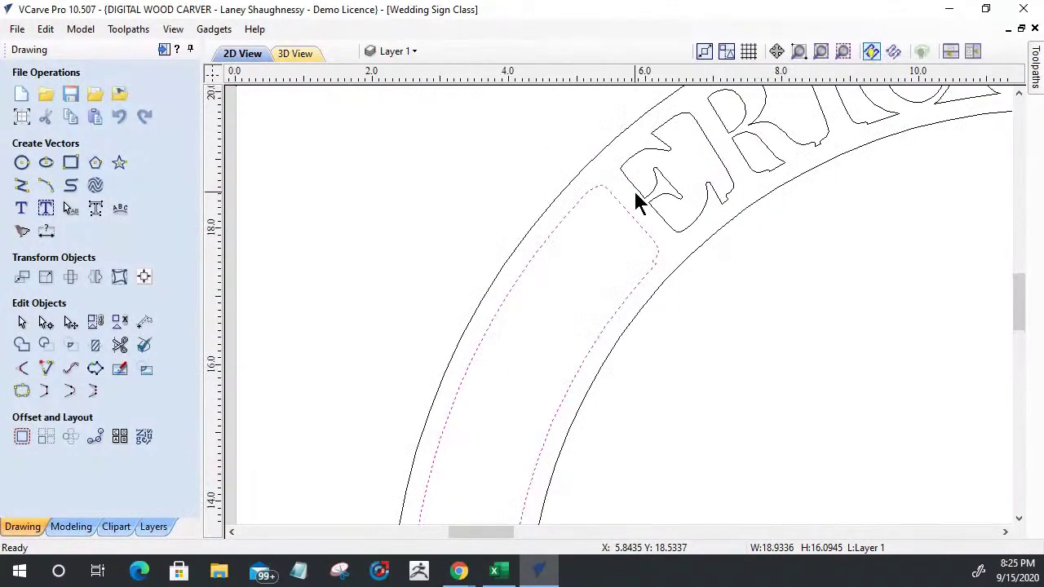
pyautogui.scroll(-3, 584, 253)
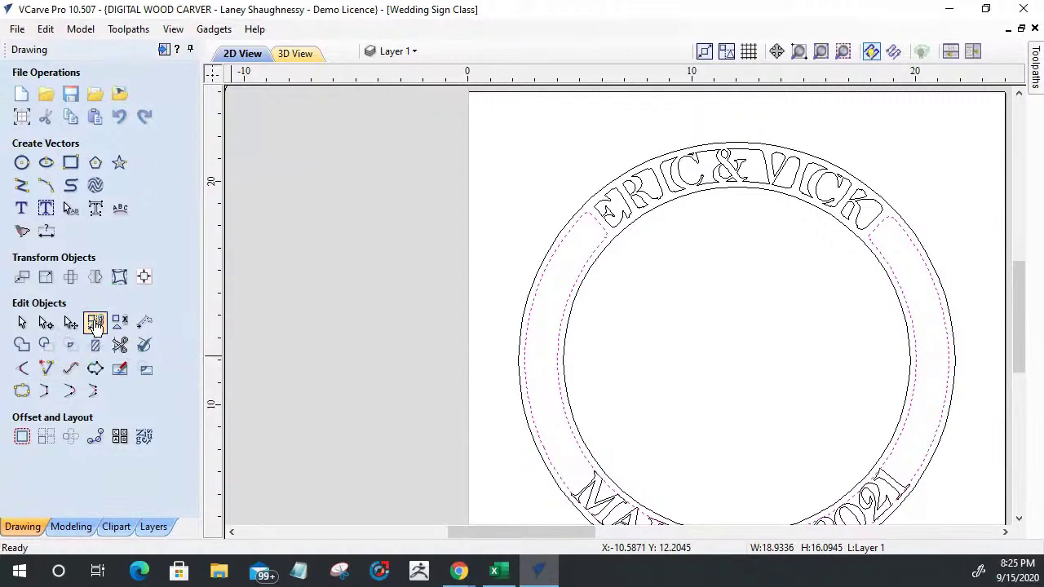
pyautogui.scroll(-2, 374, 304)
pyautogui.scroll(2, 461, 408)
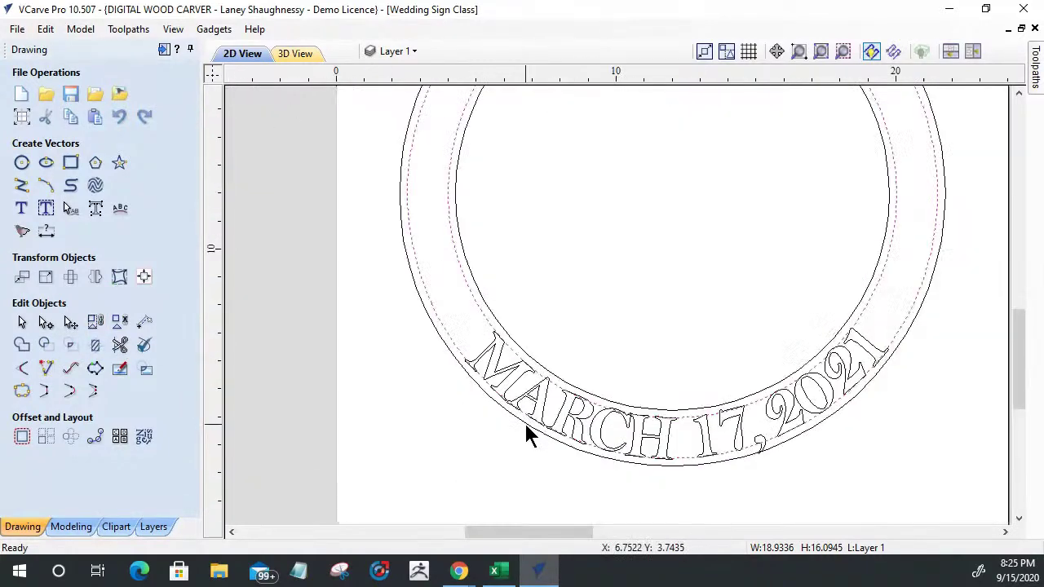
pyautogui.click(514, 376)
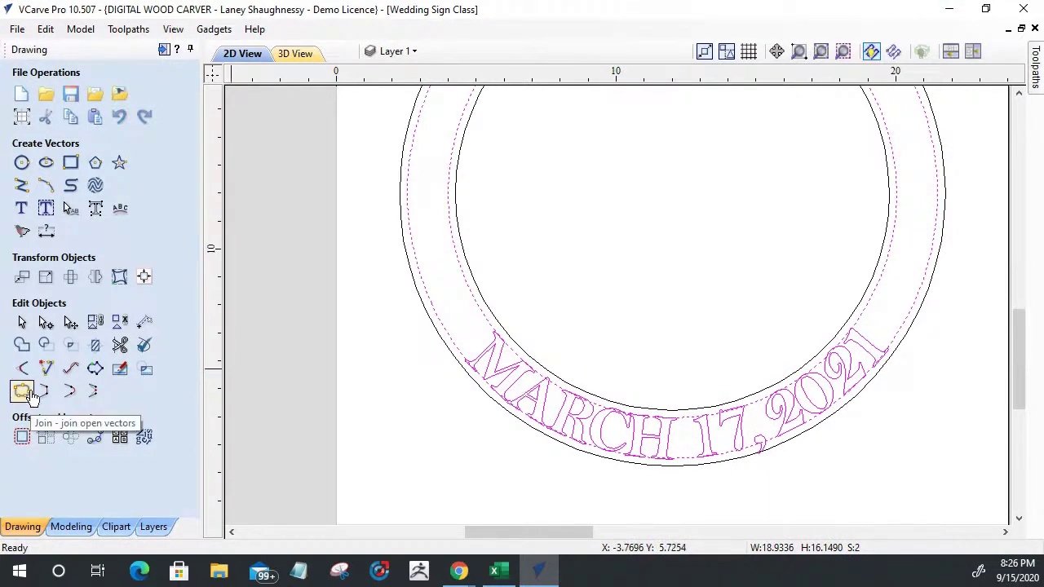
pyautogui.click(84, 346)
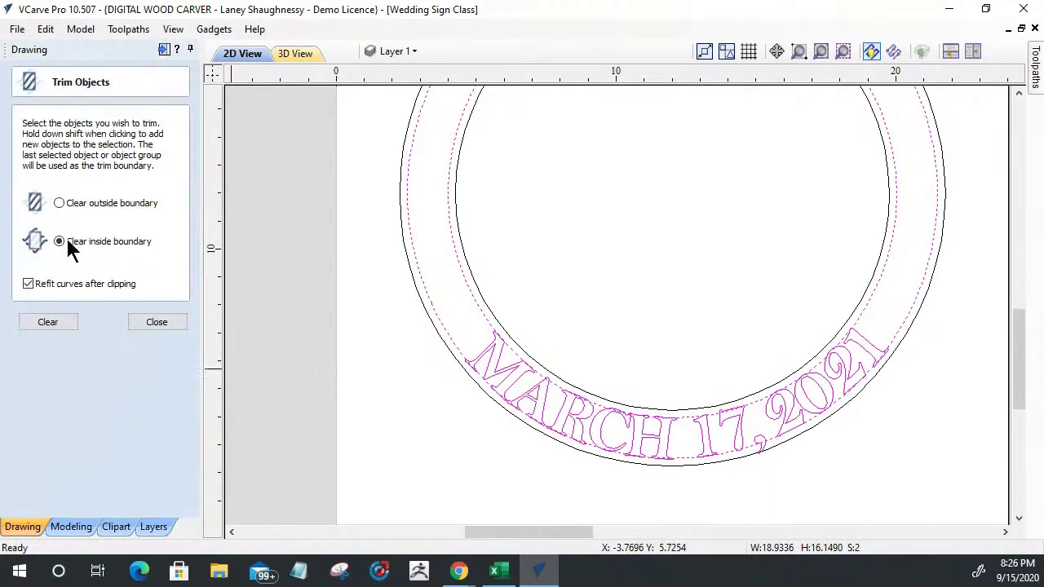
pyautogui.click(49, 323)
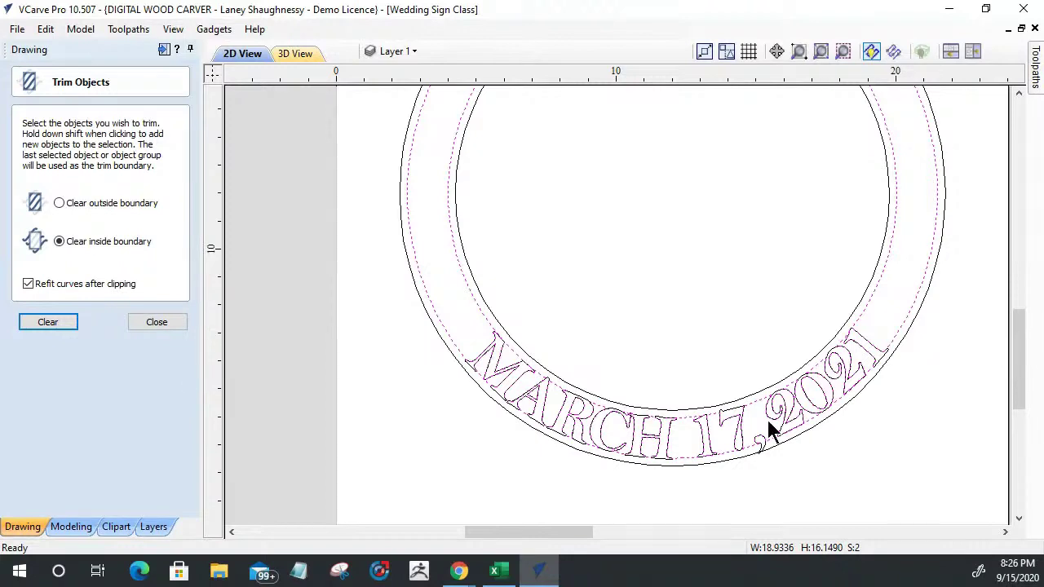
# Examine the trimmed date lettering close up where the M, C, H and other serifs meet the ring's edges
pyautogui.scroll(5, 765, 436)
pyautogui.scroll(-5, 765, 448)
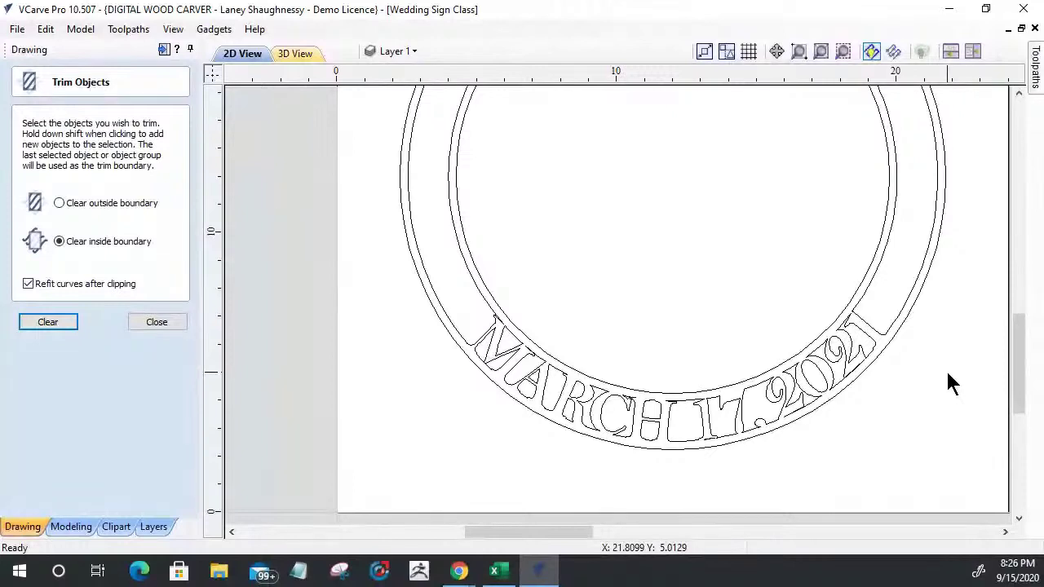
pyautogui.scroll(-3, 909, 392)
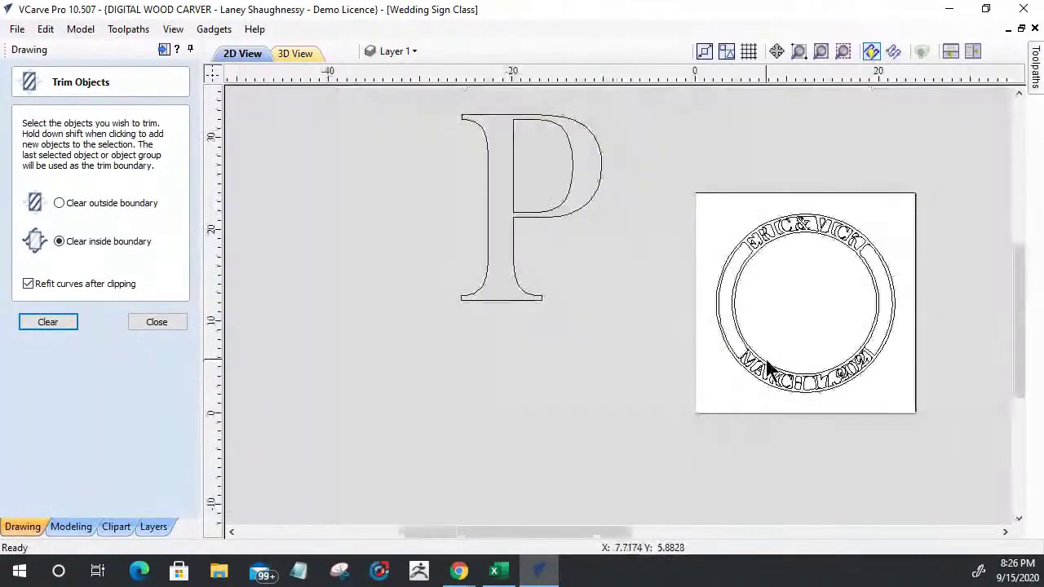
pyautogui.scroll(5, 765, 359)
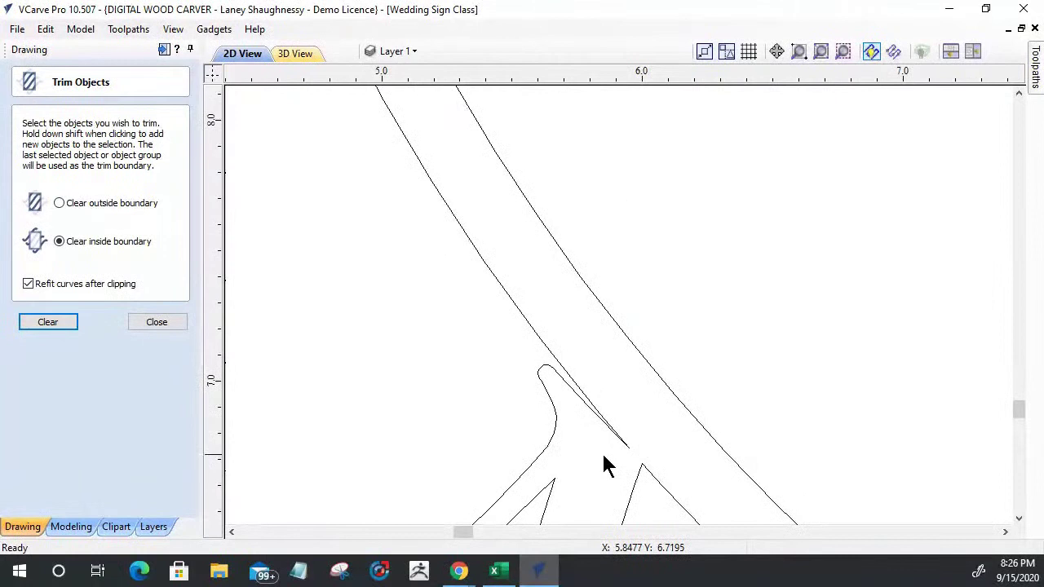
pyautogui.scroll(3, 604, 482)
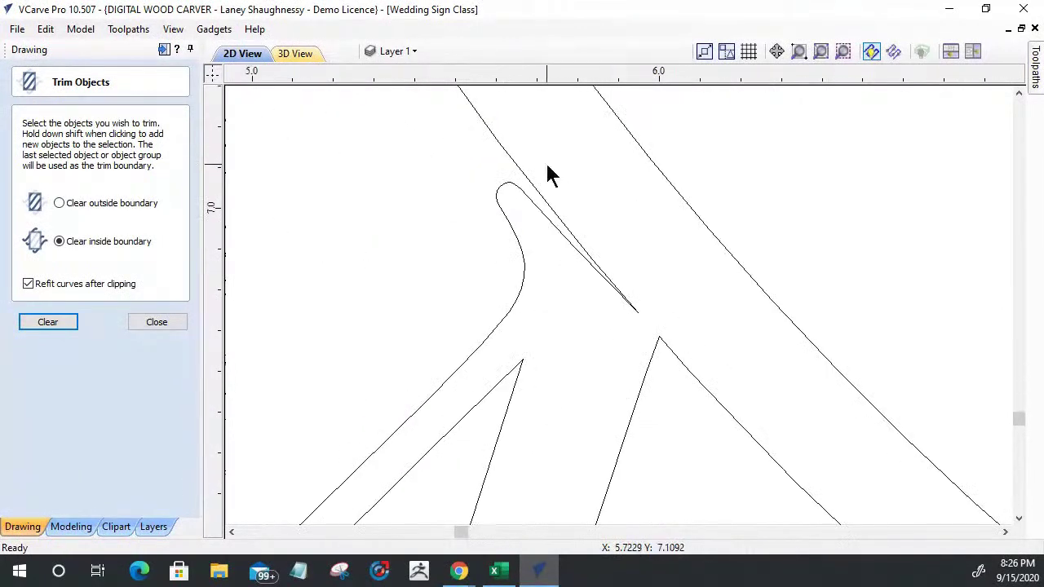
pyautogui.scroll(-4, 576, 260)
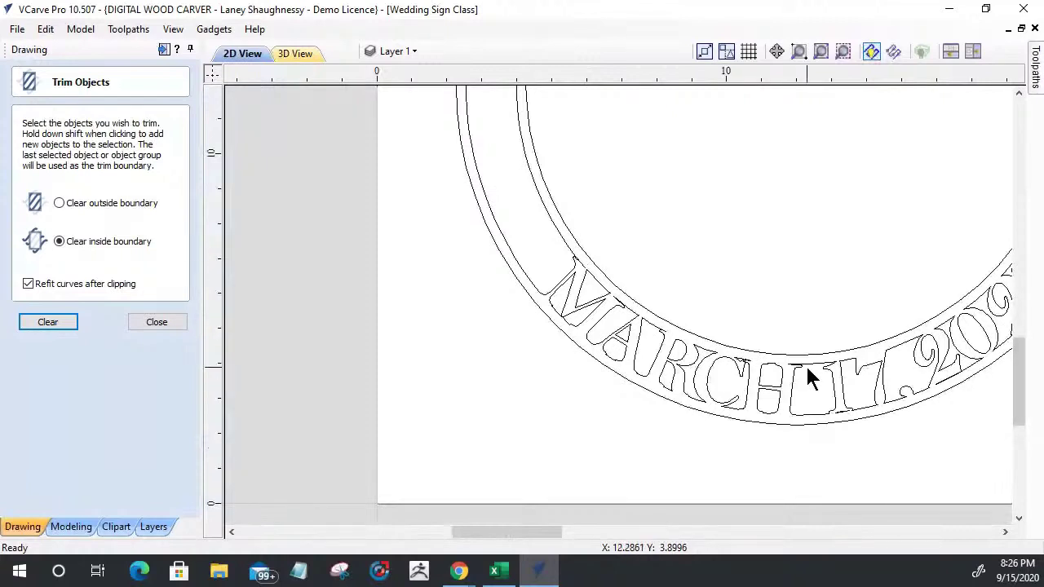
pyautogui.scroll(3, 808, 375)
pyautogui.scroll(1, 806, 369)
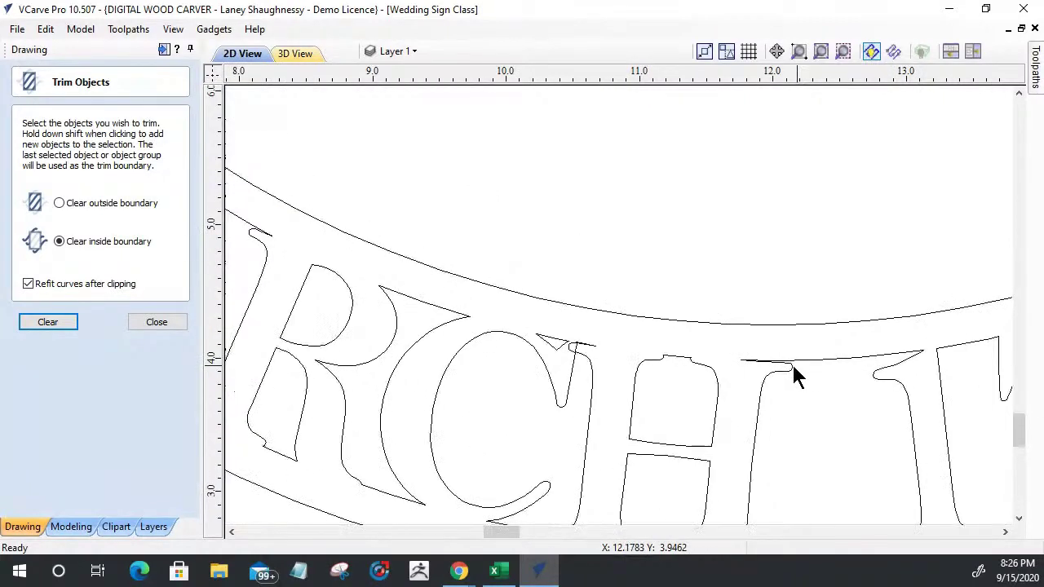
pyautogui.scroll(2, 658, 290)
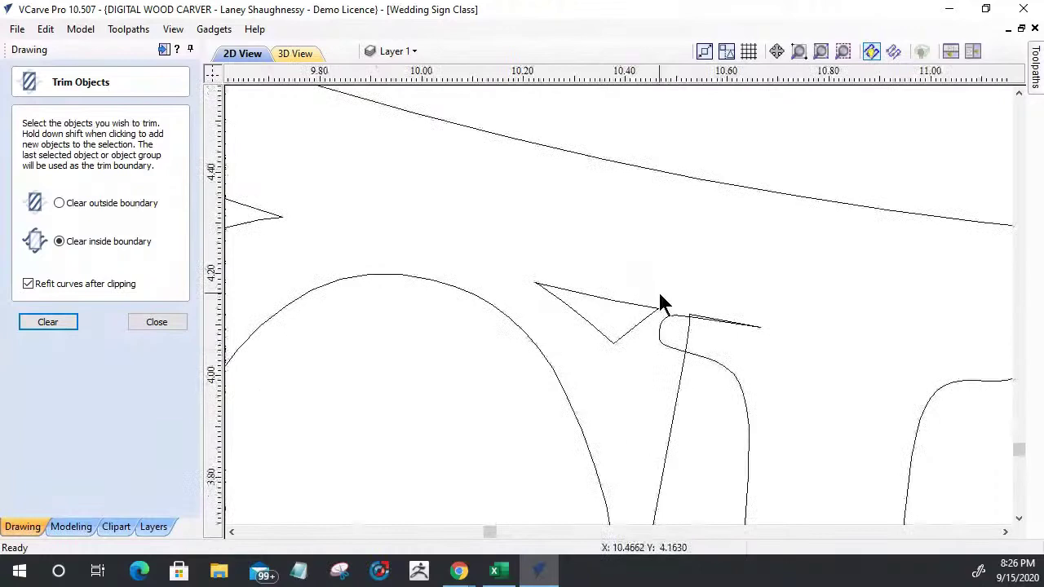
pyautogui.scroll(2, 665, 377)
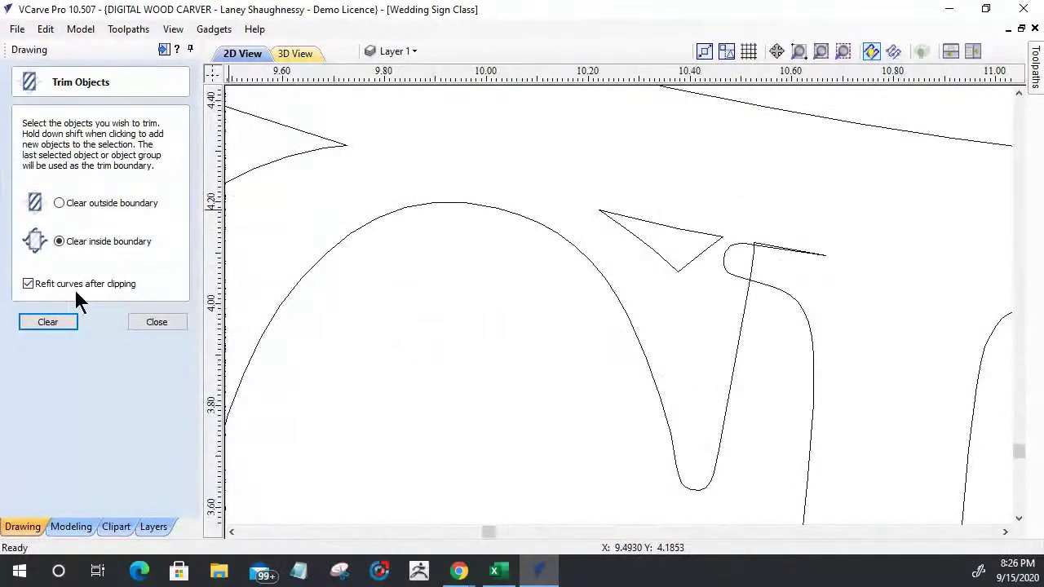
pyautogui.click(157, 323)
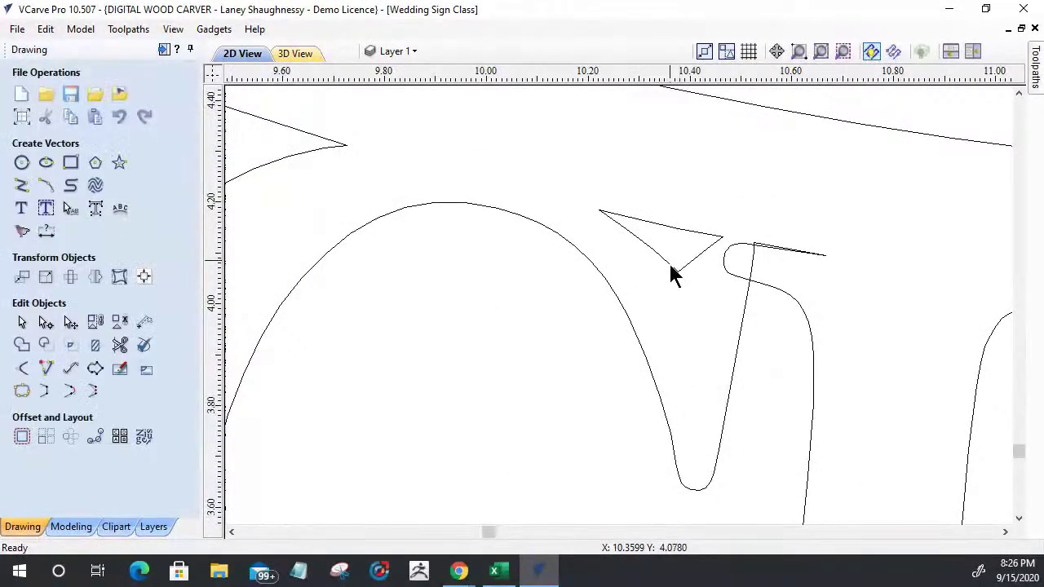
pyautogui.click(121, 351)
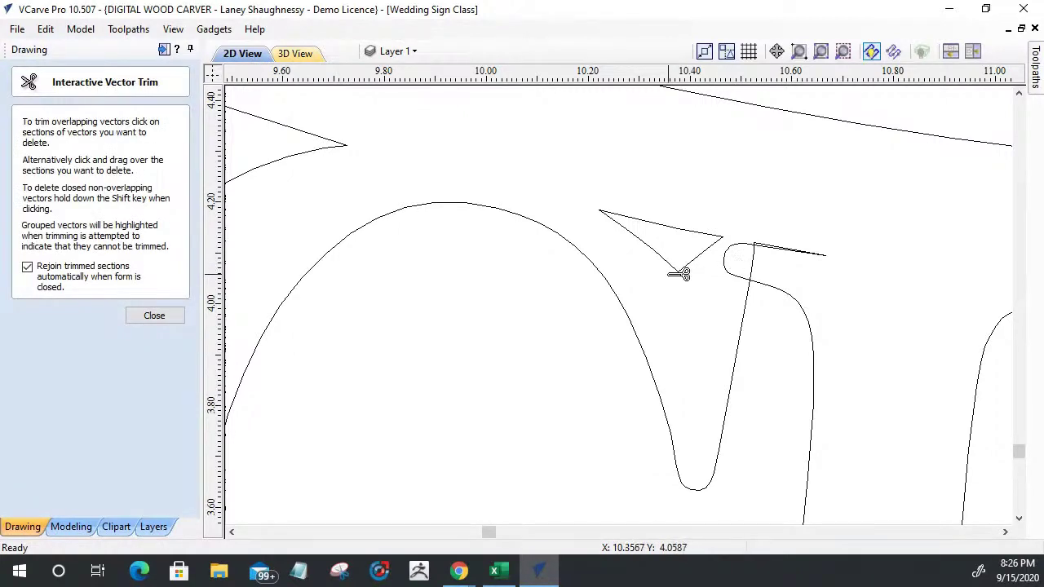
pyautogui.scroll(-5, 483, 275)
pyautogui.click(131, 317)
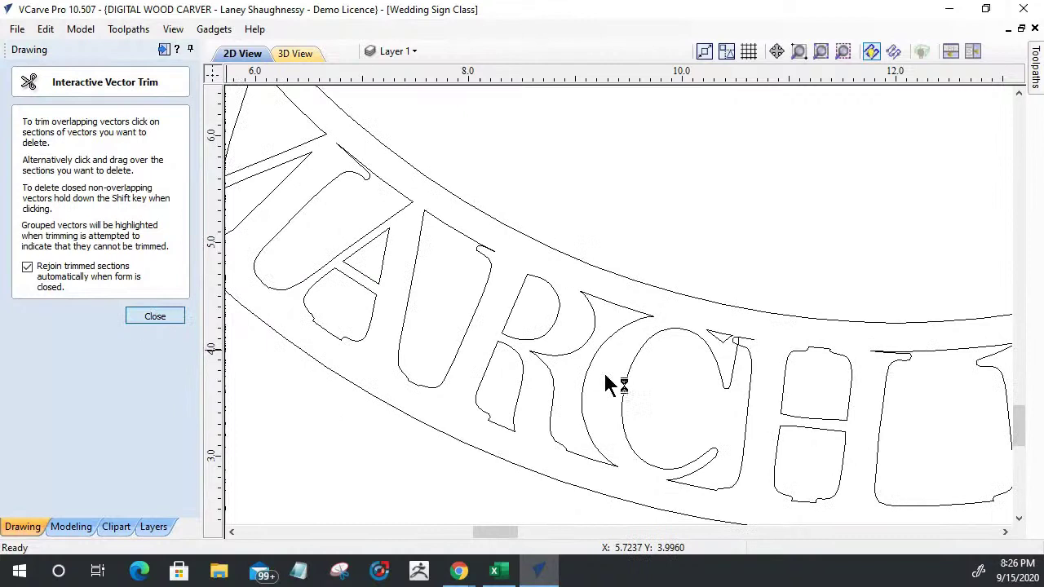
pyautogui.click(747, 355)
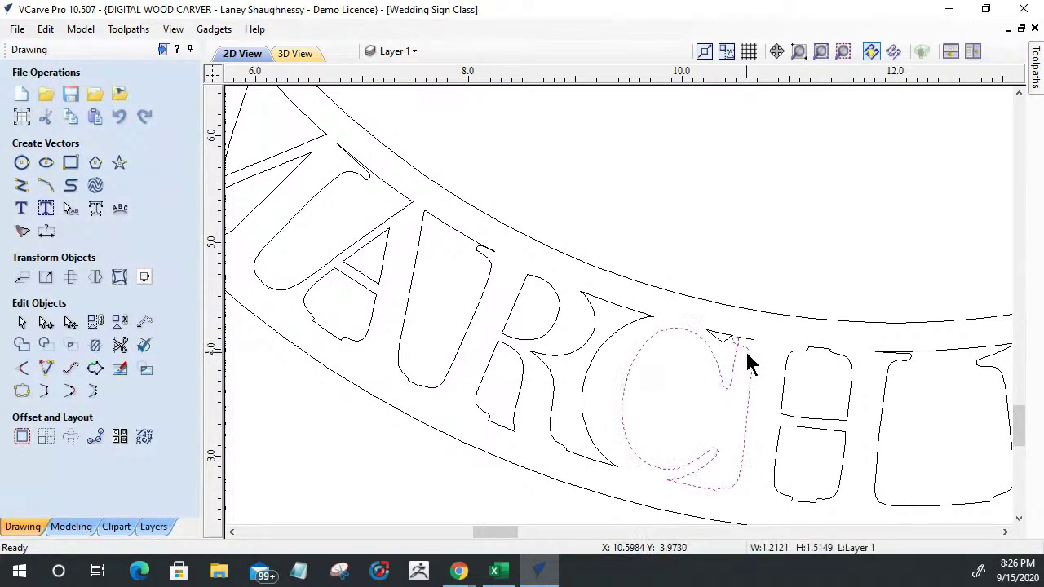
pyautogui.scroll(5, 743, 354)
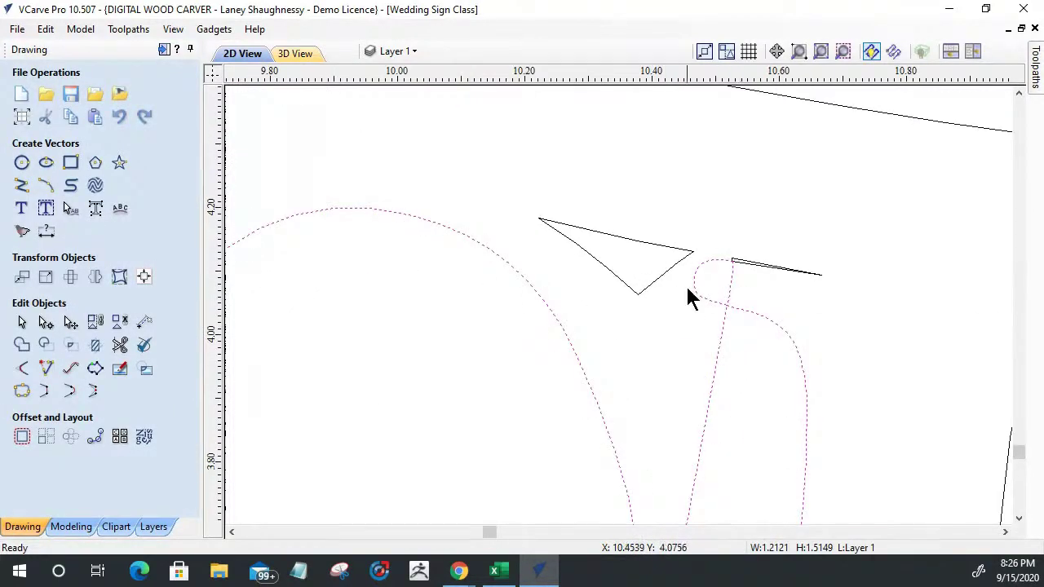
pyautogui.click(119, 345)
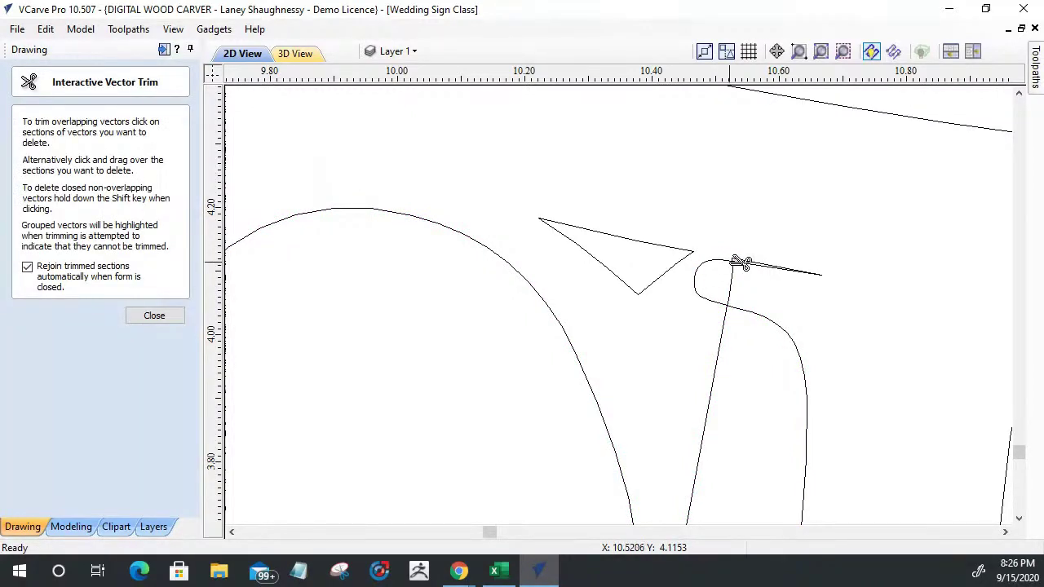
pyautogui.scroll(3, 734, 261)
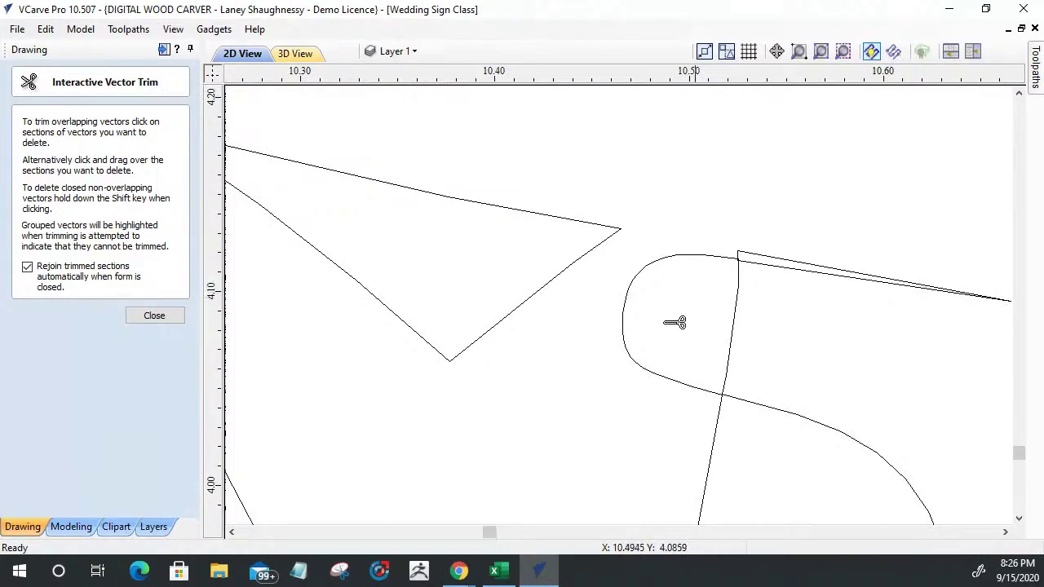
pyautogui.click(155, 319)
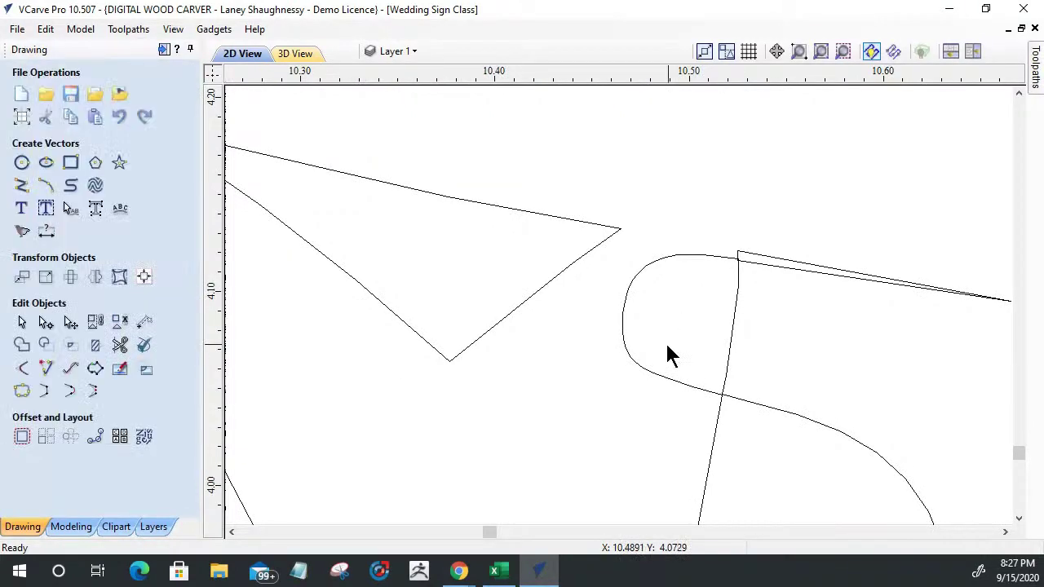
# Edit the nodes of the C's inner outline and delete the curved upper-left span of the rounded serif end
pyautogui.click(625, 341)
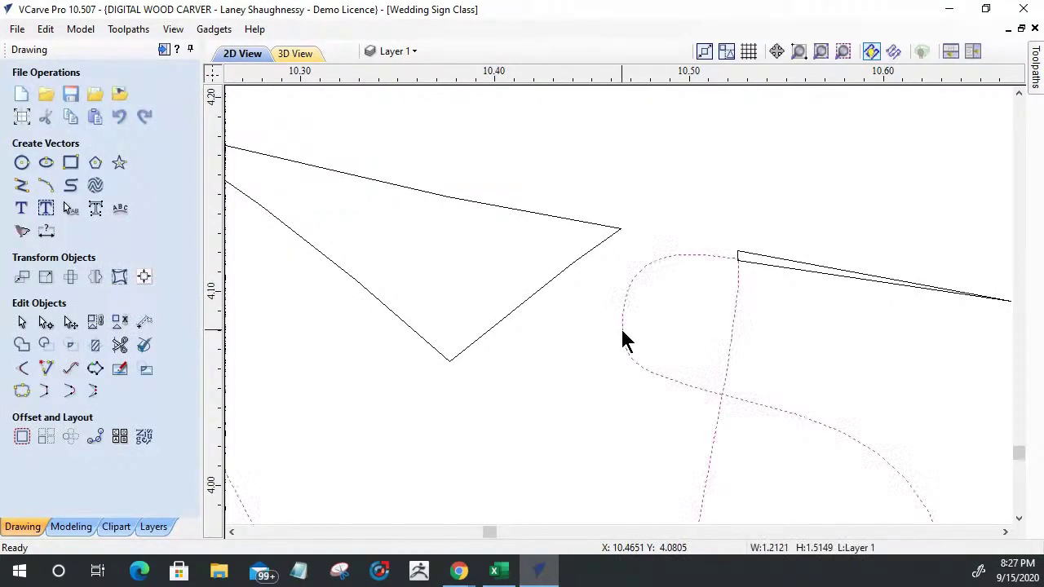
pyautogui.click(46, 322)
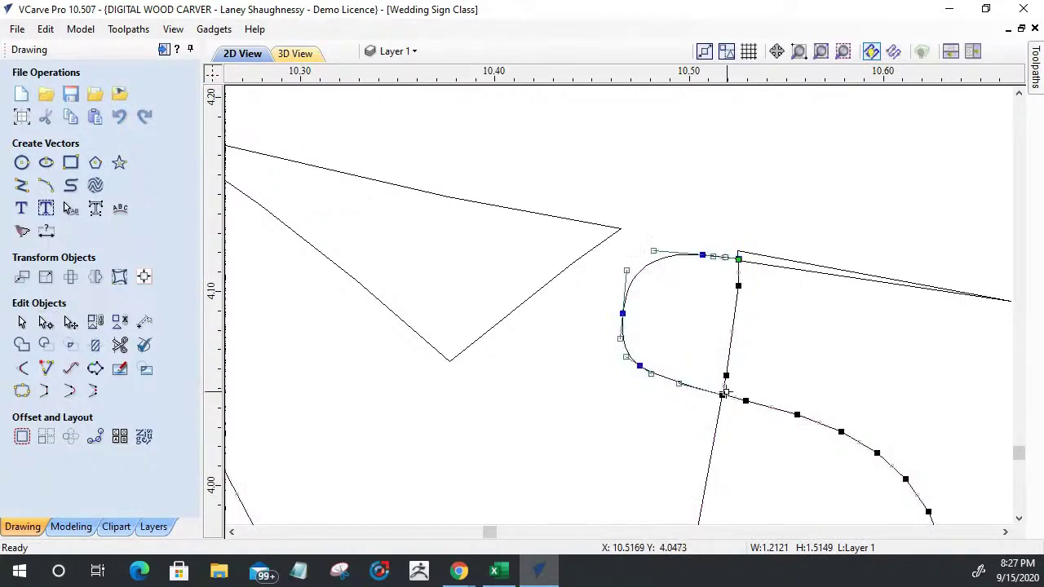
pyautogui.scroll(3, 724, 390)
pyautogui.rightClick(726, 363)
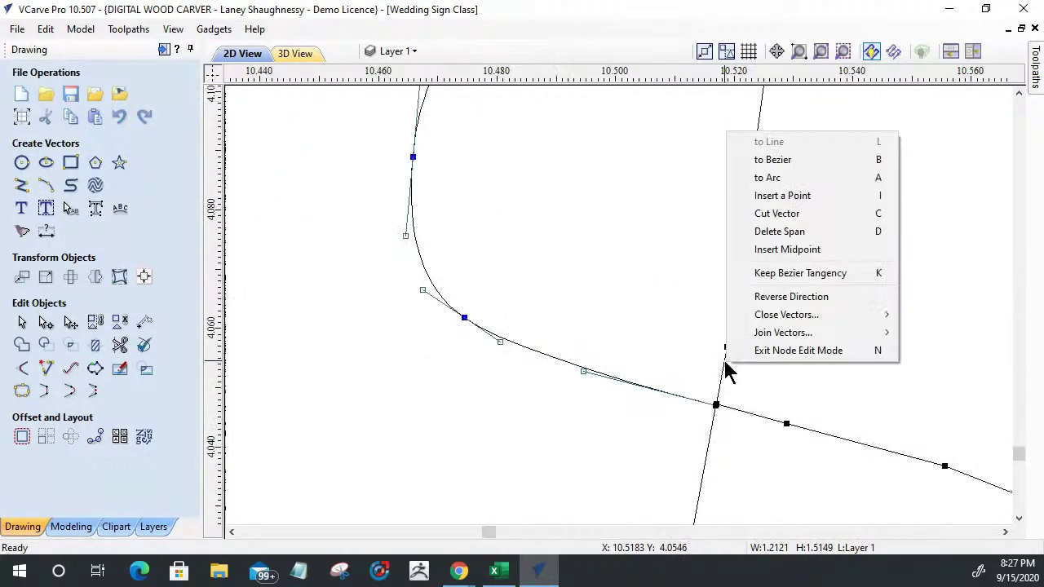
pyautogui.click(641, 420)
pyautogui.scroll(-8, 648, 408)
pyautogui.scroll(-3, 653, 387)
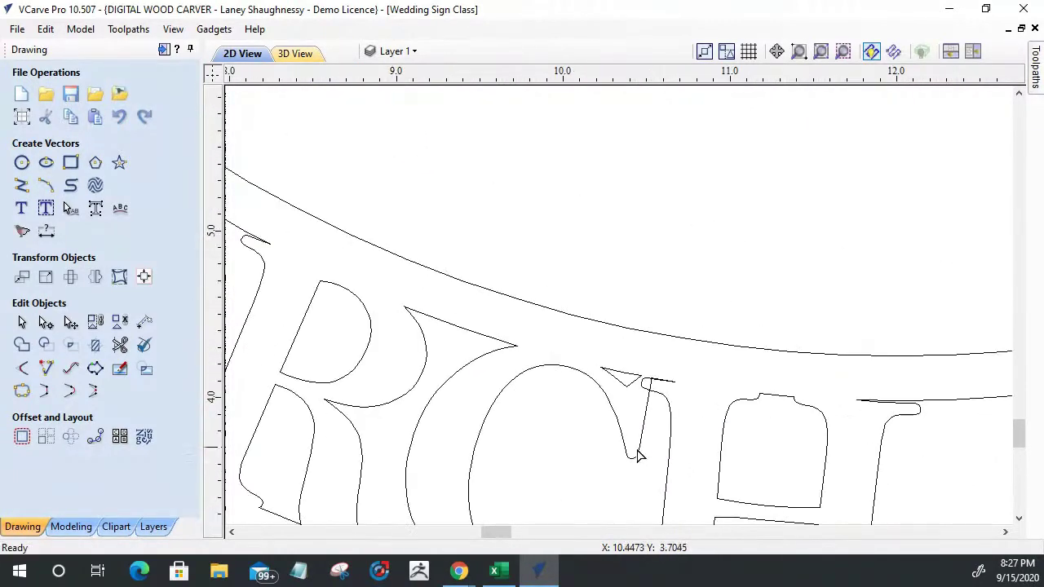
pyautogui.scroll(5, 644, 396)
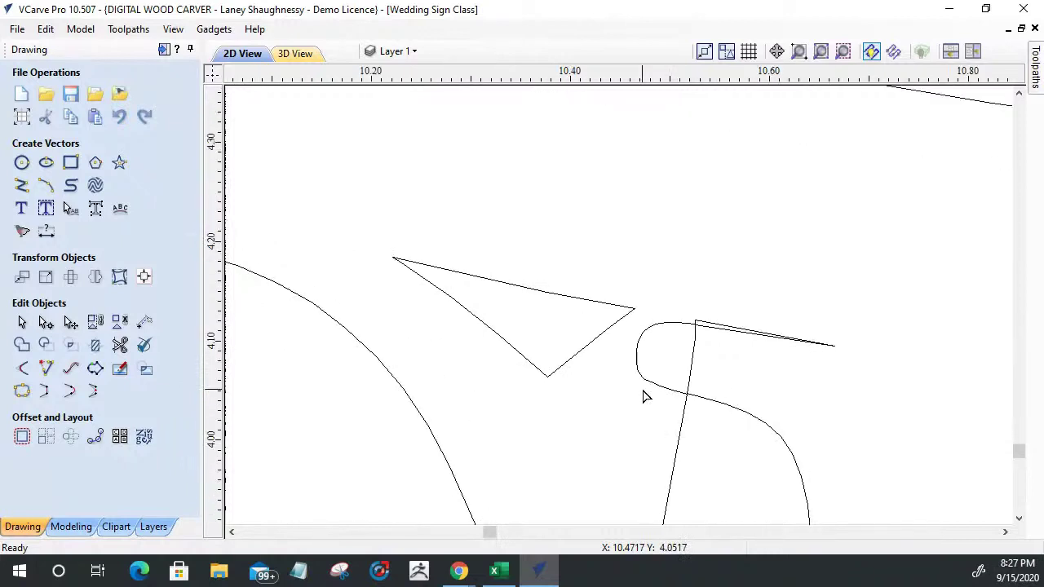
pyautogui.scroll(-4, 644, 392)
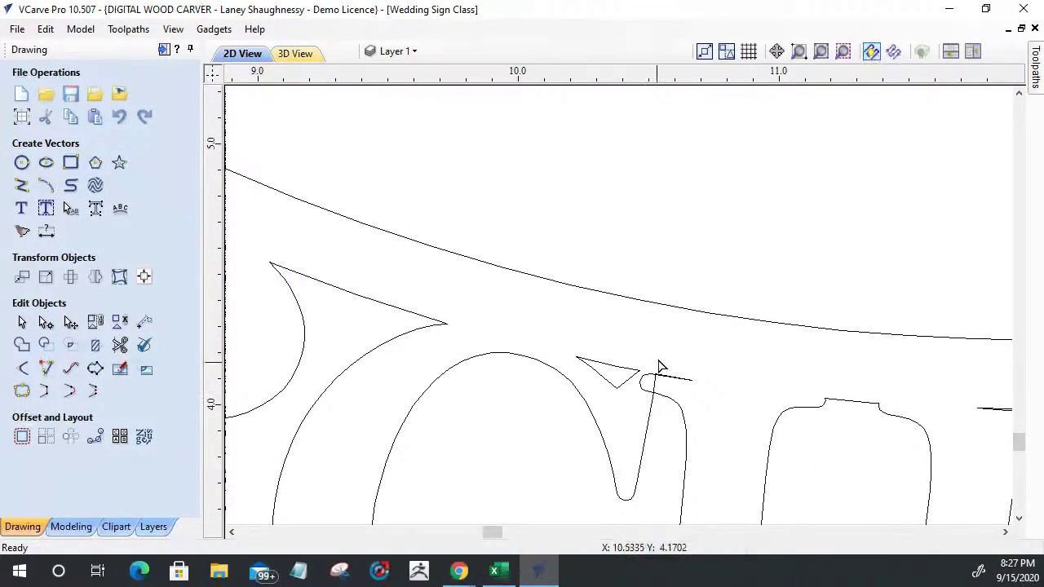
pyautogui.scroll(5, 660, 333)
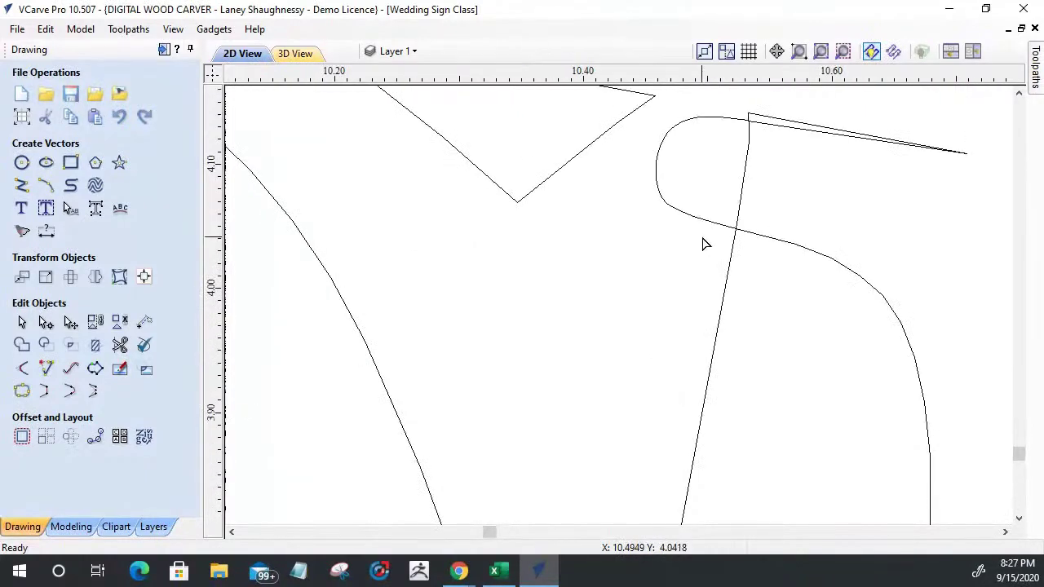
pyautogui.scroll(-2, 705, 241)
pyautogui.scroll(4, 722, 204)
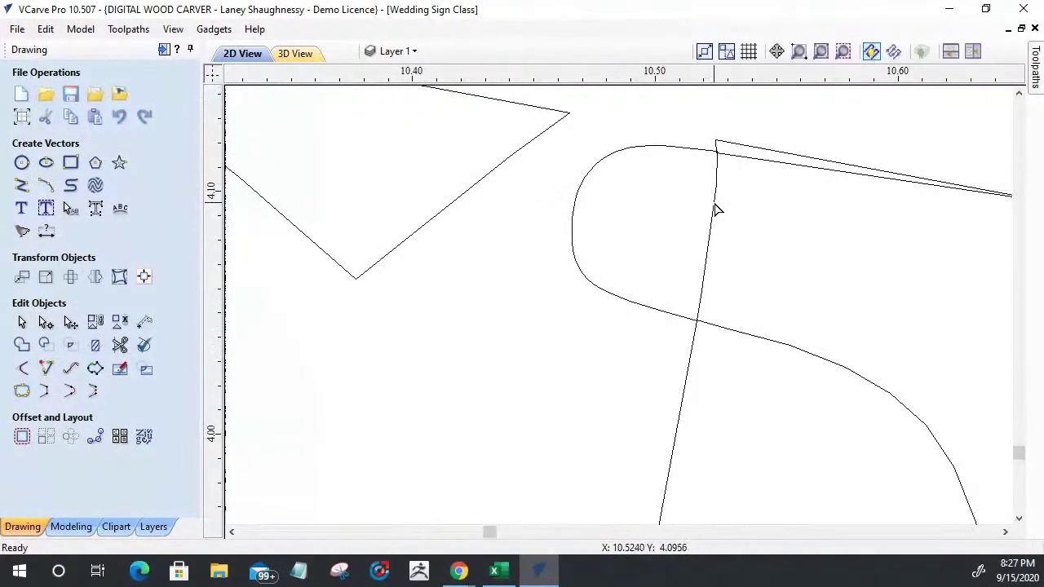
pyautogui.click(716, 210)
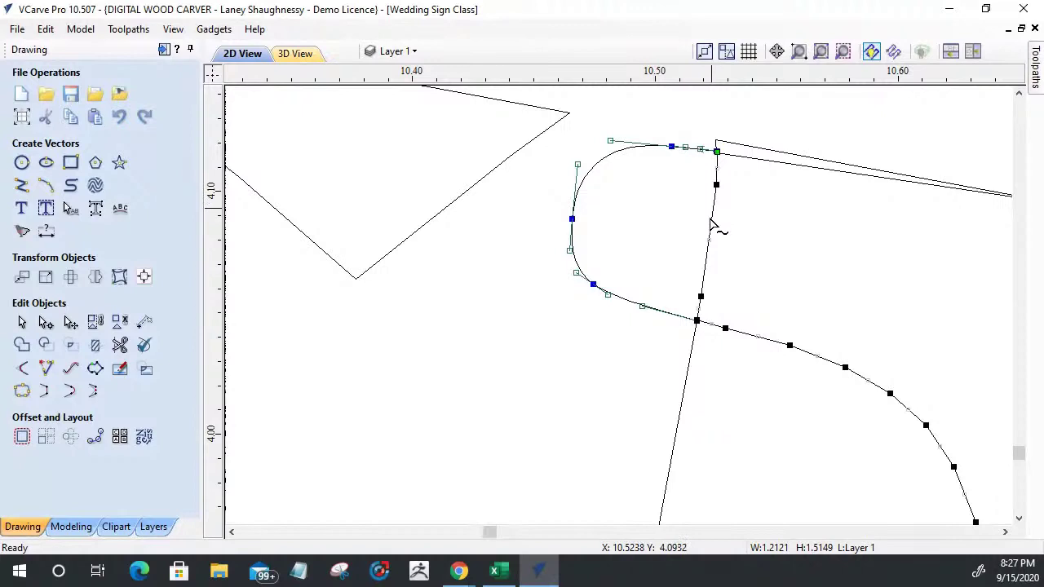
pyautogui.rightClick(708, 264)
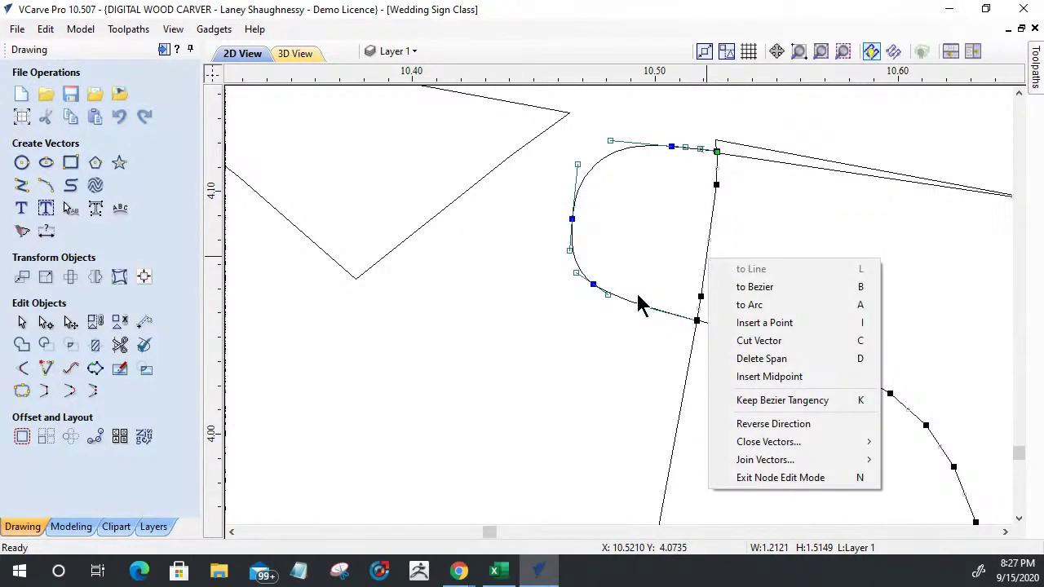
pyautogui.rightClick(600, 171)
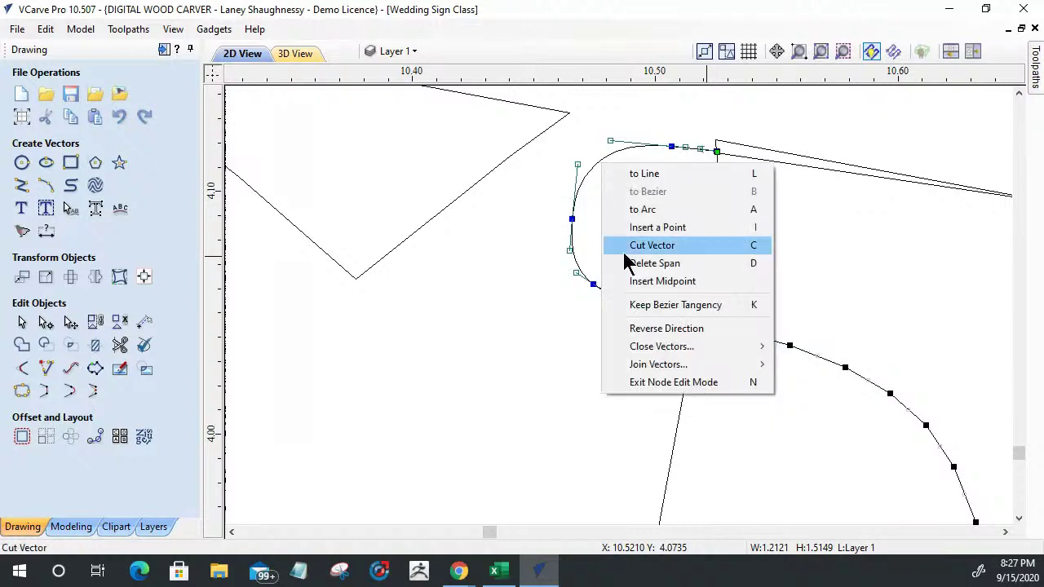
pyautogui.click(628, 264)
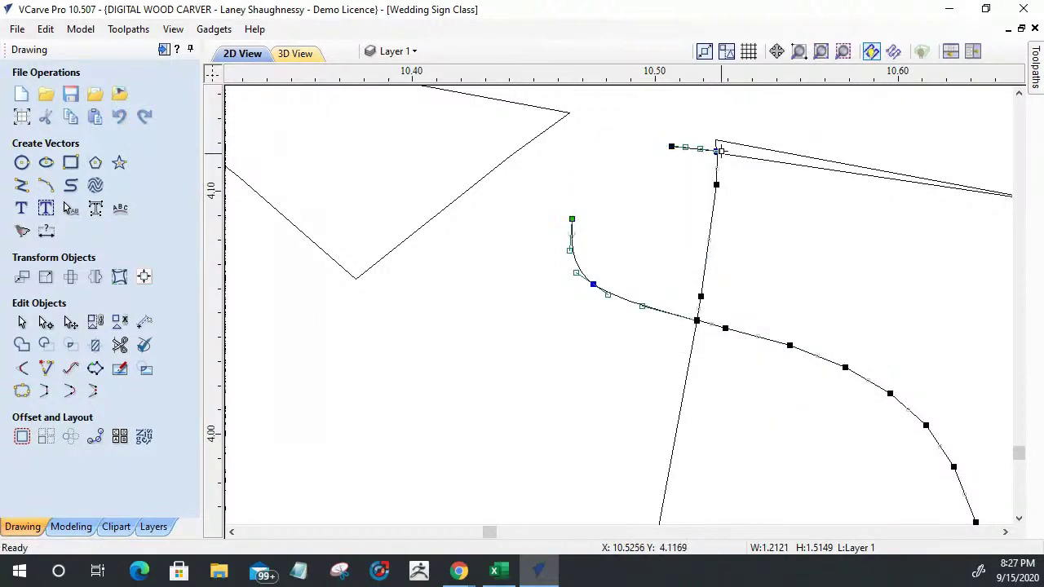
# Delete the two long edge spans of the thin sliver vector beside the C's upper serif
pyautogui.scroll(-5, 720, 145)
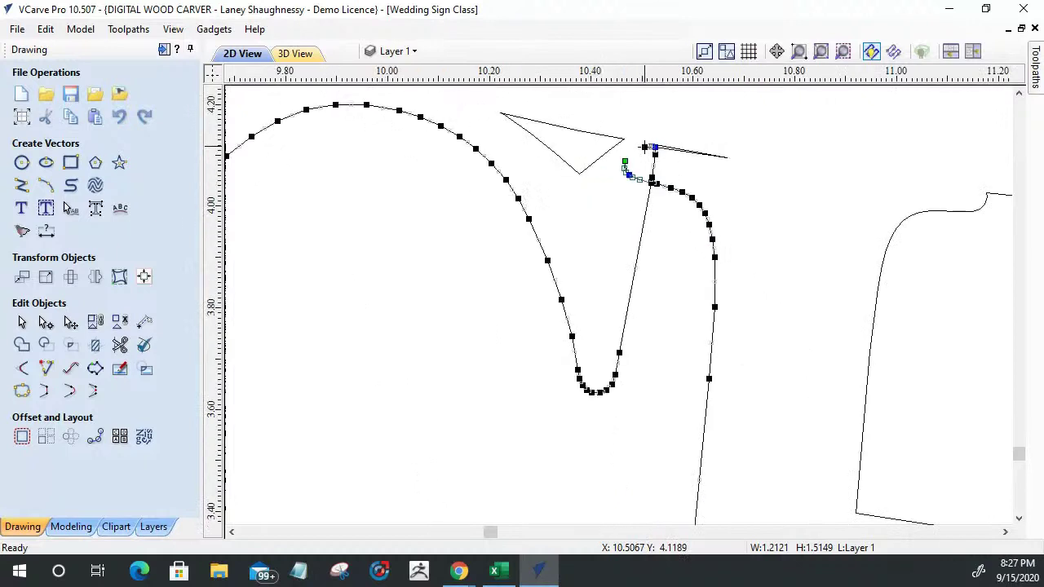
pyautogui.scroll(-1, 644, 153)
pyautogui.scroll(5, 652, 159)
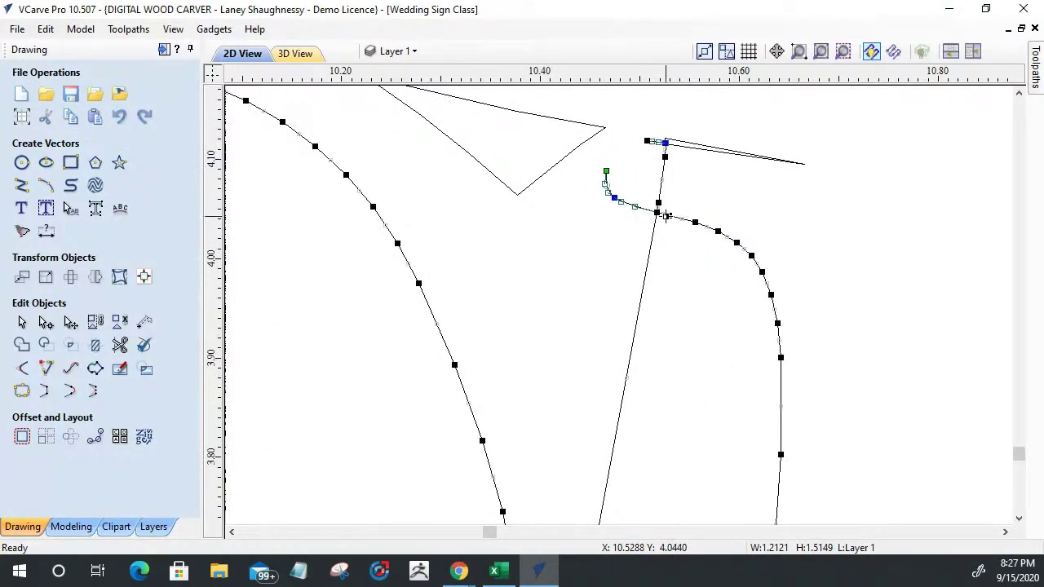
pyautogui.scroll(4, 678, 151)
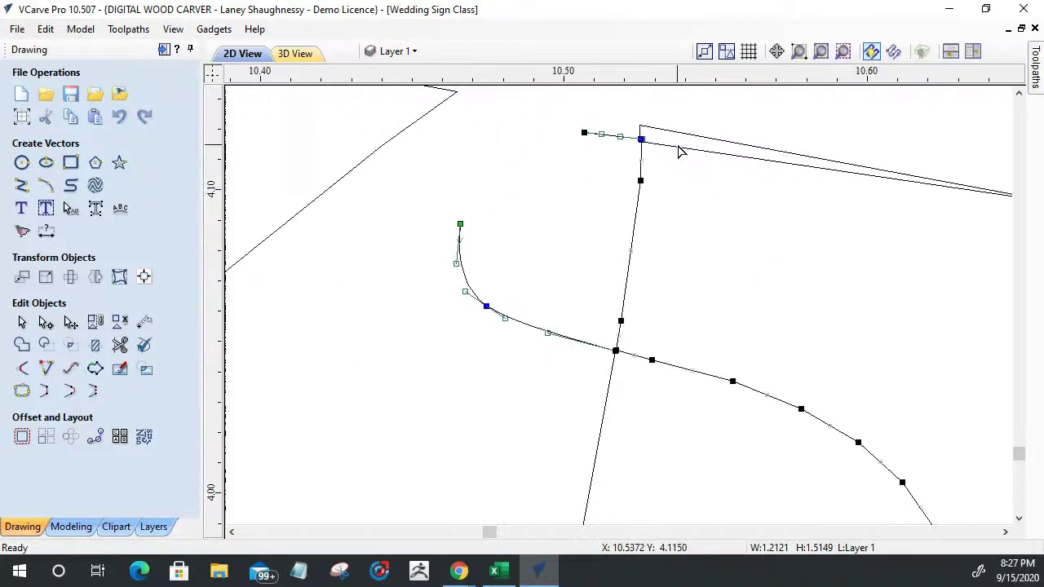
pyautogui.click(644, 128)
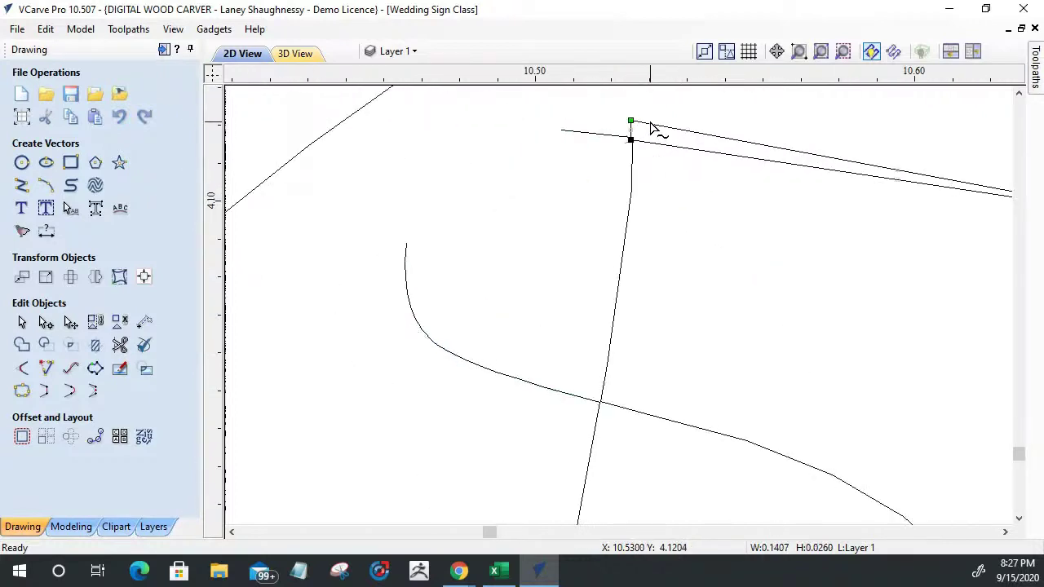
pyautogui.rightClick(651, 127)
pyautogui.click(693, 207)
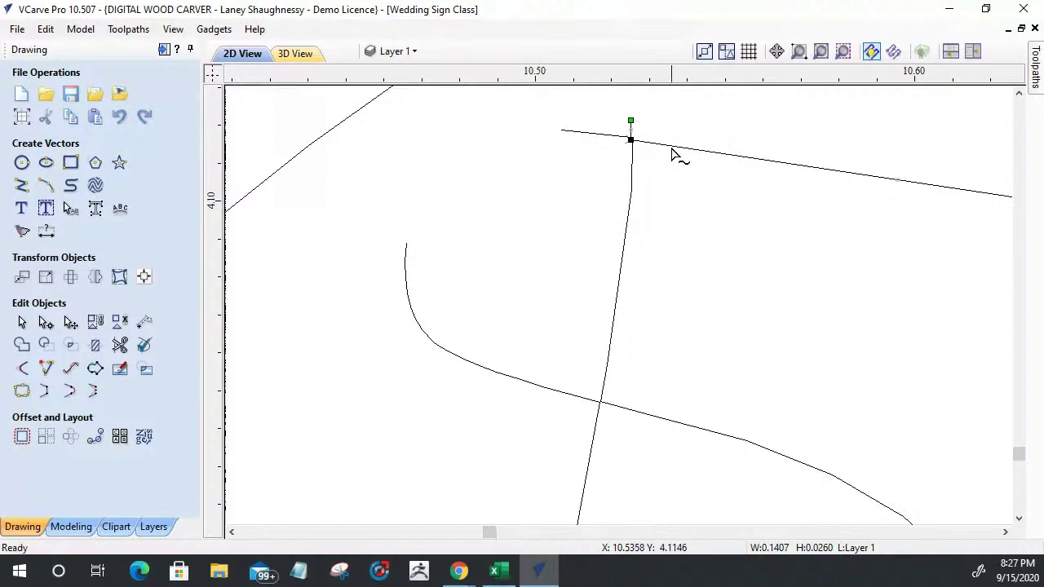
pyautogui.rightClick(672, 153)
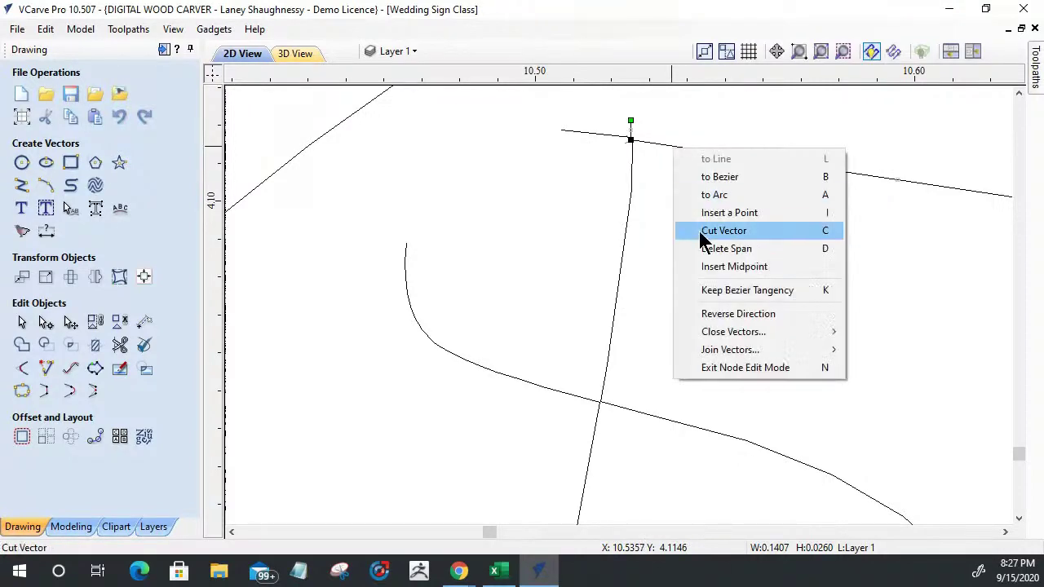
pyautogui.click(697, 234)
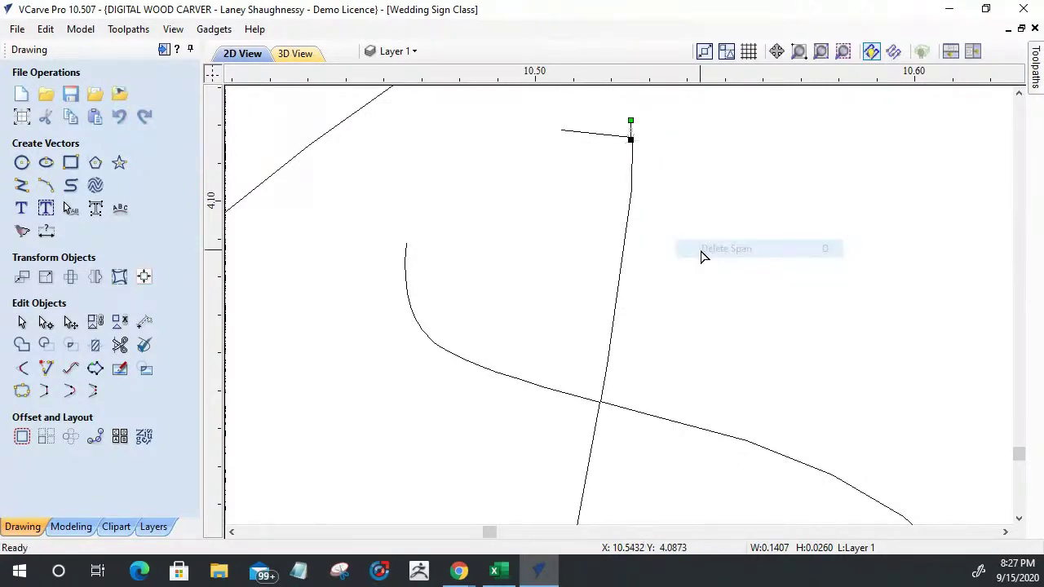
# Try to trim the leftover hooked end of the C's inner outline with Interactive Vector Trim, and undo the trim
pyautogui.scroll(-3, 704, 249)
pyautogui.click(657, 198)
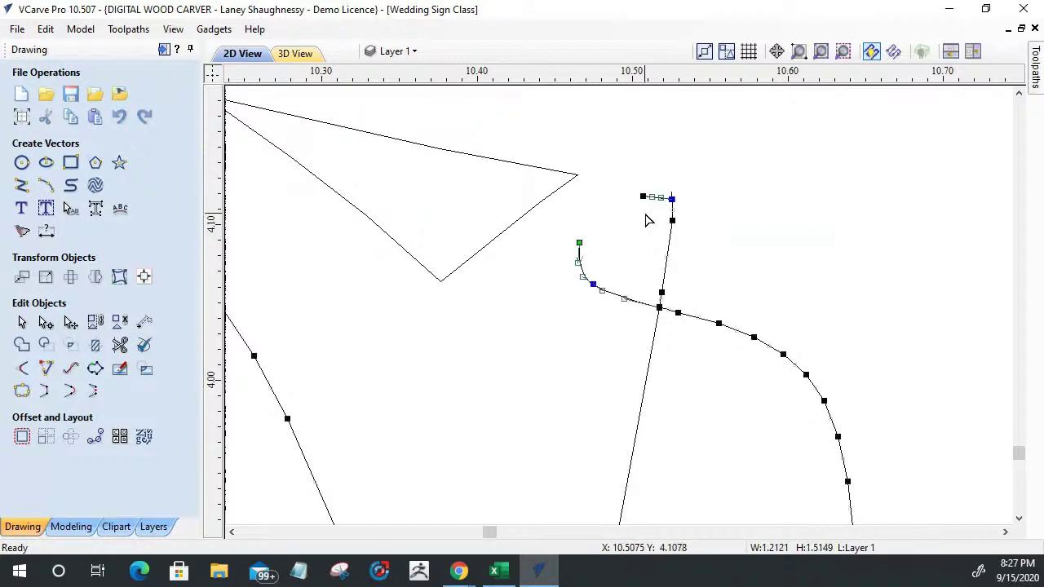
pyautogui.scroll(3, 669, 194)
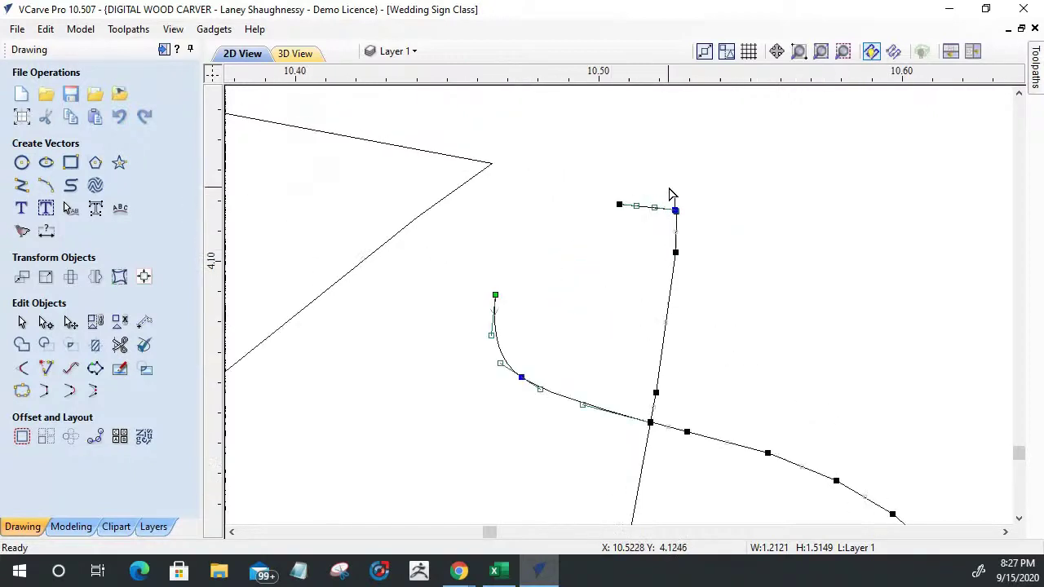
pyautogui.scroll(-3, 688, 335)
pyautogui.scroll(-6, 695, 351)
pyautogui.scroll(5, 706, 363)
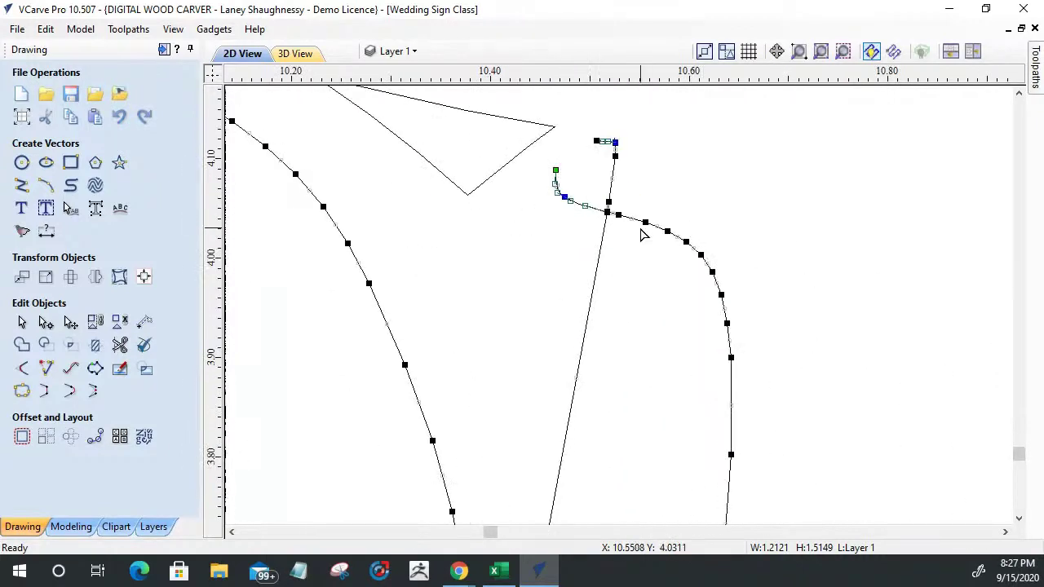
pyautogui.click(530, 250)
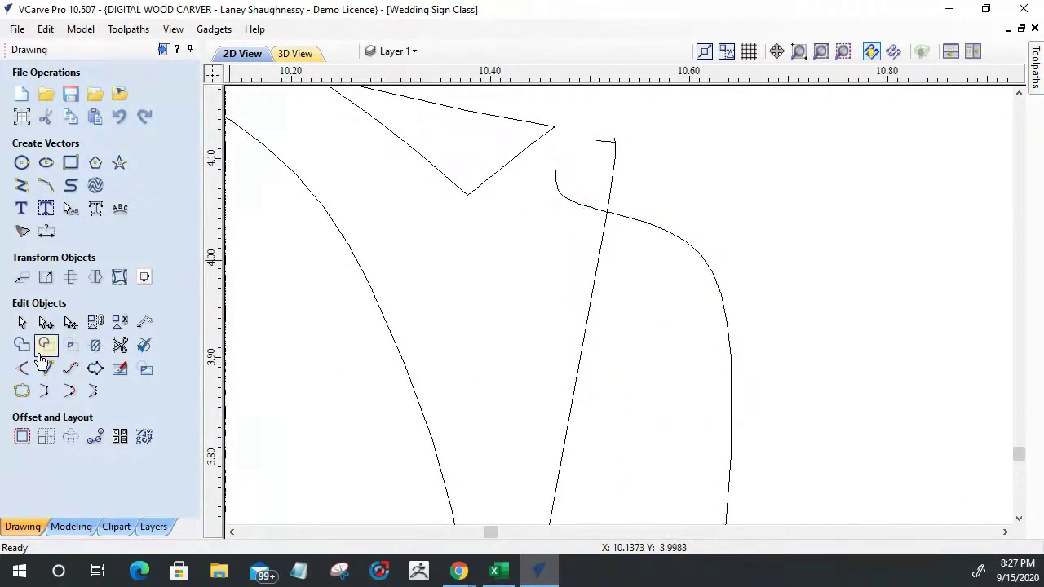
pyautogui.click(120, 345)
pyautogui.click(578, 201)
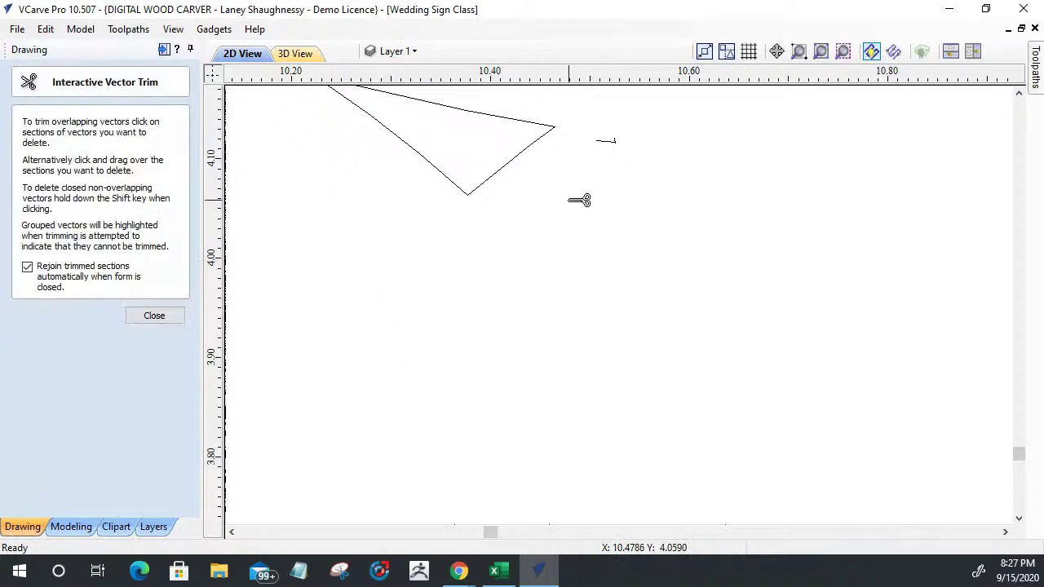
pyautogui.hotkey('ctrl', 'z')
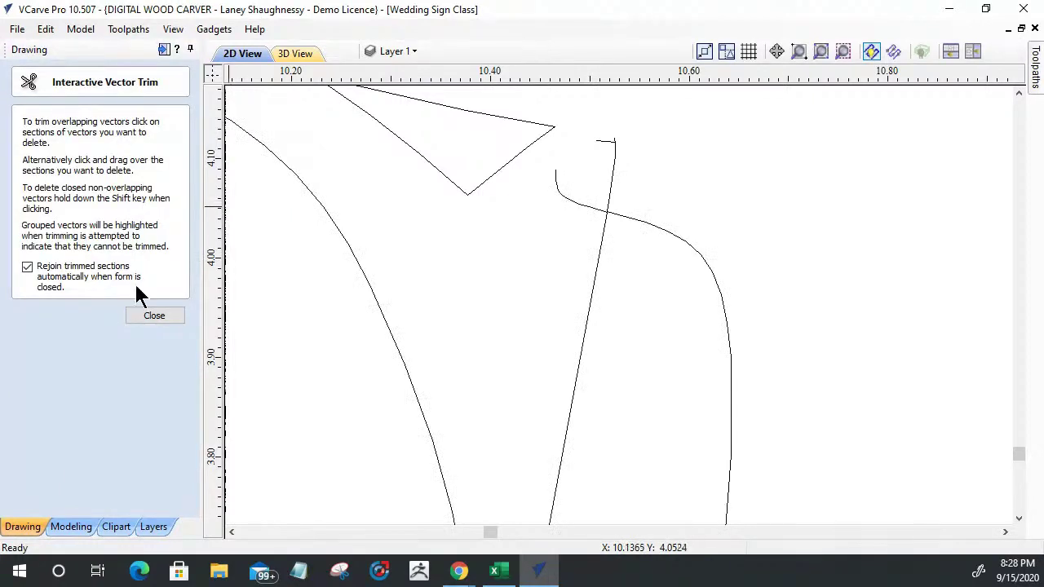
pyautogui.click(147, 316)
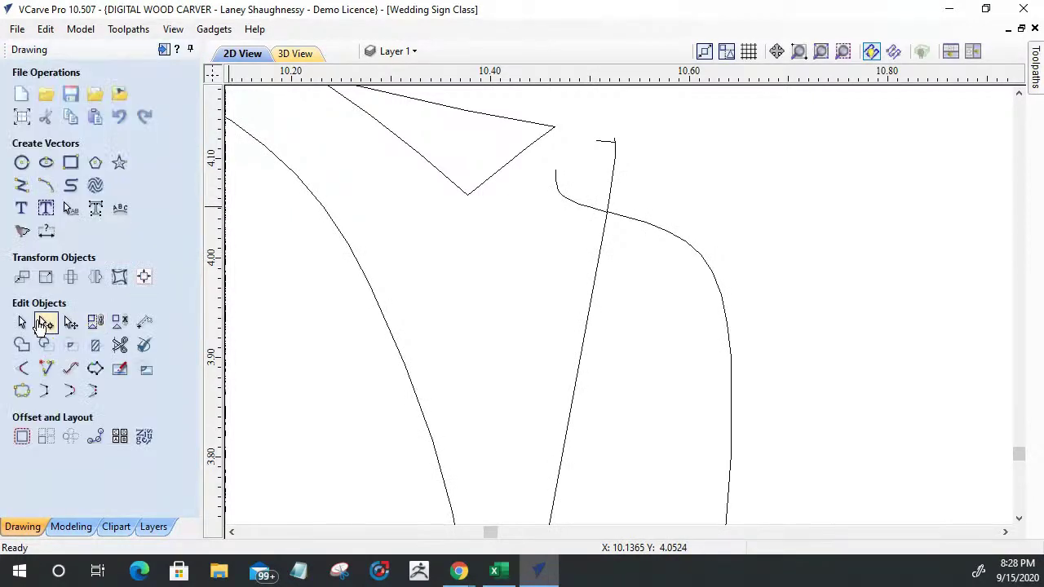
# Delete the curved span left of the straight edge at the C's upper serif, along with its detached leftover arc
pyautogui.doubleClick(571, 203)
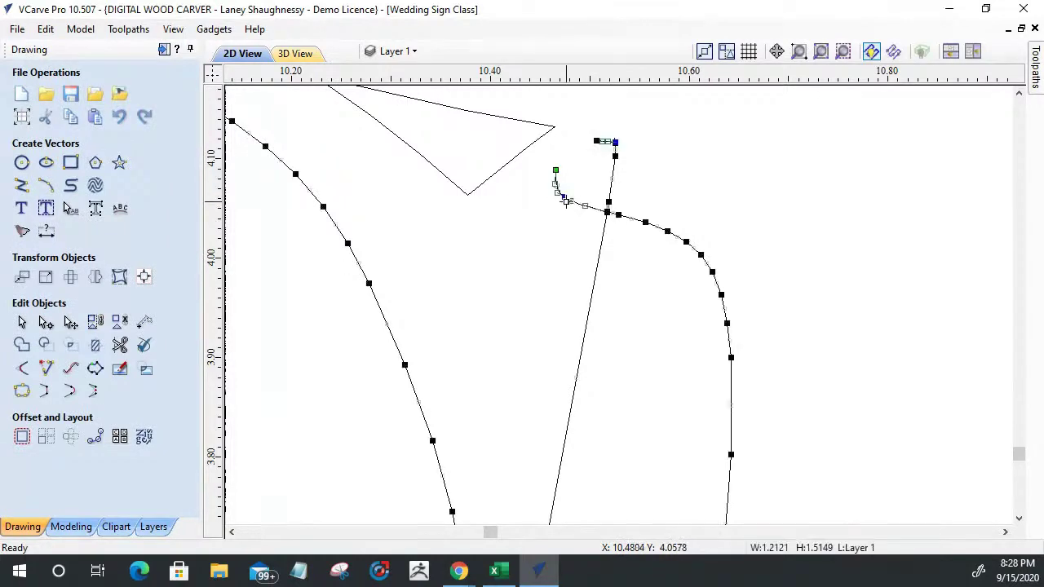
pyautogui.scroll(5, 564, 204)
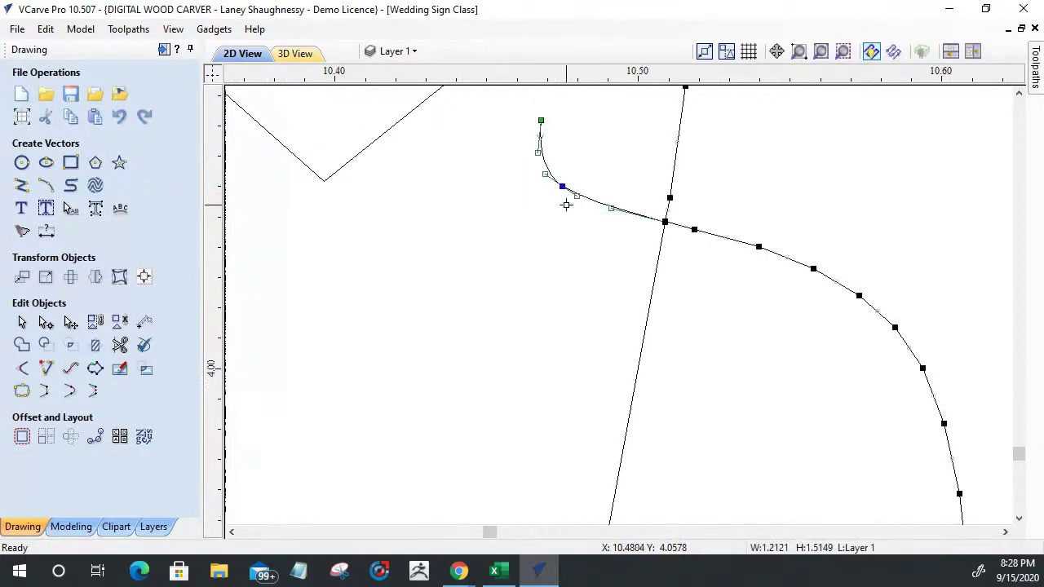
pyautogui.rightClick(700, 231)
pyautogui.click(721, 327)
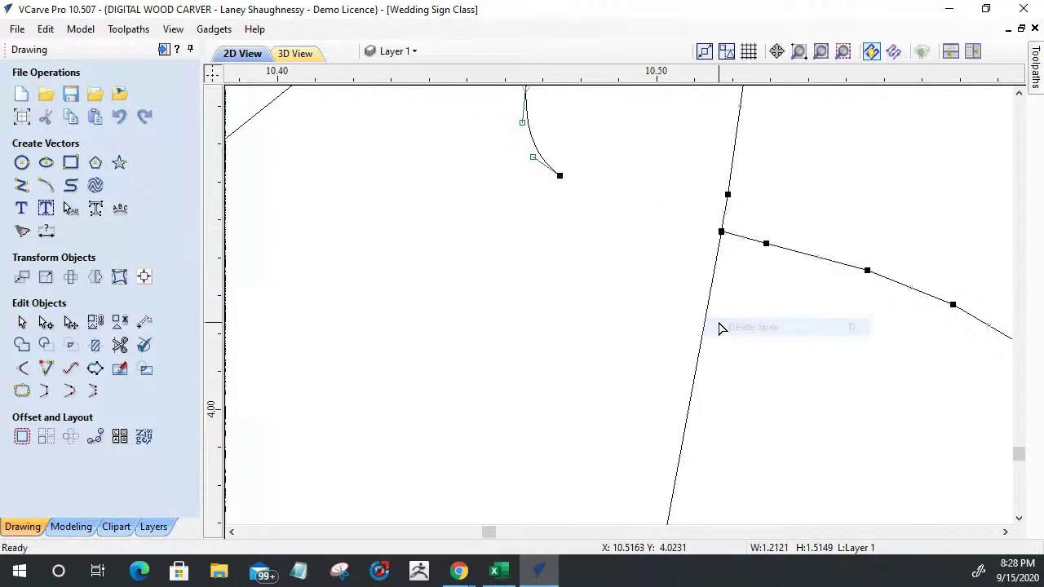
pyautogui.scroll(-5, 721, 327)
pyautogui.moveTo(594, 169); pyautogui.dragTo(682, 316)
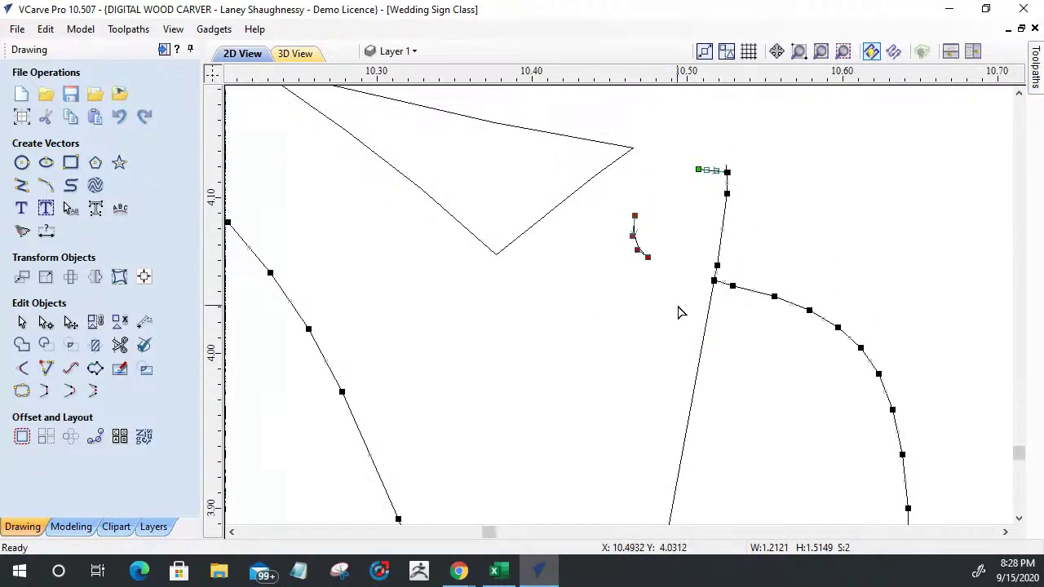
pyautogui.press('Delete')
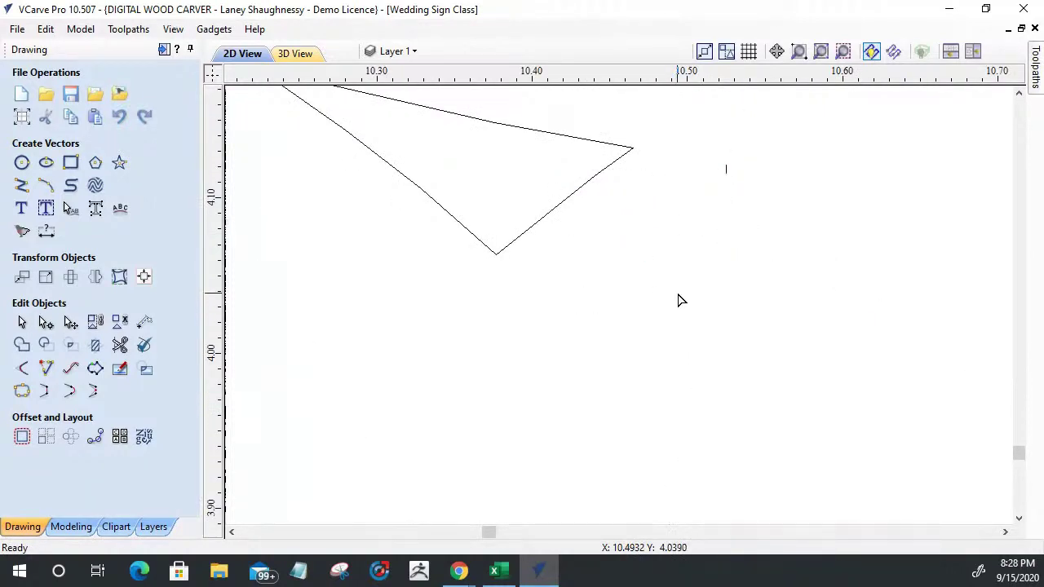
pyautogui.click(635, 232)
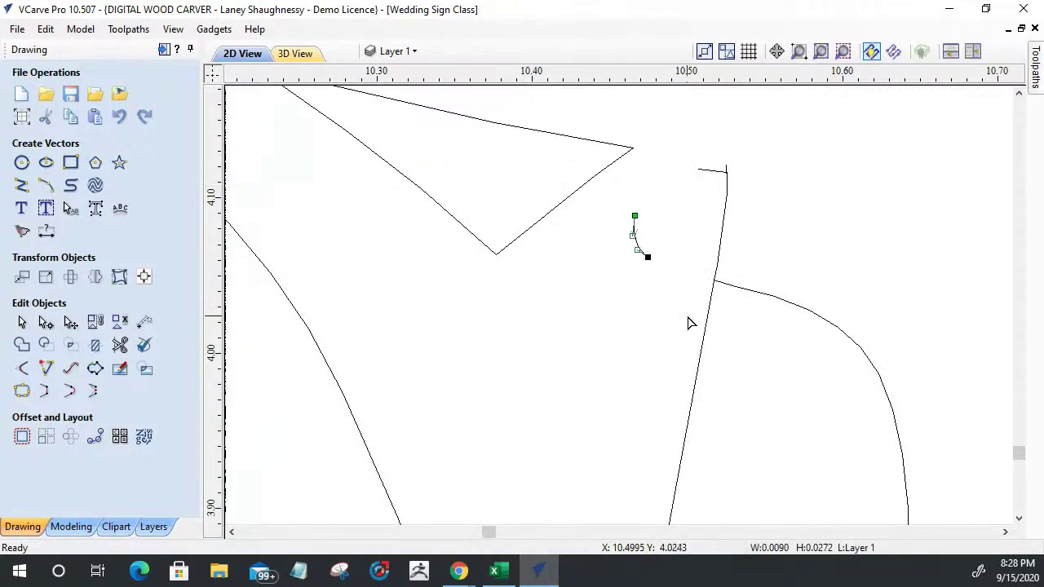
pyautogui.press('Delete')
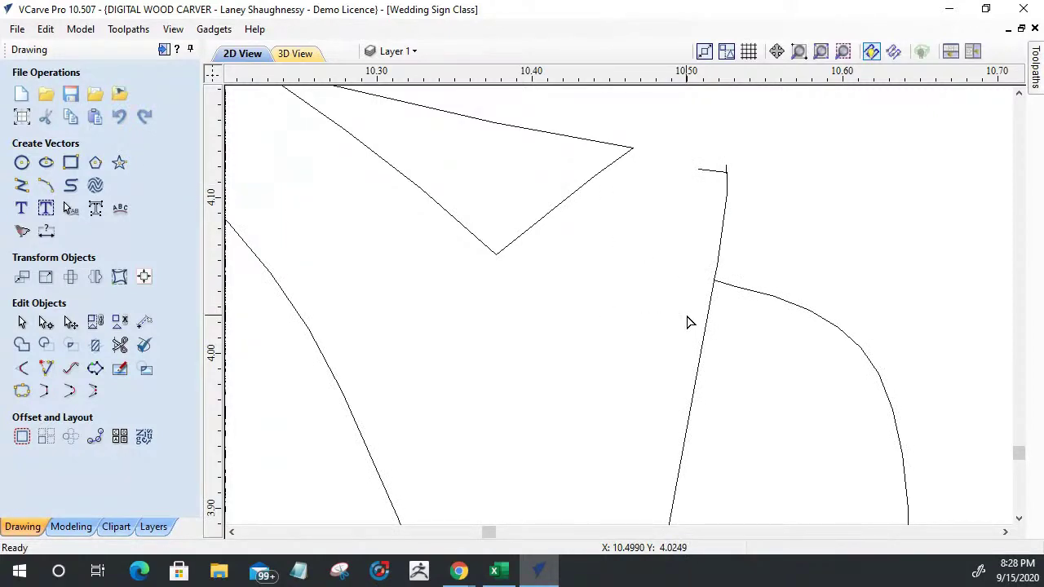
# Delete the straight span above the corner of the C's inner outline and remove the detached hook-shaped remnant
pyautogui.click(726, 285)
pyautogui.scroll(-5, 726, 287)
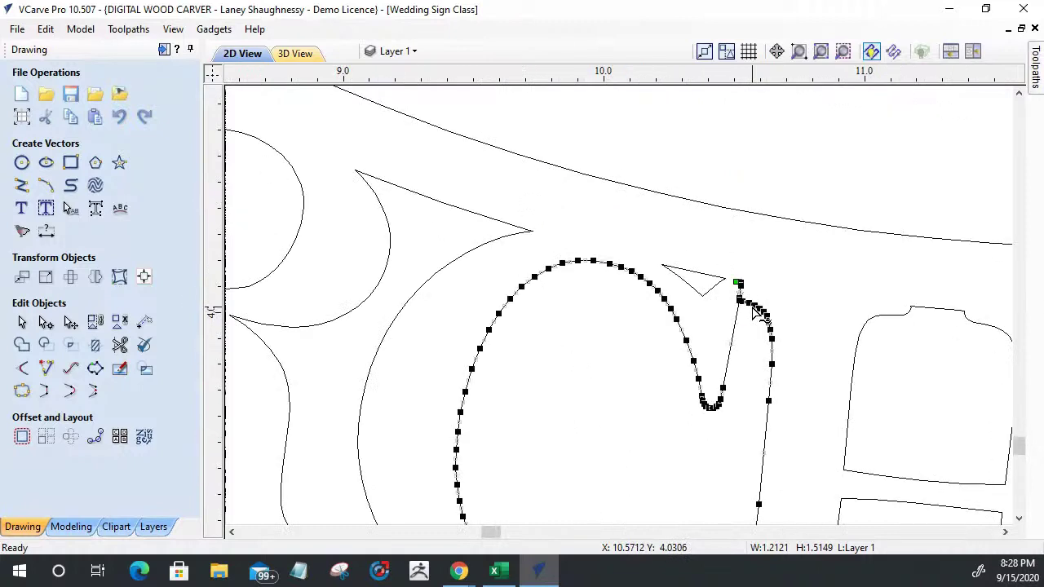
pyautogui.scroll(5, 747, 312)
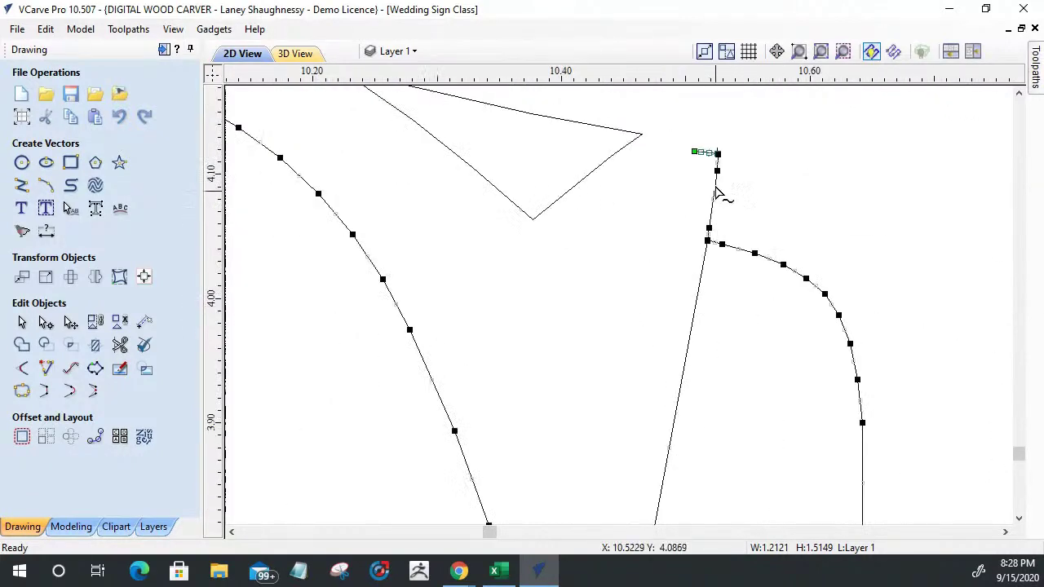
pyautogui.scroll(3, 718, 187)
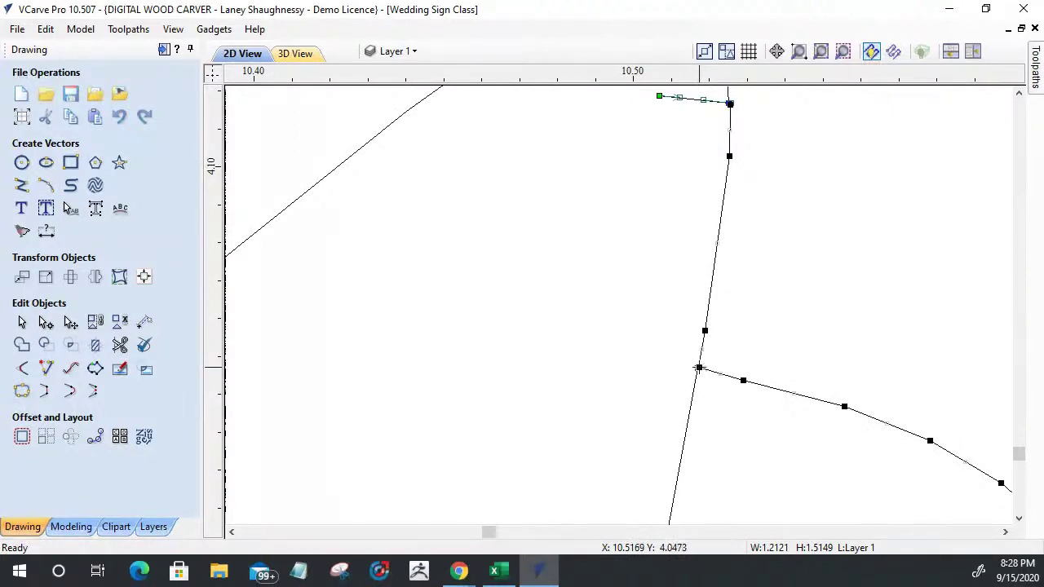
pyautogui.rightClick(720, 261)
pyautogui.click(743, 354)
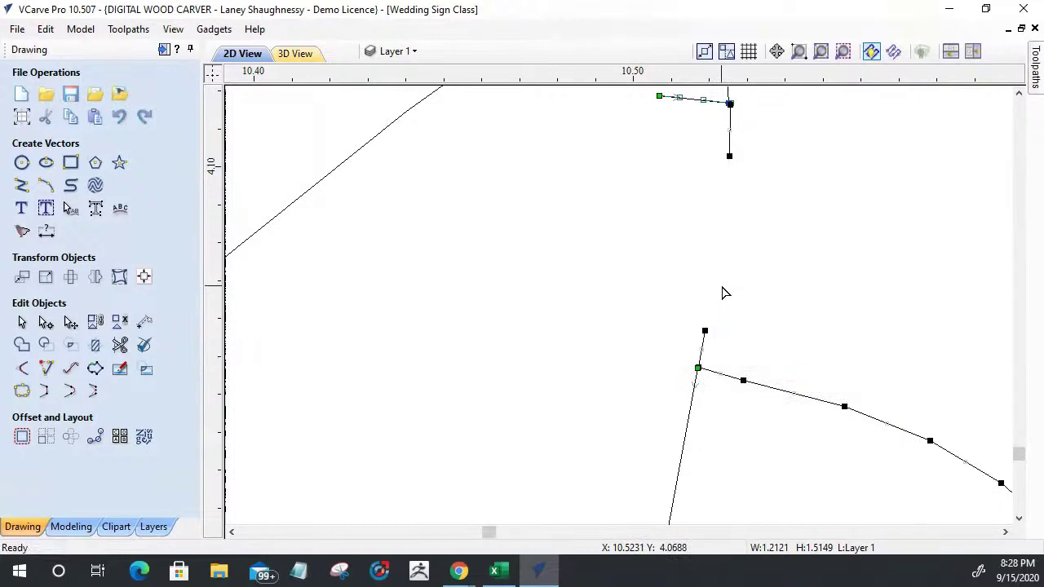
pyautogui.scroll(-2, 718, 281)
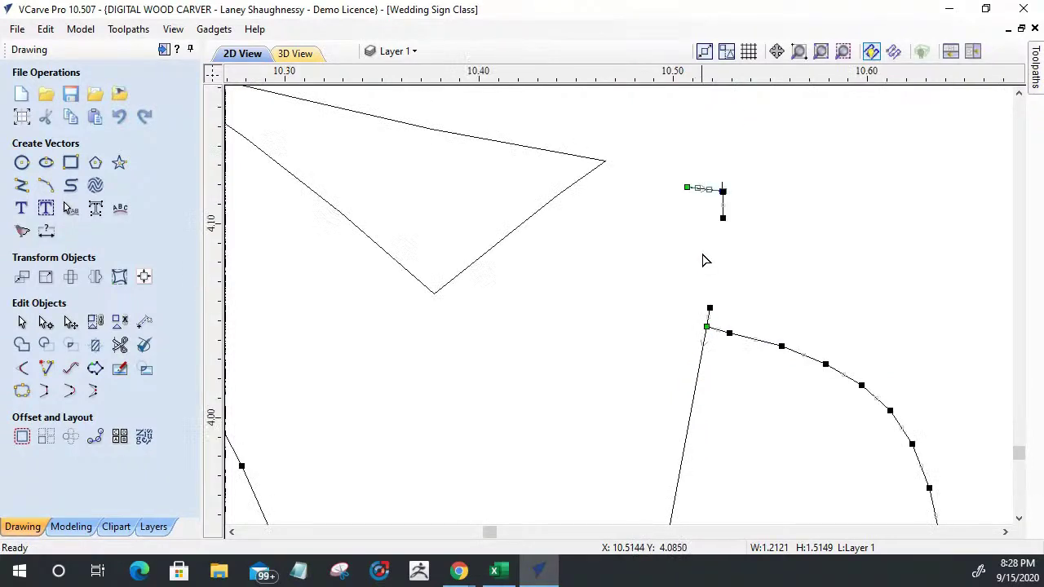
pyautogui.click(665, 174)
pyautogui.moveTo(665, 174); pyautogui.dragTo(749, 262)
pyautogui.press('Delete')
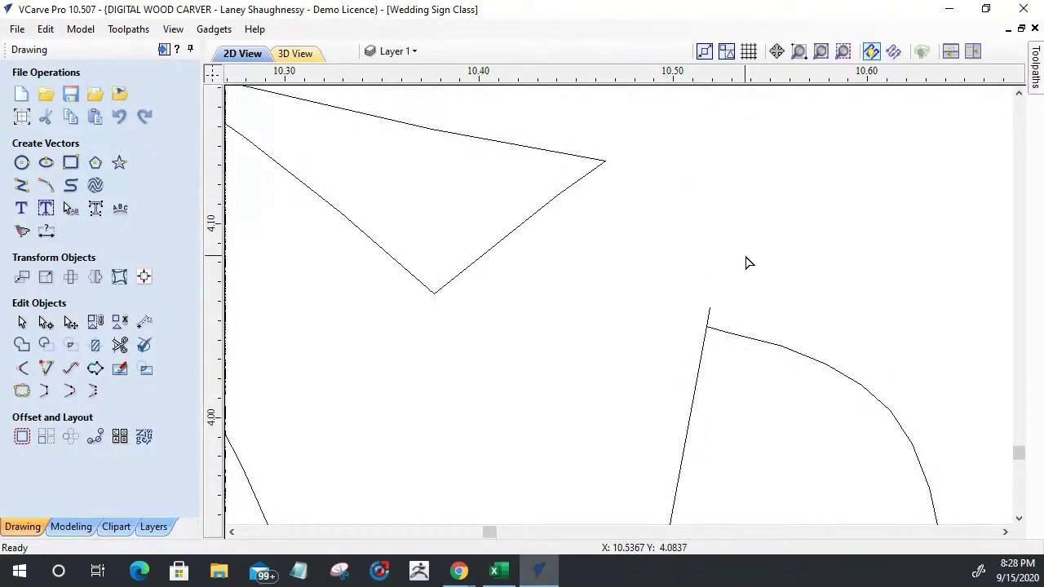
# Delete the end point of the short stub projecting above the corner of the C's inner outline
pyautogui.scroll(3, 729, 332)
pyautogui.click(682, 298)
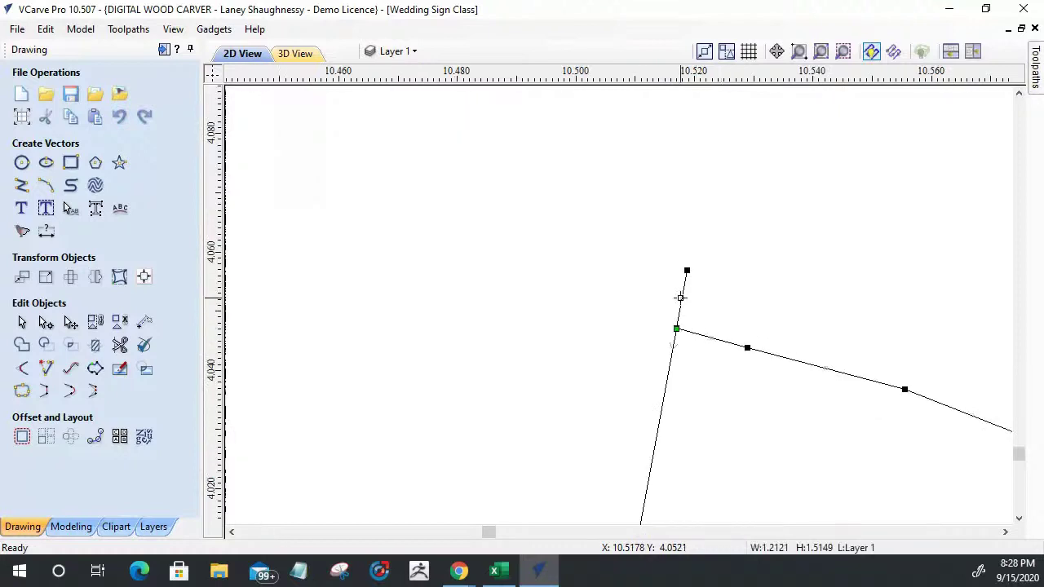
pyautogui.rightClick(689, 274)
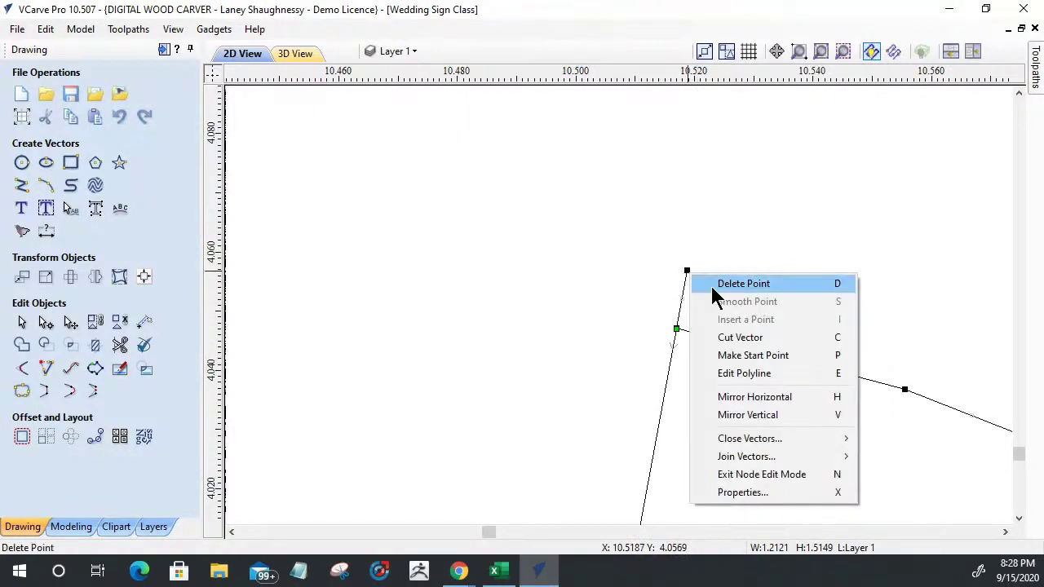
pyautogui.click(711, 285)
# Move the outline's open end node onto the adjacent corner node and join the C's inner outline at a 0.001-inch tolerance
pyautogui.scroll(5, 674, 342)
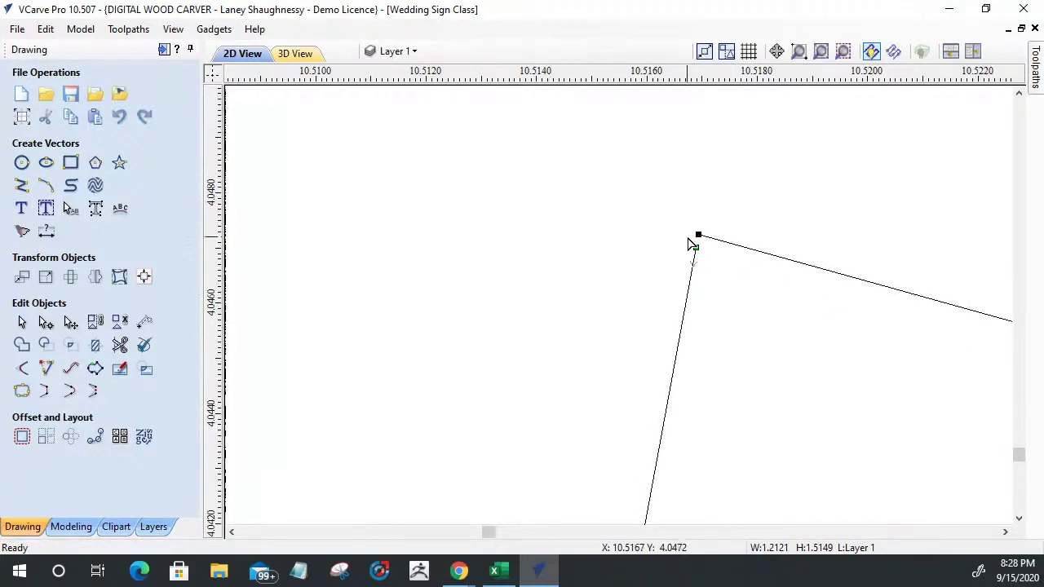
pyautogui.click(695, 246)
pyautogui.moveTo(696, 236); pyautogui.dragTo(699, 236)
pyautogui.click(600, 356)
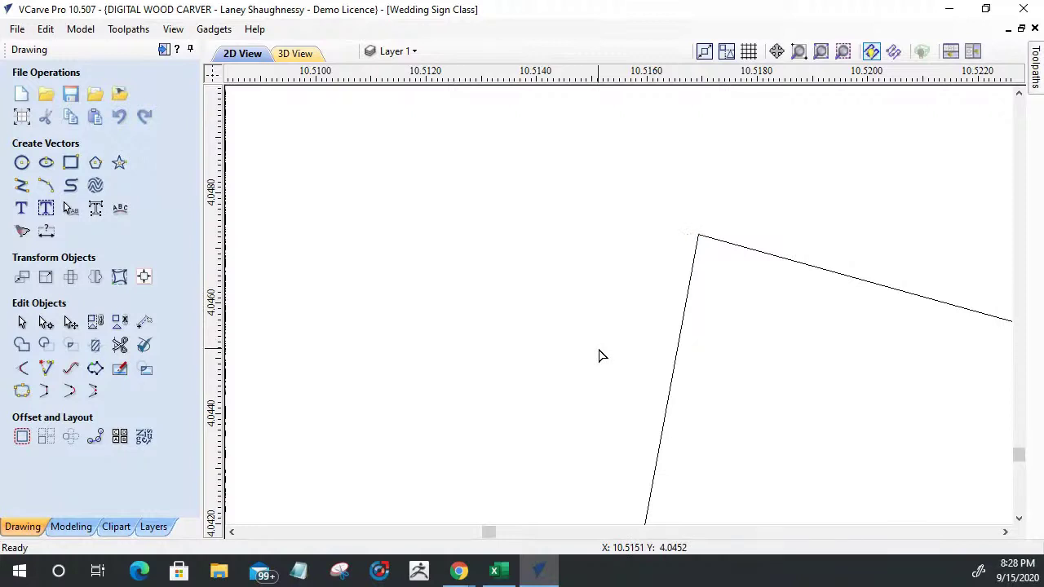
pyautogui.click(688, 306)
pyautogui.click(22, 391)
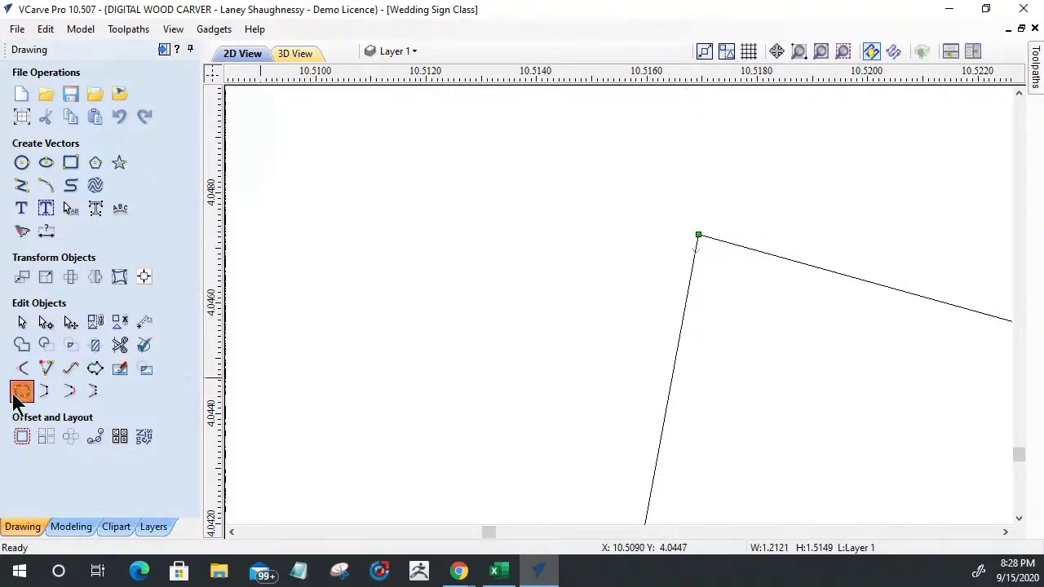
pyautogui.click(137, 292)
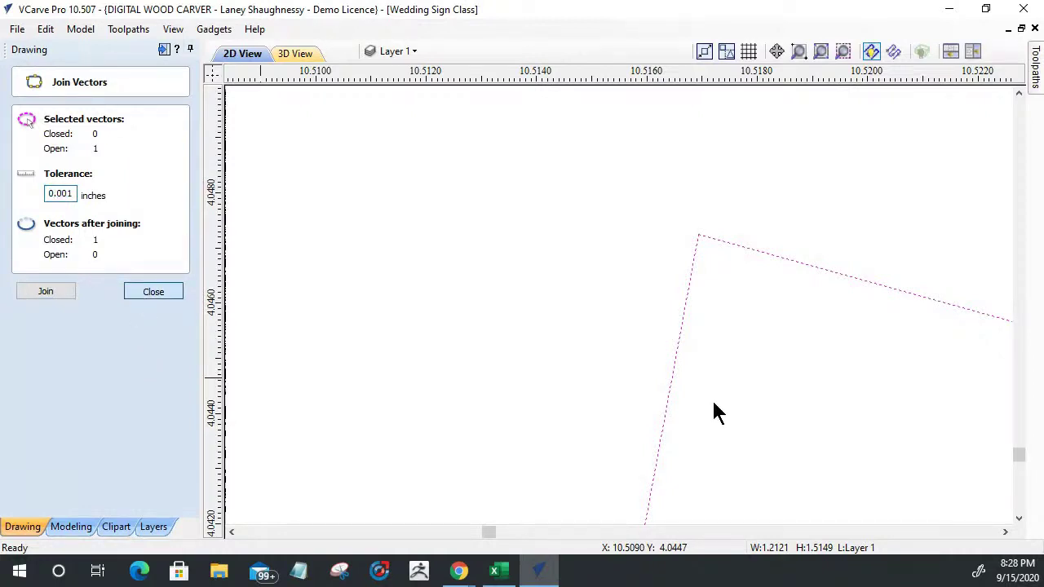
# Cut the outline between the H and the 1 at the serif's rounded end and on the upper edge directly above it
pyautogui.scroll(-3, 693, 388)
pyautogui.scroll(-8, 673, 364)
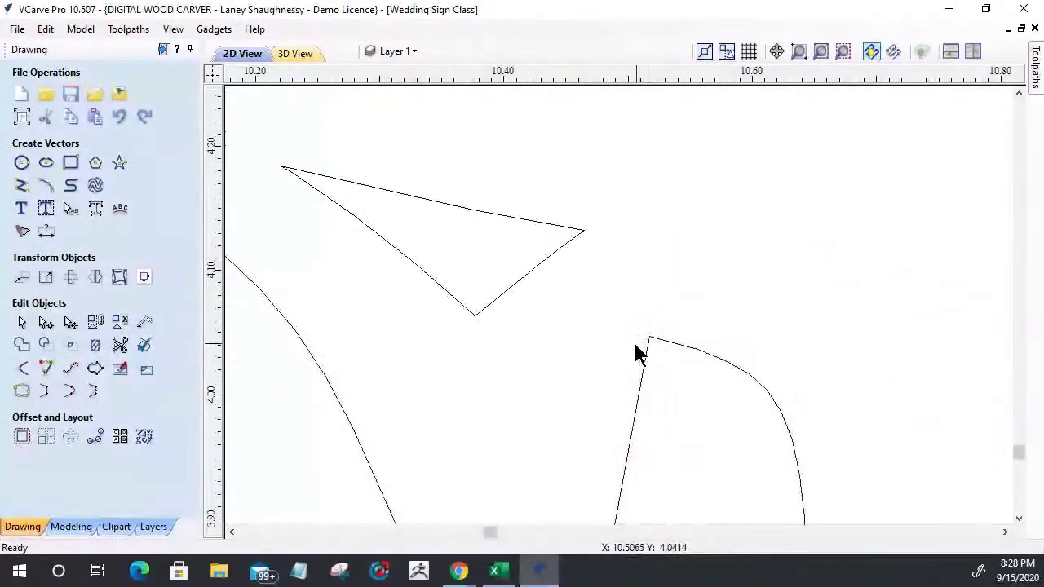
pyautogui.scroll(-3, 629, 352)
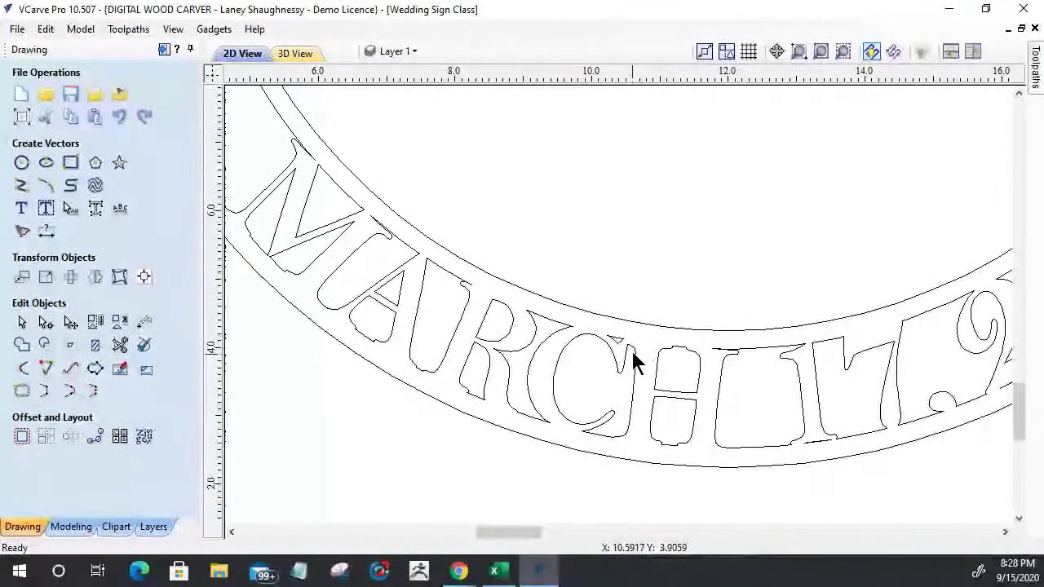
pyautogui.scroll(5, 718, 350)
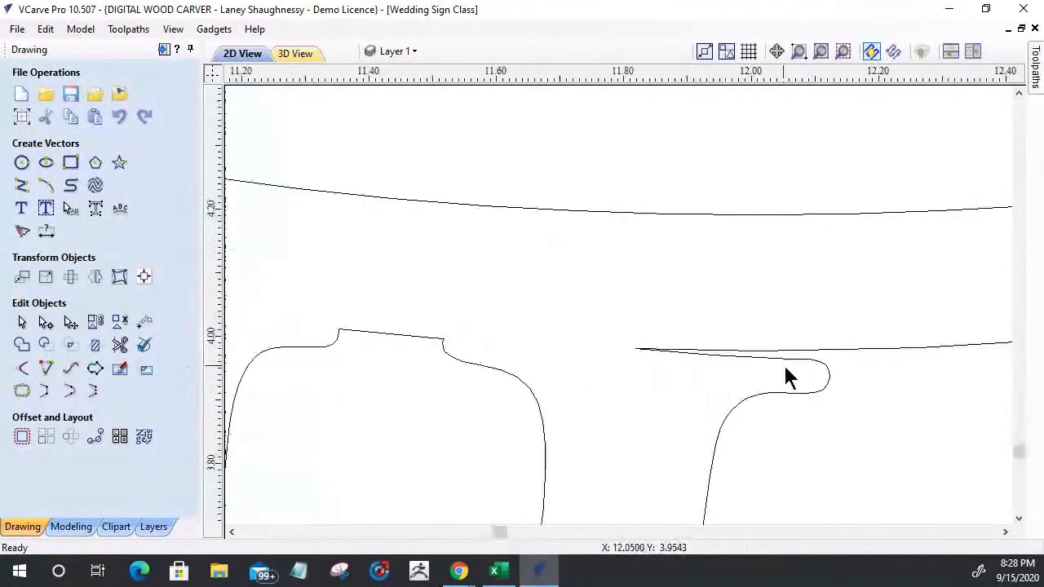
pyautogui.click(813, 353)
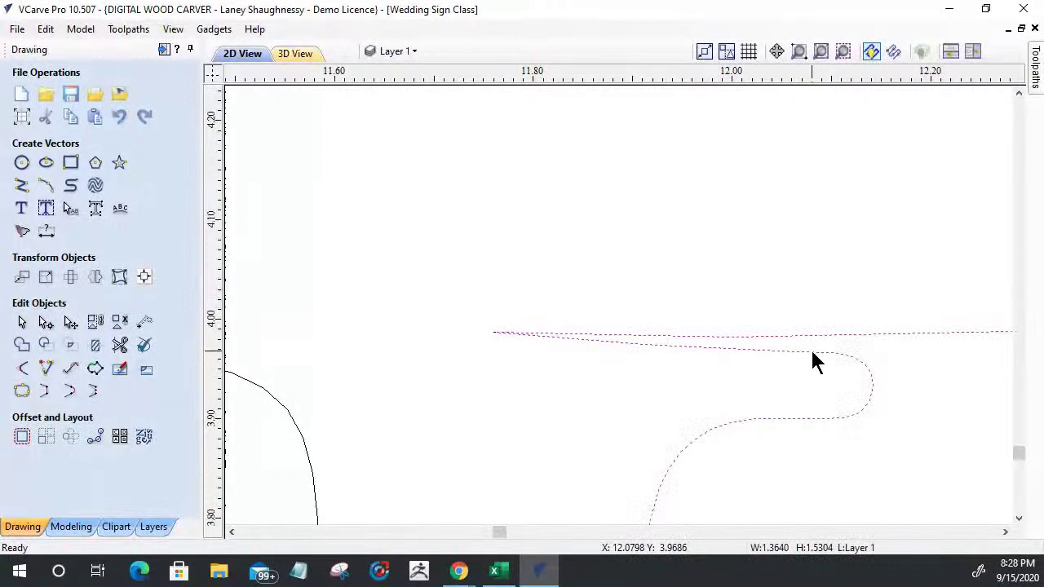
pyautogui.doubleClick(813, 354)
pyautogui.scroll(2, 864, 371)
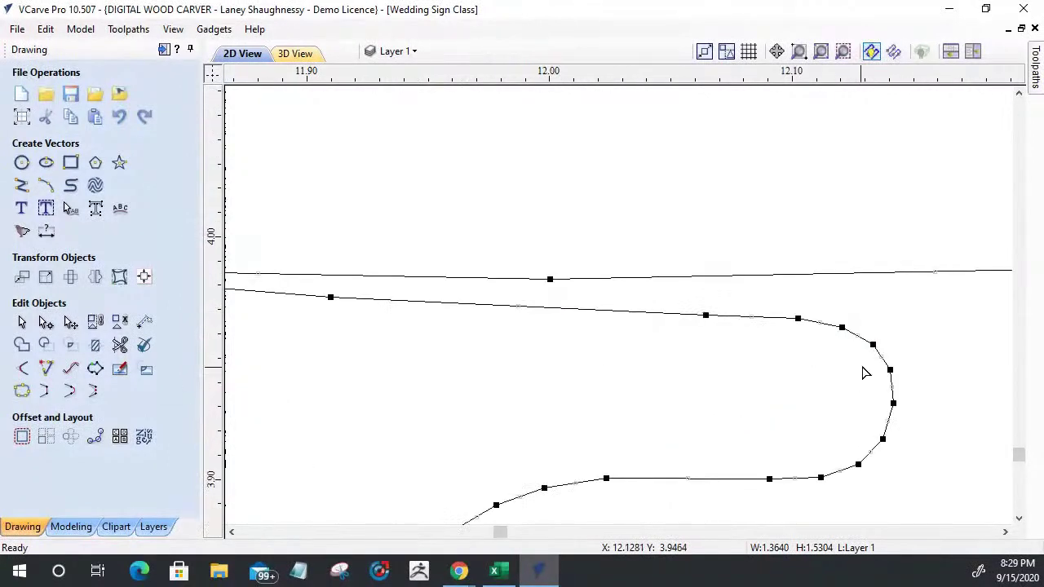
pyautogui.rightClick(873, 346)
pyautogui.click(898, 180)
pyautogui.rightClick(873, 280)
pyautogui.click(894, 356)
# Delete the cut-off pointed section beside the H's upper serif and close the remaining outline with a smooth curve
pyautogui.click(21, 322)
pyautogui.click(508, 279)
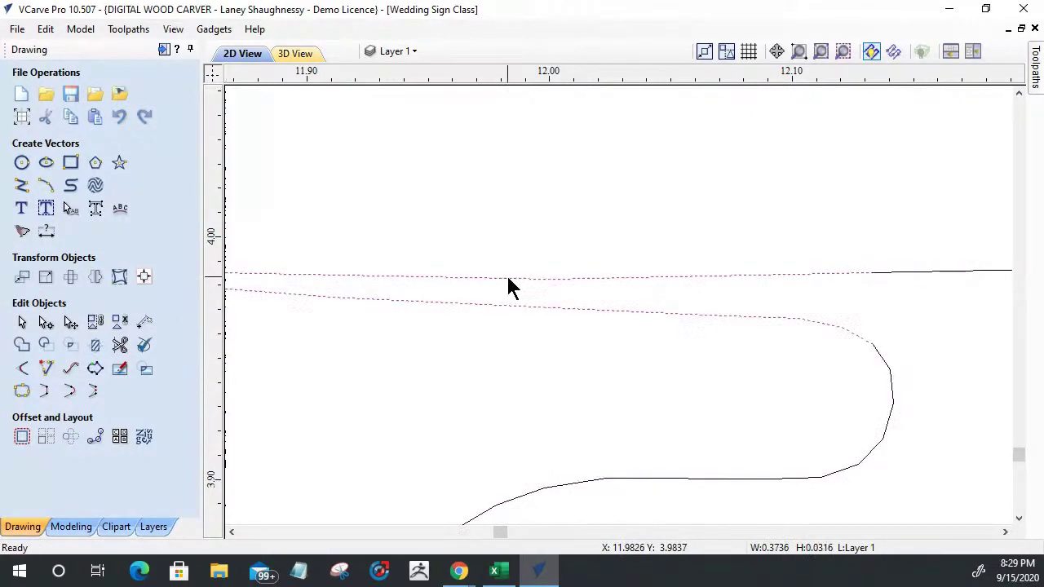
pyautogui.press('Delete')
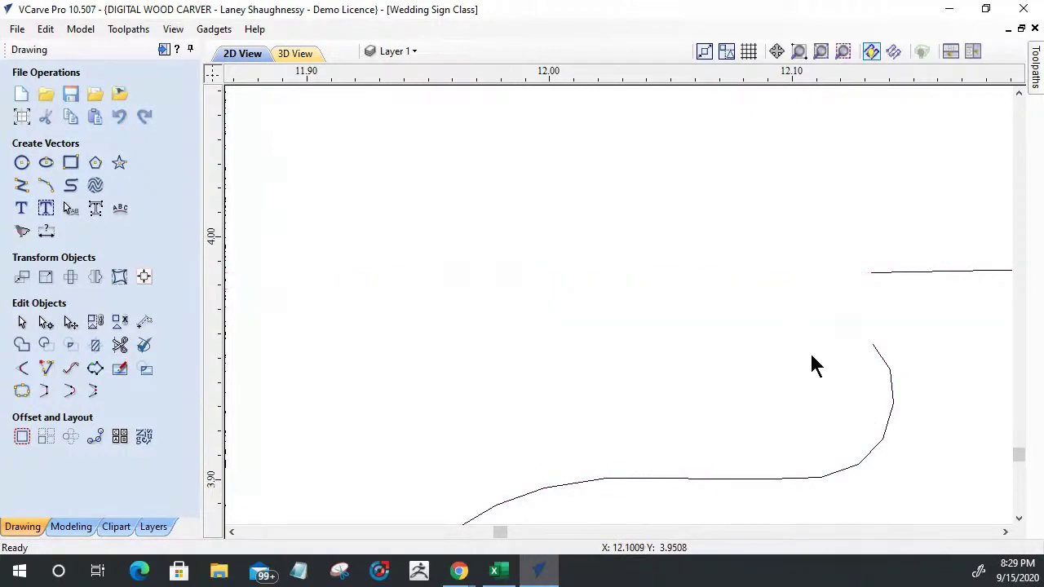
pyautogui.click(881, 356)
pyautogui.click(70, 391)
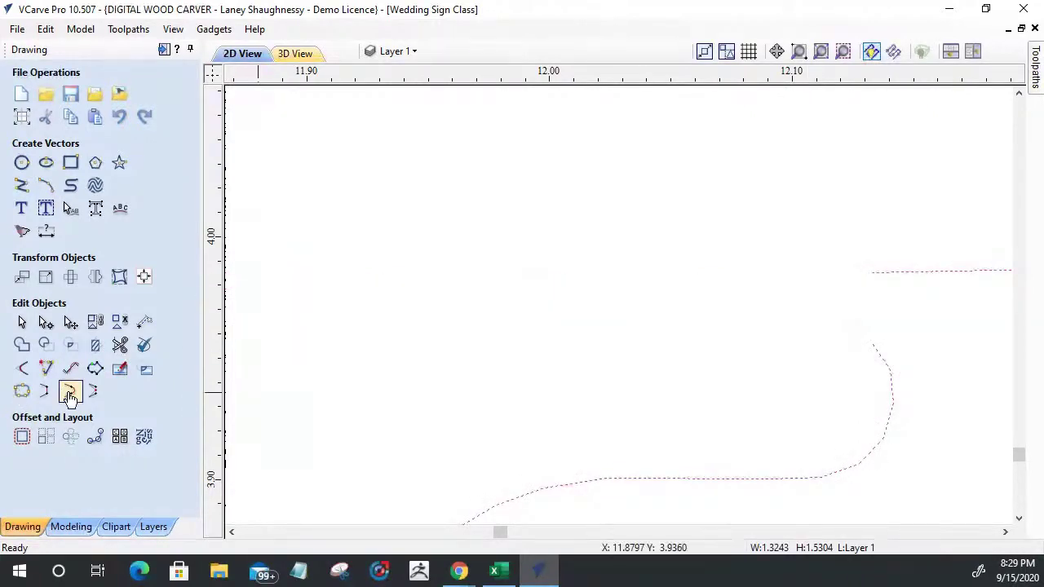
pyautogui.click(655, 282)
# Delete the thin sliver vector beneath the foot of the 1 in 17
pyautogui.scroll(-8, 655, 282)
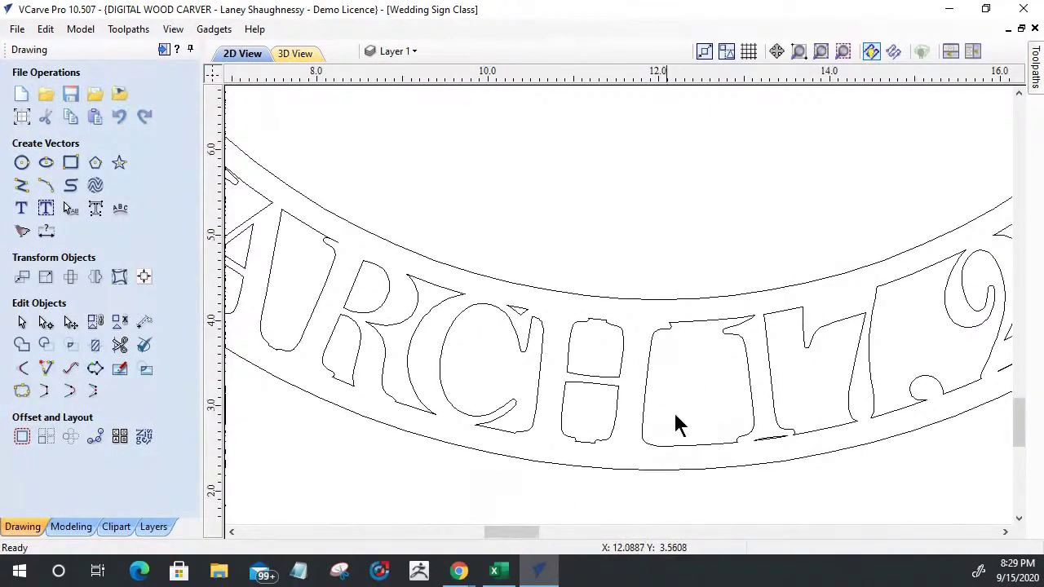
pyautogui.scroll(10, 677, 425)
pyautogui.scroll(-3, 788, 448)
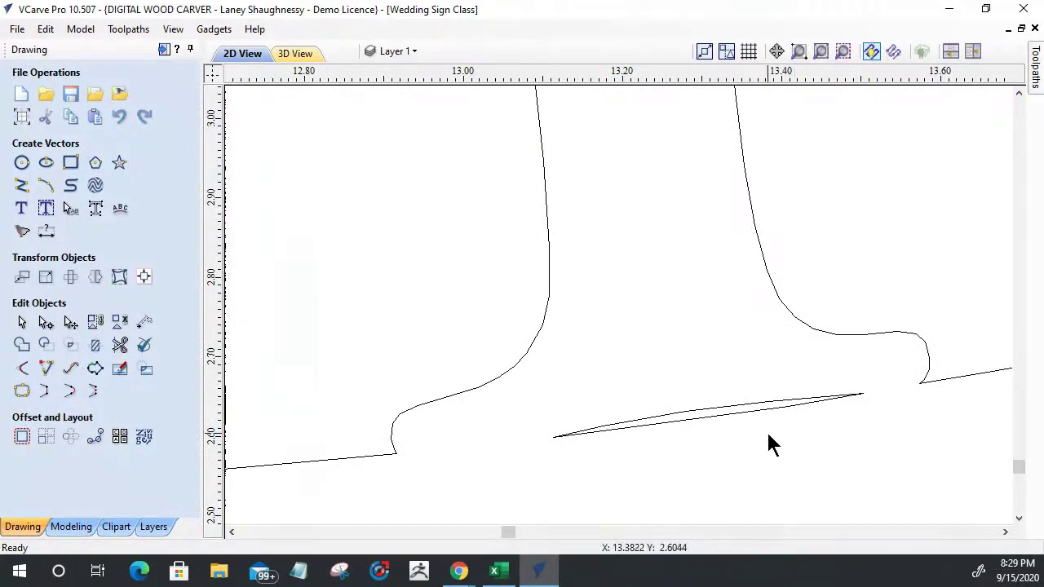
pyautogui.scroll(4, 718, 437)
pyautogui.scroll(-7, 664, 389)
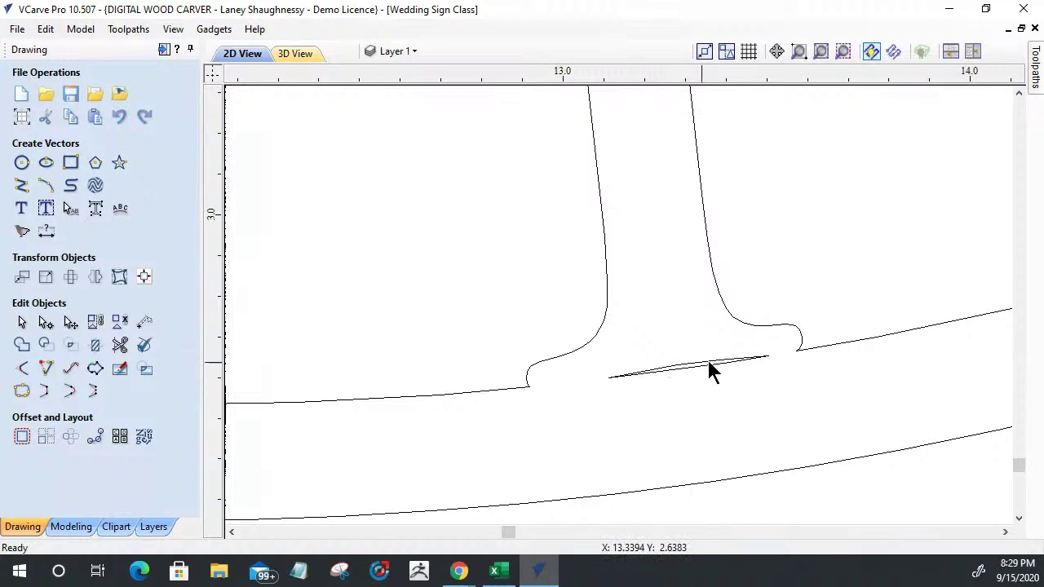
pyautogui.scroll(4, 709, 380)
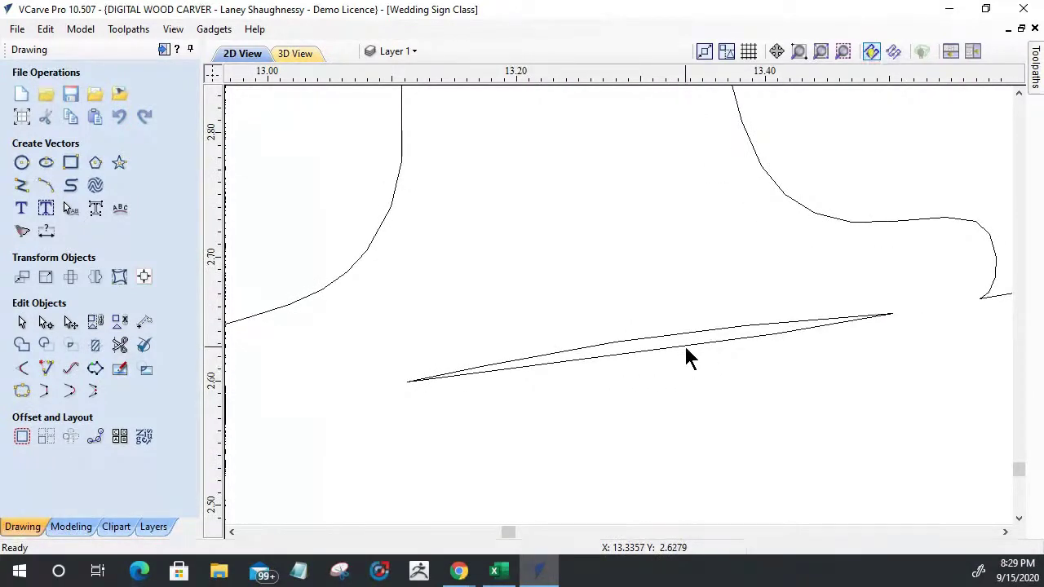
pyautogui.click(684, 344)
pyautogui.press('Delete')
# Cut the outline at the foot corner of the first 2 in 2021 and on the lower edge directly beneath it
pyautogui.scroll(-5, 684, 351)
pyautogui.scroll(-3, 684, 354)
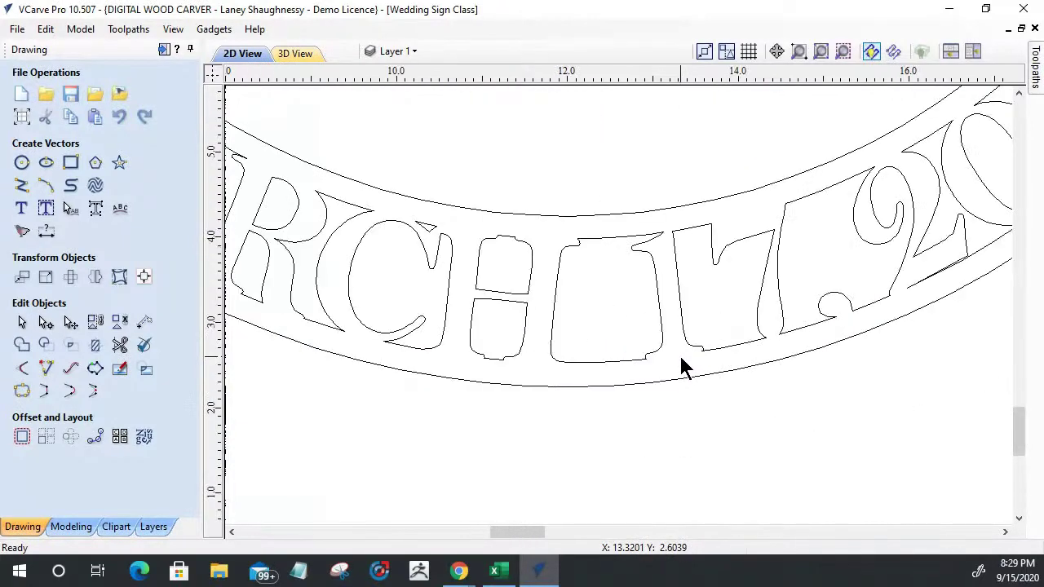
pyautogui.scroll(-3, 681, 366)
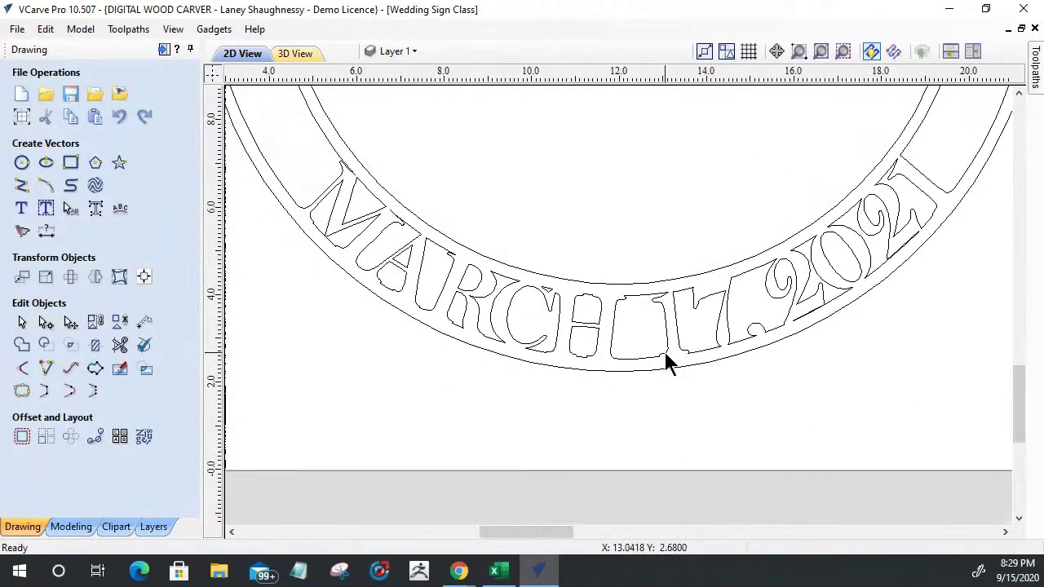
pyautogui.scroll(4, 851, 321)
pyautogui.scroll(4, 731, 345)
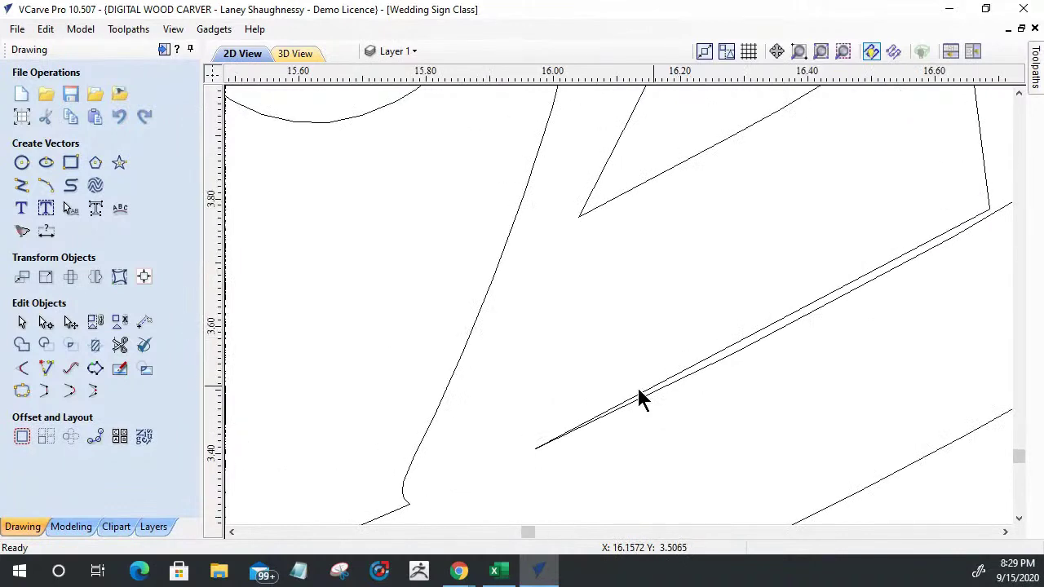
pyautogui.scroll(-2, 639, 397)
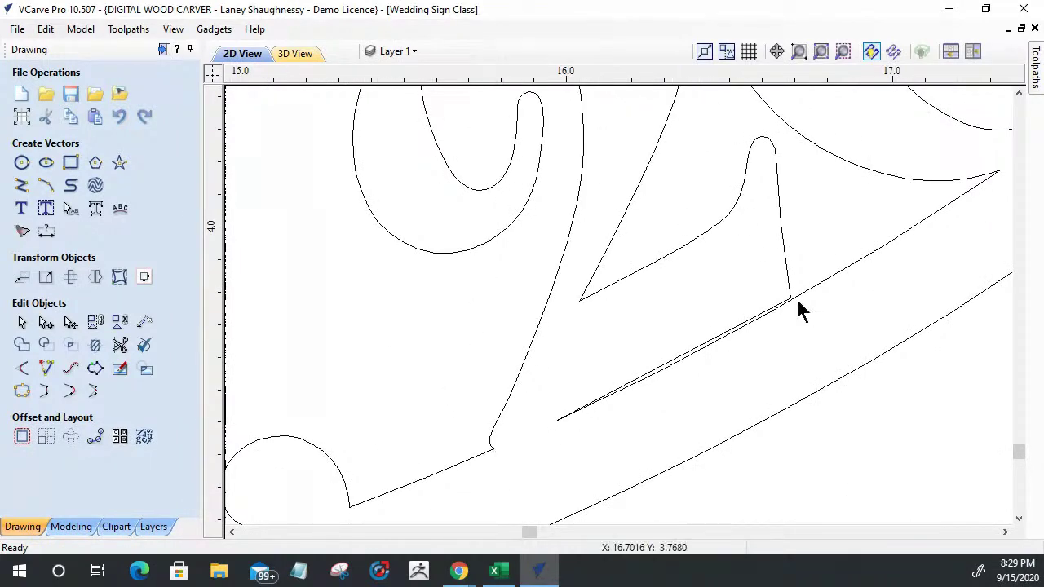
pyautogui.scroll(2, 646, 406)
pyautogui.scroll(-2, 653, 391)
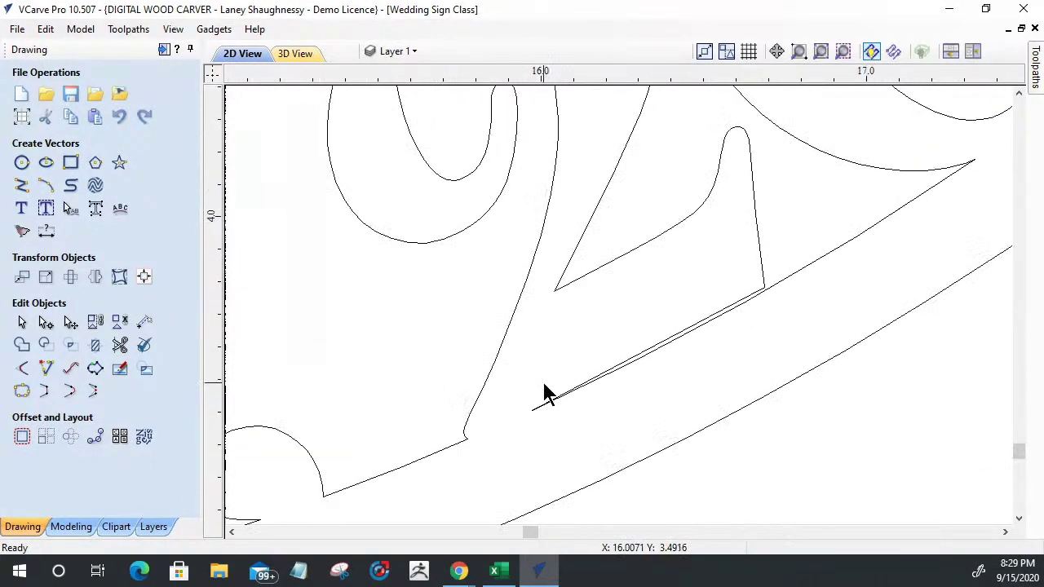
pyautogui.scroll(2, 790, 296)
pyautogui.click(709, 306)
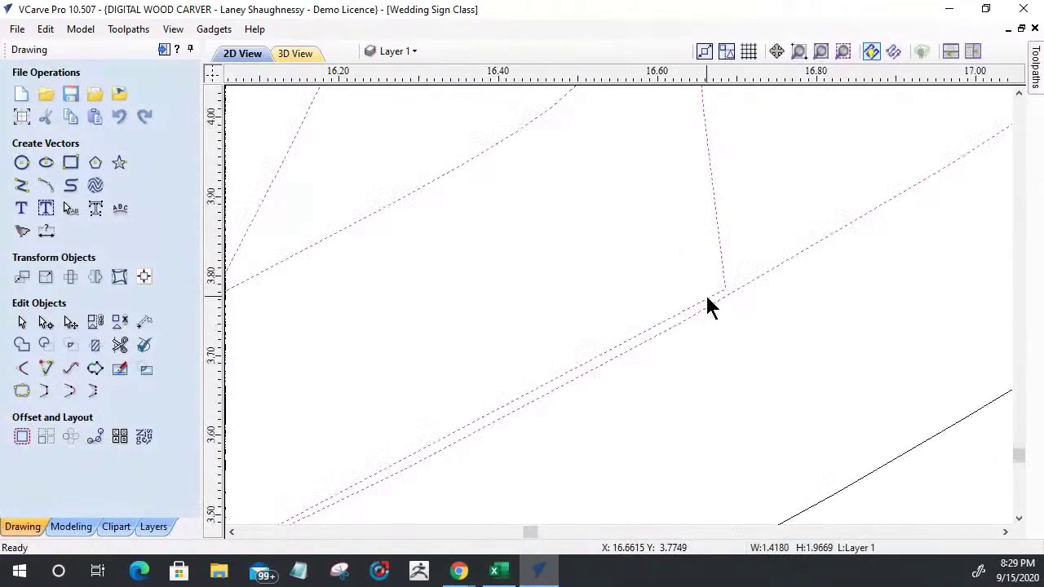
pyautogui.scroll(2, 710, 306)
pyautogui.doubleClick(709, 306)
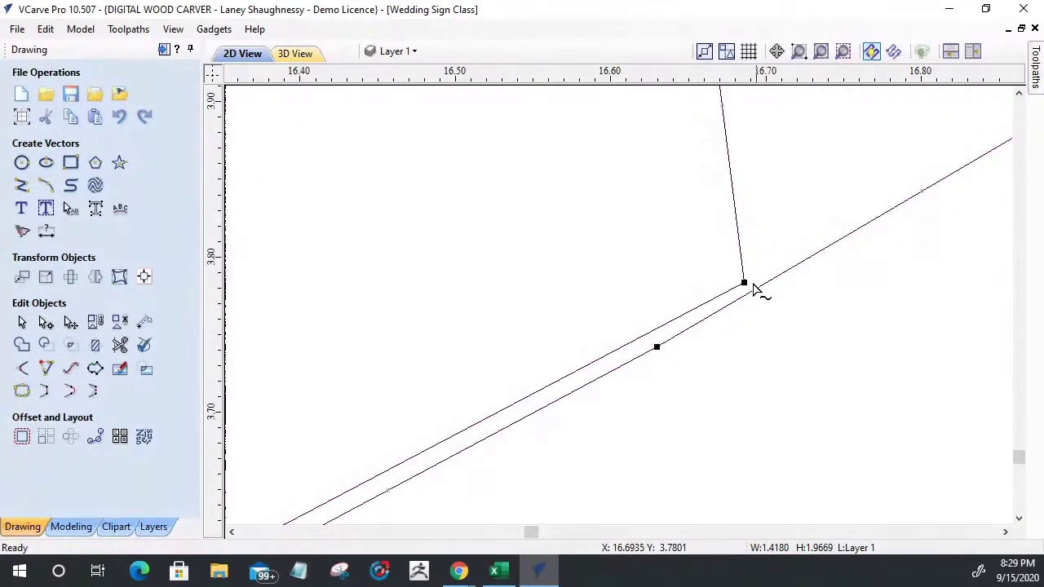
pyautogui.rightClick(744, 285)
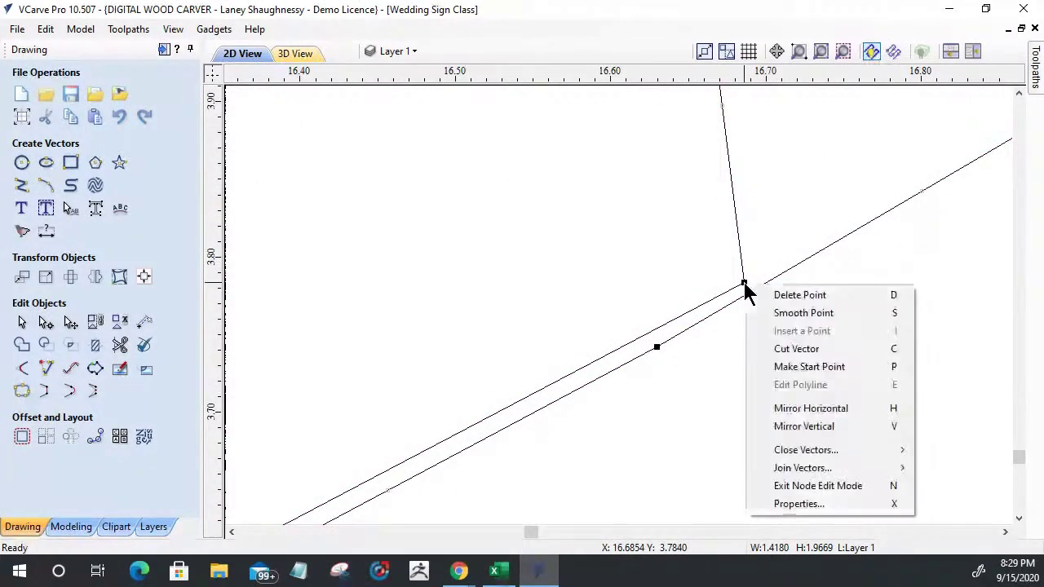
pyautogui.click(769, 349)
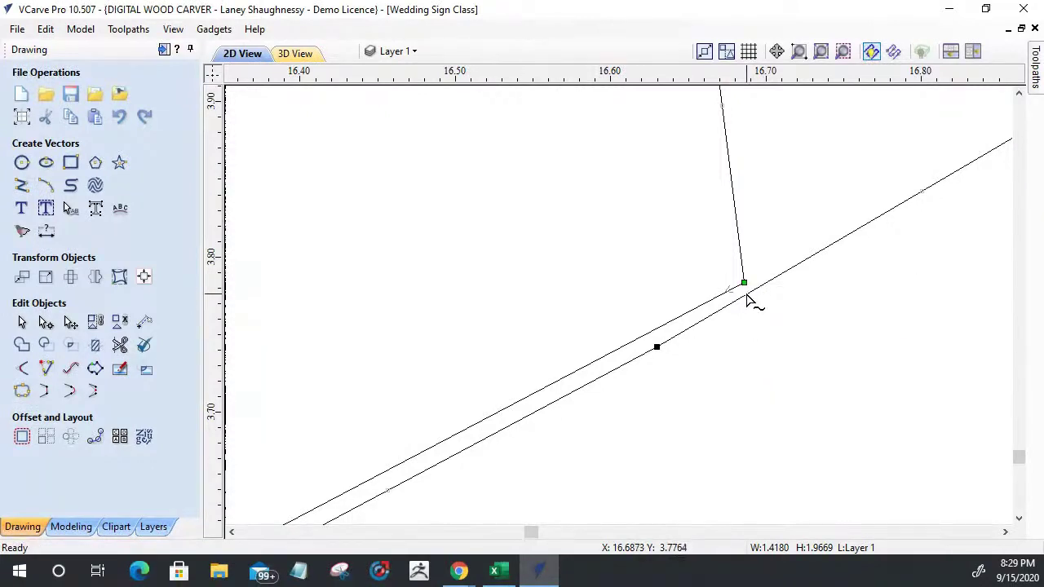
pyautogui.rightClick(744, 301)
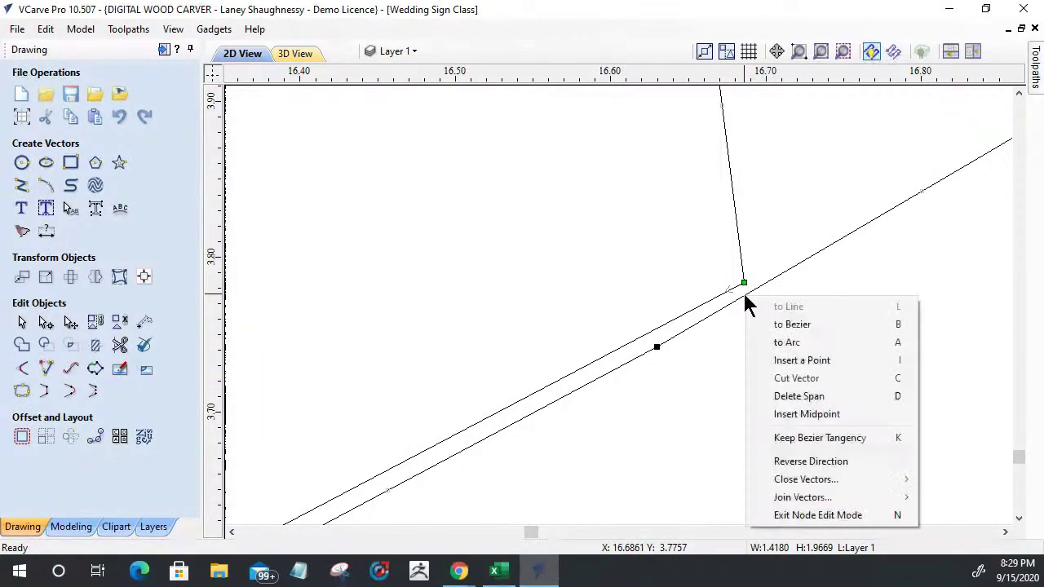
pyautogui.click(775, 378)
# Delete the cut-off sliver beneath the first 2's foot and close the remaining outline with a straight line
pyautogui.click(22, 321)
pyautogui.press('Delete')
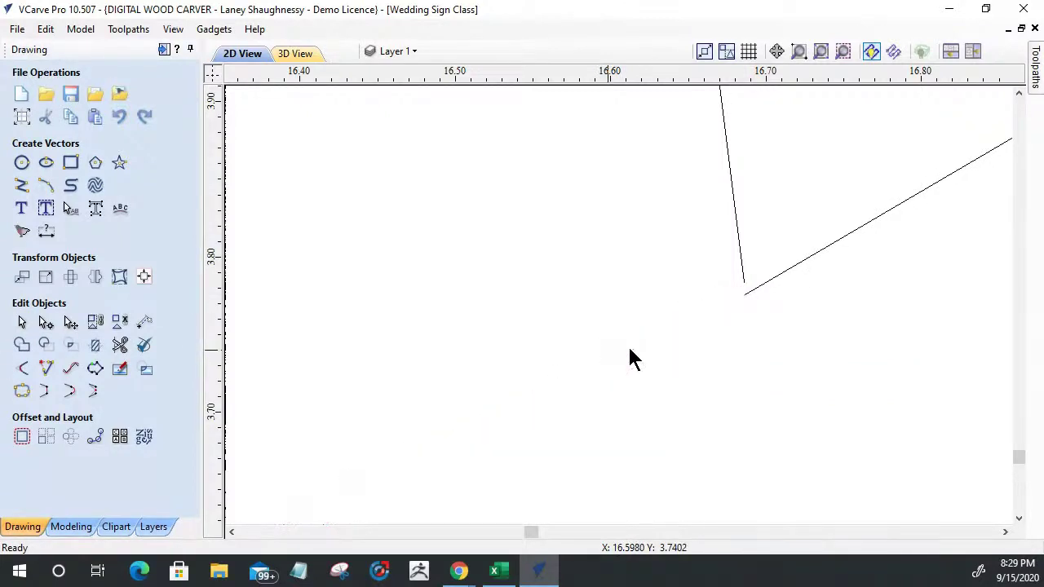
pyautogui.click(743, 245)
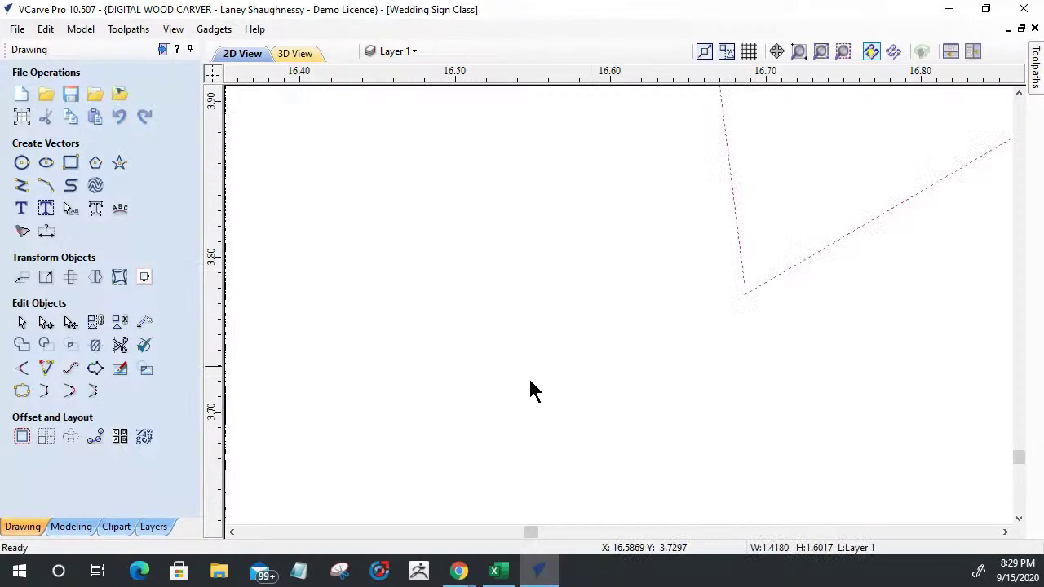
pyautogui.click(45, 392)
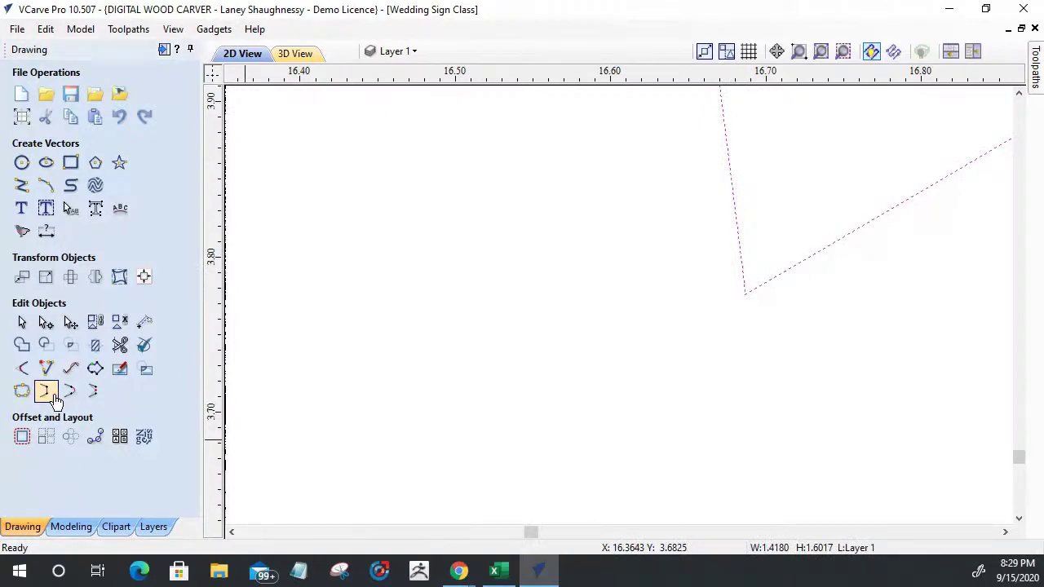
# Cut the outline between the 0 and the second 2 at its rounded end and on the lower edge just beneath it
pyautogui.scroll(-10, 782, 295)
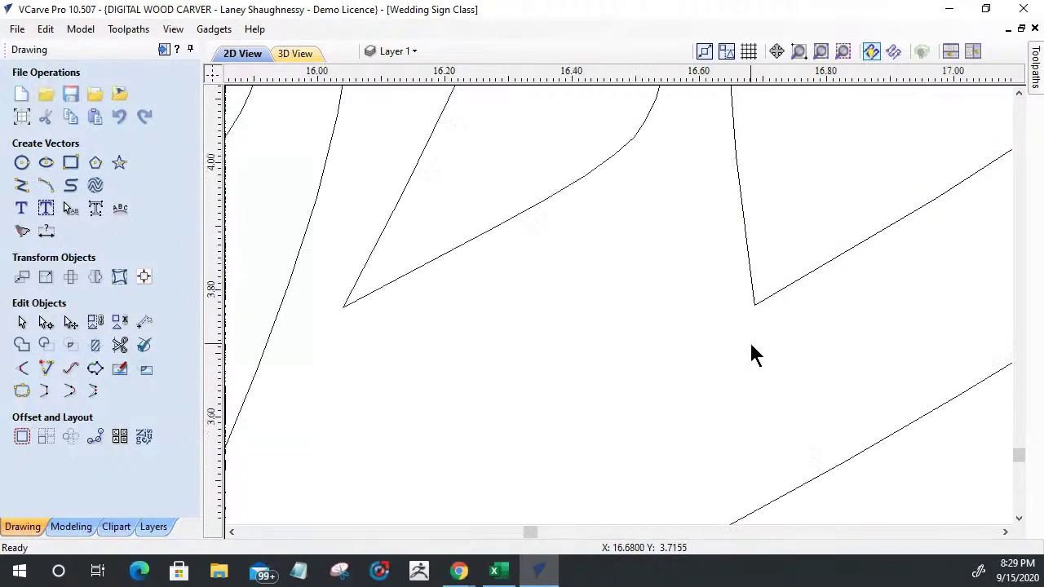
pyautogui.scroll(4, 927, 218)
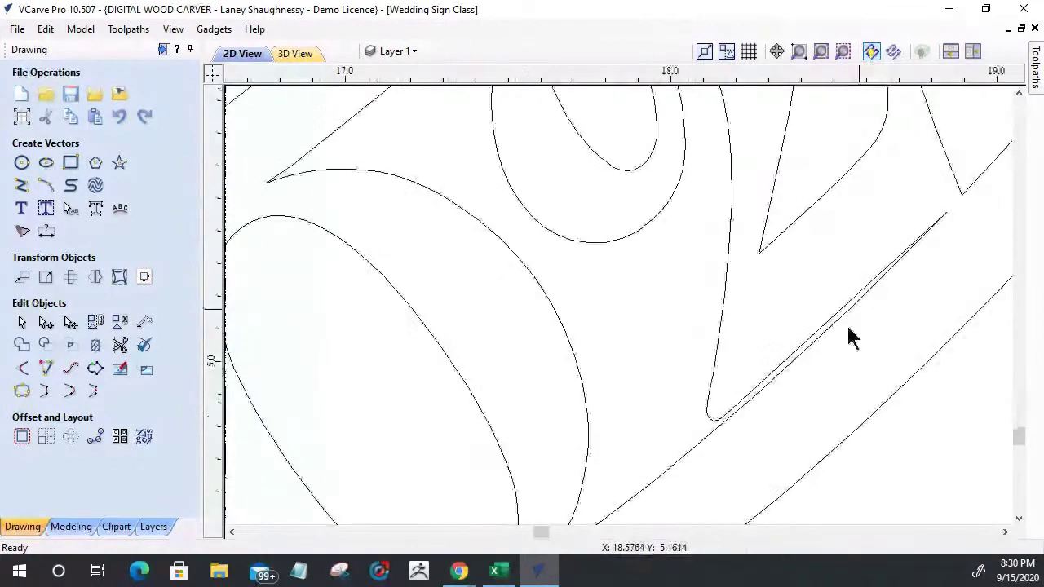
pyautogui.click(779, 372)
pyautogui.scroll(3, 715, 433)
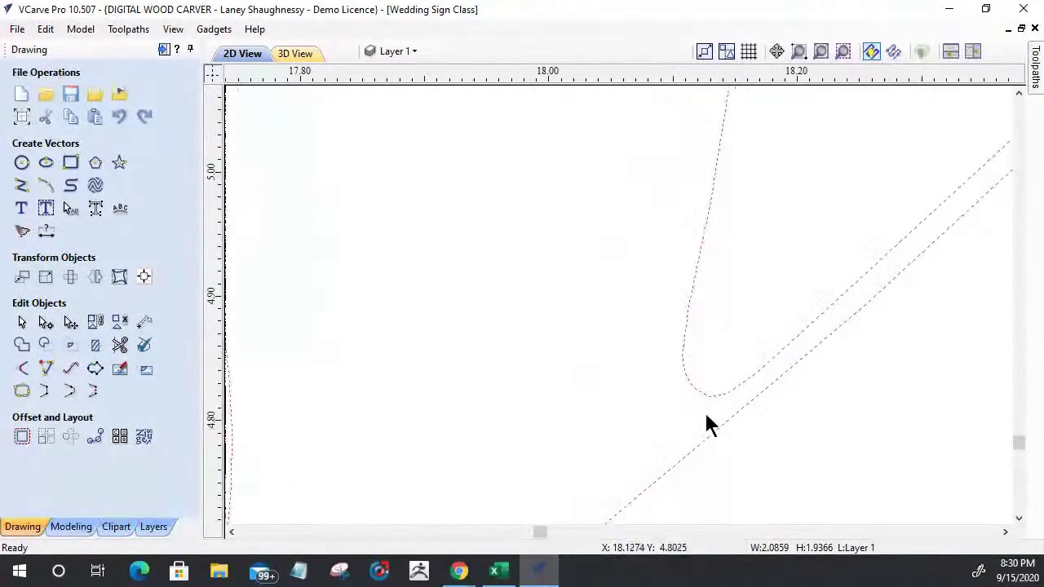
pyautogui.click(45, 323)
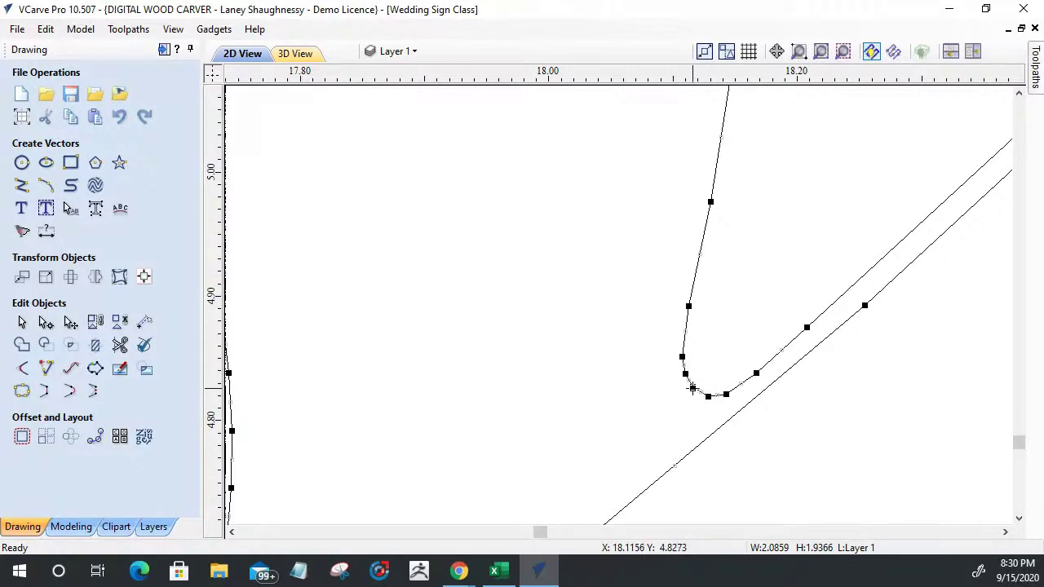
pyautogui.rightClick(693, 390)
pyautogui.click(721, 223)
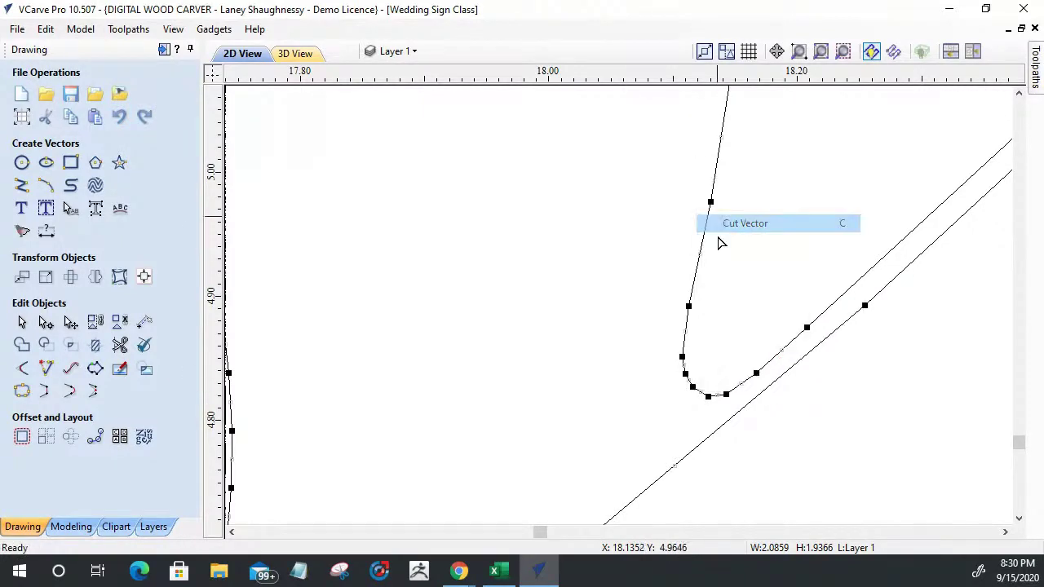
pyautogui.rightClick(714, 426)
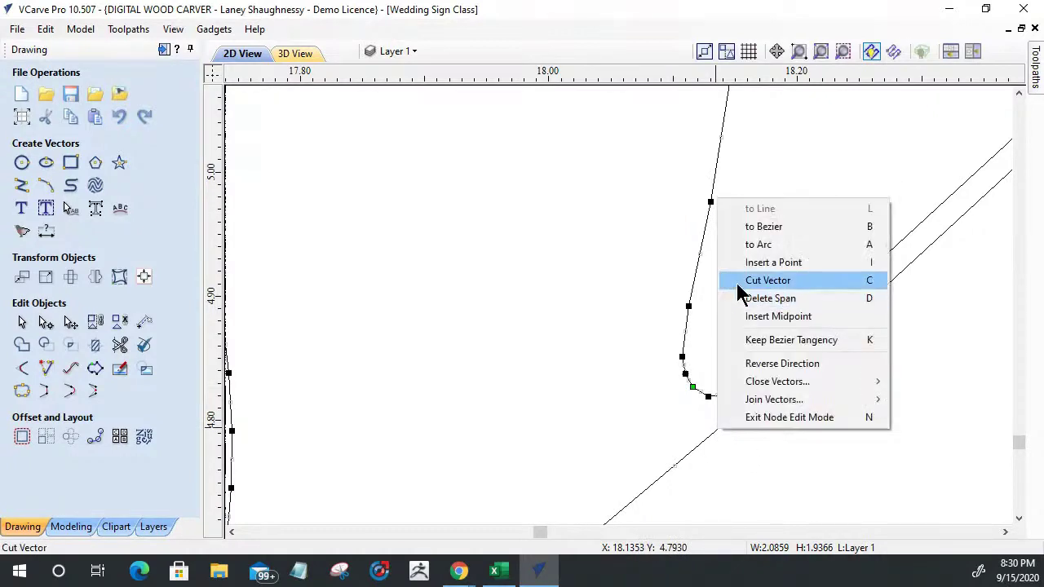
pyautogui.click(737, 284)
# Delete the cut-off sliver beneath the second 2's foot and close the remaining outline with a straight line
pyautogui.click(22, 323)
pyautogui.click(738, 397)
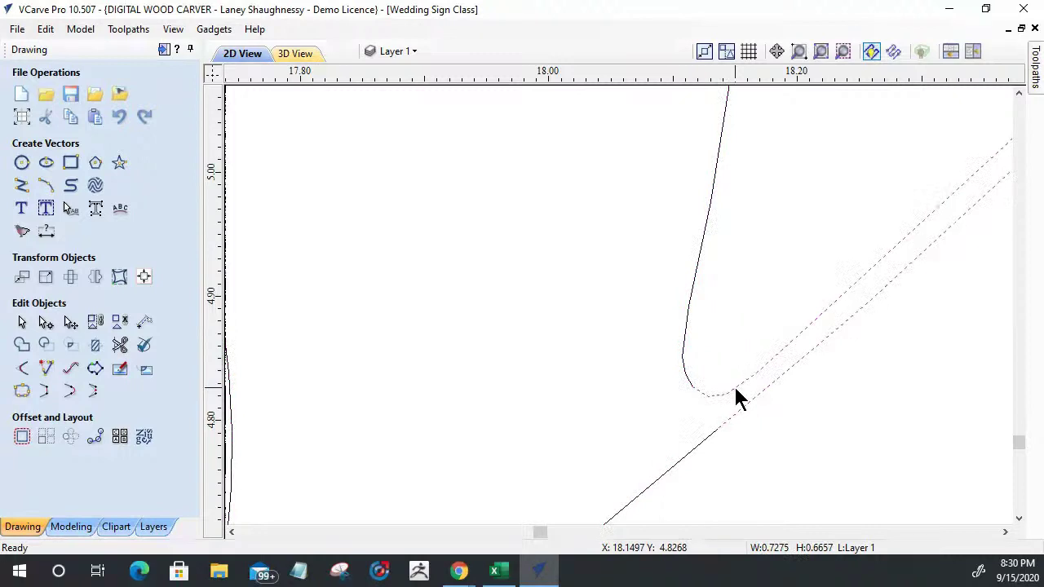
pyautogui.press('Delete')
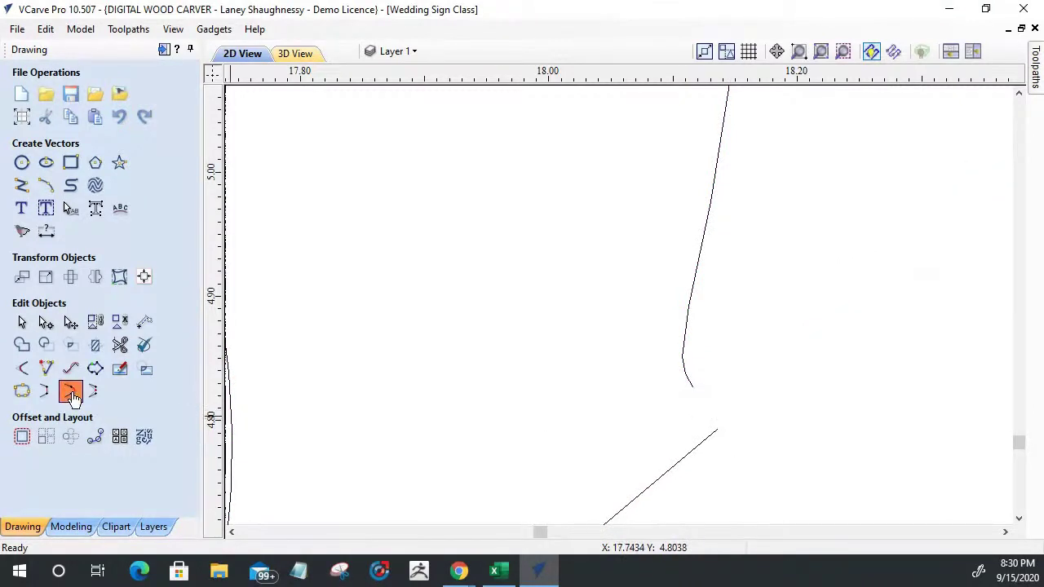
pyautogui.click(691, 374)
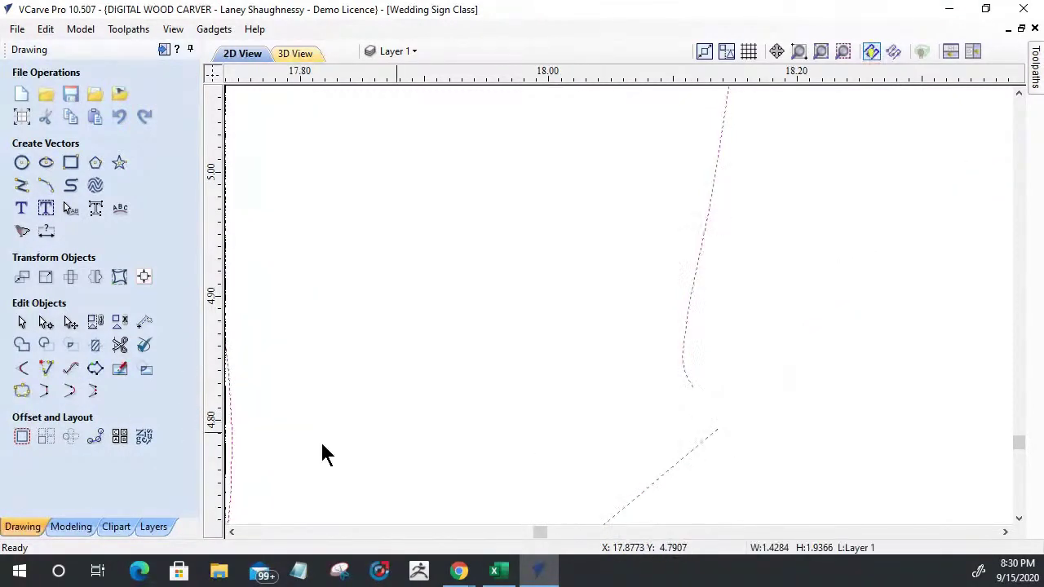
pyautogui.click(45, 392)
pyautogui.scroll(-10, 971, 340)
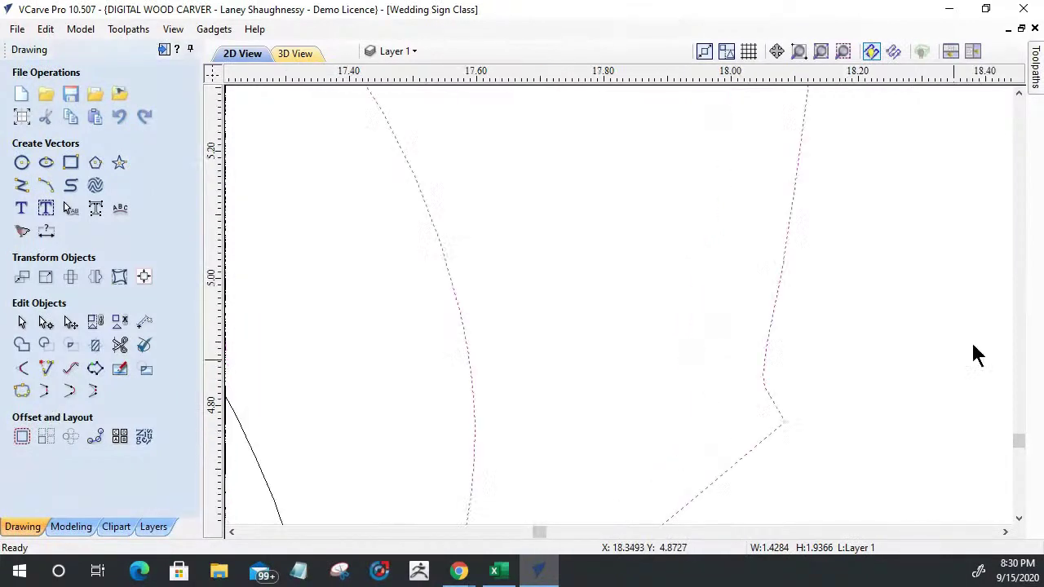
pyautogui.click(844, 473)
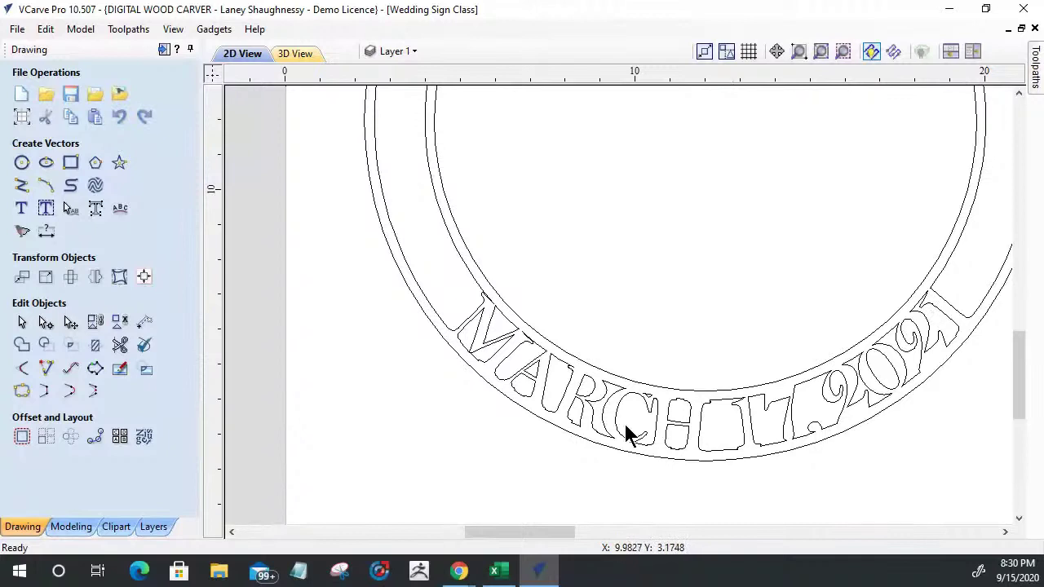
# Examine the upper serifs of the M, A and R in MARCH for thin slivers along the inner ring
pyautogui.scroll(4, 499, 355)
pyautogui.scroll(3, 589, 310)
pyautogui.click(575, 345)
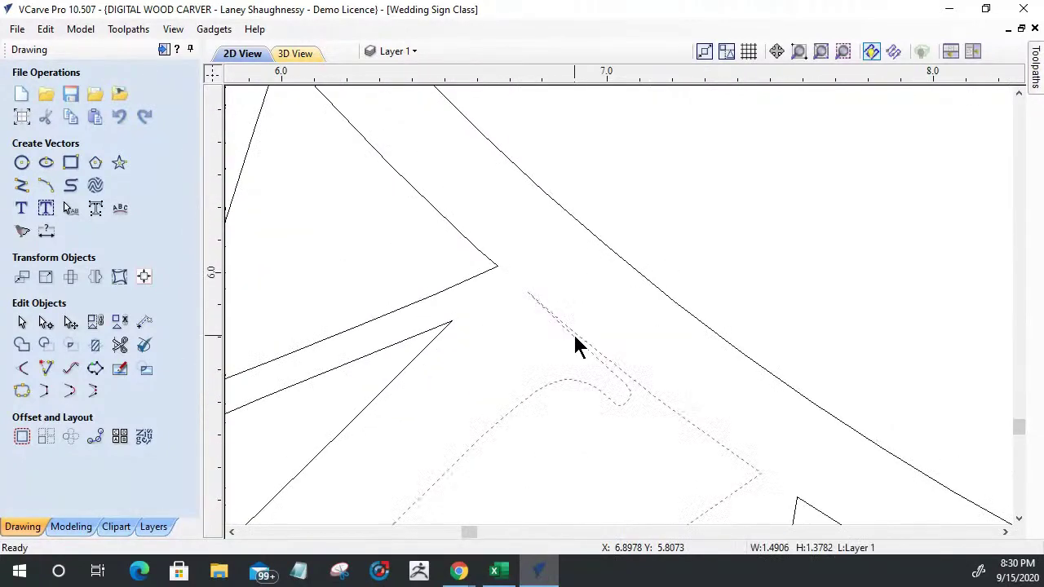
pyautogui.scroll(-8, 576, 346)
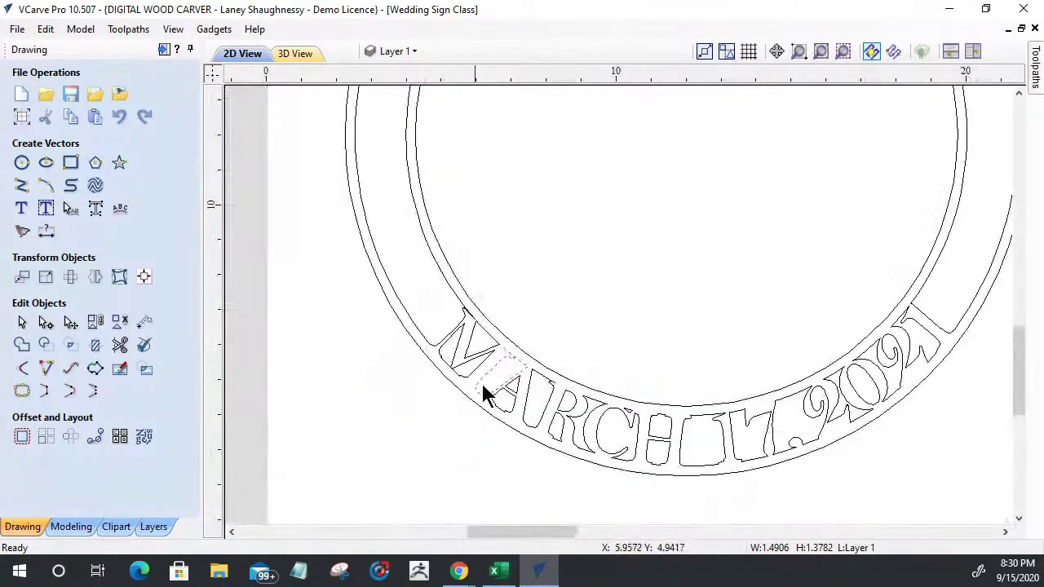
pyautogui.scroll(3, 546, 428)
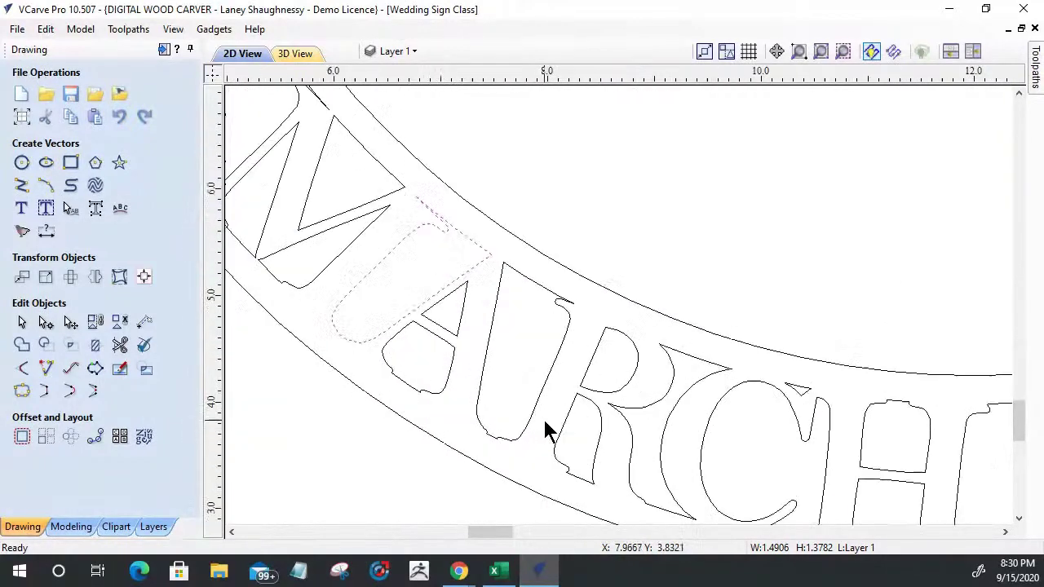
pyautogui.scroll(3, 564, 300)
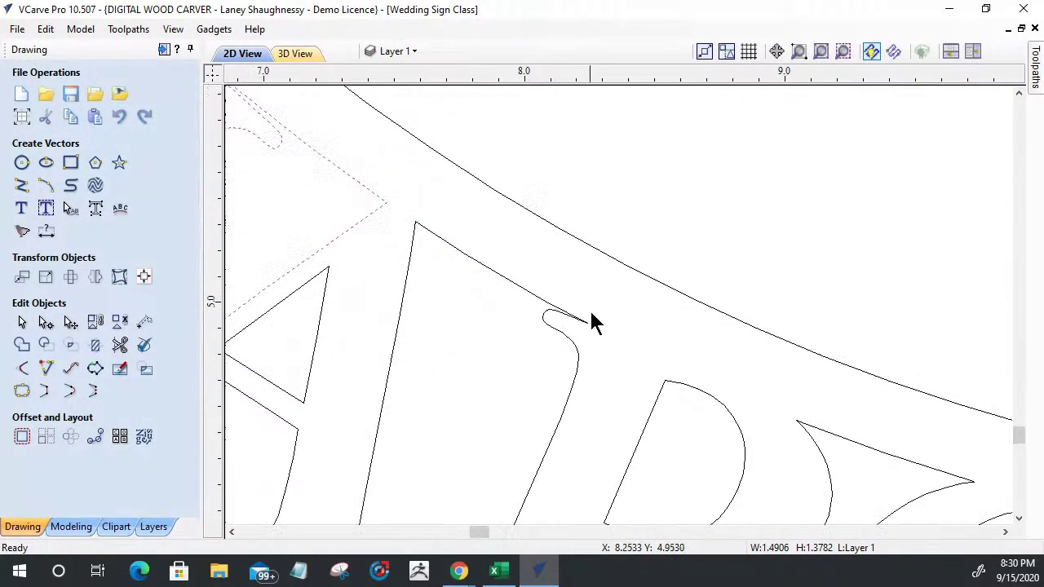
pyautogui.scroll(-3, 593, 322)
pyautogui.scroll(3, 506, 338)
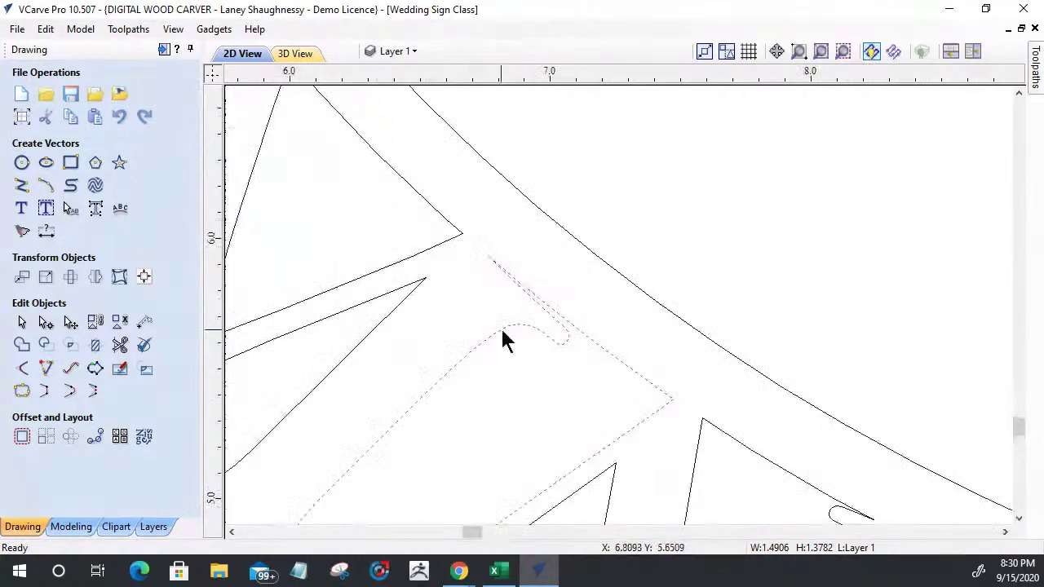
pyautogui.scroll(-3, 438, 217)
pyautogui.scroll(1, 430, 219)
pyautogui.scroll(-1, 412, 220)
pyautogui.scroll(3, 575, 229)
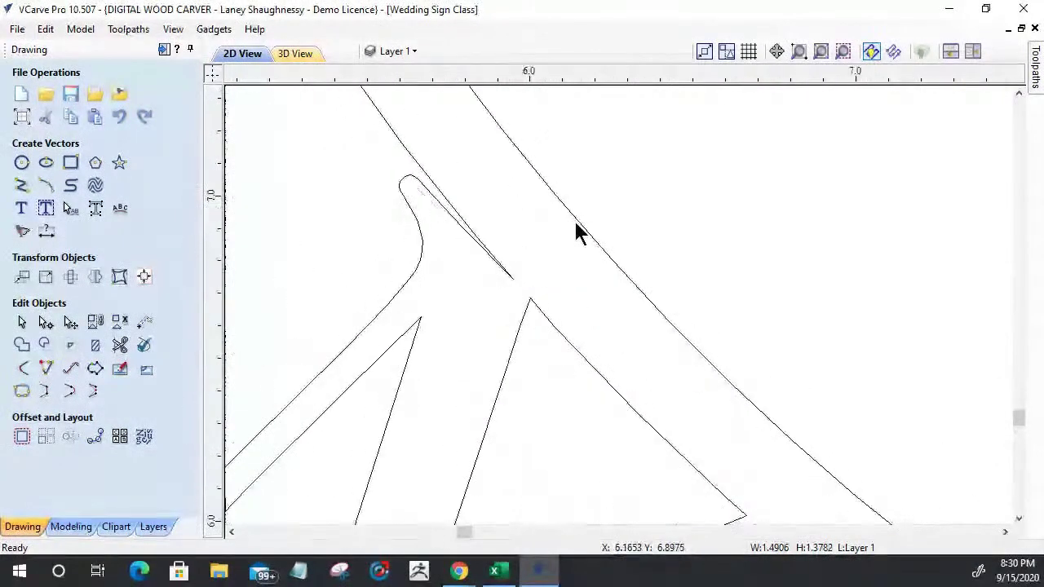
pyautogui.scroll(-5, 424, 306)
pyautogui.click(645, 450)
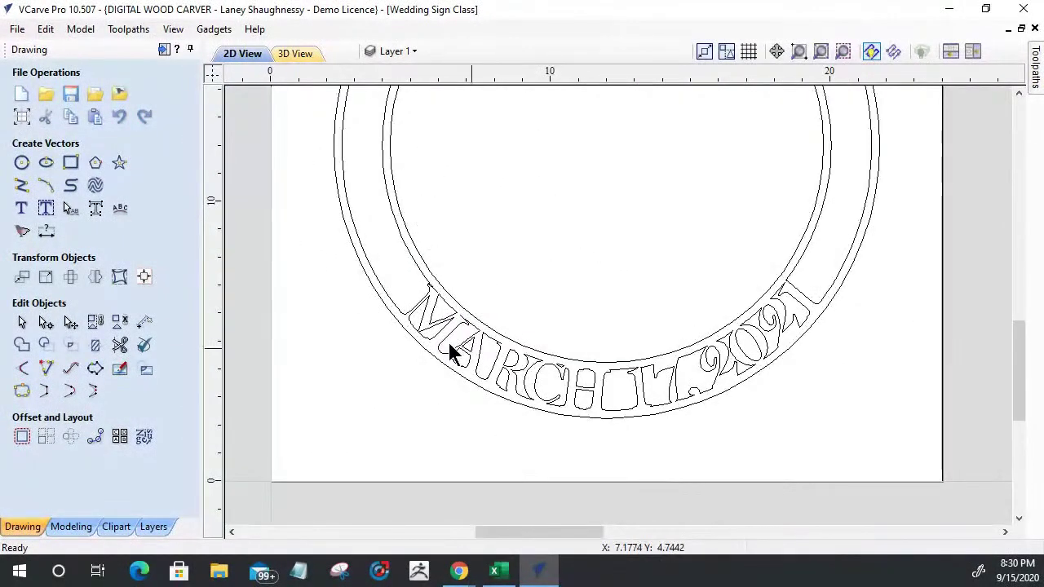
# Scale the large P outline down to about 7.4 by 9.8 inches and move it to the center of the ring
pyautogui.scroll(-3, 781, 362)
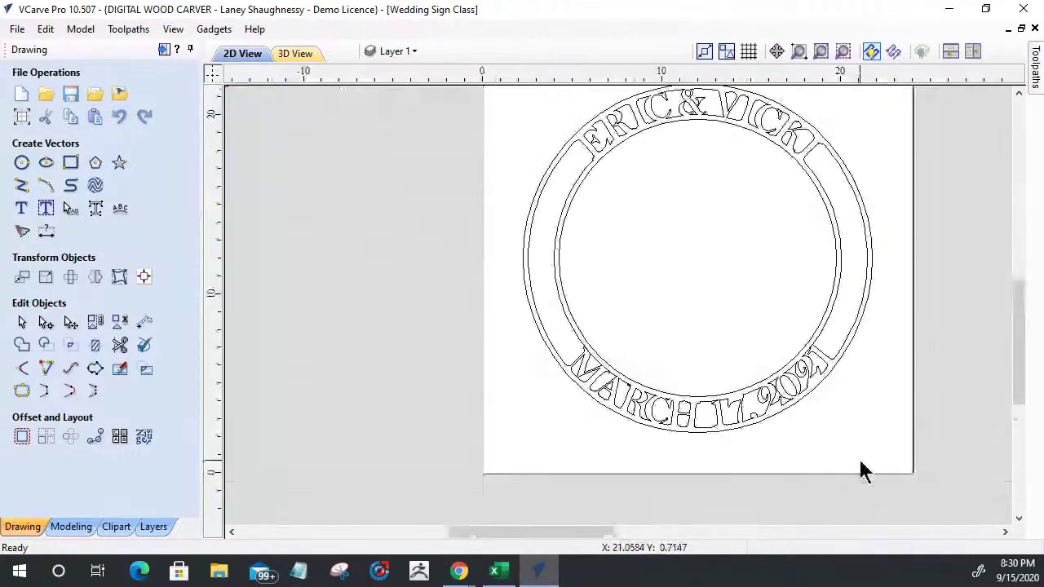
pyautogui.scroll(1, 637, 375)
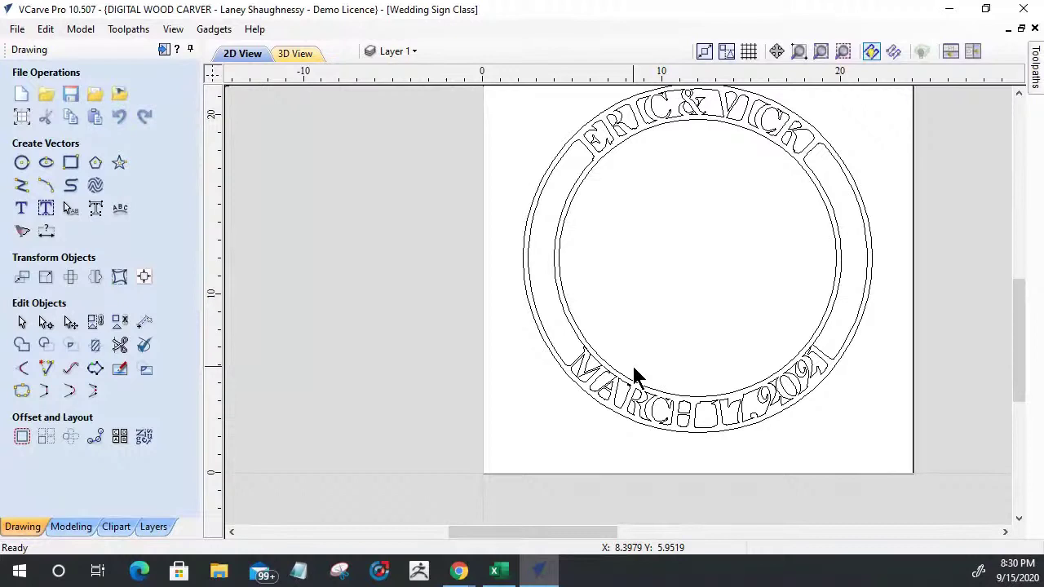
pyautogui.scroll(-3, 659, 276)
pyautogui.scroll(-2, 659, 276)
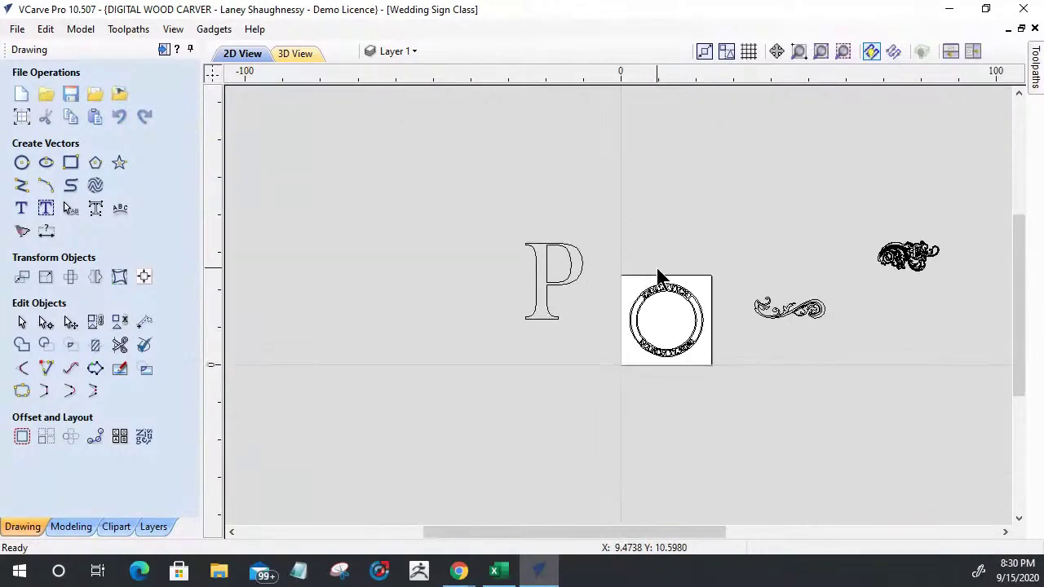
pyautogui.moveTo(474, 200); pyautogui.dragTo(586, 372)
pyautogui.click(547, 291)
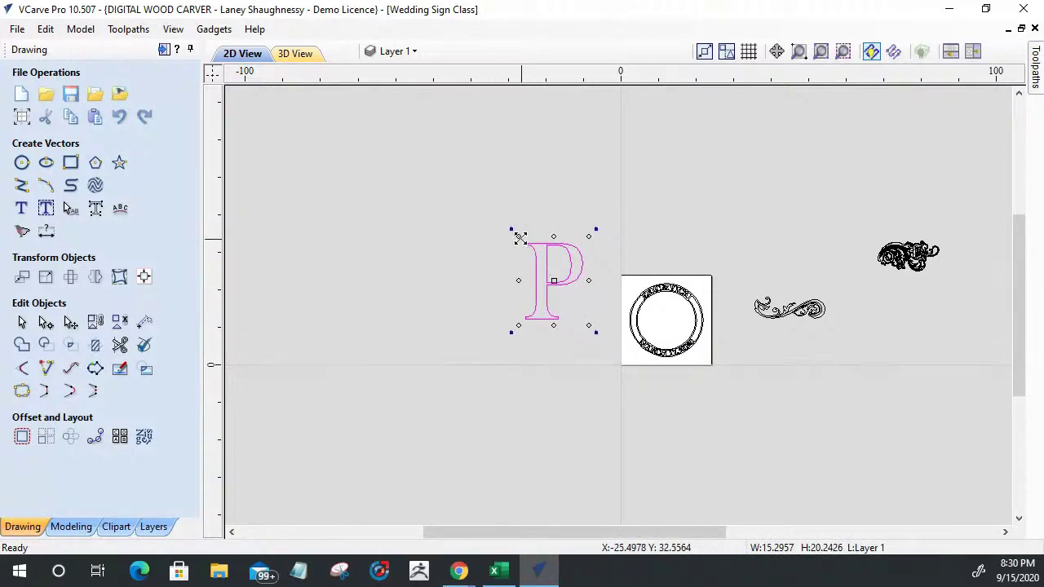
pyautogui.moveTo(521, 238); pyautogui.dragTo(540, 266)
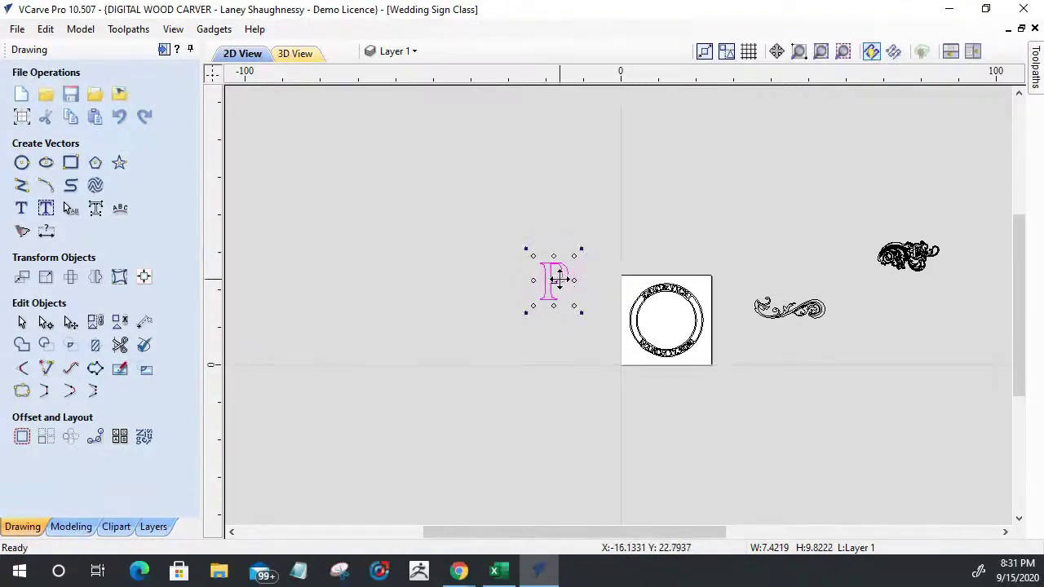
pyautogui.moveTo(557, 279); pyautogui.dragTo(667, 320)
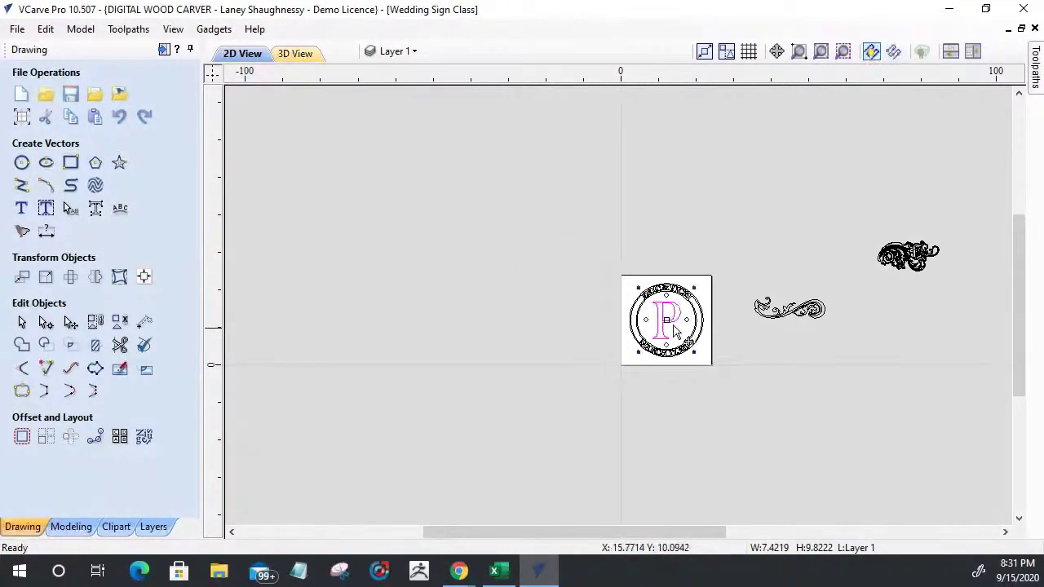
# Enlarge the P about its center to roughly 8.45 by 11.19 inches so it fills more of the ring's opening
pyautogui.scroll(4, 667, 320)
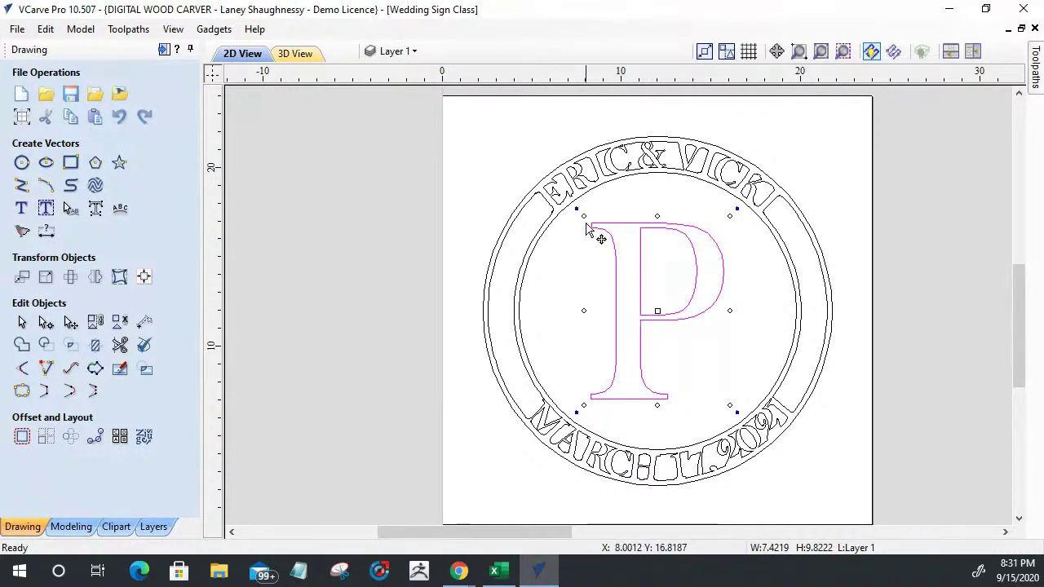
pyautogui.moveTo(584, 215)
pyautogui.mouseDown()
pyautogui.moveTo(571, 201)
pyautogui.moveTo(620, 259)
pyautogui.moveTo(577, 198)
pyautogui.moveTo(583, 211)
pyautogui.mouseUp()
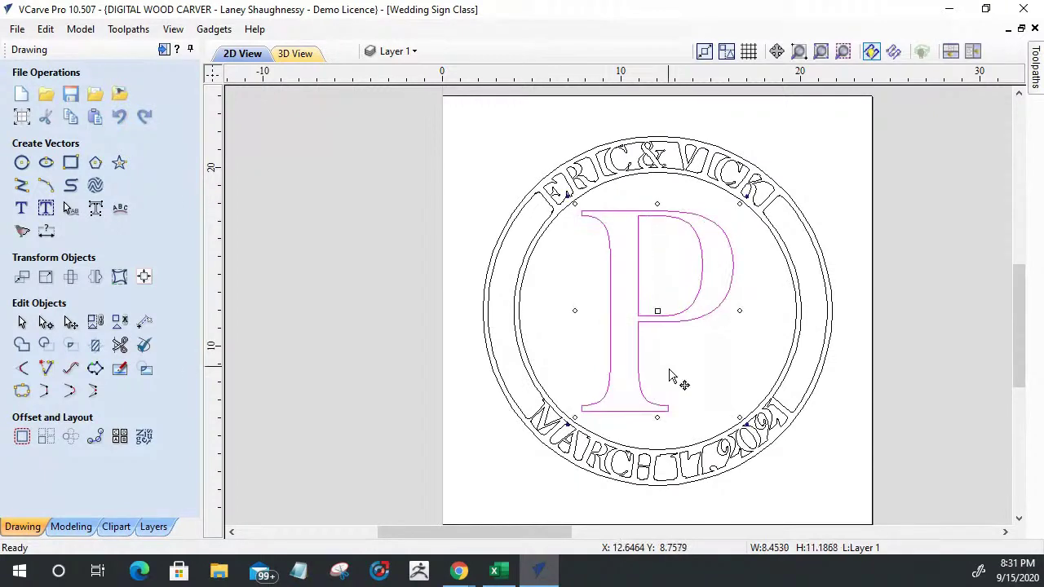
pyautogui.scroll(-1, 691, 387)
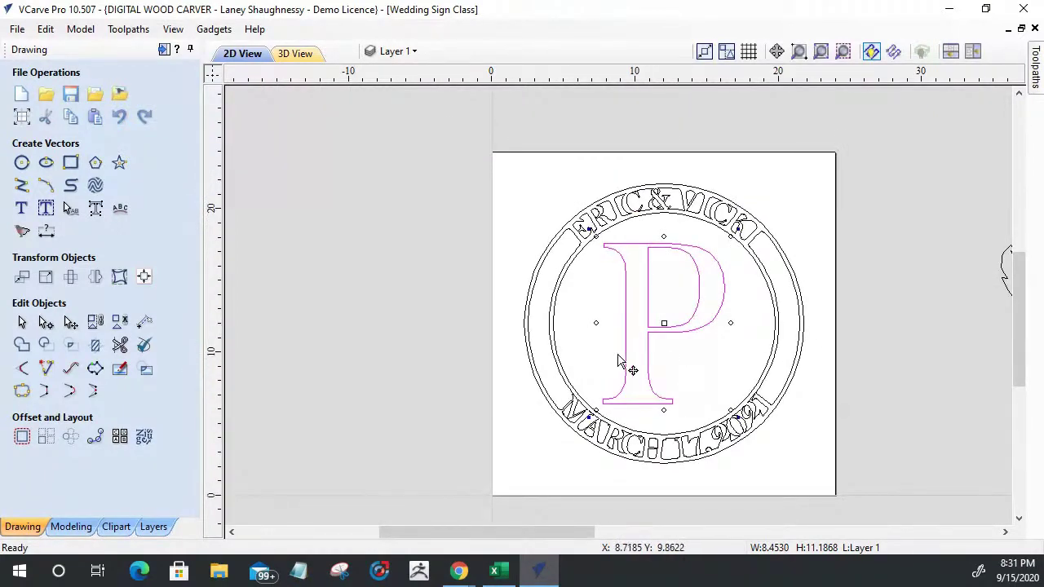
pyautogui.scroll(2, 622, 366)
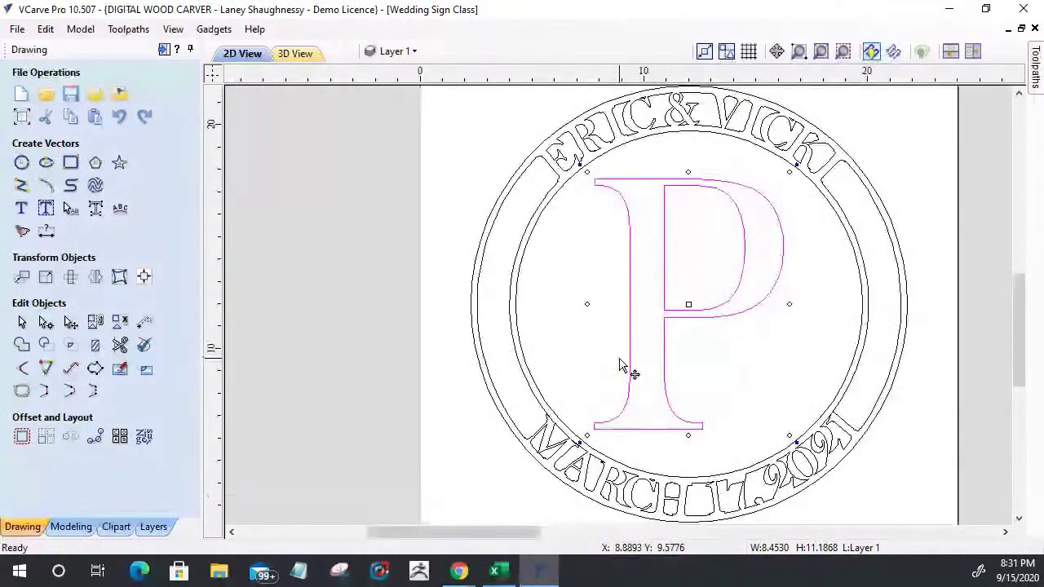
pyautogui.scroll(-1, 621, 366)
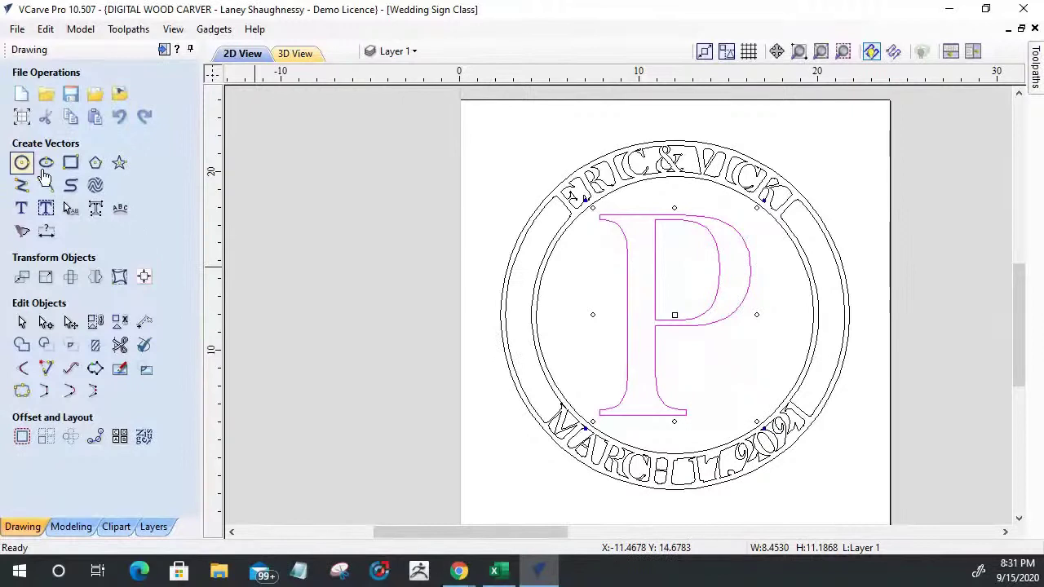
# Draw a square-cornered horizontal rectangle across the P and inner ring, sized 17 inches wide by 2.25 inches high
pyautogui.click(70, 162)
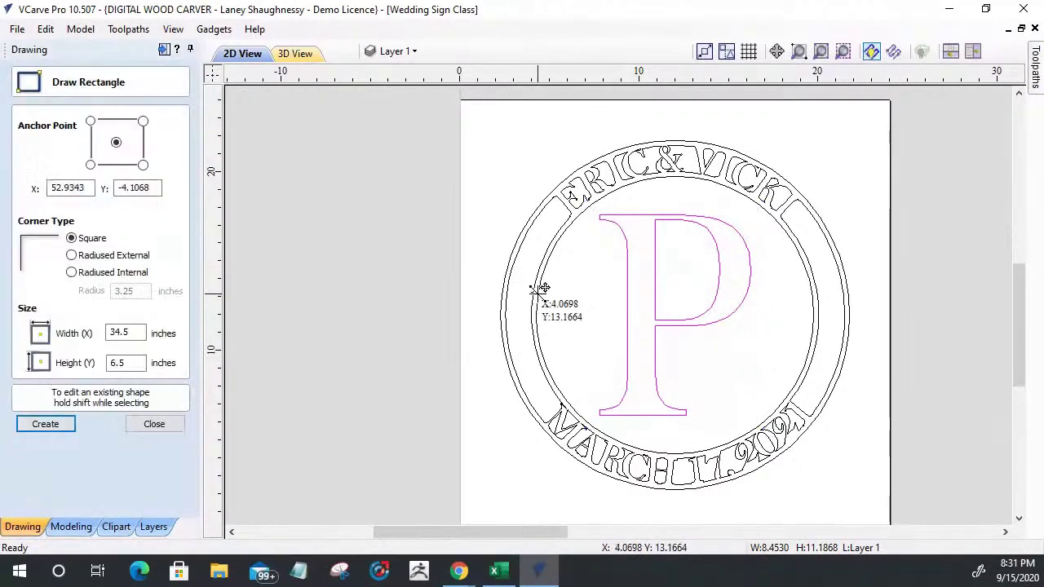
pyautogui.moveTo(534, 292); pyautogui.dragTo(835, 341)
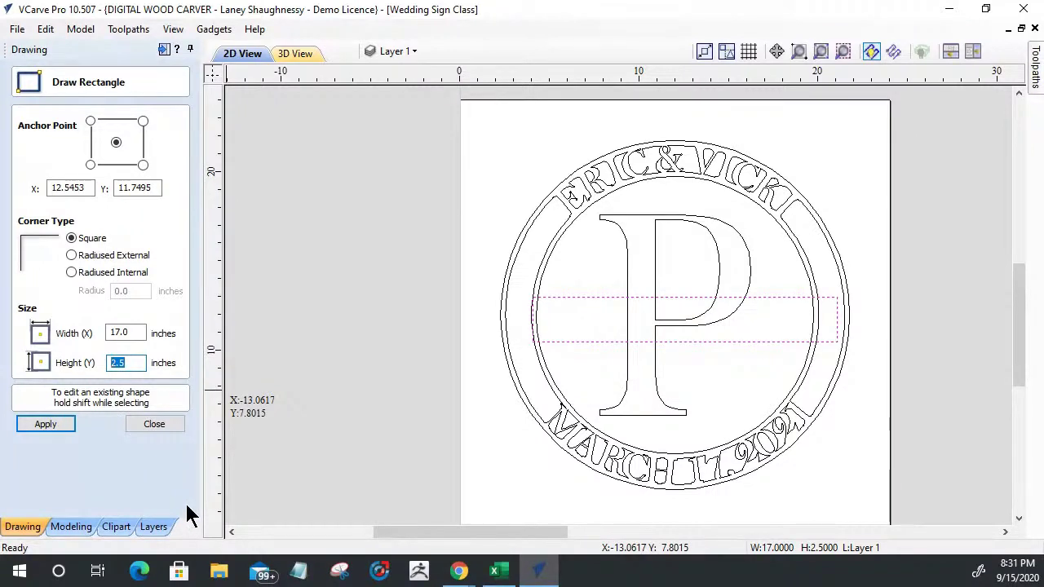
pyautogui.write('2')
pyautogui.click(47, 425)
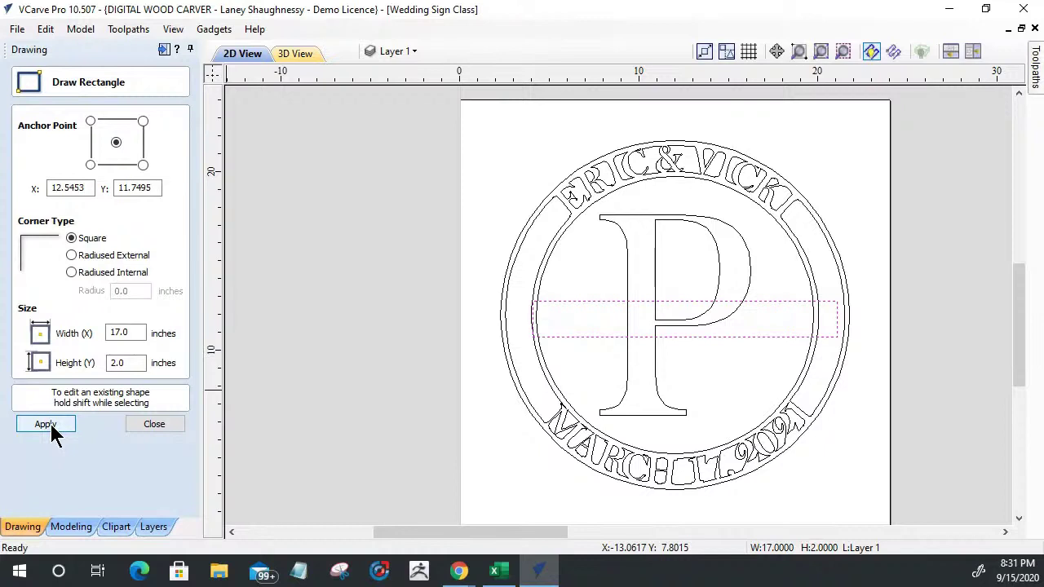
pyautogui.moveTo(119, 363); pyautogui.dragTo(145, 363)
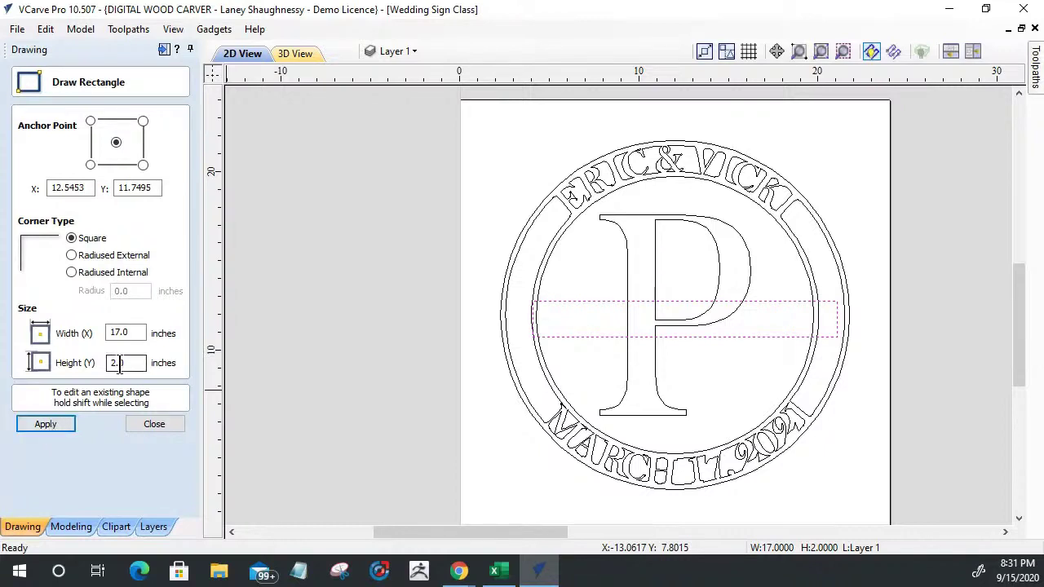
pyautogui.write('25')
pyautogui.click(41, 422)
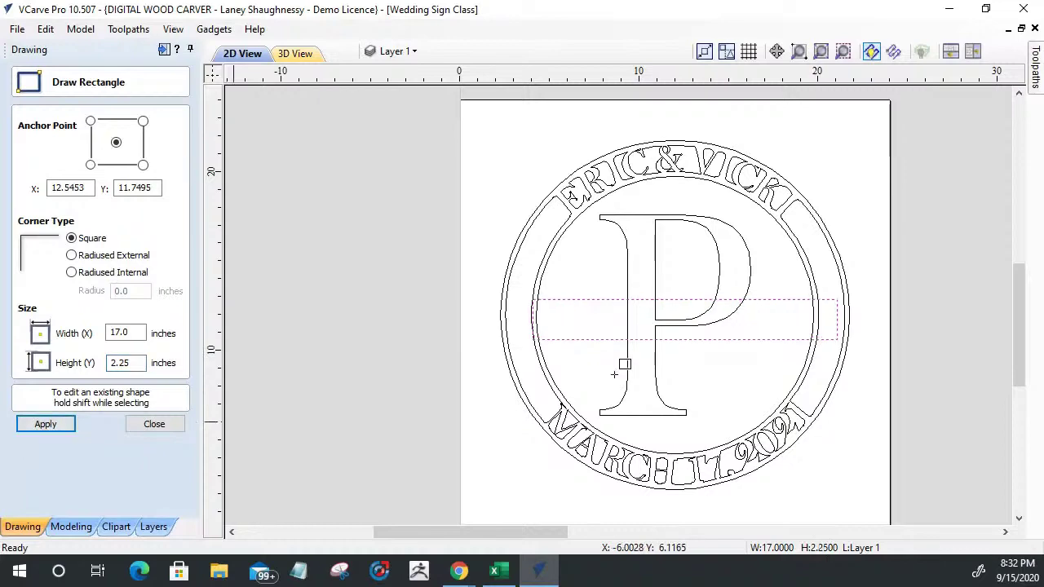
pyautogui.scroll(3, 694, 377)
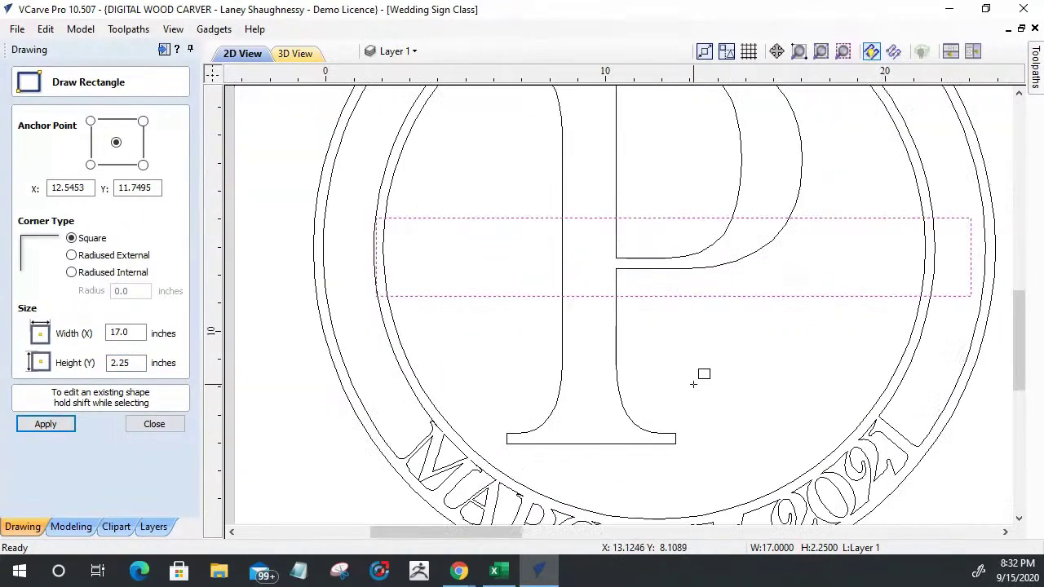
pyautogui.scroll(-4, 694, 383)
pyautogui.scroll(2, 691, 377)
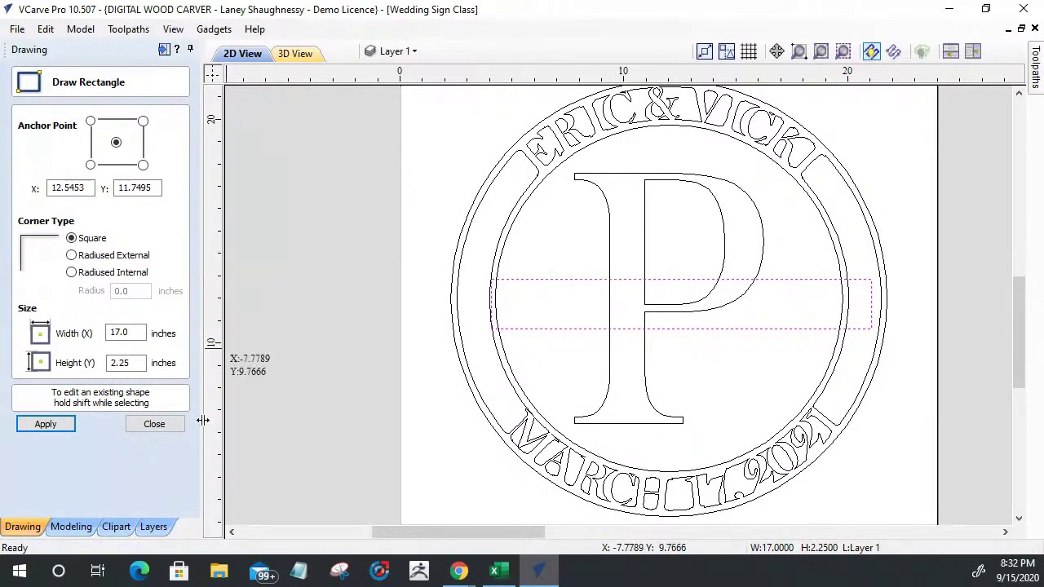
pyautogui.click(156, 428)
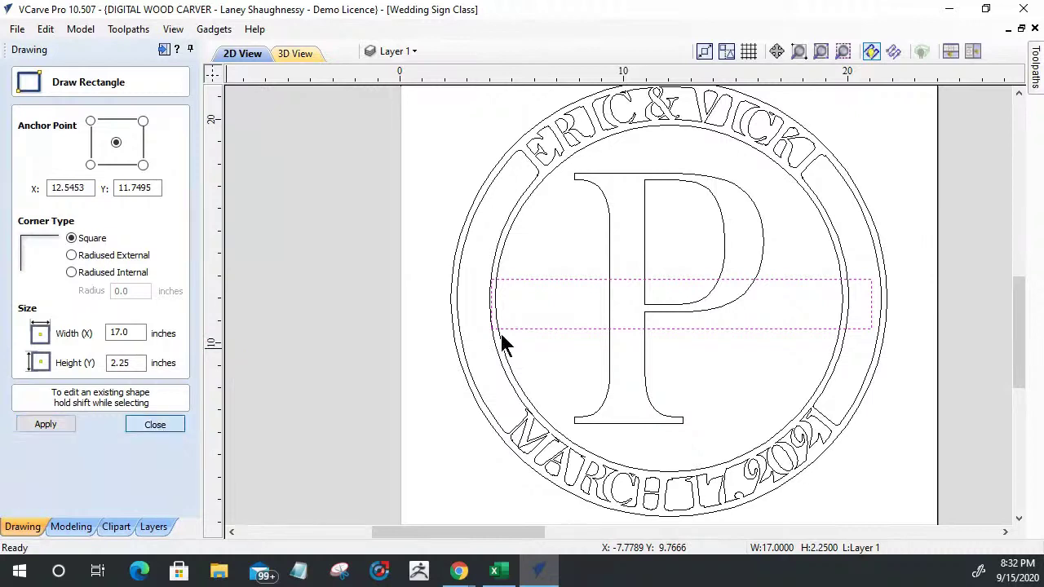
# Center the rectangle on the material both horizontally and vertically
pyautogui.click(149, 278)
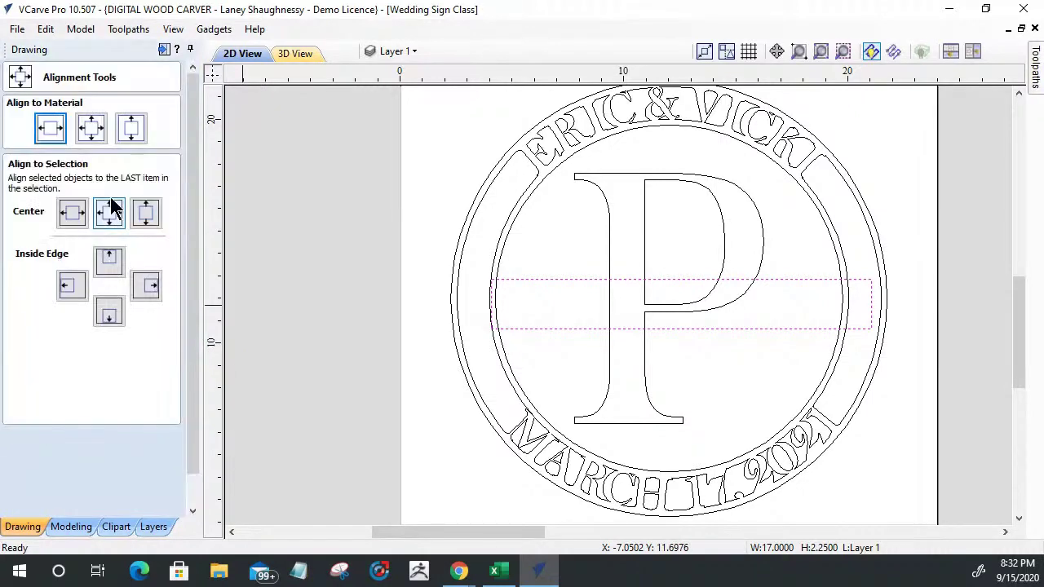
pyautogui.click(88, 137)
pyautogui.scroll(-1, 139, 499)
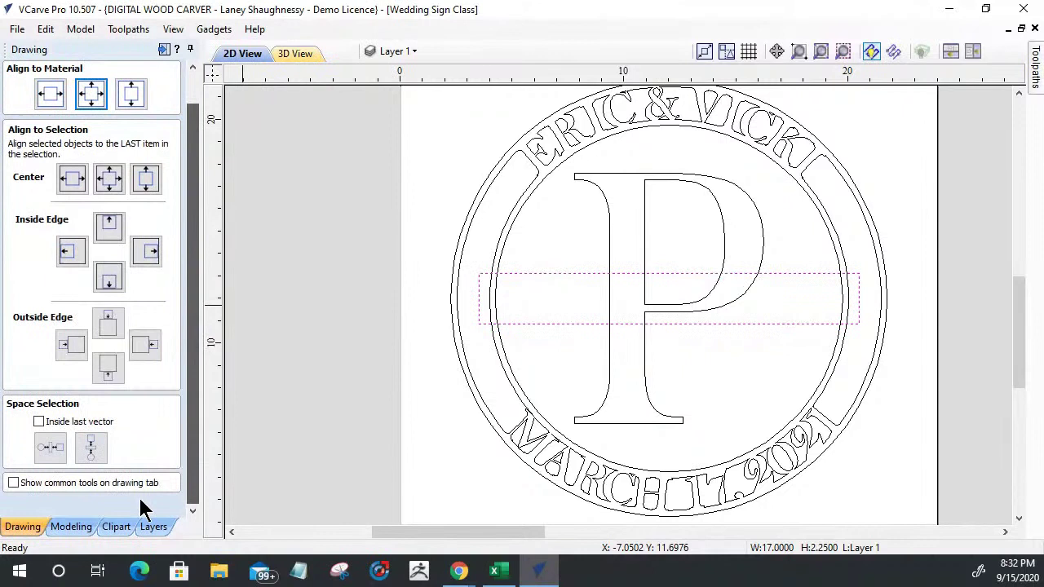
pyautogui.press('Escape')
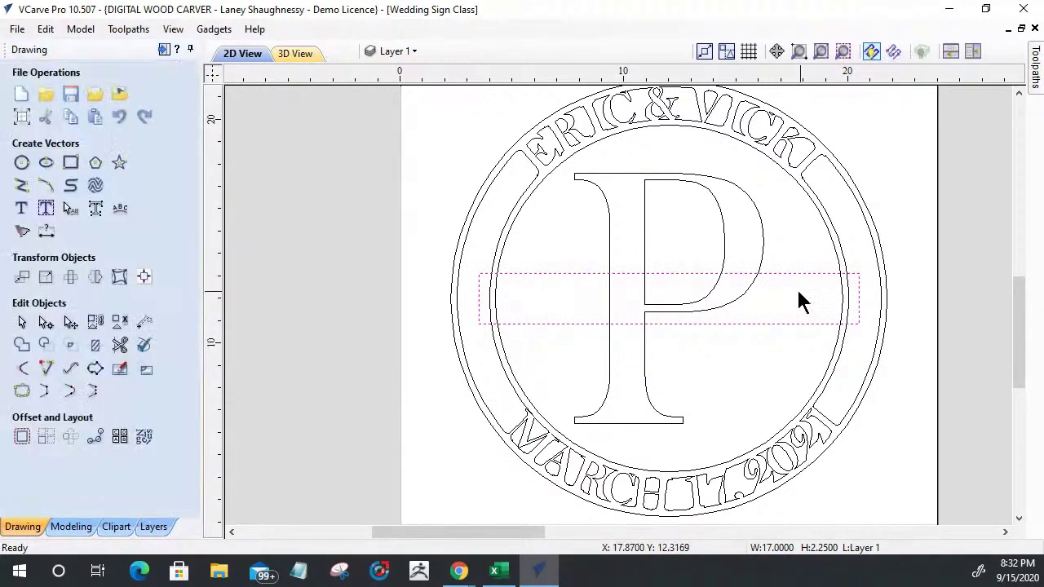
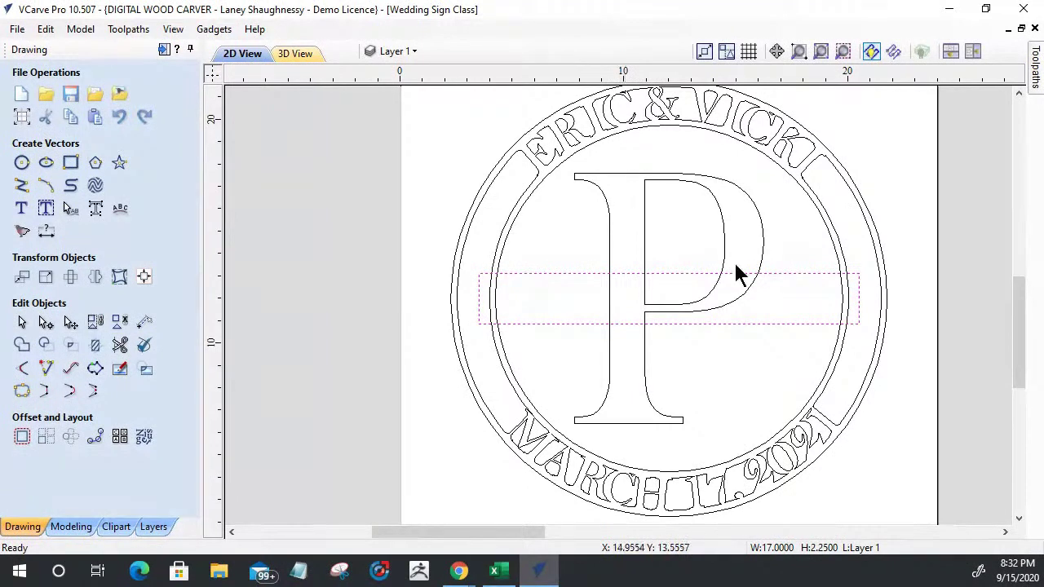
# Nudge the rectangle up and down in small increments, leaving it slightly below center across the lower bowl of the P
pyautogui.click(580, 274)
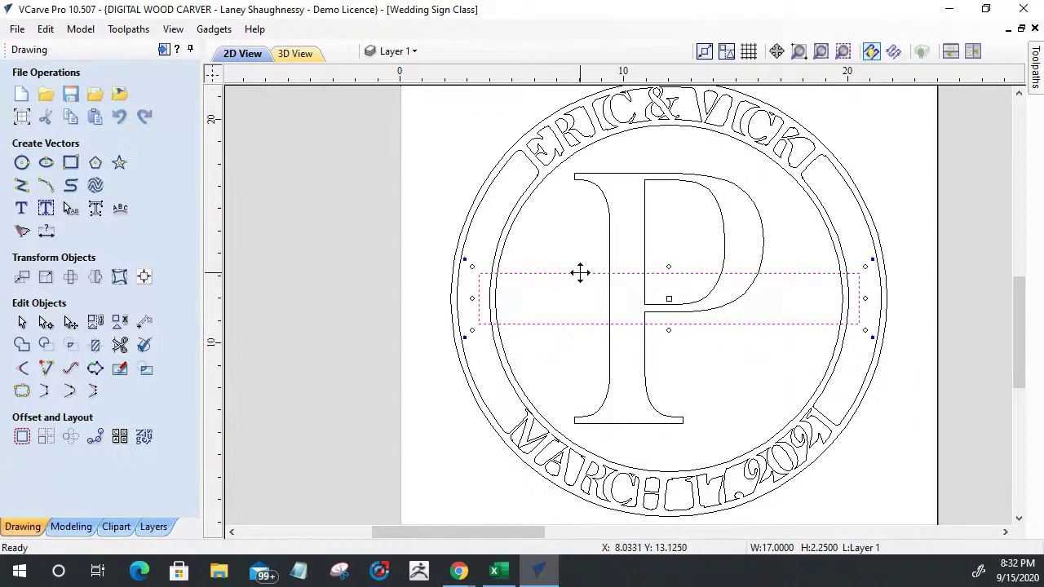
pyautogui.press('Down')
pyautogui.press('Down')
pyautogui.press('Down')
pyautogui.press('Down')
pyautogui.press('Down')
pyautogui.press('Down')
pyautogui.press('Up')
pyautogui.press('Up')
pyautogui.press('Up')
pyautogui.press('Up')
pyautogui.press('Up')
pyautogui.press('Up')
pyautogui.press('Up')
pyautogui.press('Down')
pyautogui.press('Down')
pyautogui.press('Down')
pyautogui.press('Down')
pyautogui.press('Down')
pyautogui.press('Down')
pyautogui.press('Up')
pyautogui.press('Up')
pyautogui.press('Up')
pyautogui.press('Up')
pyautogui.press('Down')
pyautogui.press('Down')
pyautogui.press('Down')
pyautogui.press('Down')
pyautogui.press('Down')
pyautogui.press('Down')
pyautogui.press('Up')
pyautogui.press('Up')
pyautogui.press('Up')
pyautogui.press('Up')
pyautogui.press('Up')
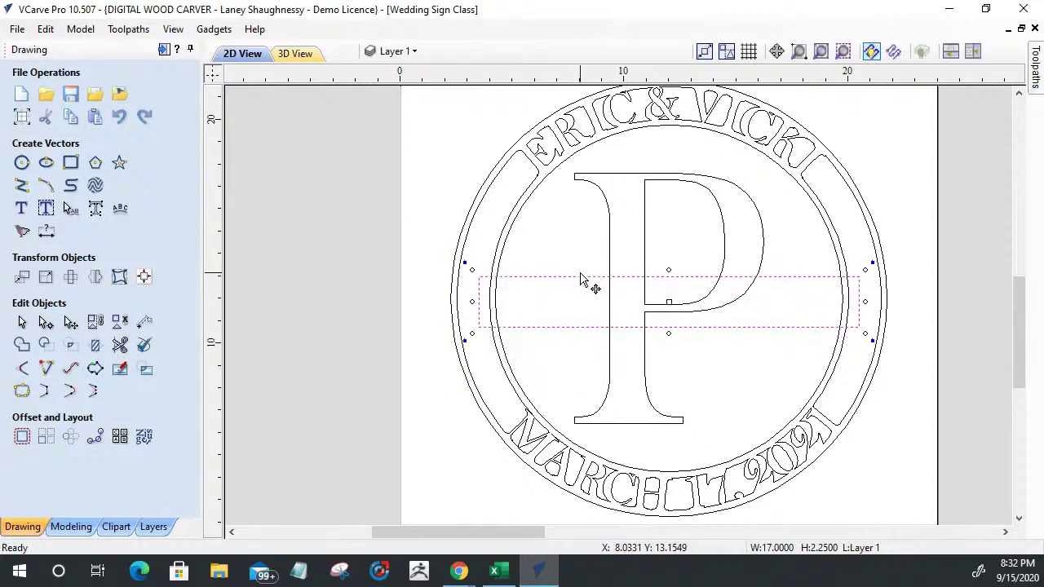
pyautogui.press('Down')
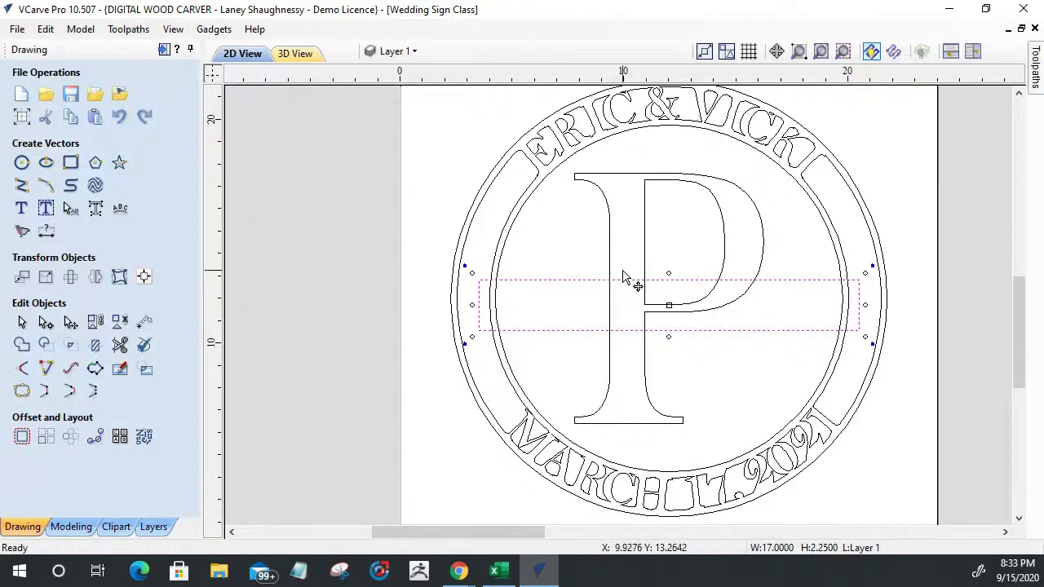
# Move the scroll ornament beside the material onto the lower part of the ring, over the foot of the P
pyautogui.scroll(-3, 625, 249)
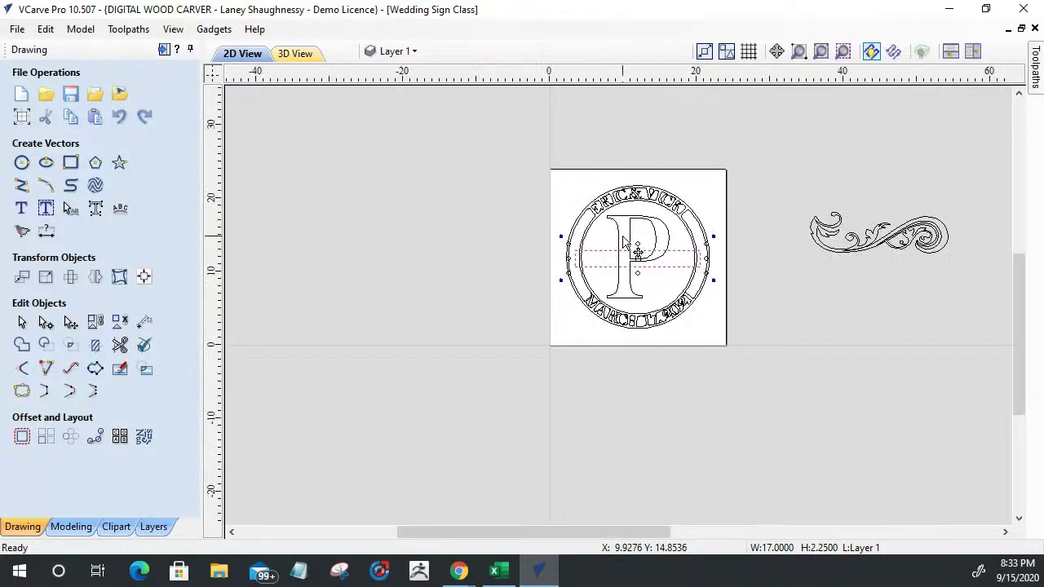
pyautogui.scroll(-1, 624, 239)
pyautogui.click(811, 285)
pyautogui.moveTo(848, 279); pyautogui.dragTo(687, 313)
pyautogui.scroll(3, 687, 314)
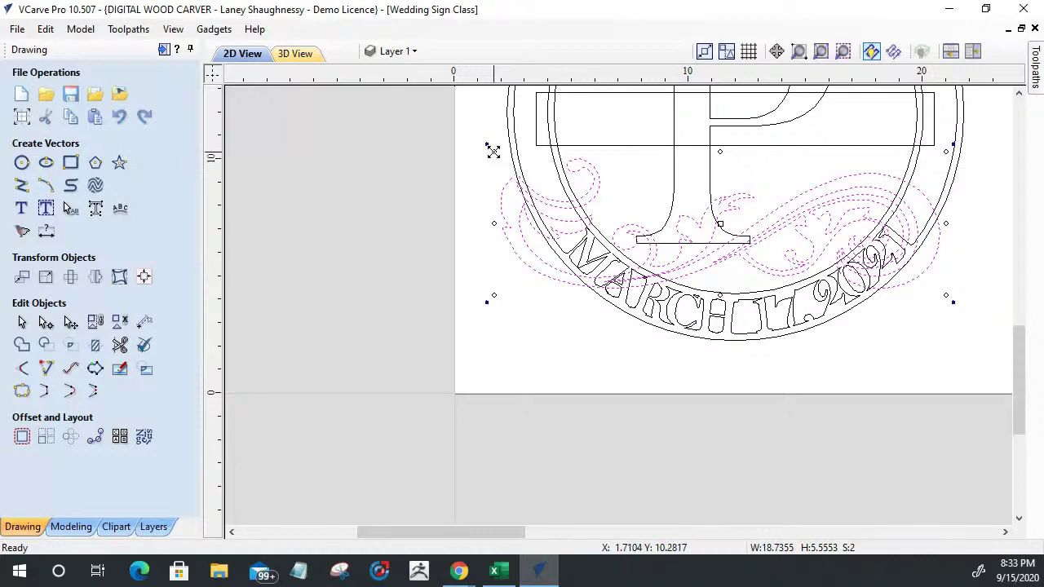
# Scale the scroll ornament down to about 10.1 by 3 inches so it sits over the P's foot inside the ring
pyautogui.moveTo(494, 151); pyautogui.dragTo(605, 214)
pyautogui.scroll(1, 644, 245)
pyautogui.scroll(-3, 628, 253)
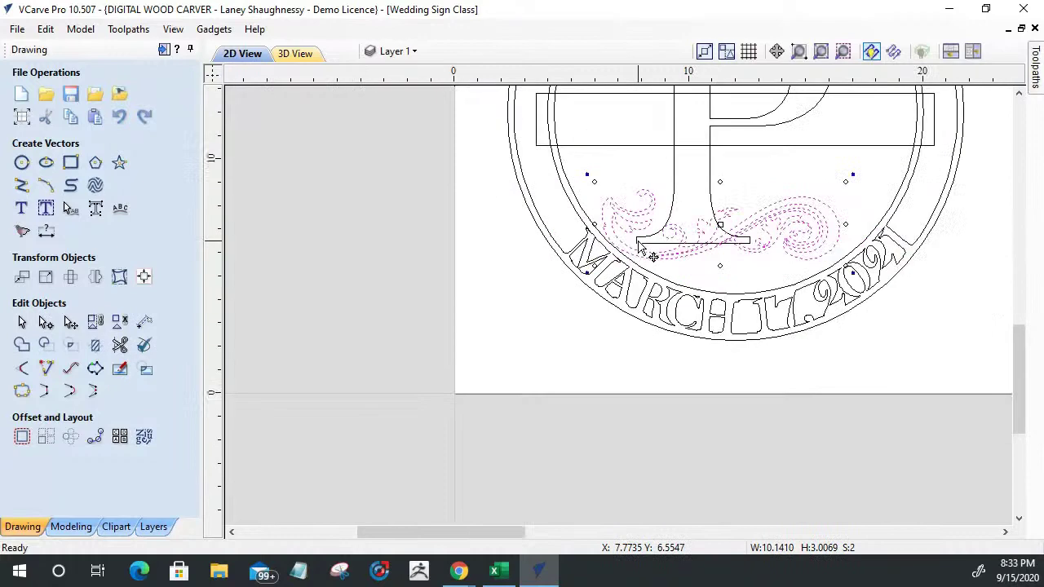
pyautogui.scroll(2, 642, 169)
pyautogui.scroll(1, 642, 169)
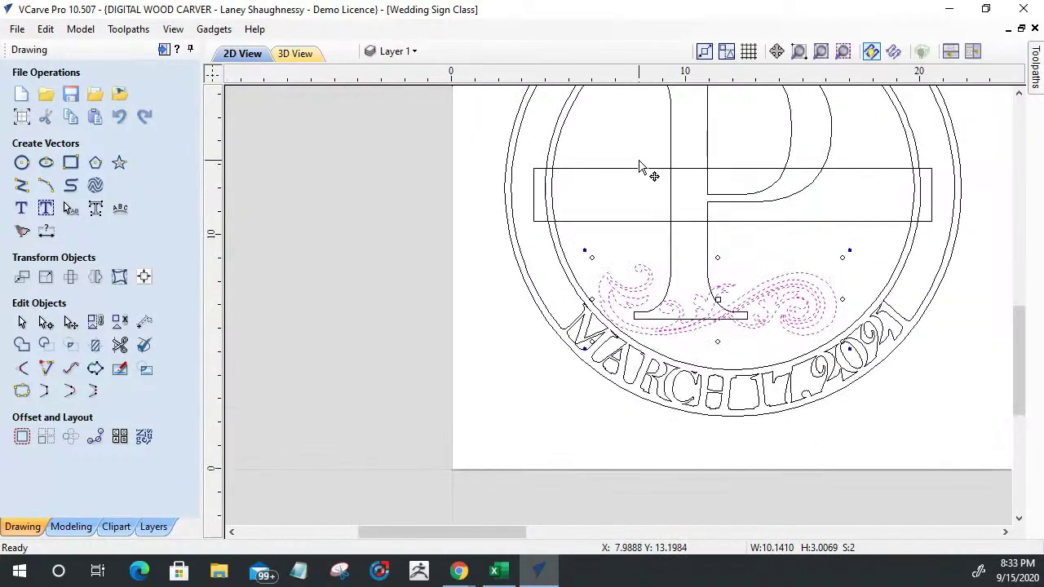
# Select the horizontal rectangle that crosses the P
pyautogui.click(643, 181)
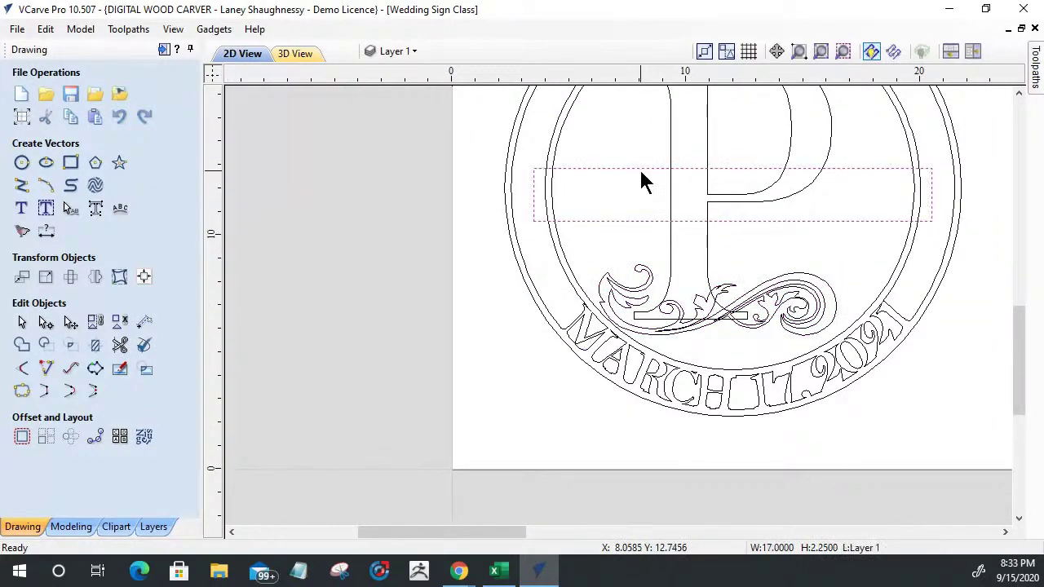
# Try to move the scroll ornament from the foot of the P up to the rectangle's lower edge
pyautogui.click(659, 178)
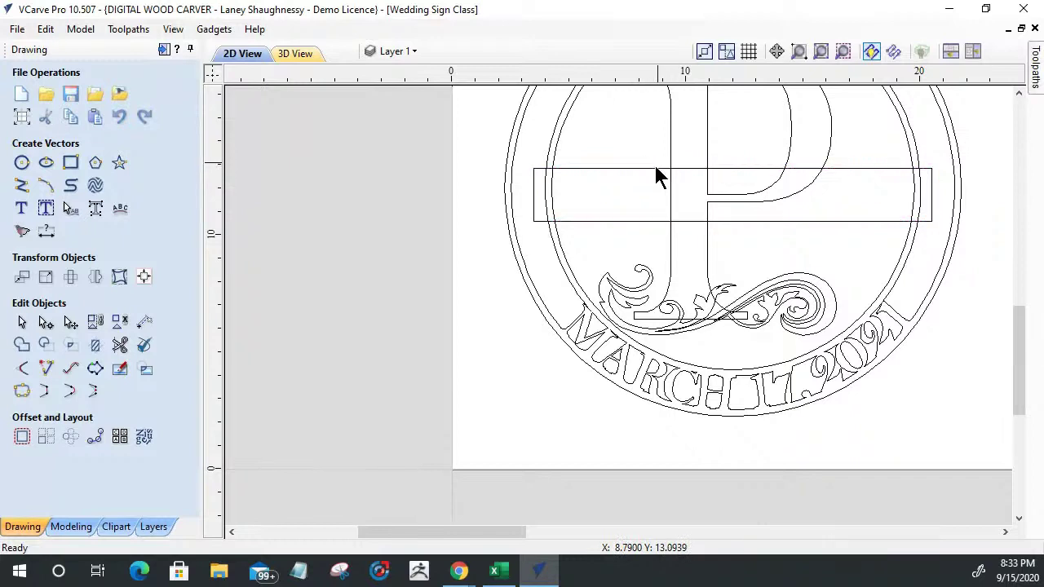
pyautogui.click(665, 303)
pyautogui.moveTo(669, 310); pyautogui.dragTo(674, 239)
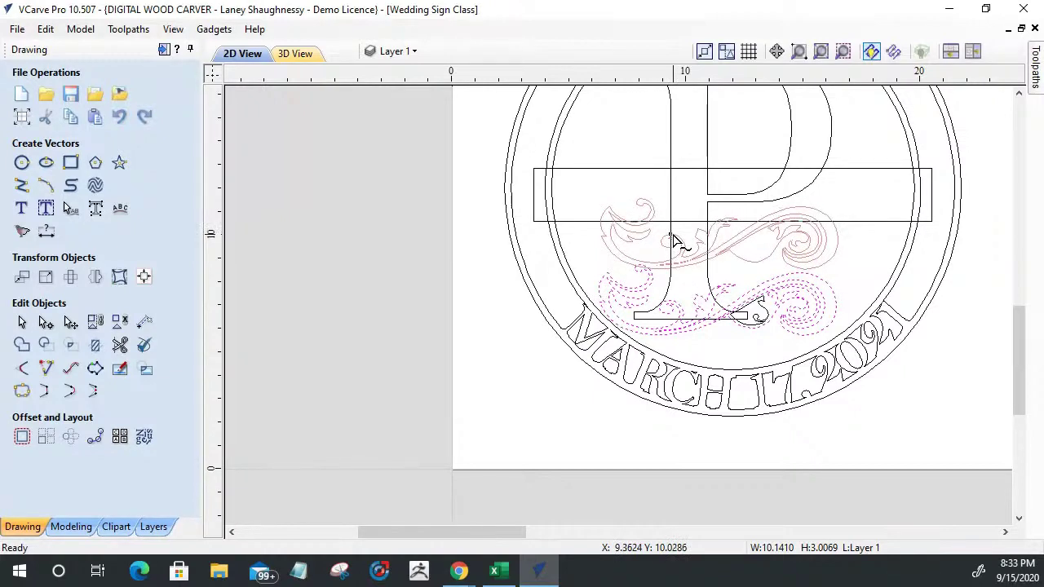
pyautogui.moveTo(674, 240); pyautogui.dragTo(678, 233)
pyautogui.scroll(-1, 688, 278)
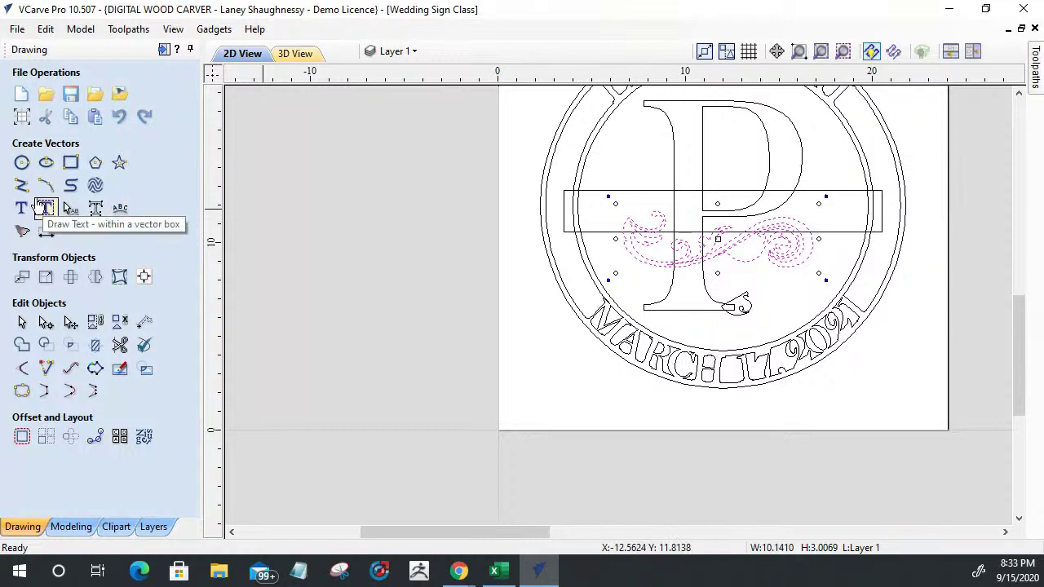
# Try drawing a horizontal line across the middle of the rectangle and selecting it for use with the ornament
pyautogui.click(21, 185)
pyautogui.click(564, 209)
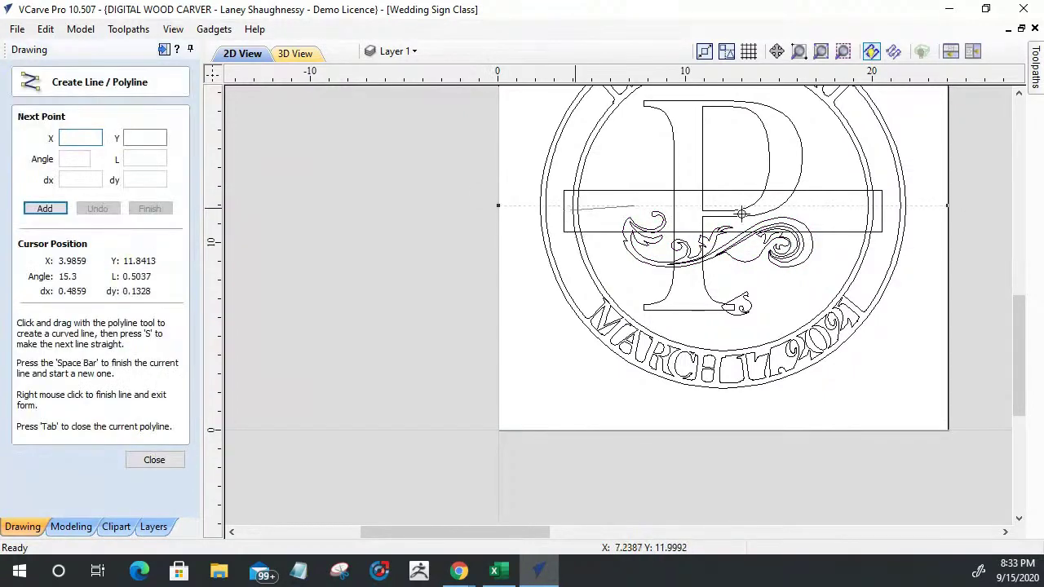
pyautogui.click(882, 211)
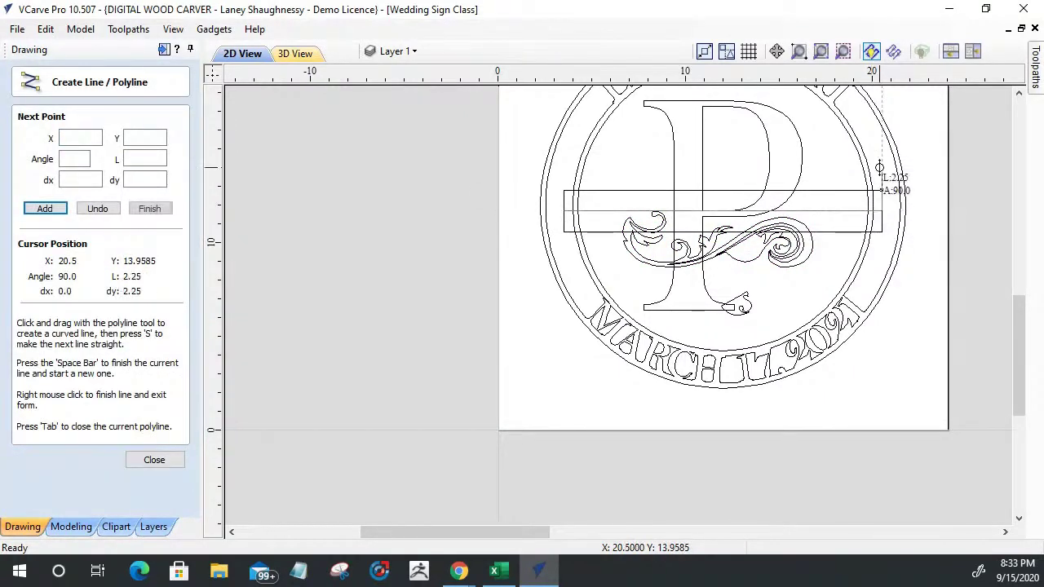
pyautogui.press('space')
pyautogui.click(154, 460)
pyautogui.click(639, 261)
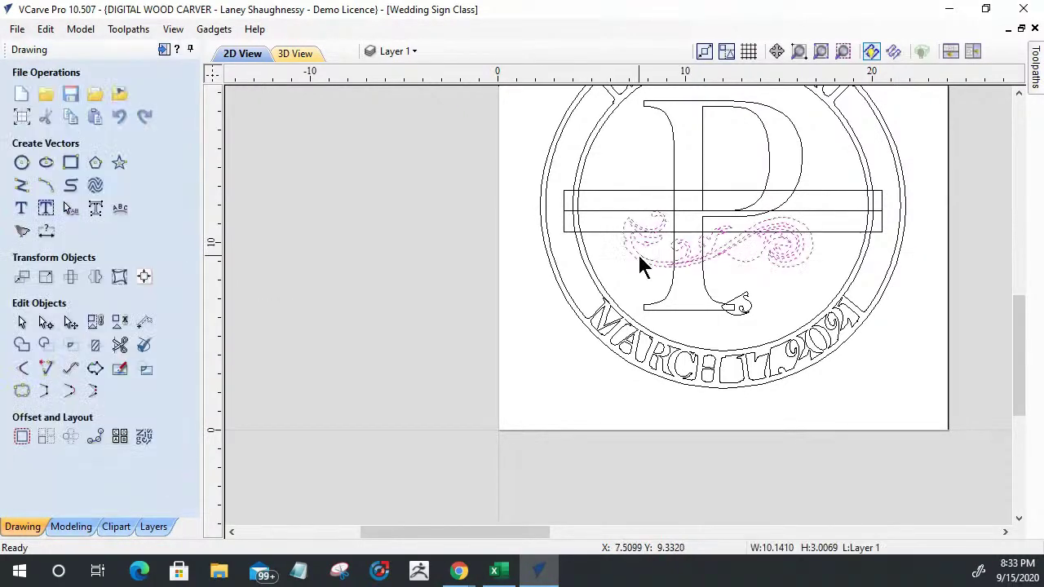
pyautogui.click(610, 210)
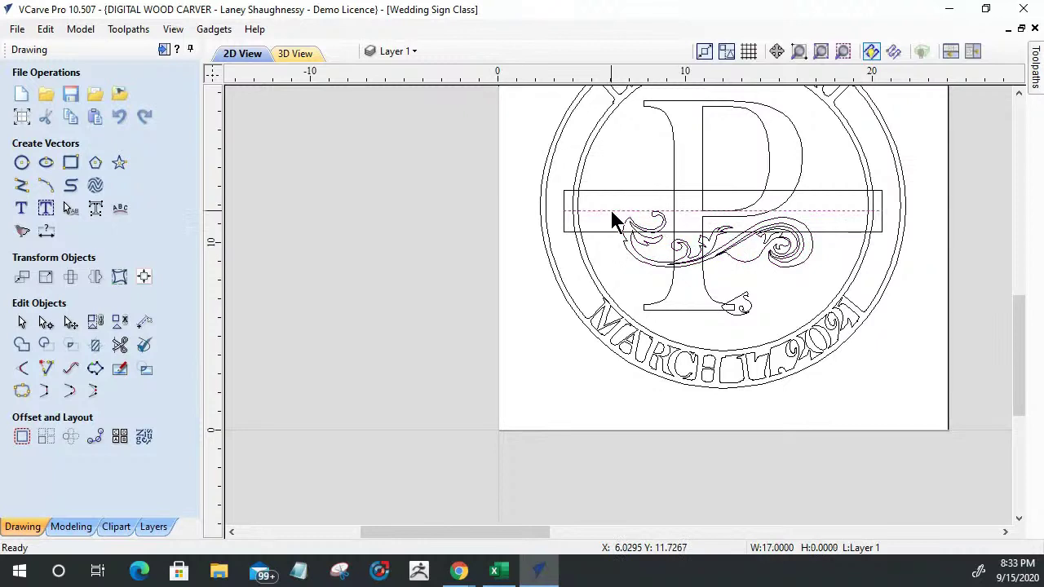
pyautogui.click(658, 267)
# Restore the ornament to its place at the foot of the P and group its stray inner scroll piece with it
pyautogui.scroll(4, 738, 306)
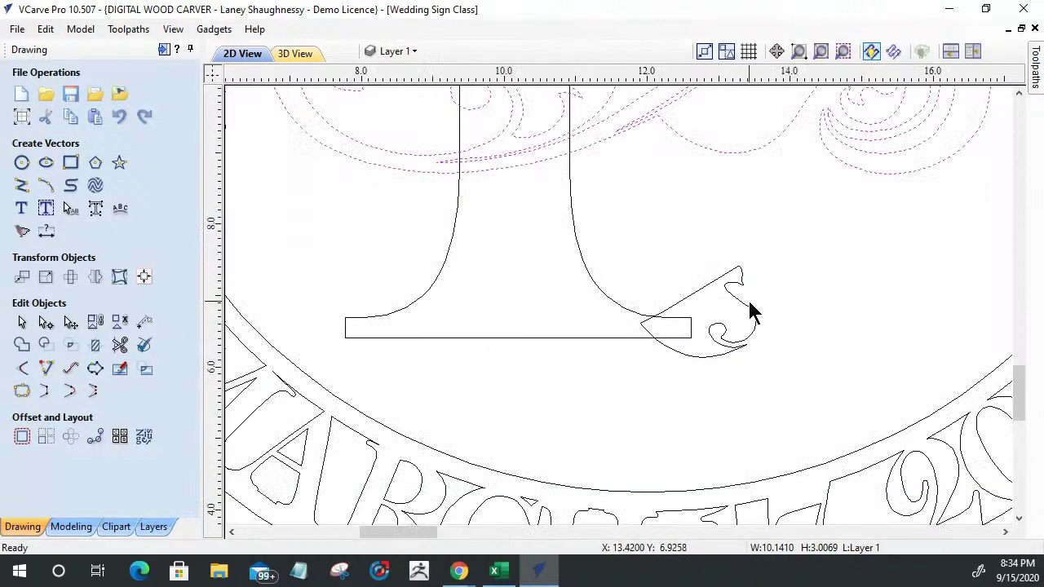
pyautogui.click(699, 294)
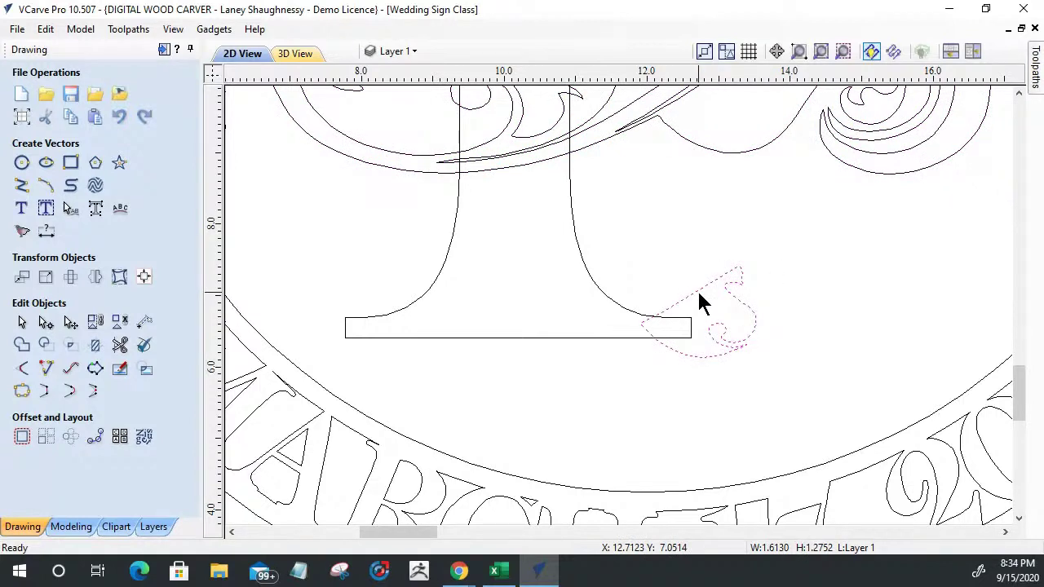
pyautogui.keyDown('shift'); pyautogui.click(739, 272); pyautogui.keyUp('shift')
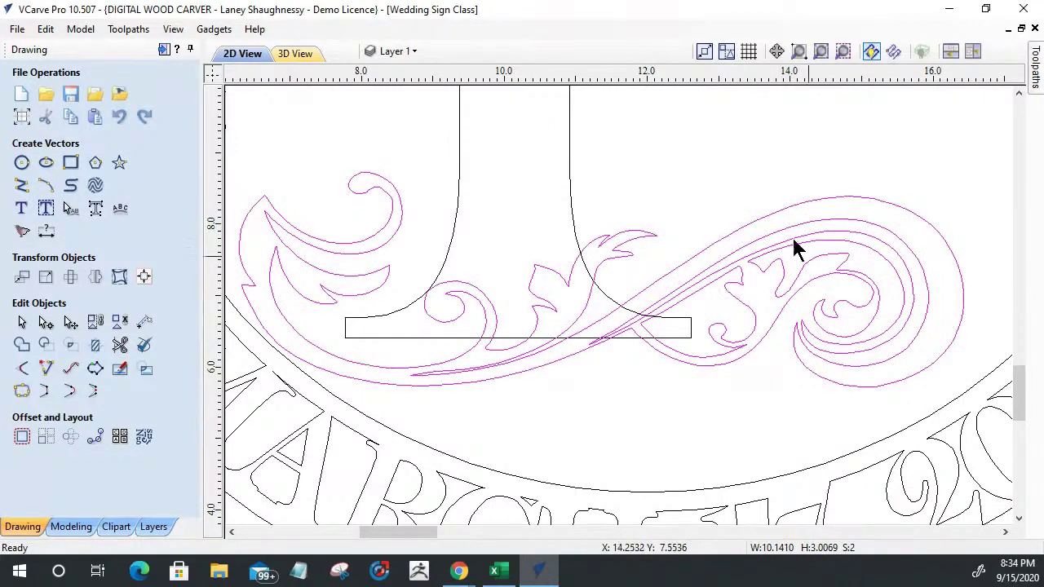
# Move the grouped ornament up so its upper part overlaps the lower edge of the wide rectangle
pyautogui.scroll(-3, 823, 309)
pyautogui.click(700, 294)
pyautogui.moveTo(703, 292); pyautogui.dragTo(695, 210)
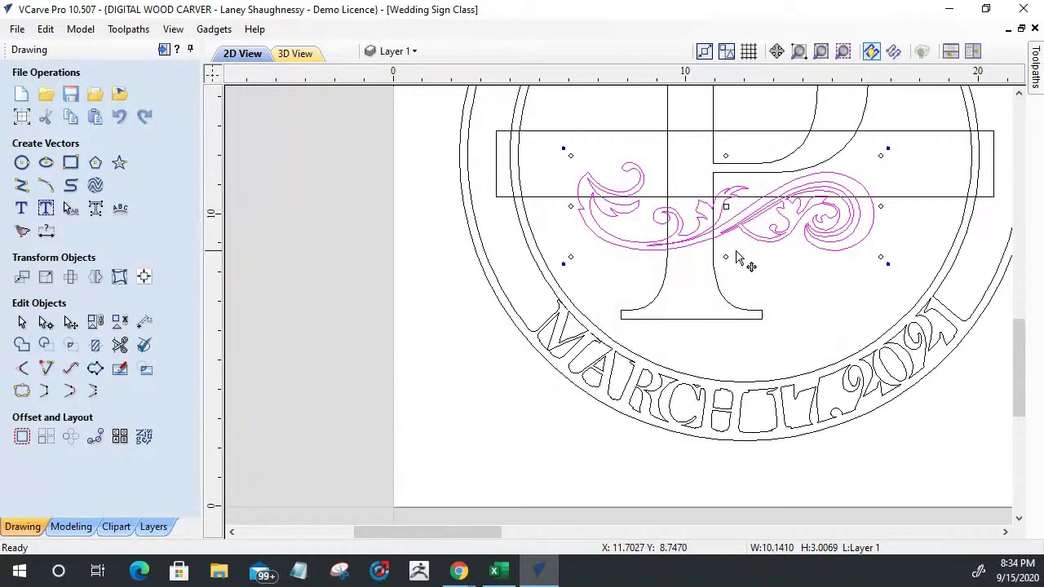
# Draw a horizontal line between the midpoints of the rectangle's two short sides
pyautogui.click(21, 185)
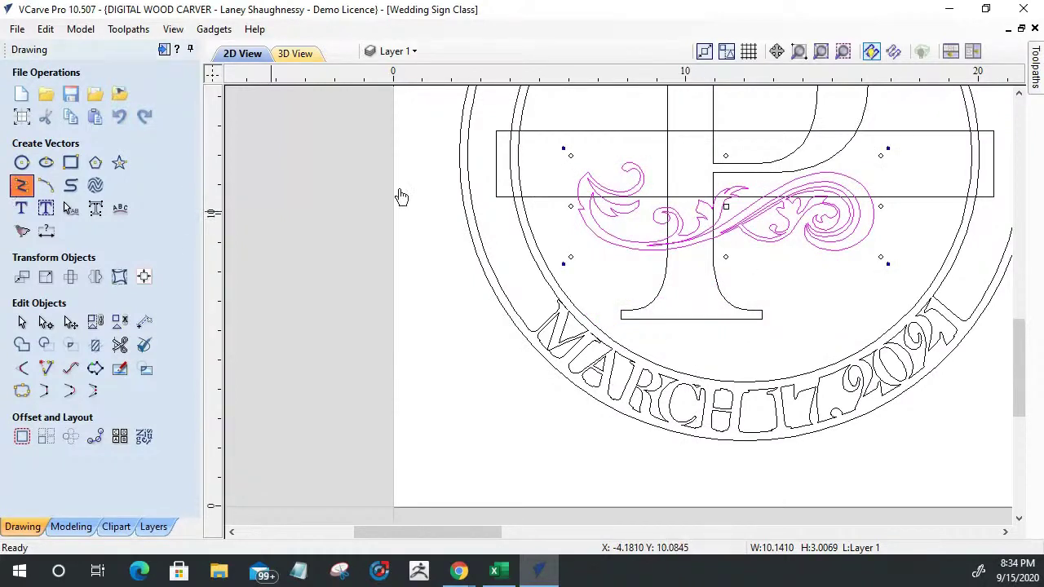
pyautogui.click(496, 164)
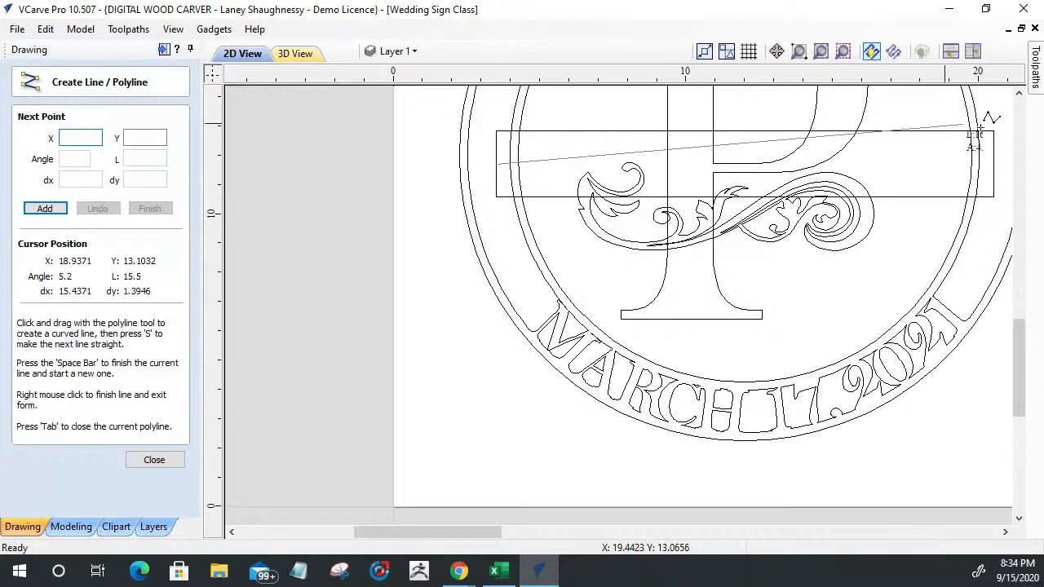
pyautogui.click(993, 164)
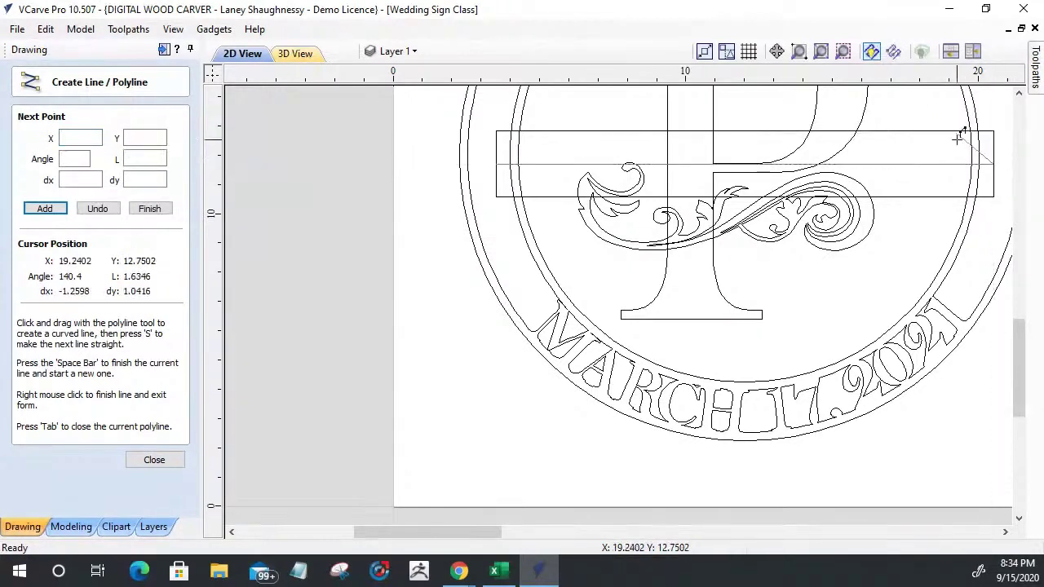
pyautogui.click(149, 209)
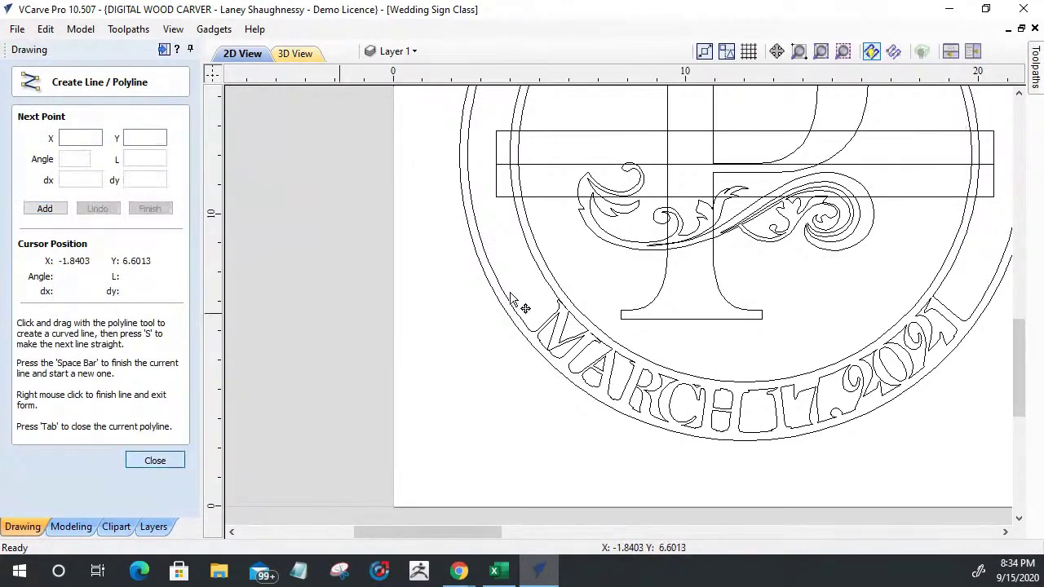
pyautogui.click(154, 460)
# Create a mirrored copy of the ornament above the rectangle by flipping it about the horizontal centre line
pyautogui.click(617, 244)
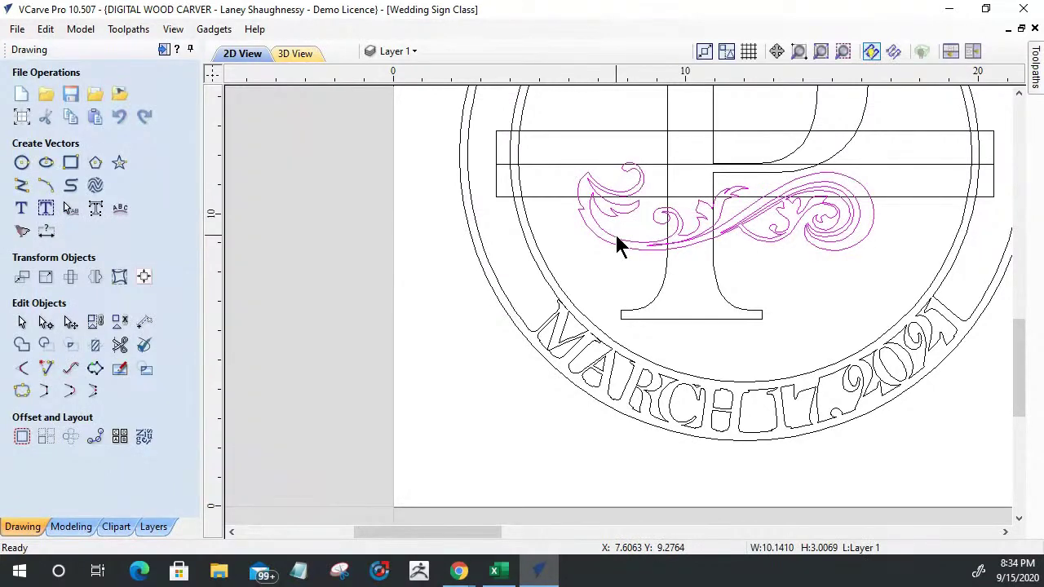
pyautogui.keyDown('shift'); pyautogui.click(566, 167); pyautogui.keyUp('shift')
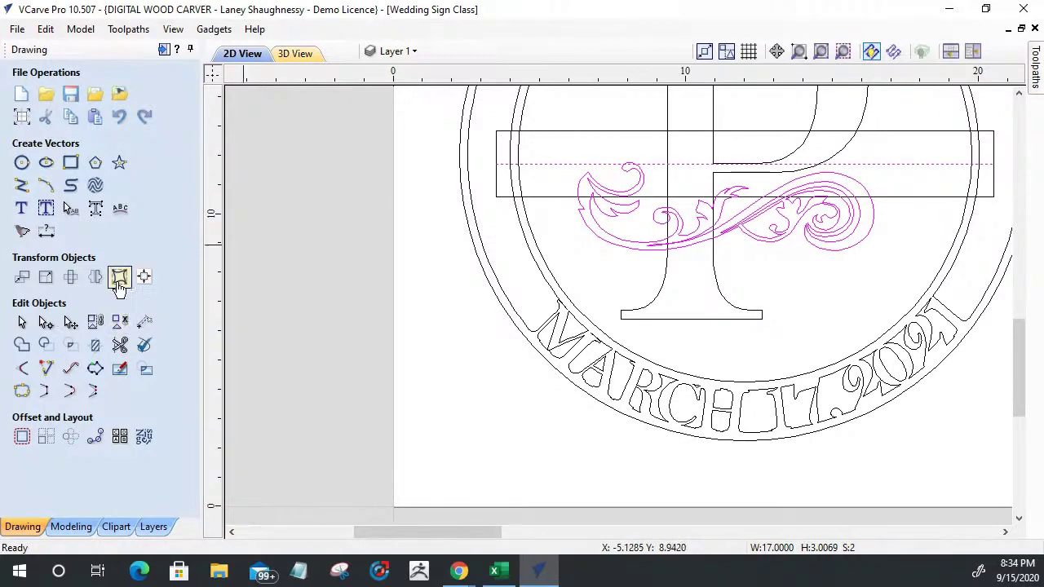
pyautogui.click(94, 277)
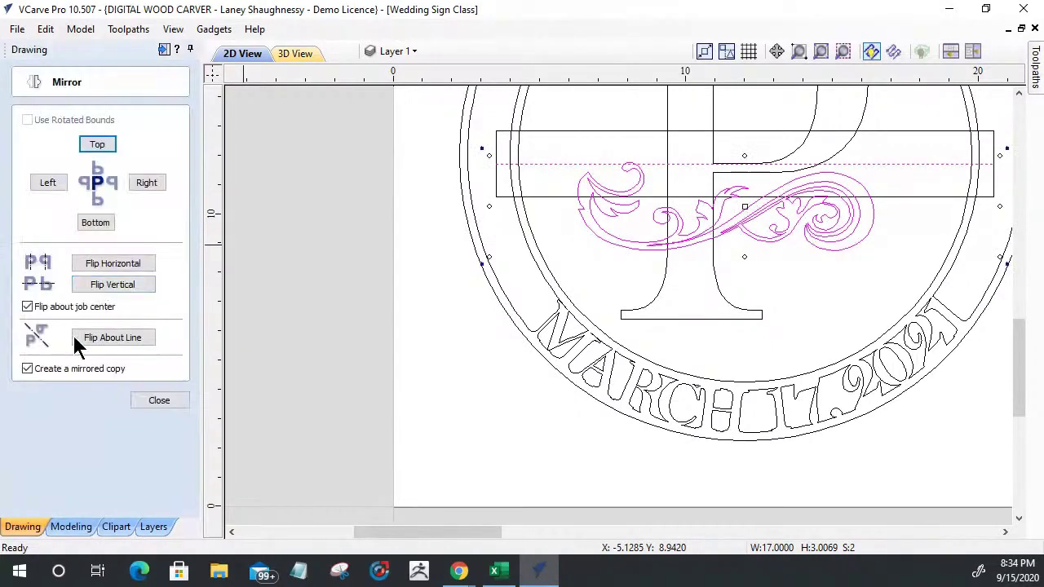
pyautogui.click(543, 182)
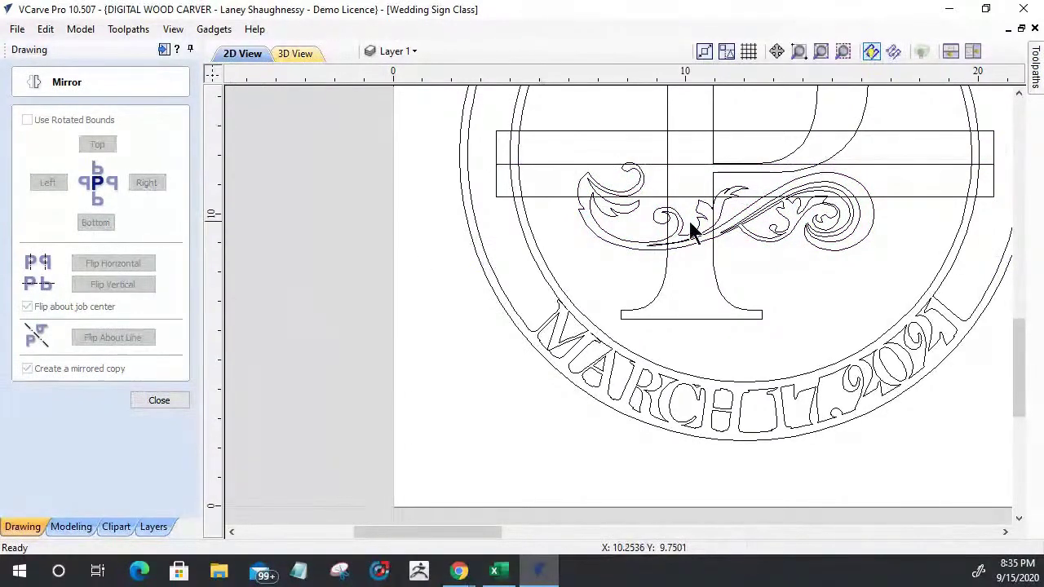
pyautogui.click(612, 245)
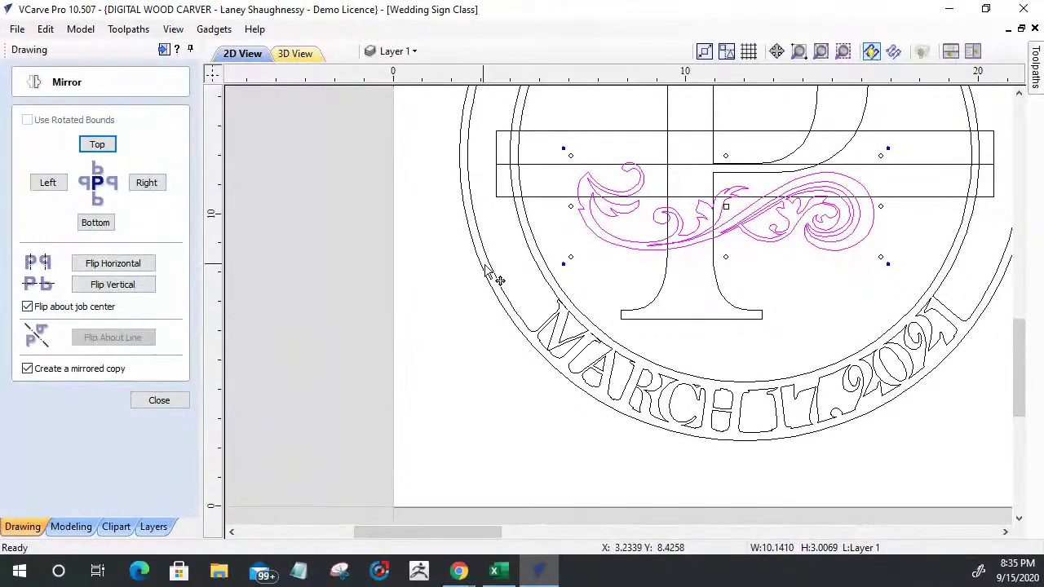
pyautogui.keyDown('shift'); pyautogui.click(569, 164); pyautogui.keyUp('shift')
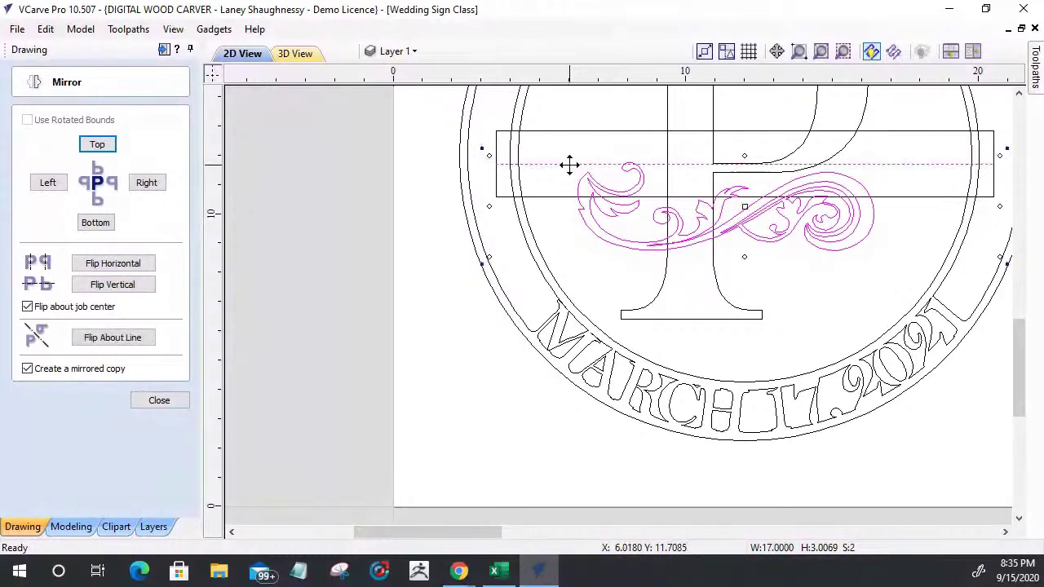
pyautogui.click(124, 338)
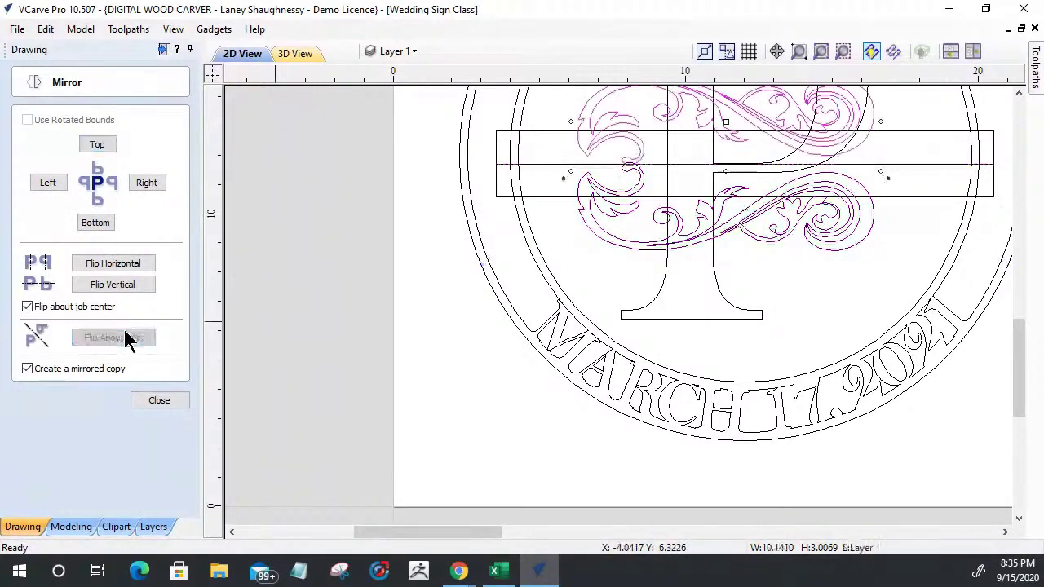
pyautogui.scroll(-1, 250, 367)
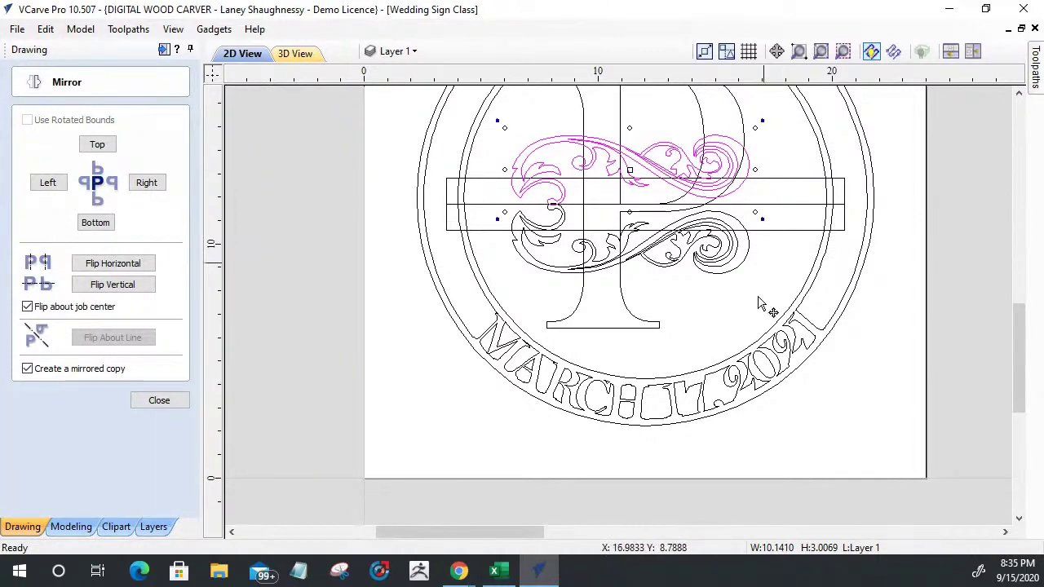
pyautogui.click(160, 400)
# Stretch both ornaments together to a width of about 11.6 and delete the horizontal line across the rectangle
pyautogui.scroll(2, 618, 253)
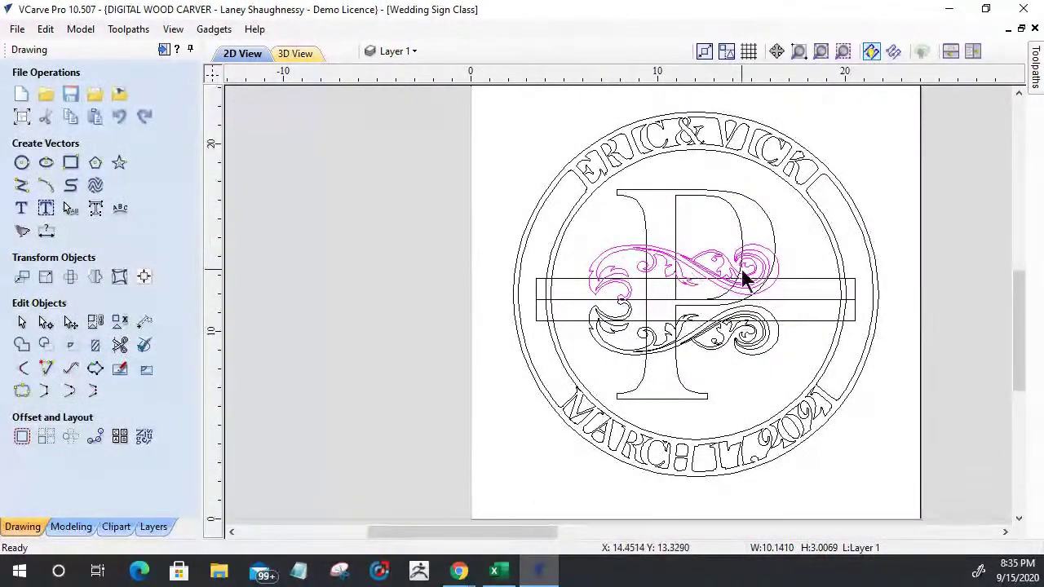
pyautogui.keyDown('shift'); pyautogui.click(699, 334); pyautogui.keyUp('shift')
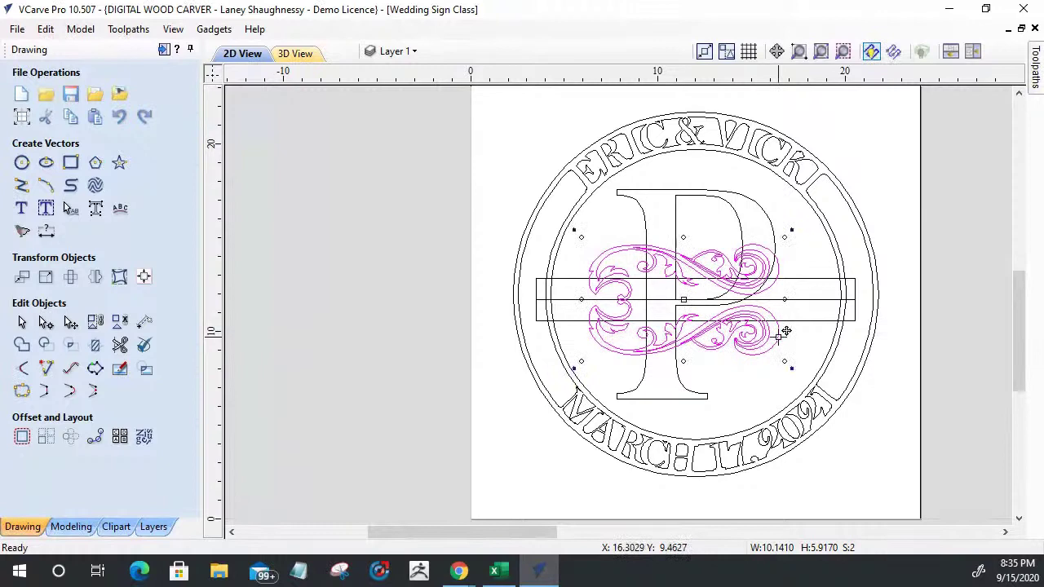
pyautogui.moveTo(785, 300); pyautogui.dragTo(807, 306)
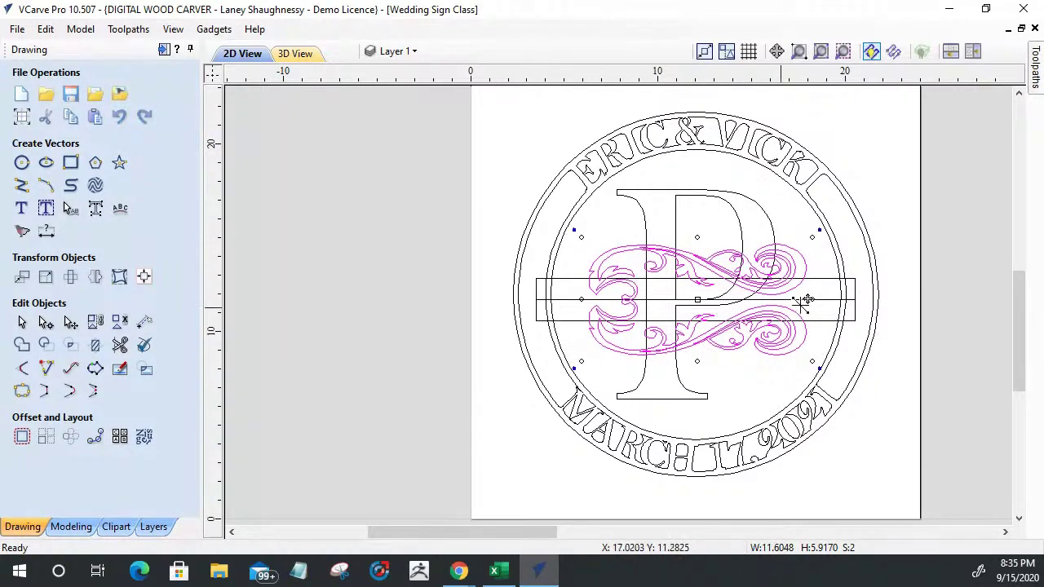
pyautogui.scroll(3, 625, 303)
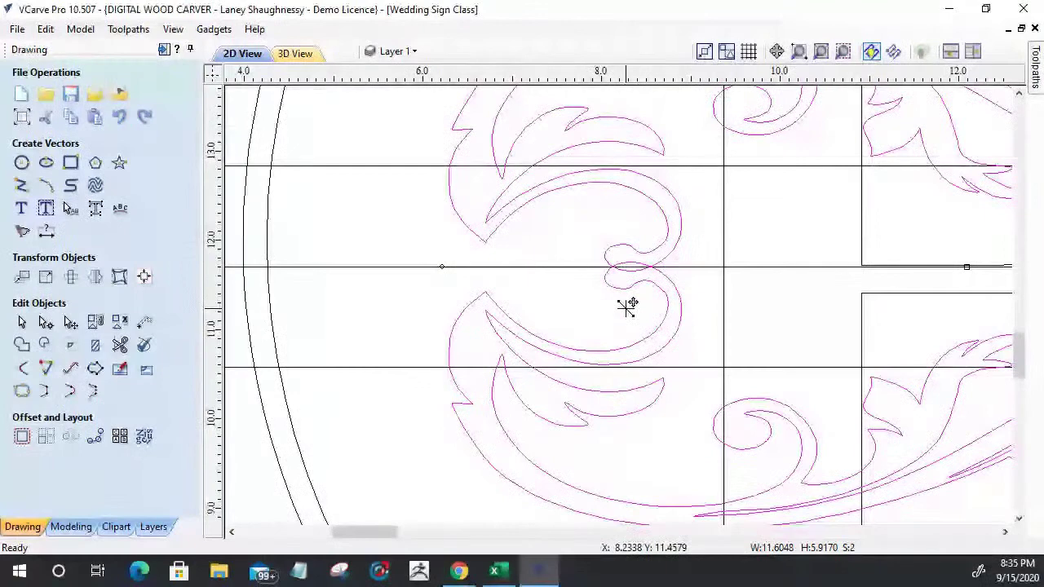
pyautogui.scroll(-3, 627, 306)
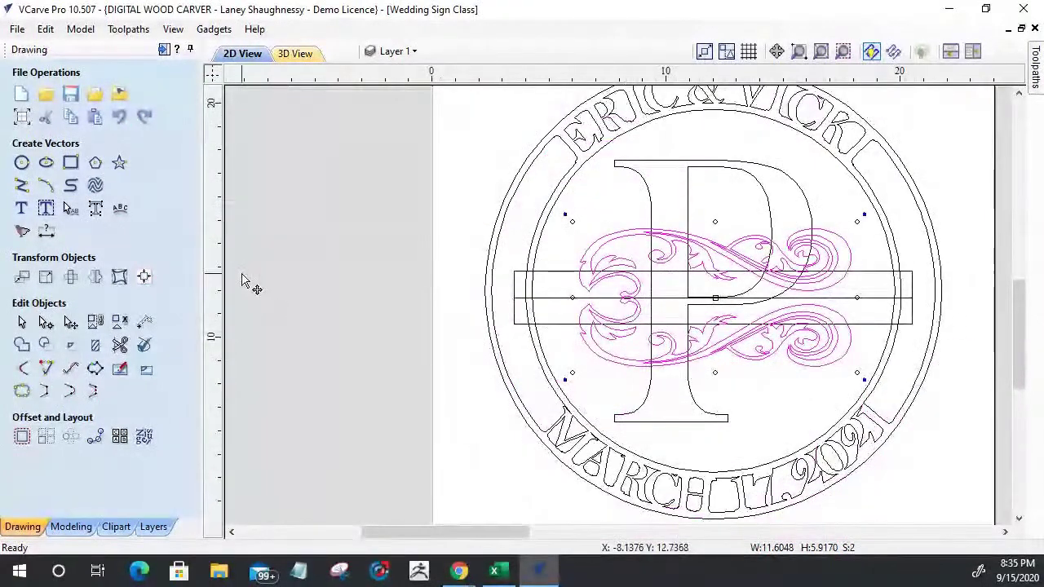
pyautogui.click(380, 425)
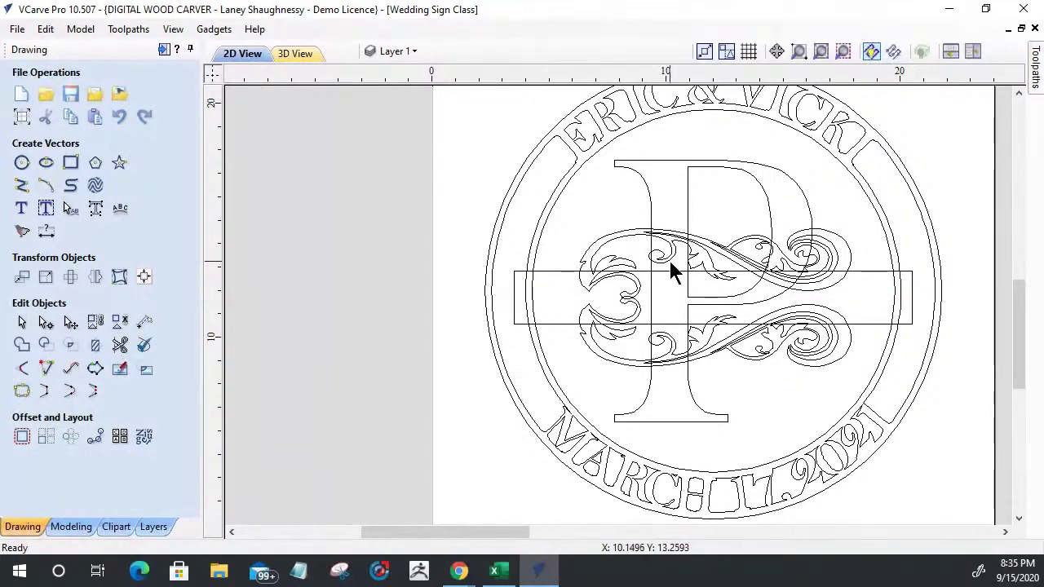
# Select all vectors of the large letter P and group them
pyautogui.scroll(2, 668, 258)
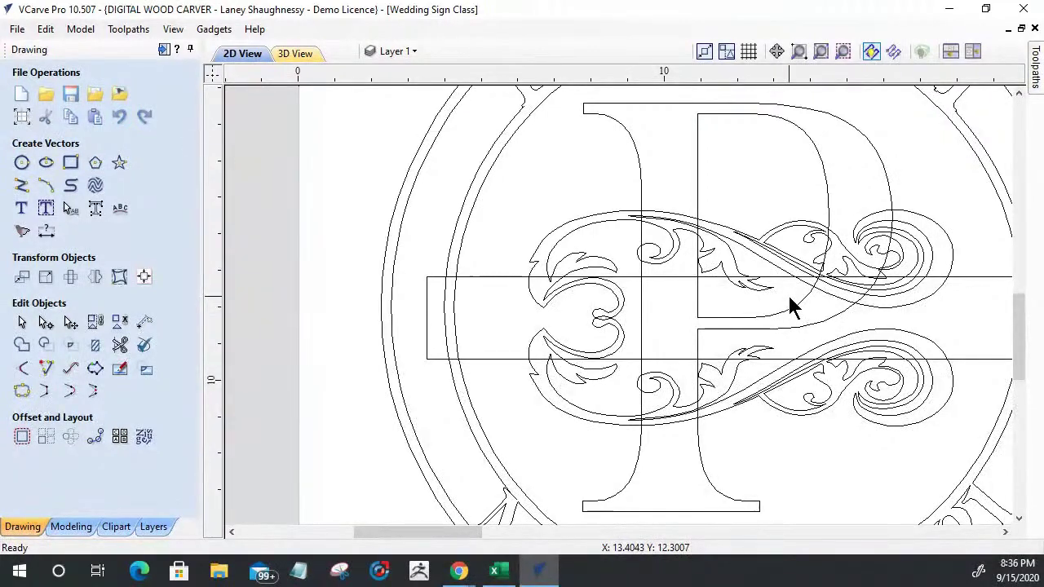
pyautogui.click(743, 314)
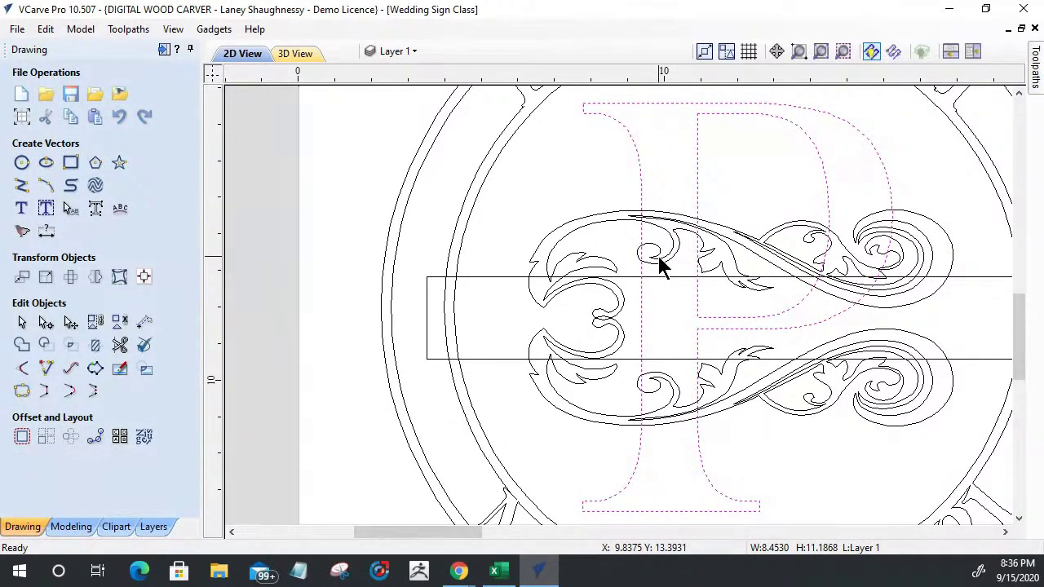
pyautogui.click(566, 186)
pyautogui.moveTo(725, 168); pyautogui.dragTo(623, 116)
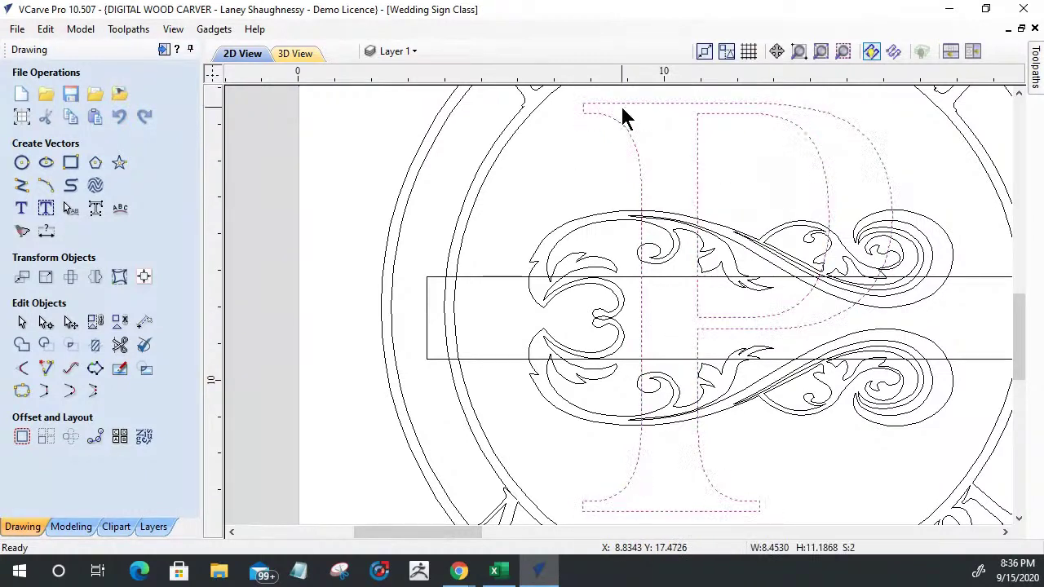
pyautogui.click(95, 323)
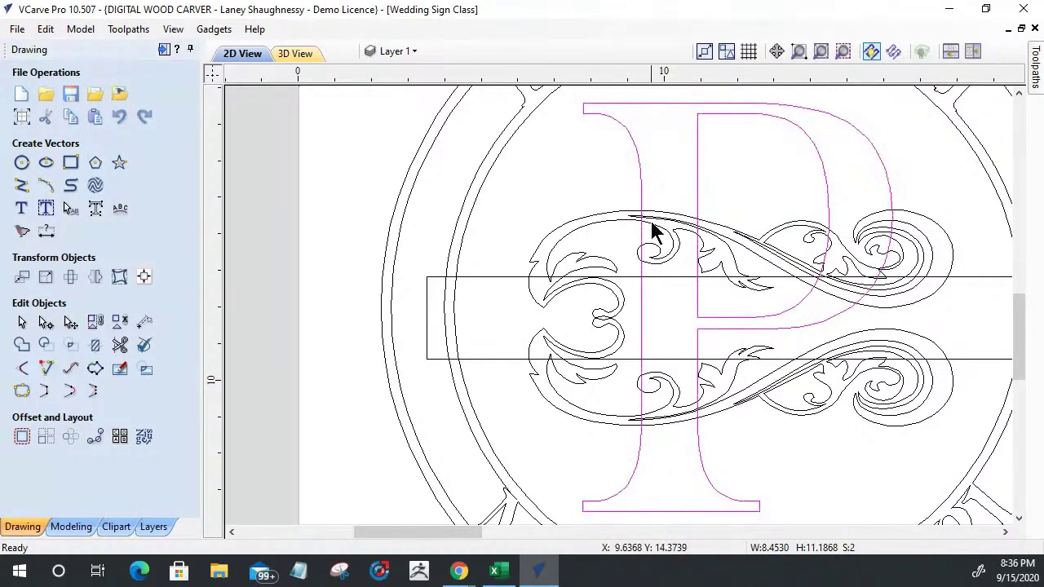
# Weld the two scroll ornaments with the large letter P and undo the weld
pyautogui.click(574, 229)
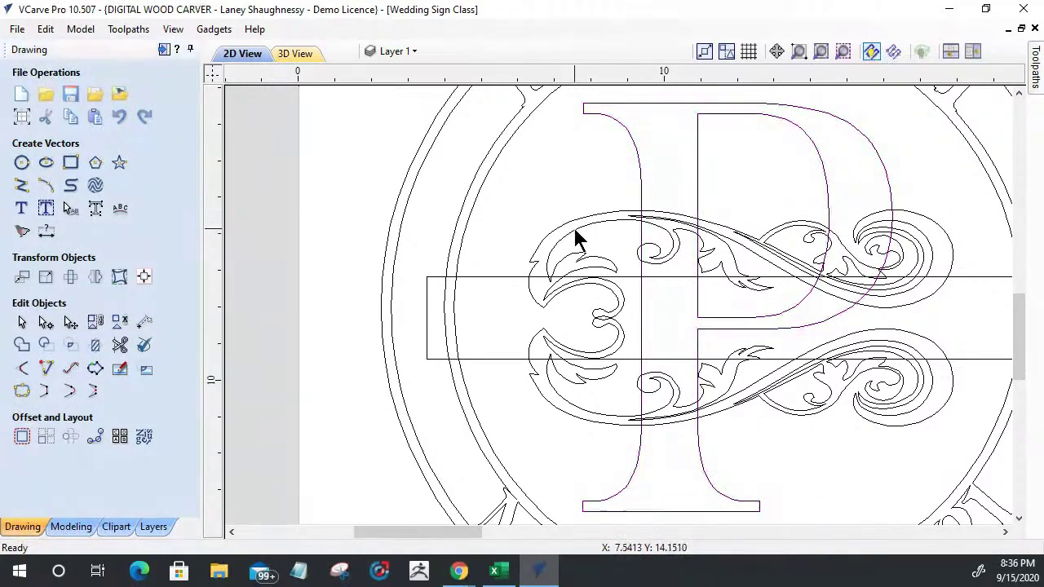
pyautogui.click(574, 229)
pyautogui.keyDown('shift'); pyautogui.click(581, 388); pyautogui.keyUp('shift')
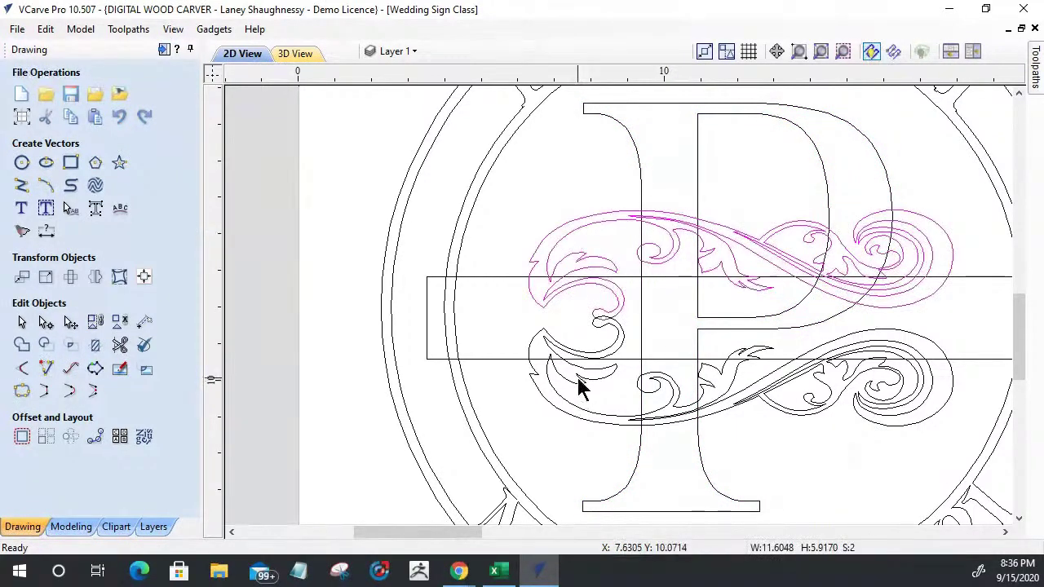
pyautogui.keyDown('shift'); pyautogui.click(698, 175); pyautogui.keyUp('shift')
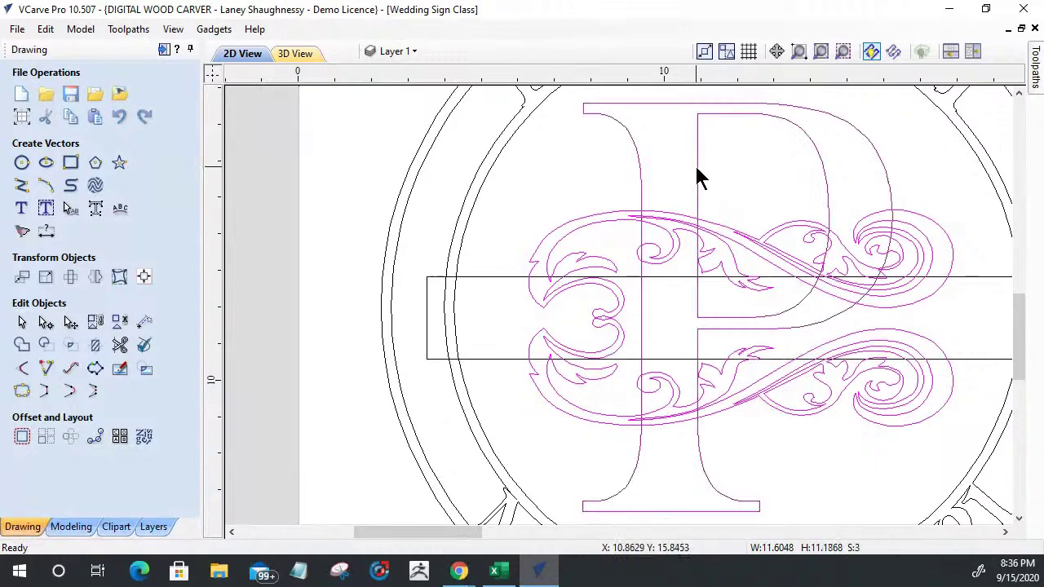
pyautogui.click(22, 346)
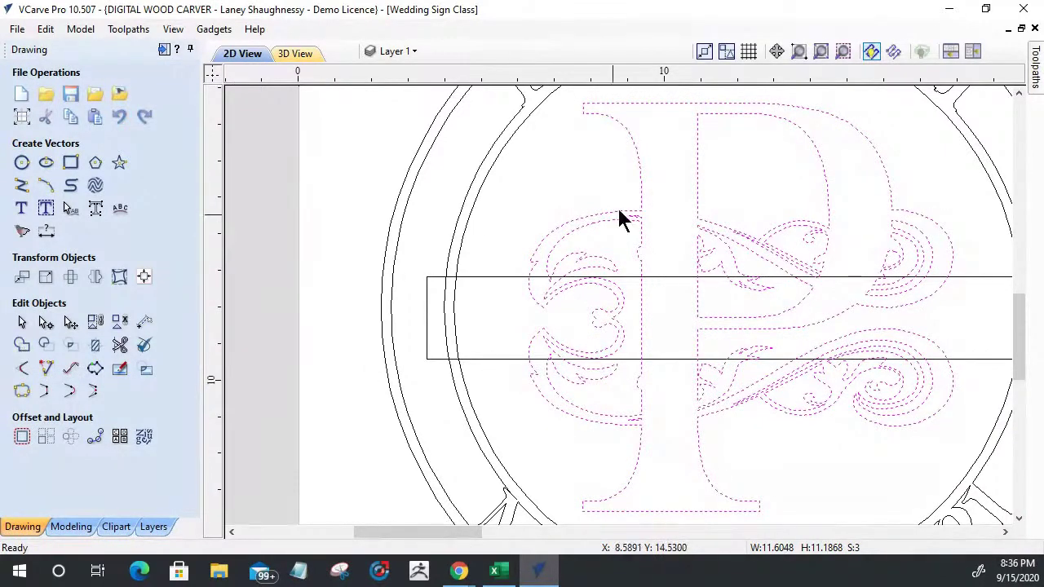
pyautogui.click(618, 178)
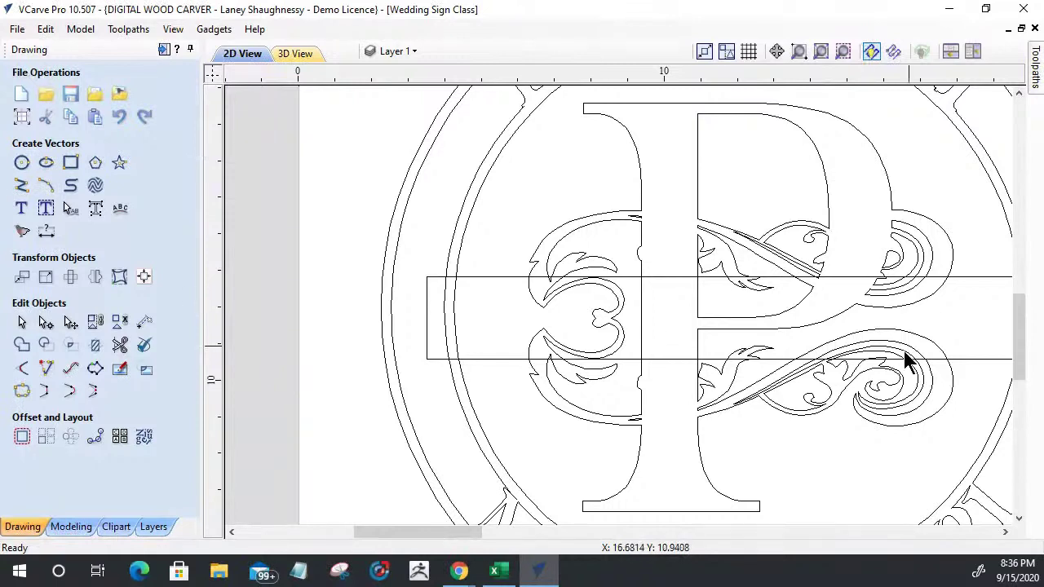
pyautogui.click(579, 248)
pyautogui.scroll(-3, 580, 253)
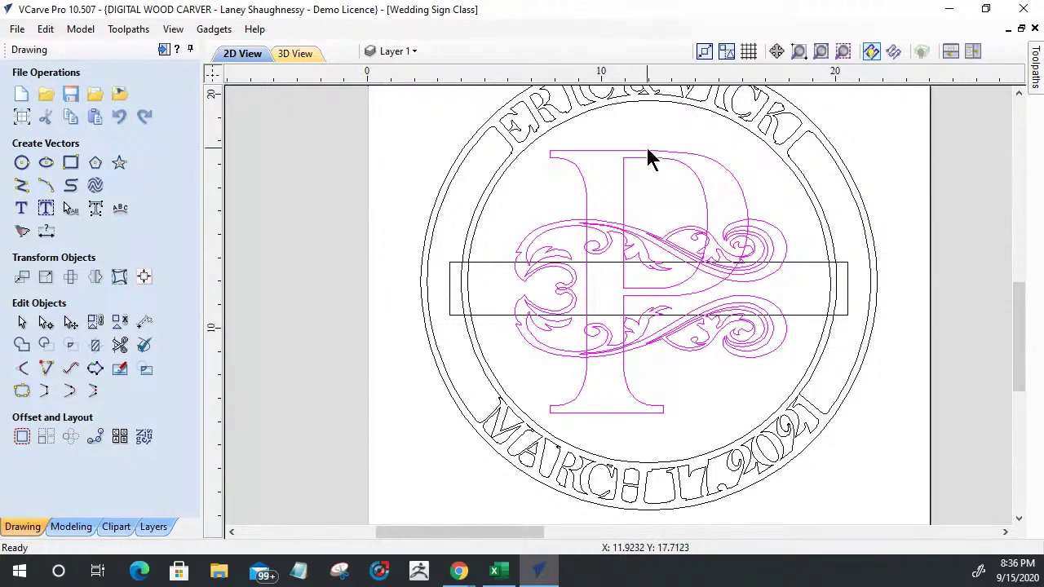
pyautogui.click(646, 189)
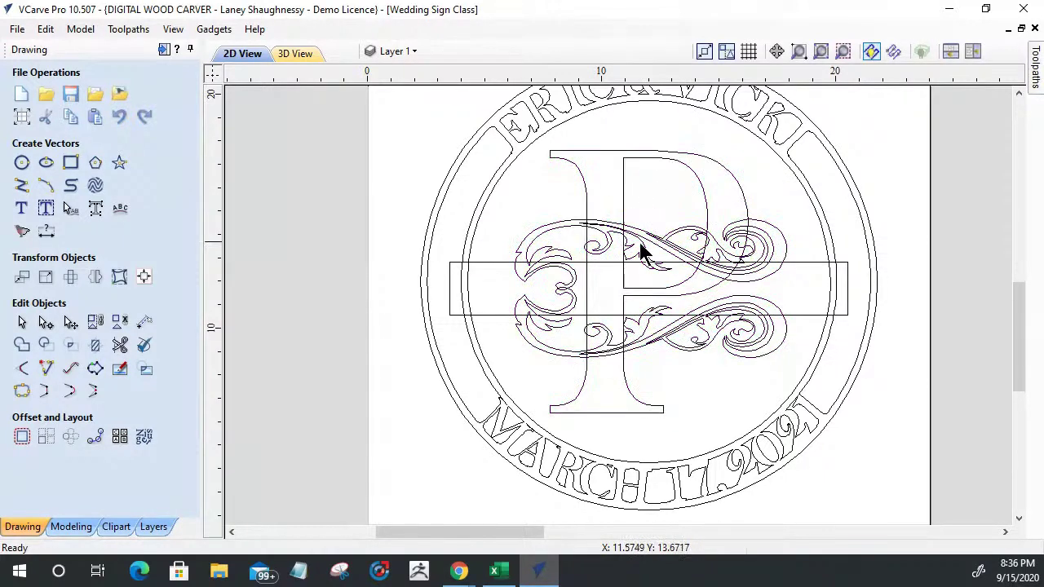
# Nudge the lower ornament down so its large scroll sits near the rectangle's lower edge
pyautogui.click(650, 251)
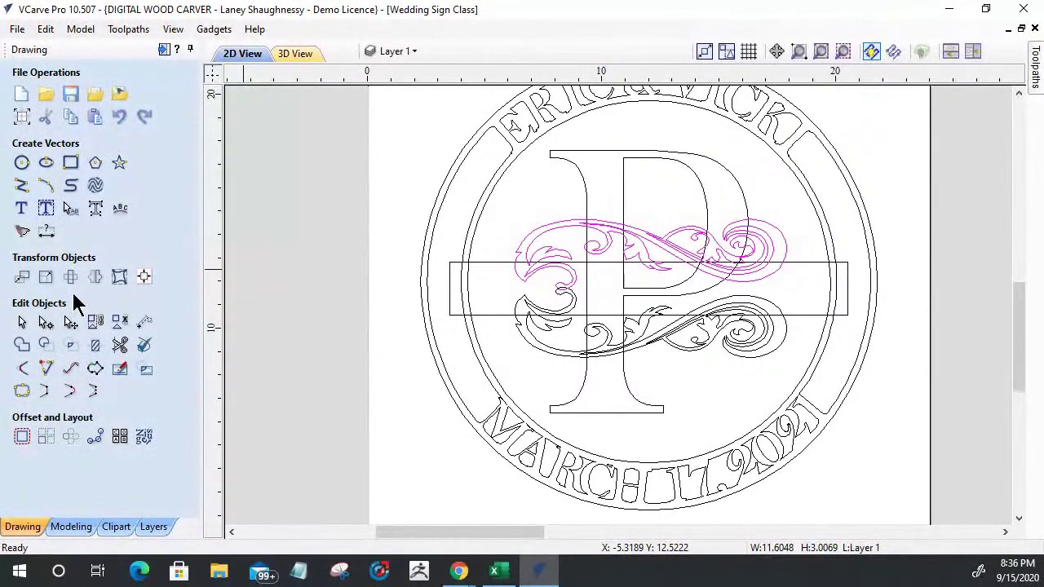
pyautogui.keyDown('shift'); pyautogui.click(646, 353); pyautogui.keyUp('shift')
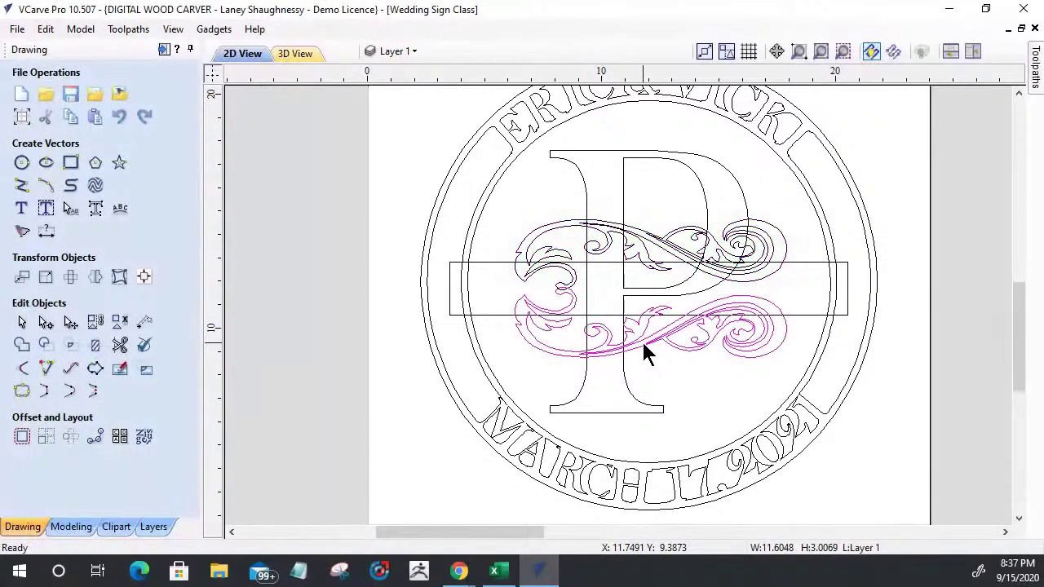
pyautogui.press('Down')
pyautogui.press('Down')
pyautogui.press('Down')
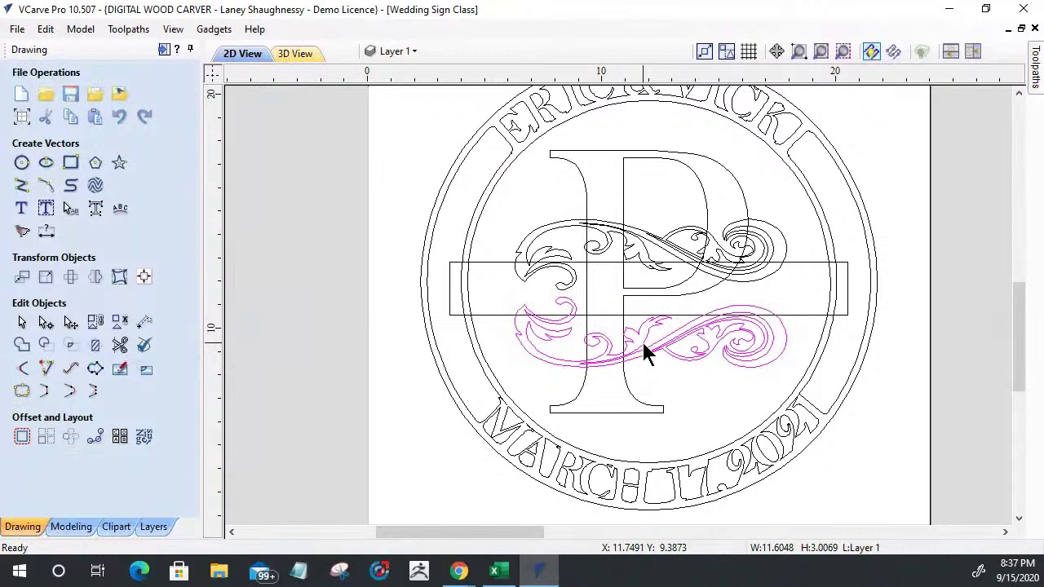
pyautogui.press('Up')
pyautogui.press('Down')
pyautogui.press('Down')
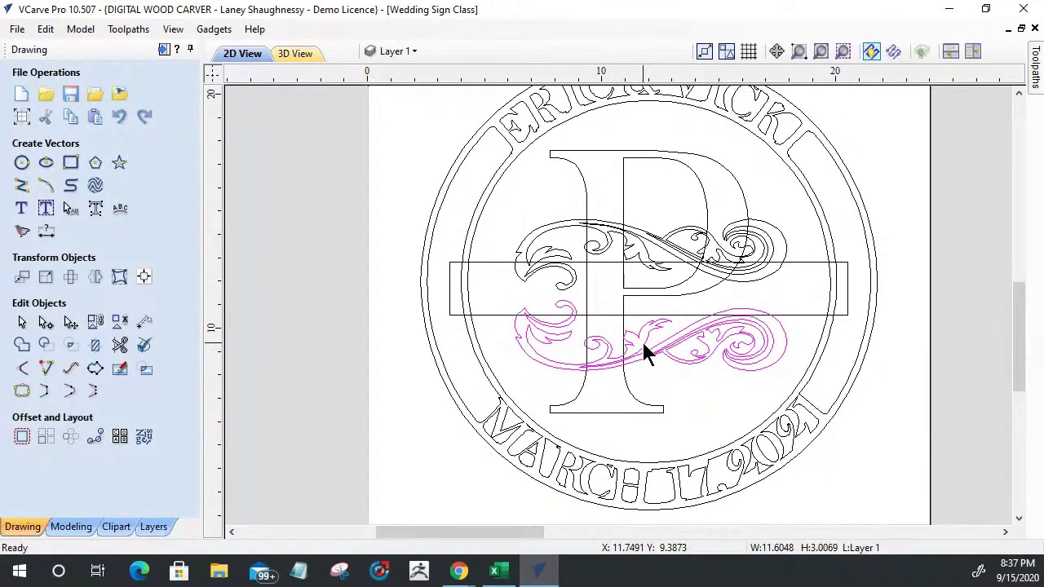
# Nudge the upper ornament up so its large scroll sits near the rectangle's upper edge
pyautogui.click(642, 236)
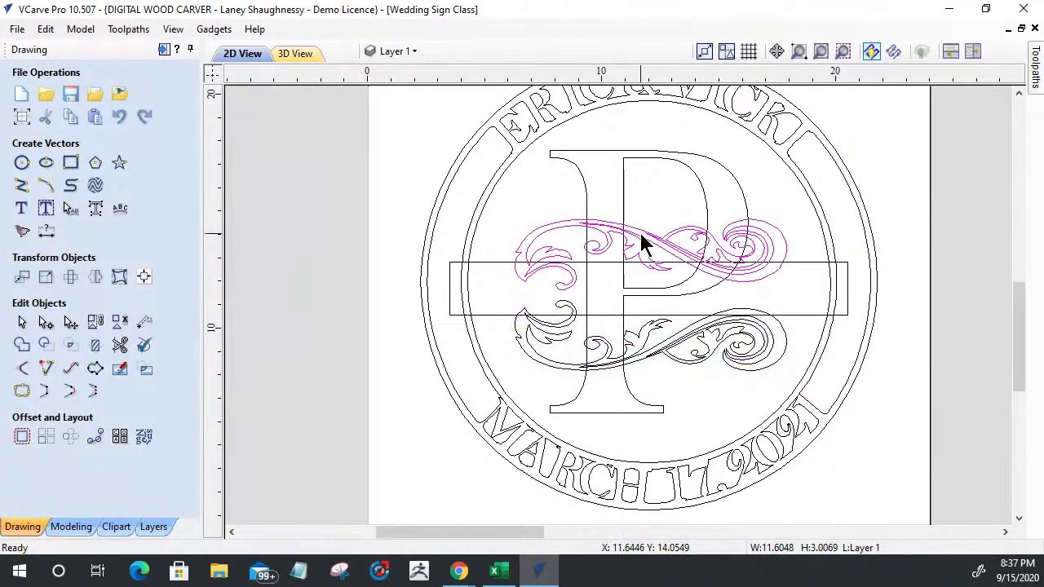
pyautogui.press('Up')
pyautogui.press('Up')
pyautogui.press('Up')
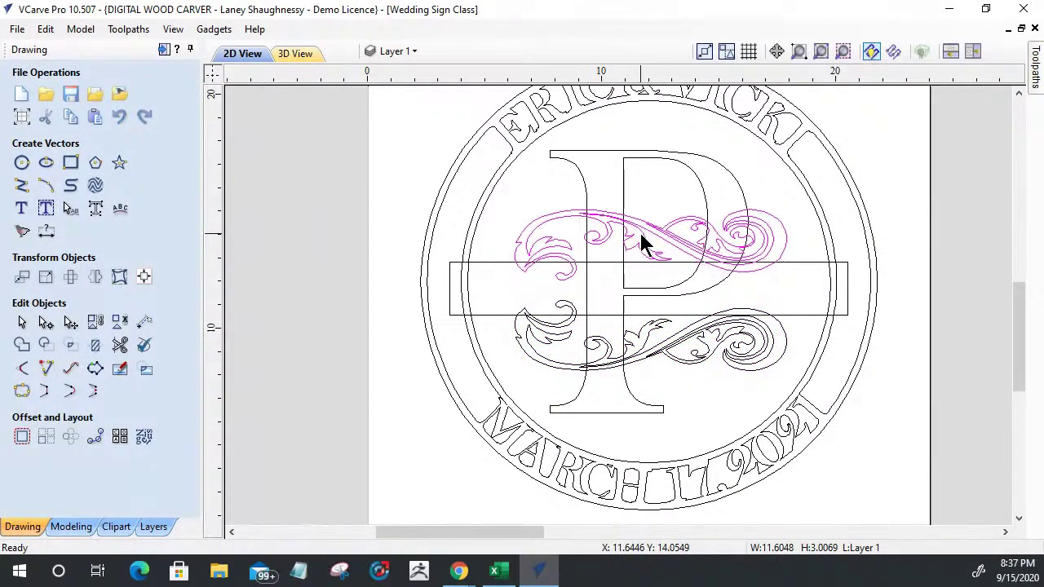
pyautogui.press('Down')
pyautogui.press('Down')
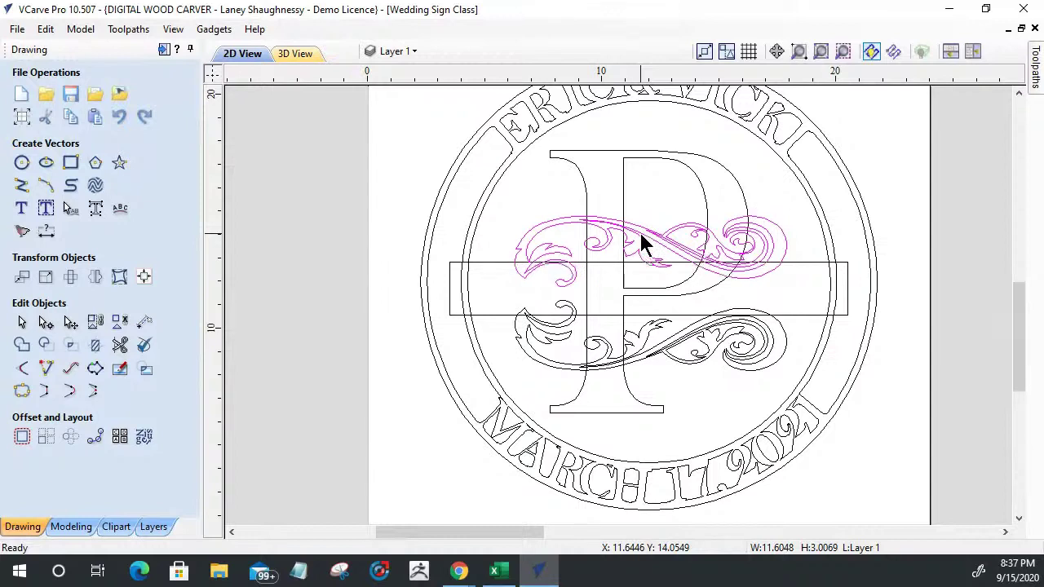
pyautogui.press('Up')
pyautogui.press('Up')
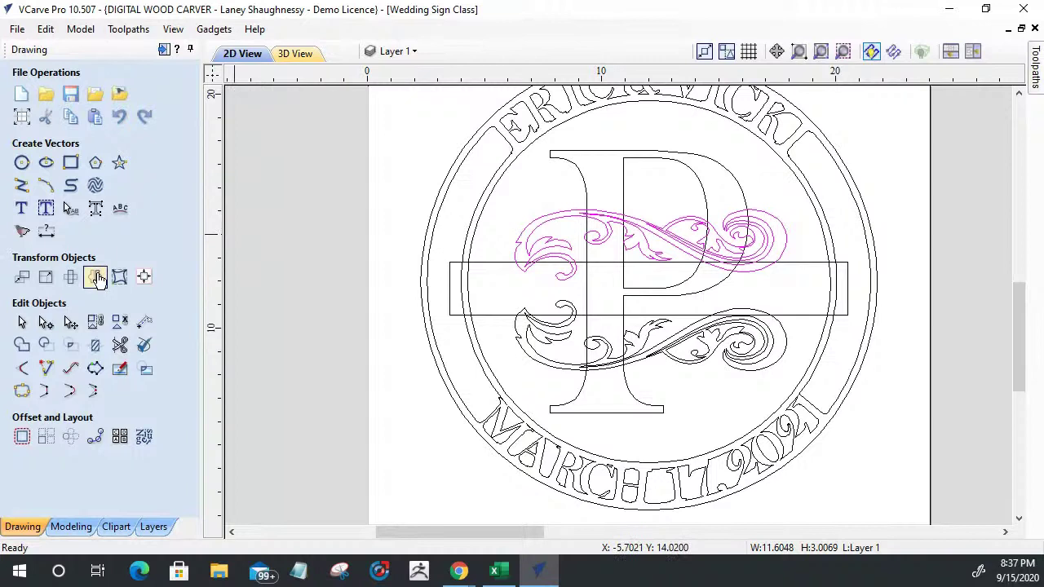
# Flip the upper ornament horizontally about the job center without creating a mirrored copy
pyautogui.click(72, 278)
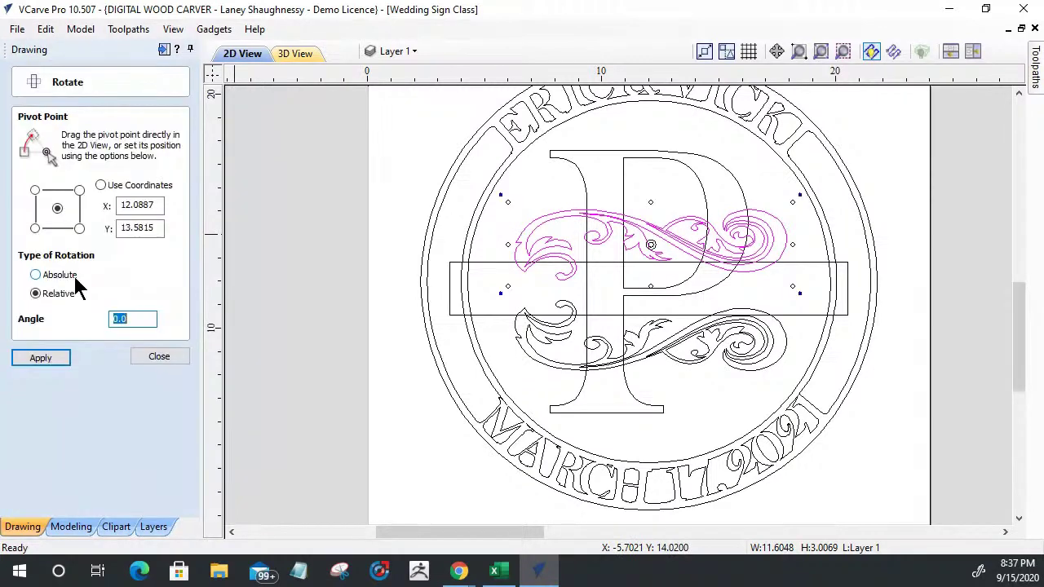
pyautogui.click(151, 354)
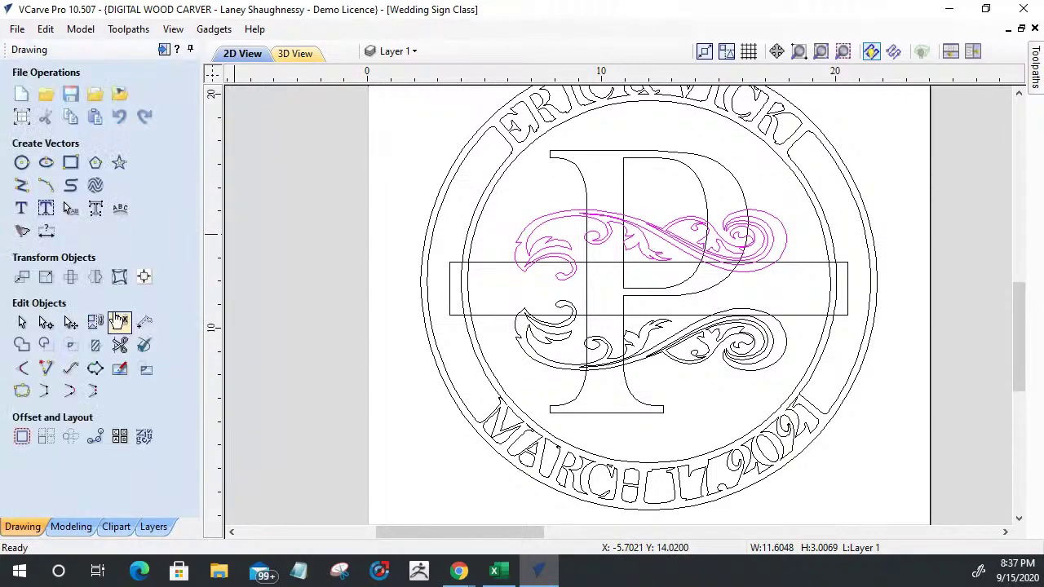
pyautogui.click(96, 278)
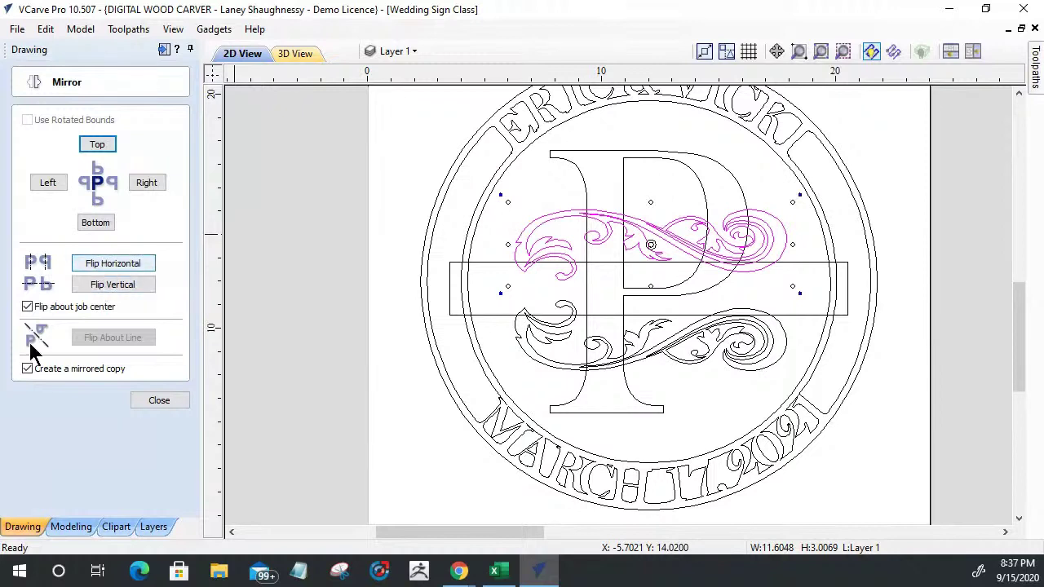
pyautogui.click(28, 369)
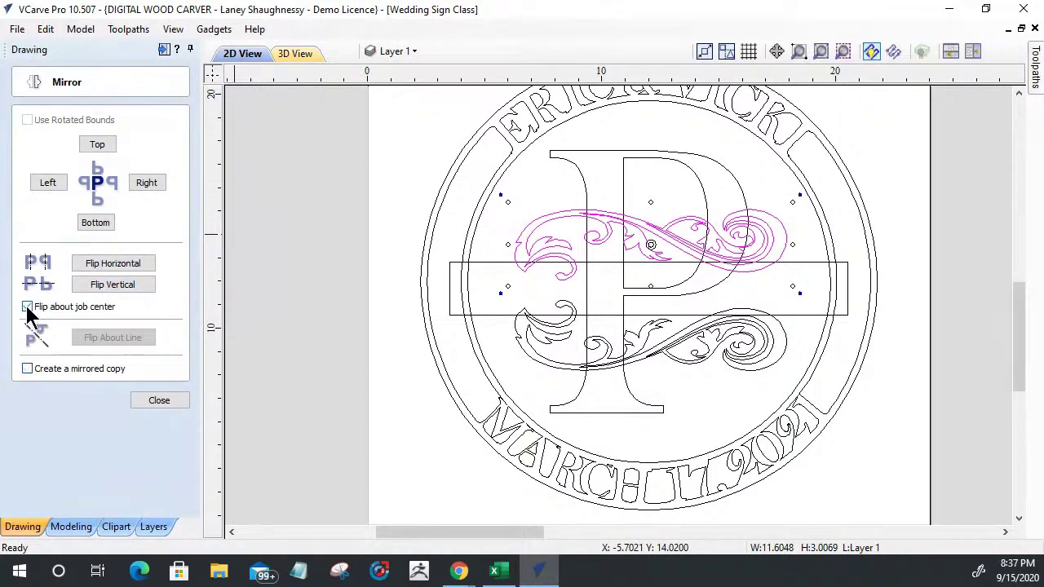
pyautogui.click(27, 308)
pyautogui.click(104, 269)
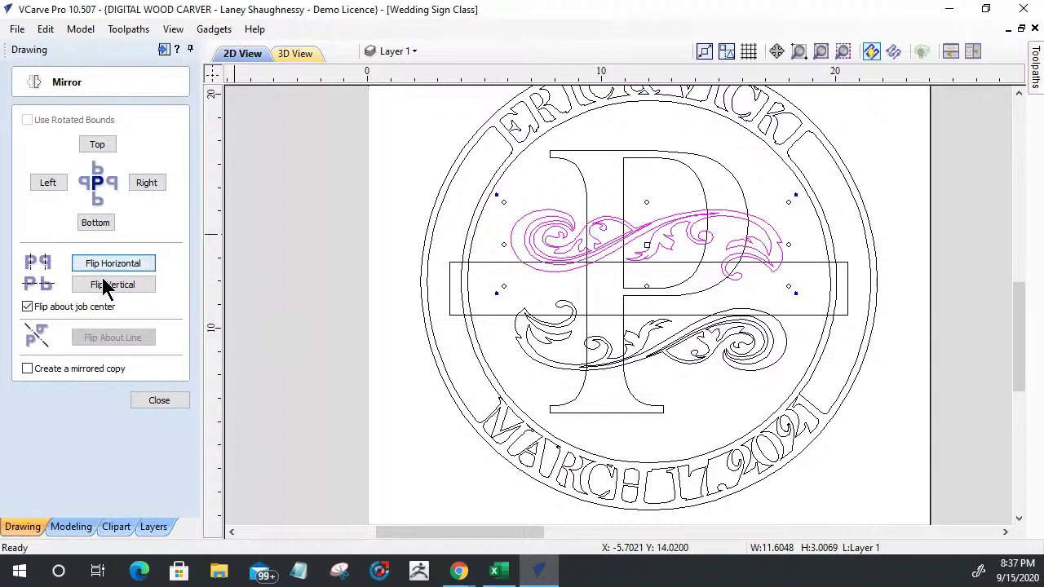
# Flip the upper ornament vertically in place, with flipping about the job center turned off
pyautogui.click(106, 285)
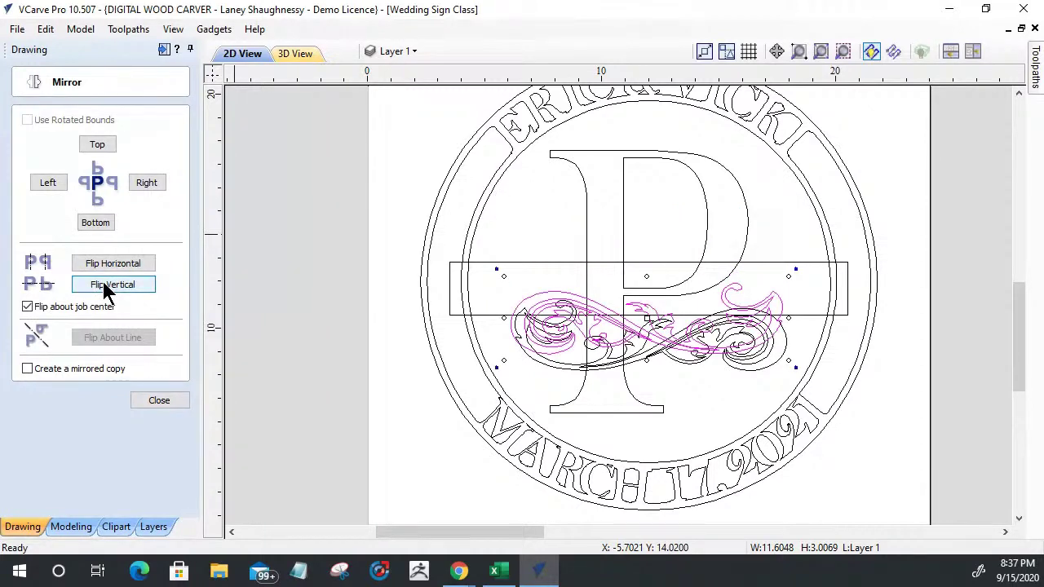
pyautogui.click(106, 287)
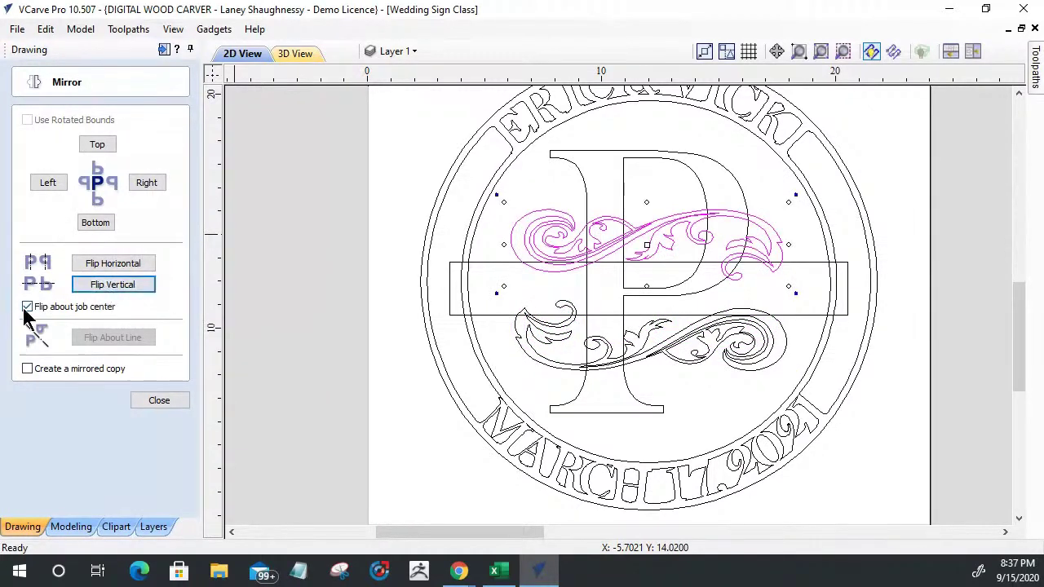
pyautogui.click(27, 307)
pyautogui.click(106, 285)
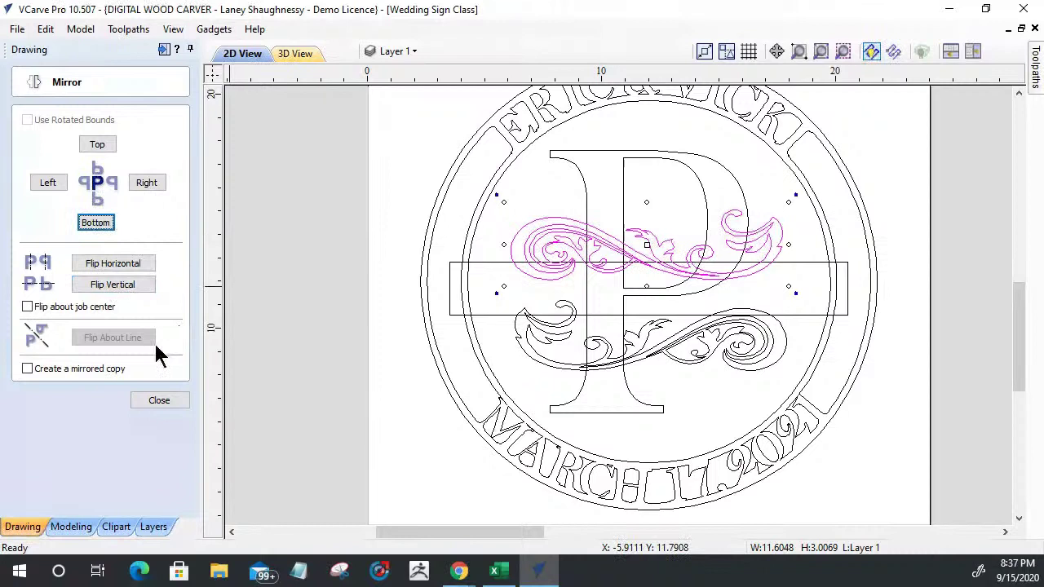
pyautogui.click(181, 398)
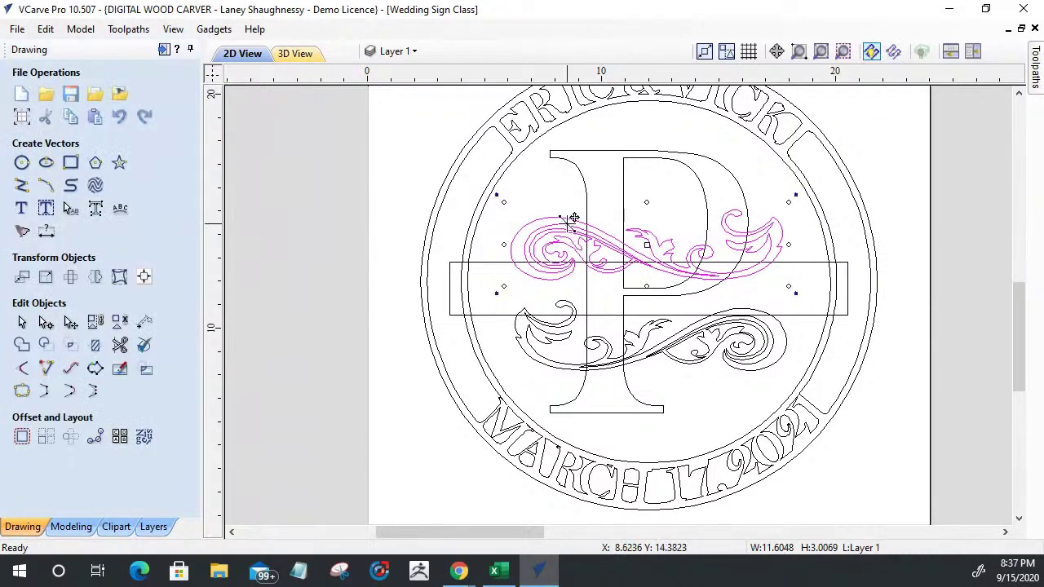
# Nudge the flipped upper ornament up until its lower curves rest along the rectangle's upper edge
pyautogui.press('Up')
pyautogui.press('Up')
pyautogui.press('Up')
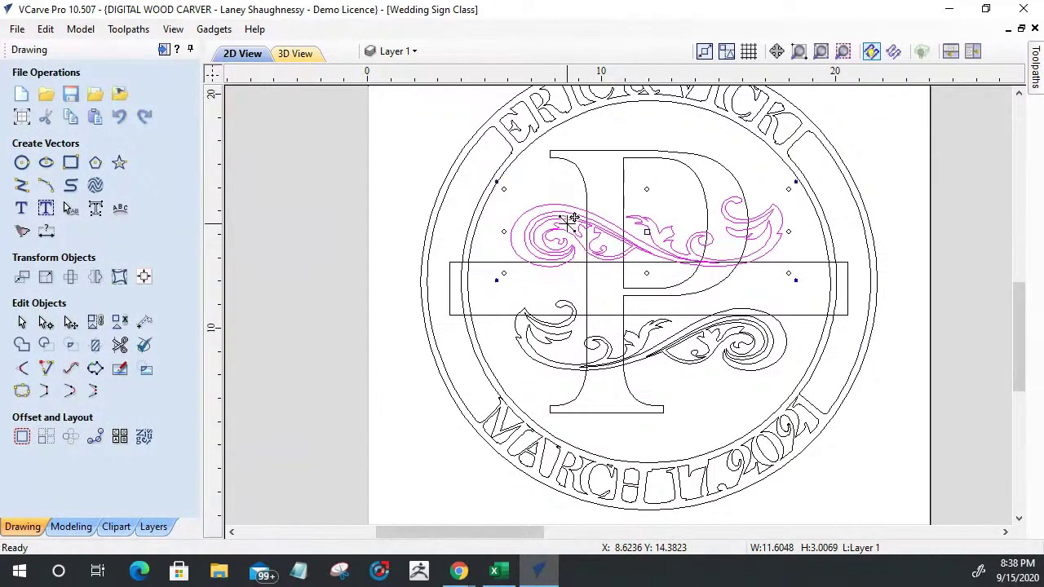
pyautogui.press('Up')
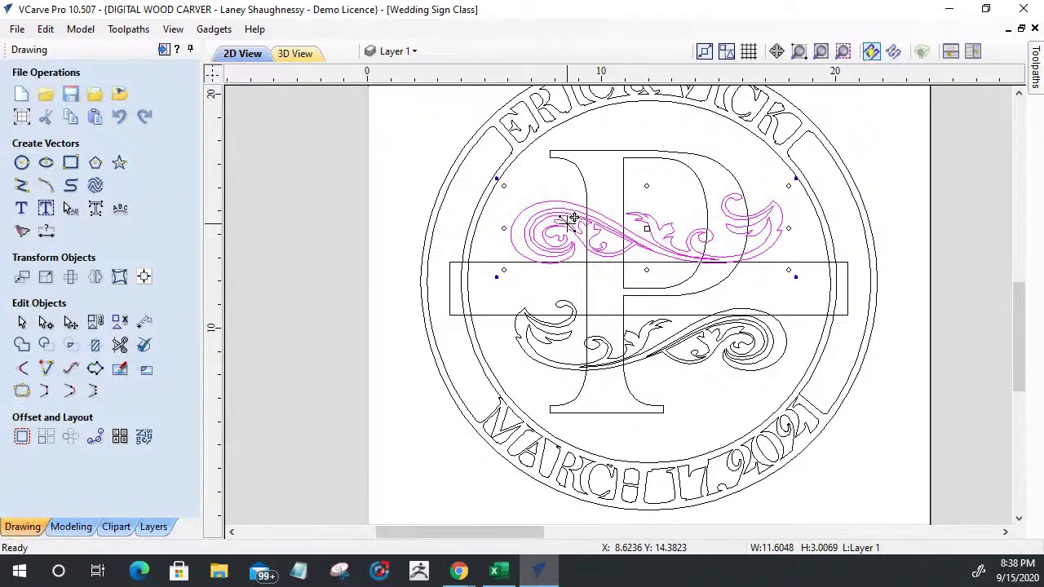
pyautogui.press('Down')
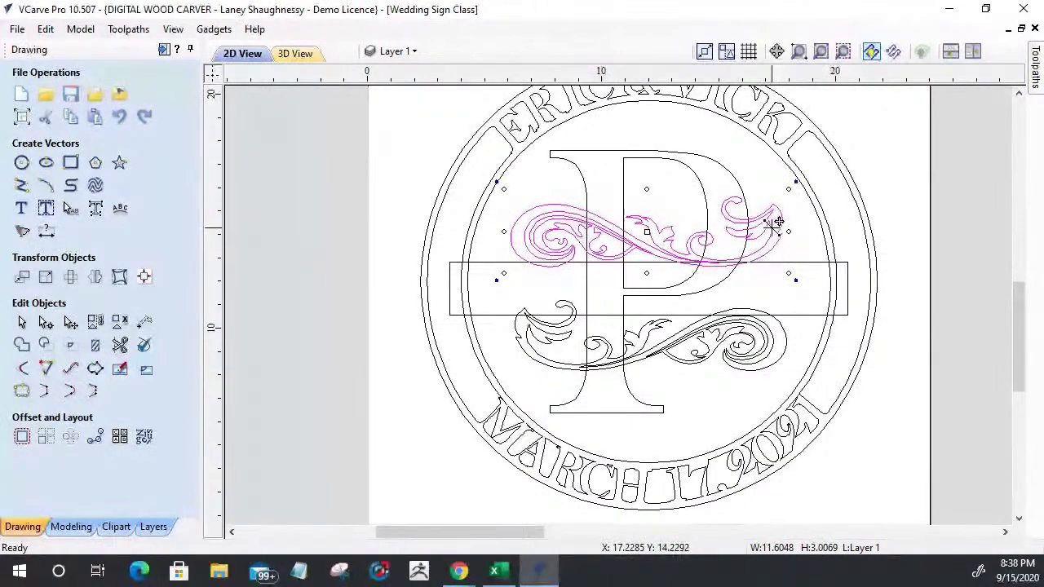
# Stretch the upper ornament to a width of about 12.2 and make it slightly taller
pyautogui.moveTo(767, 229); pyautogui.dragTo(797, 233)
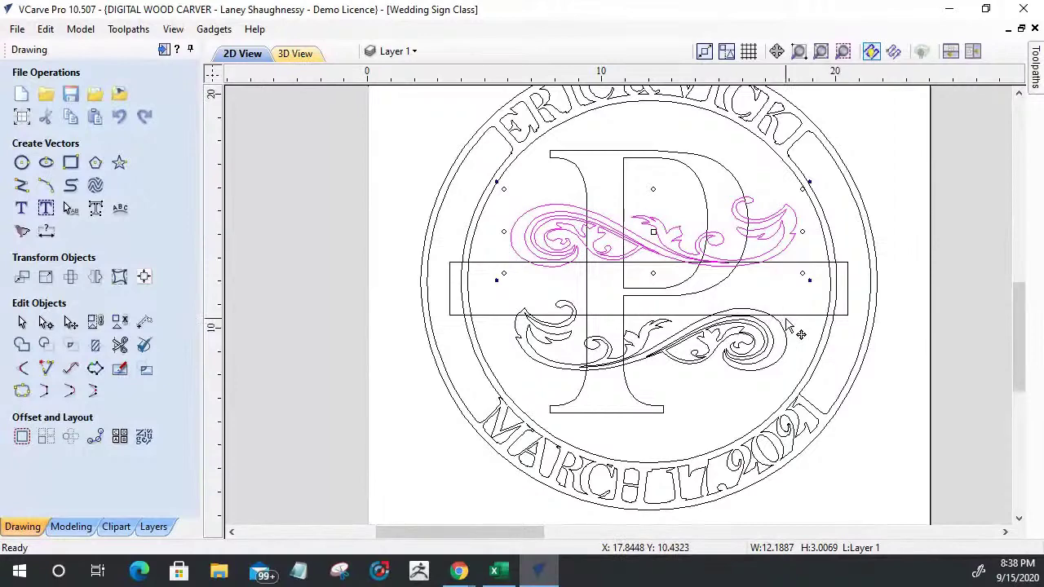
pyautogui.scroll(2, 540, 277)
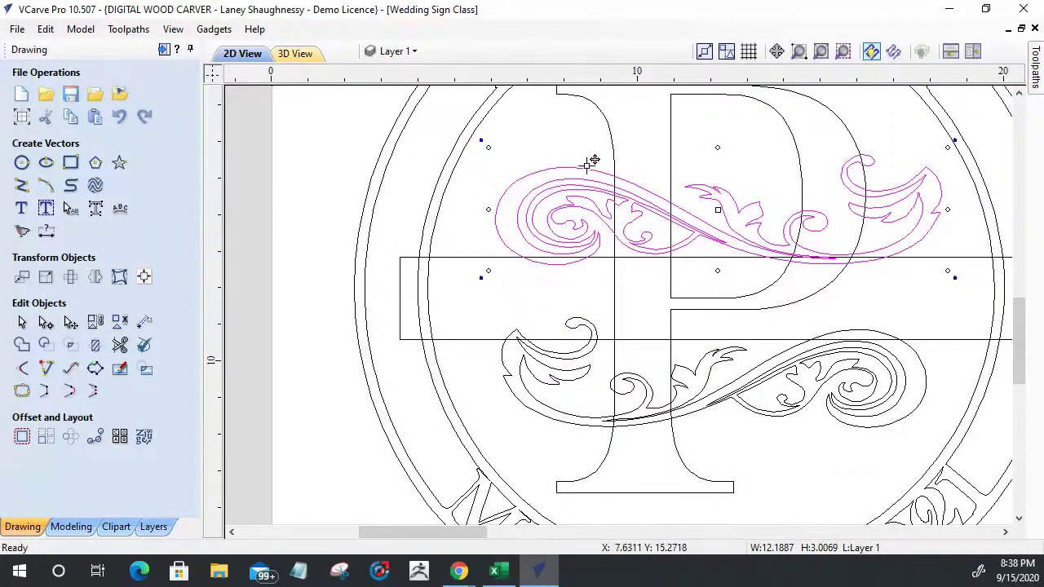
pyautogui.moveTo(716, 147); pyautogui.dragTo(717, 137)
pyautogui.click(717, 282)
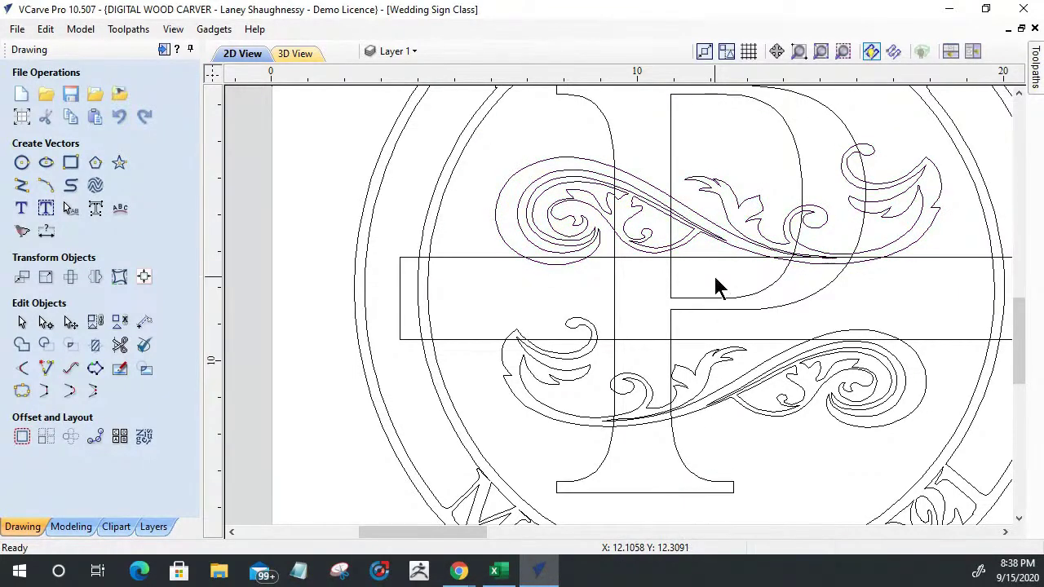
# Weld the lower ornament, the flipped upper ornament and the large letter P into one outline
pyautogui.scroll(-1, 714, 284)
pyautogui.scroll(-1, 713, 284)
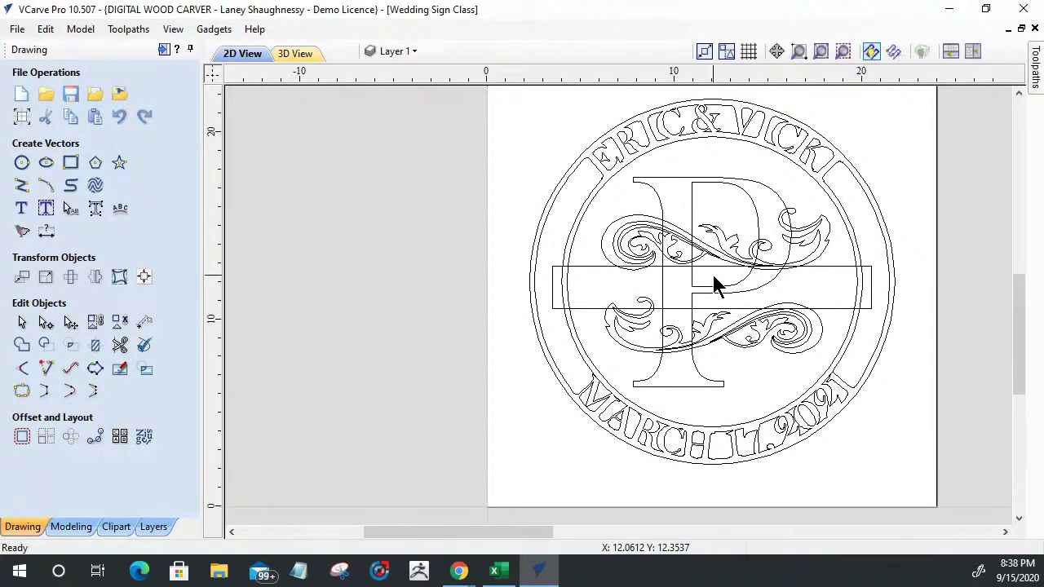
pyautogui.click(723, 354)
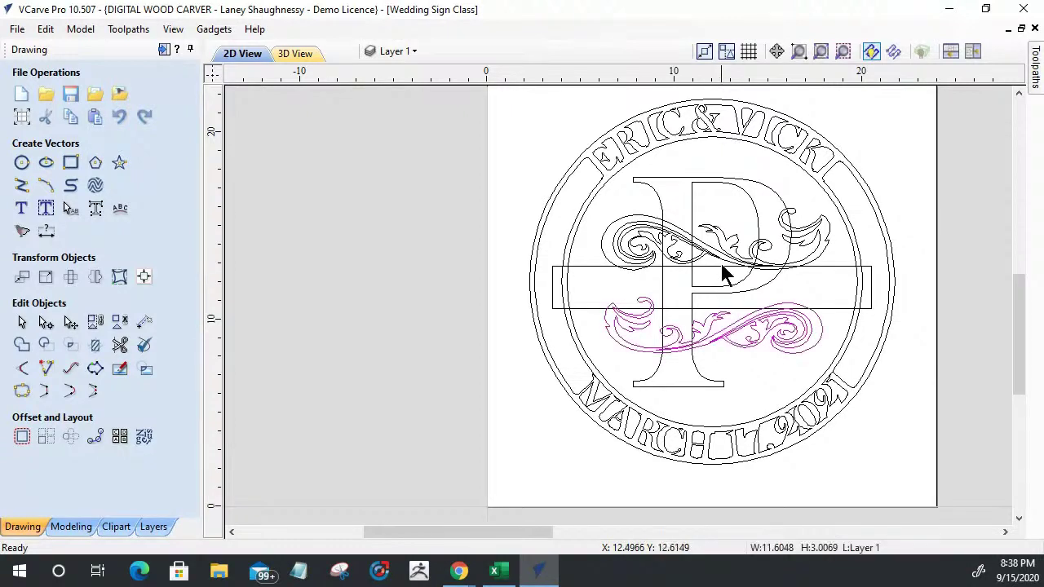
pyautogui.keyDown('shift'); pyautogui.click(718, 258); pyautogui.keyUp('shift')
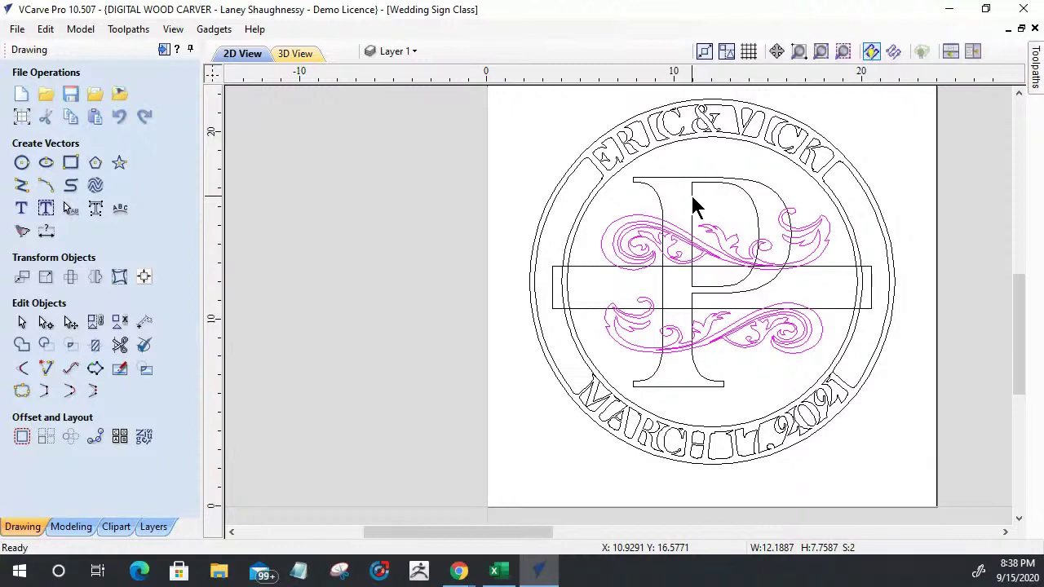
pyautogui.keyDown('shift'); pyautogui.click(693, 210); pyautogui.keyUp('shift')
pyautogui.click(22, 345)
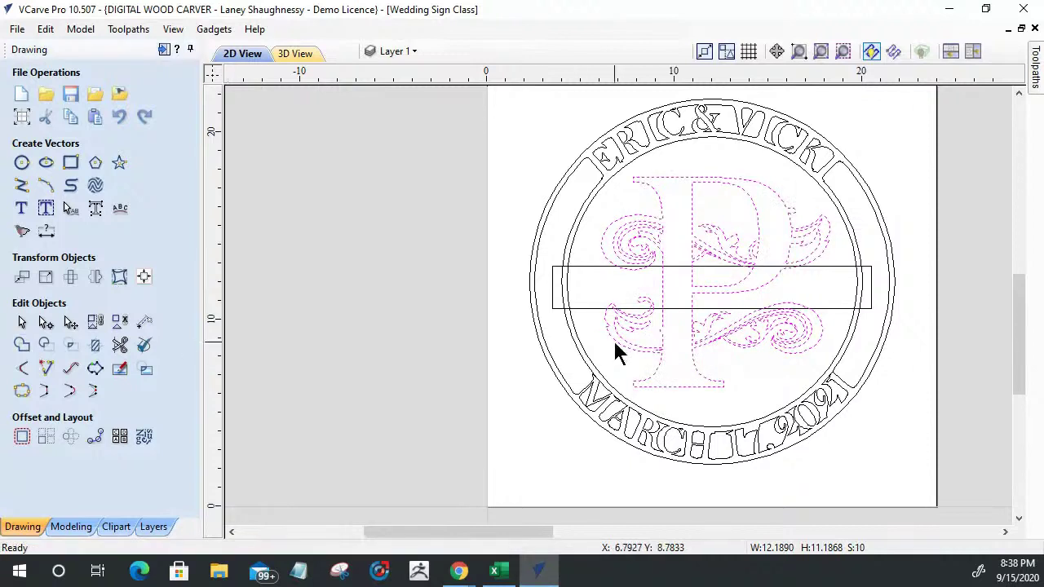
pyautogui.click(413, 270)
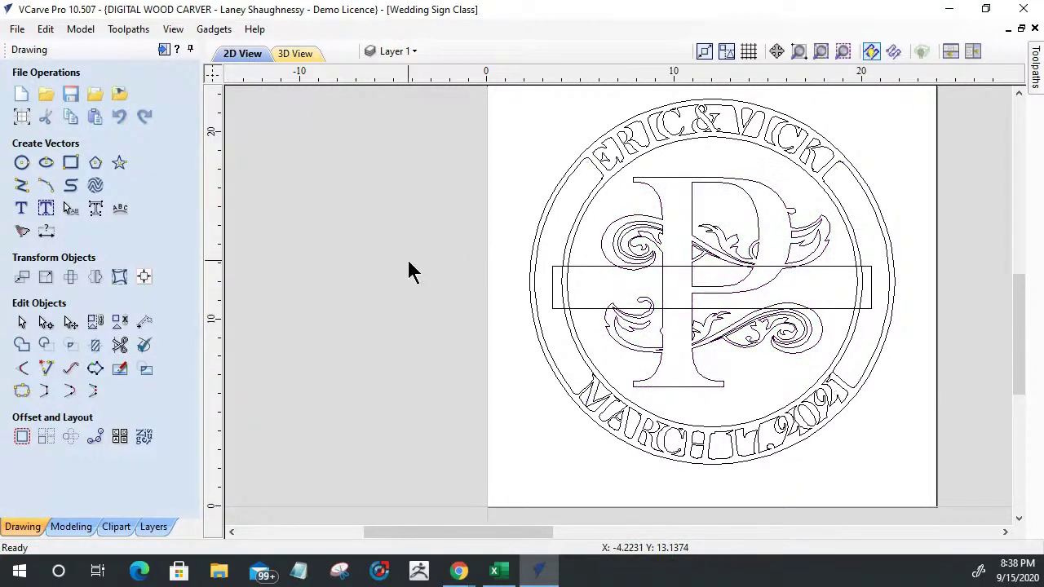
# Move the plate rectangle clear of the sign to examine the welded monogram outline, and undo the move
pyautogui.click(714, 308)
pyautogui.moveTo(724, 281); pyautogui.dragTo(95, 277)
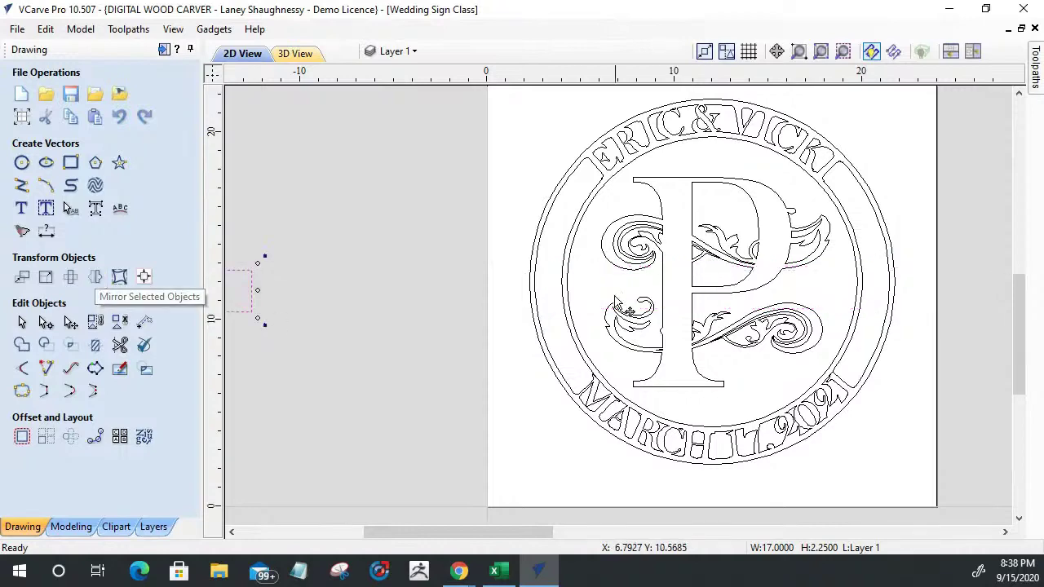
pyautogui.scroll(3, 680, 368)
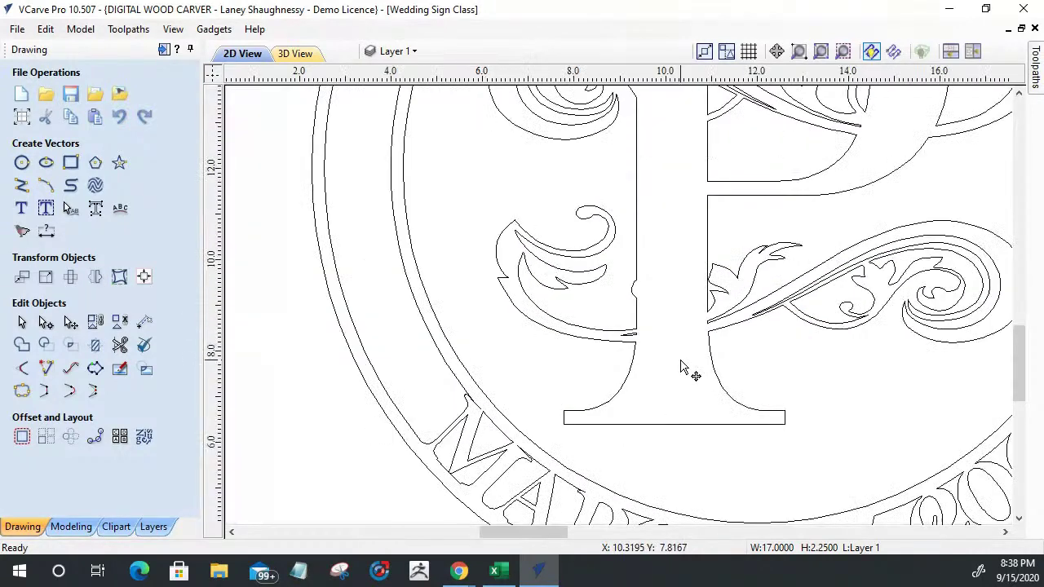
pyautogui.scroll(-2, 682, 369)
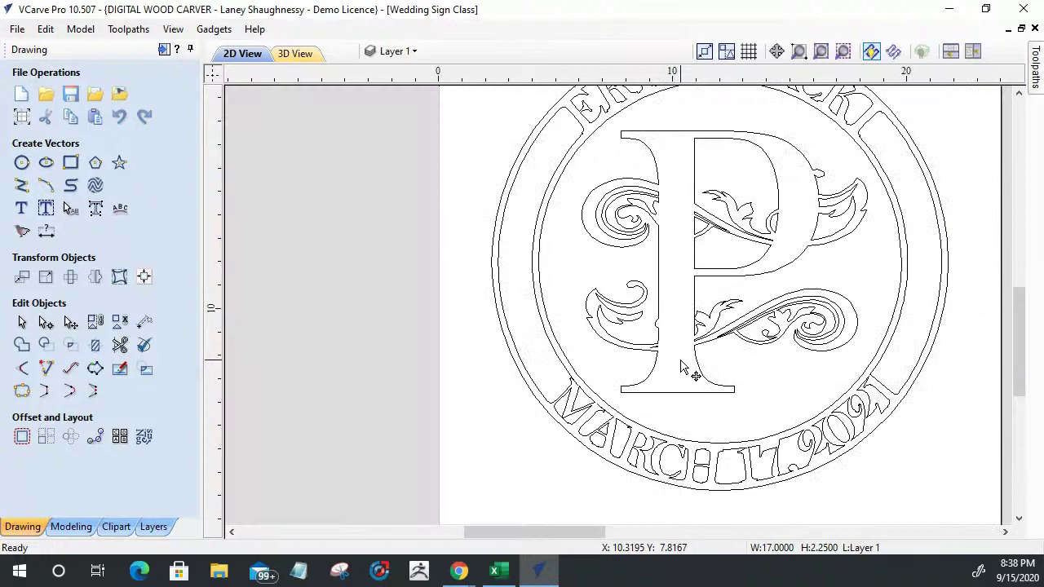
pyautogui.hotkey('ctrl', 'z')
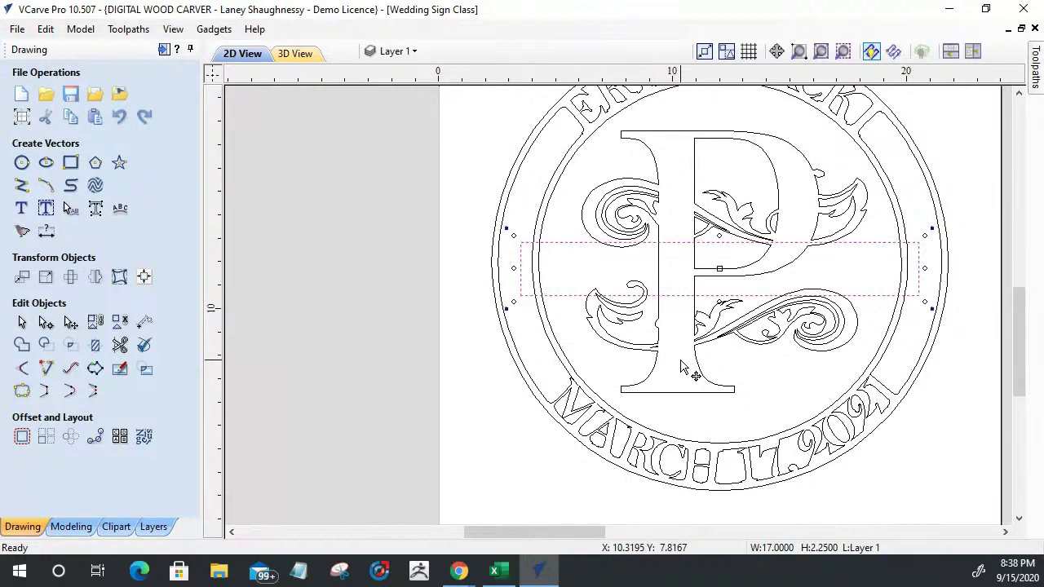
pyautogui.click(567, 273)
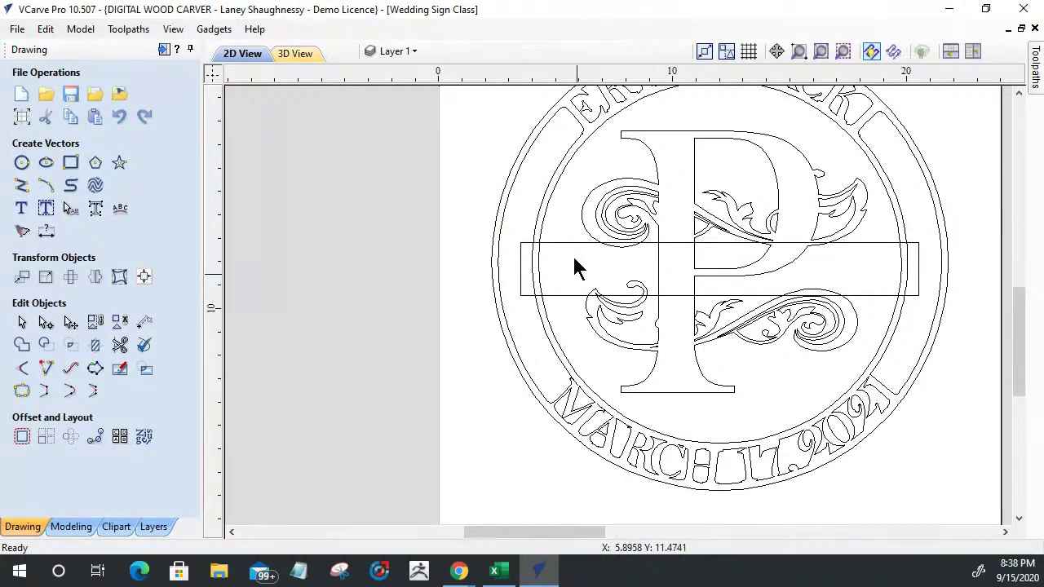
# Offset the plate rectangle inwards by 0.25 inches with sharp offset corners, keeping the original
pyautogui.click(570, 242)
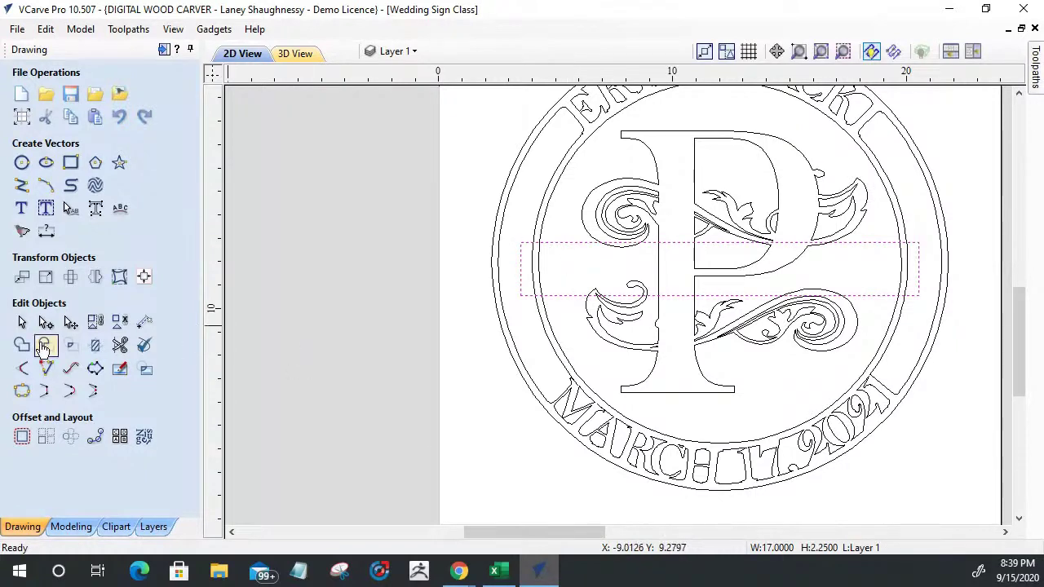
pyautogui.click(22, 346)
pyautogui.doubleClick(86, 213)
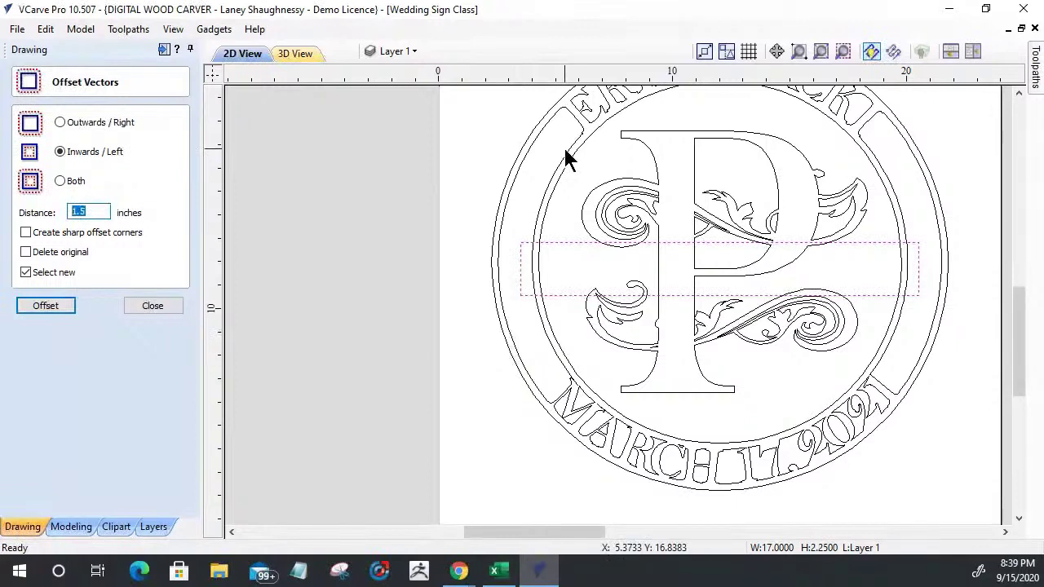
pyautogui.write('.25')
pyautogui.click(25, 233)
pyautogui.click(36, 305)
pyautogui.click(152, 307)
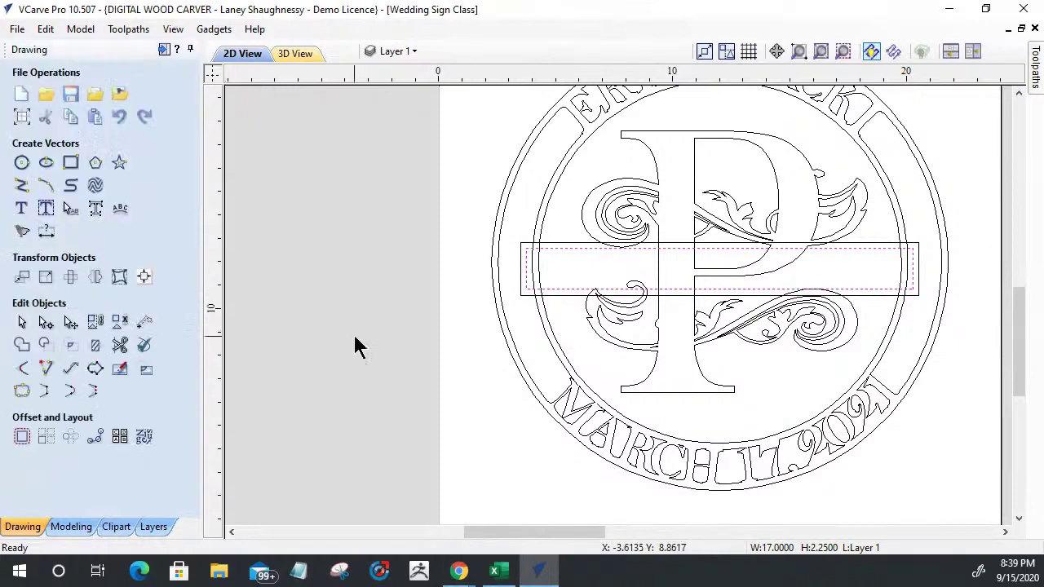
pyautogui.scroll(3, 555, 274)
pyautogui.scroll(-3, 565, 266)
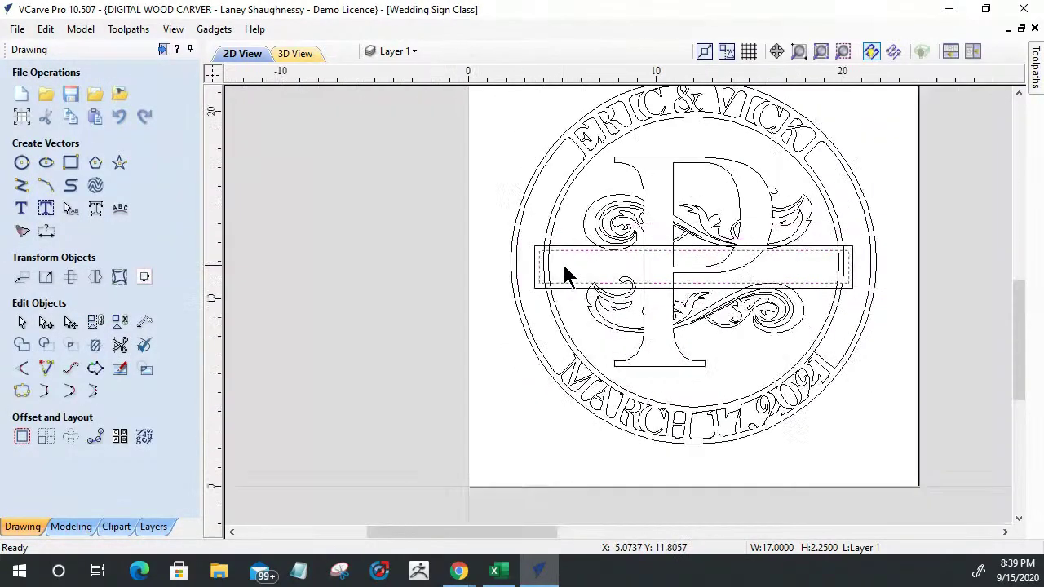
pyautogui.click(612, 264)
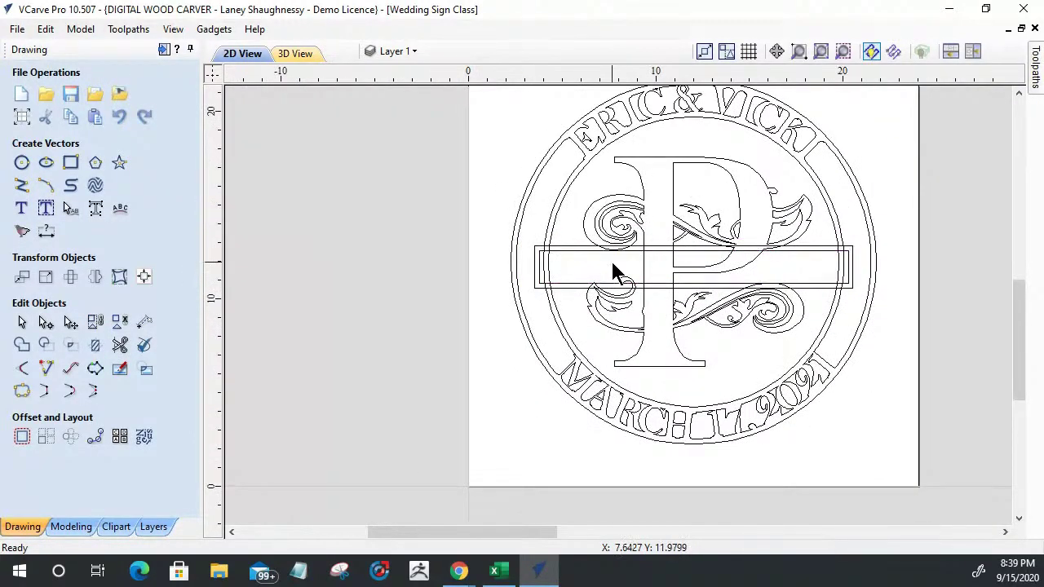
# Create the couple's surname as text in capitals, using bold Bell MT, centre alignment and a height of 1.5 inches
pyautogui.scroll(1, 641, 285)
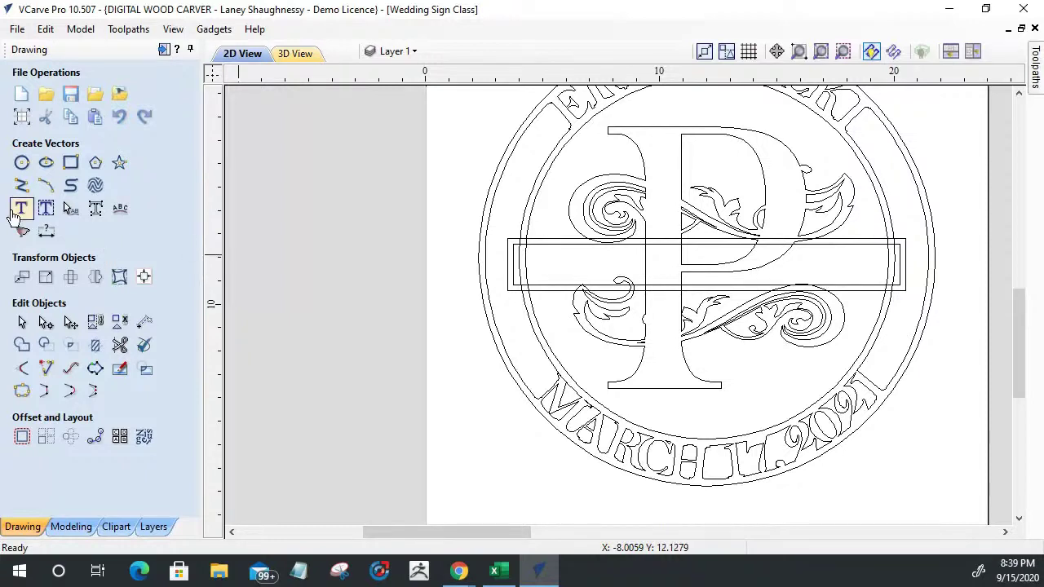
pyautogui.click(22, 209)
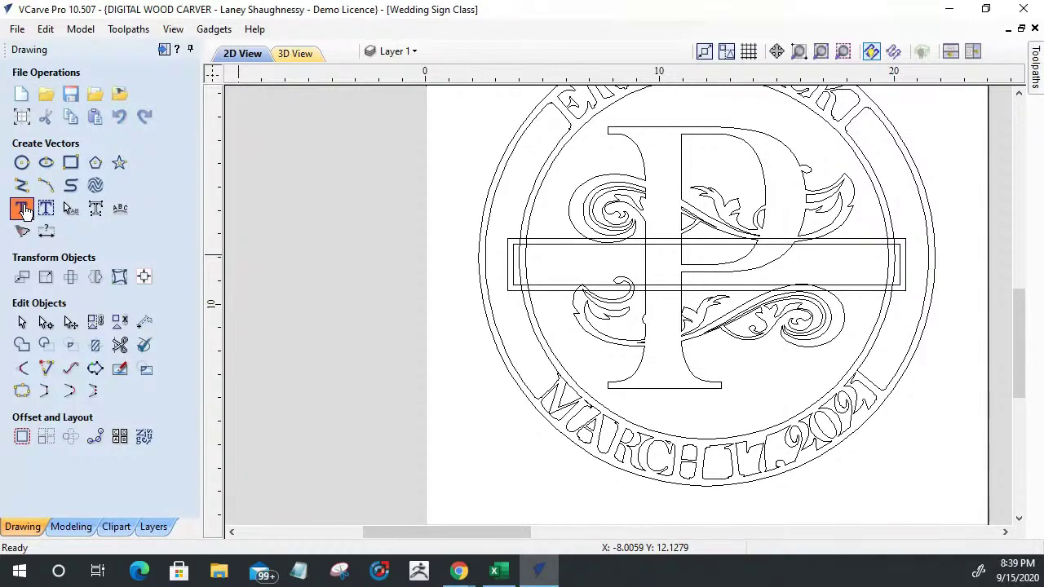
pyautogui.click(22, 210)
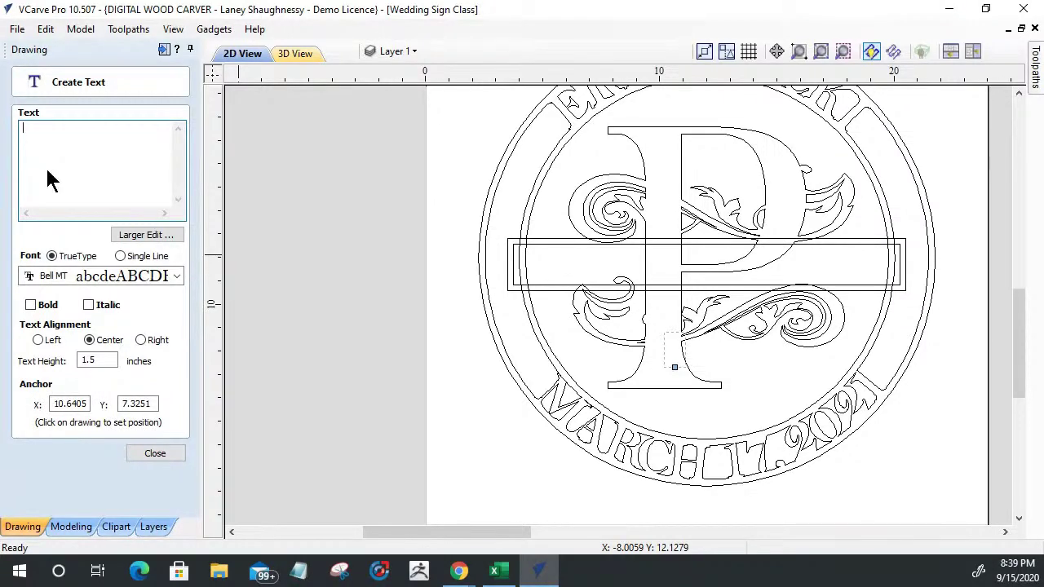
pyautogui.write('Powell')
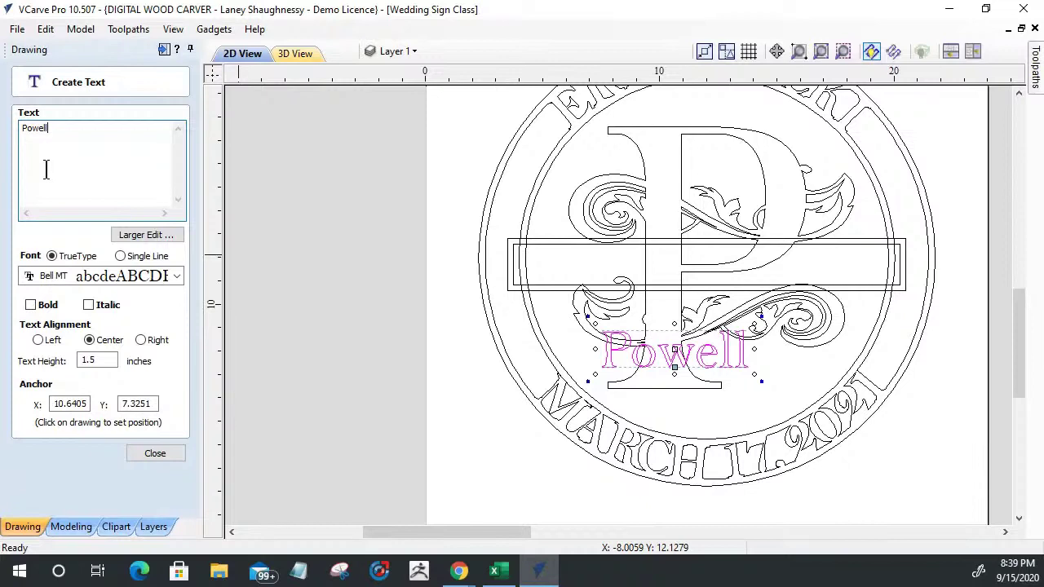
pyautogui.moveTo(55, 128); pyautogui.dragTo(2, 131)
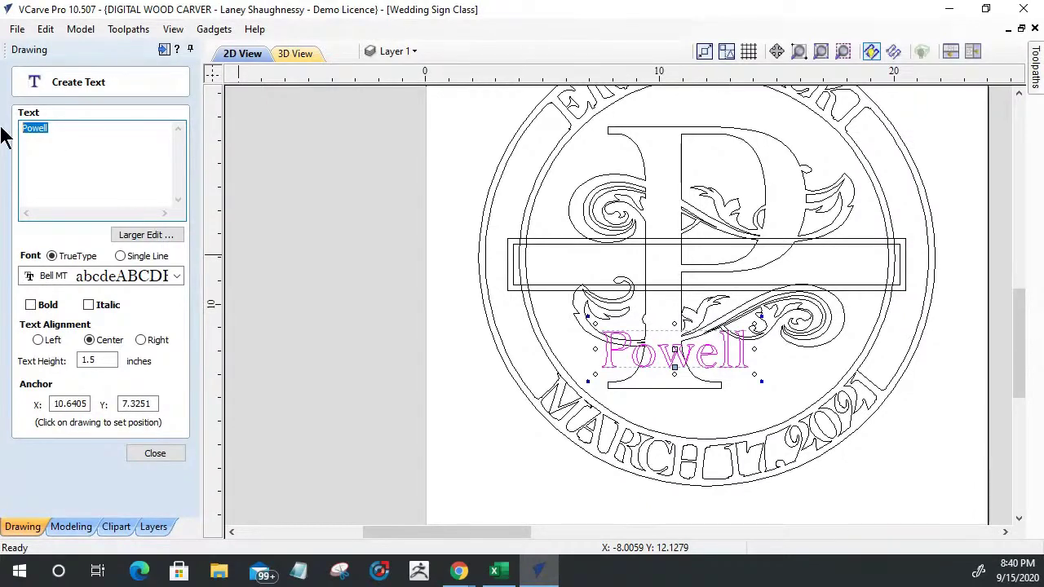
pyautogui.press('Delete')
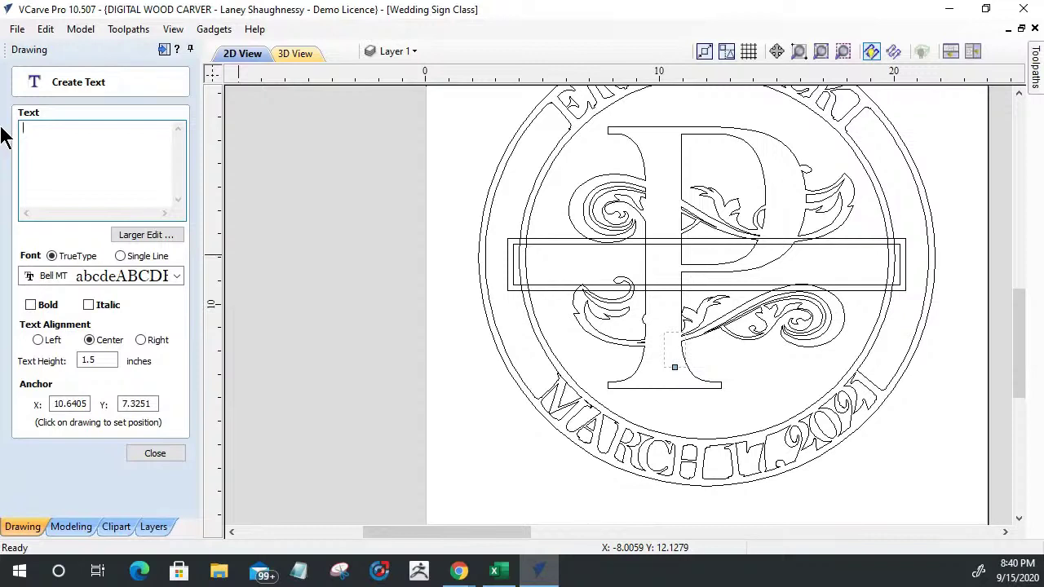
pyautogui.write('POWELL')
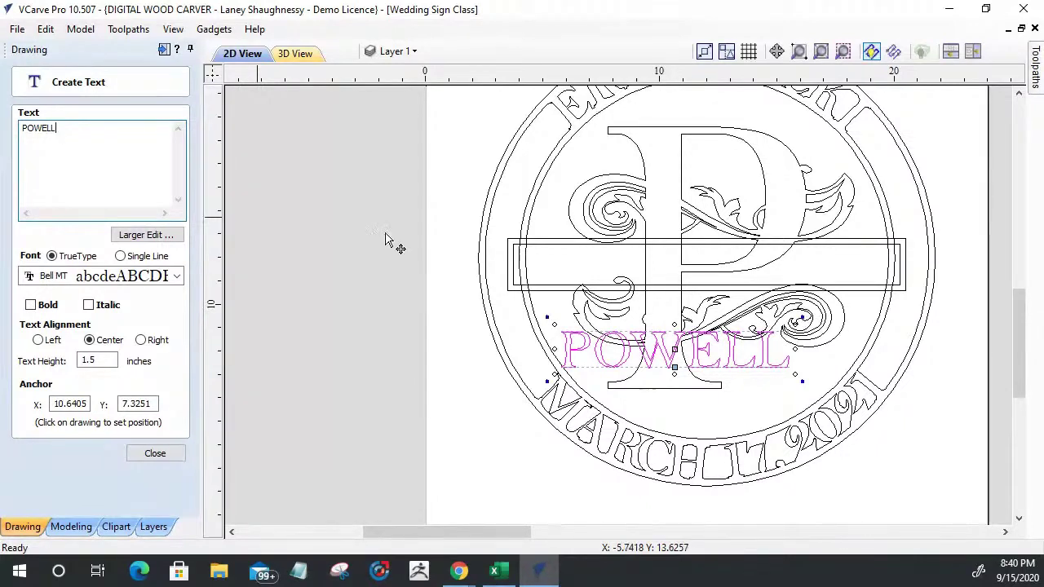
pyautogui.click(30, 305)
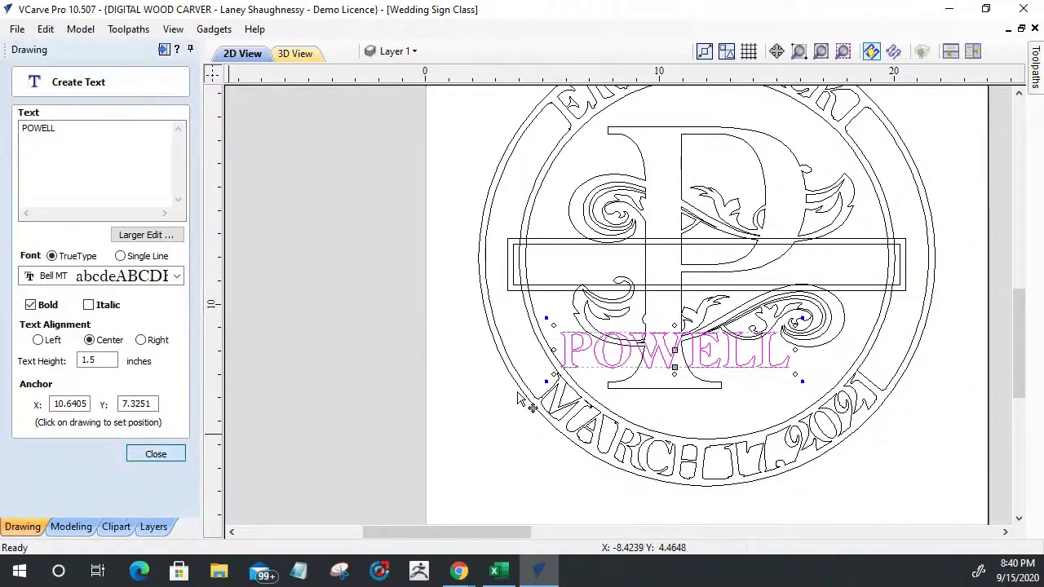
pyautogui.click(155, 454)
# Move the surname text up into the middle of the inner plate rectangle
pyautogui.moveTo(620, 365); pyautogui.dragTo(658, 275)
pyautogui.scroll(3, 680, 275)
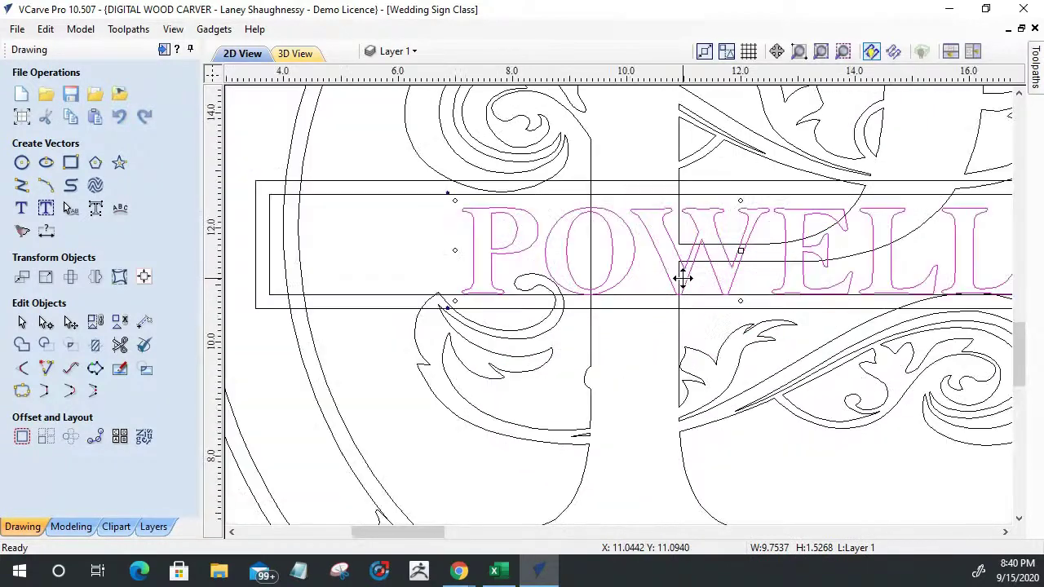
pyautogui.scroll(-2, 680, 275)
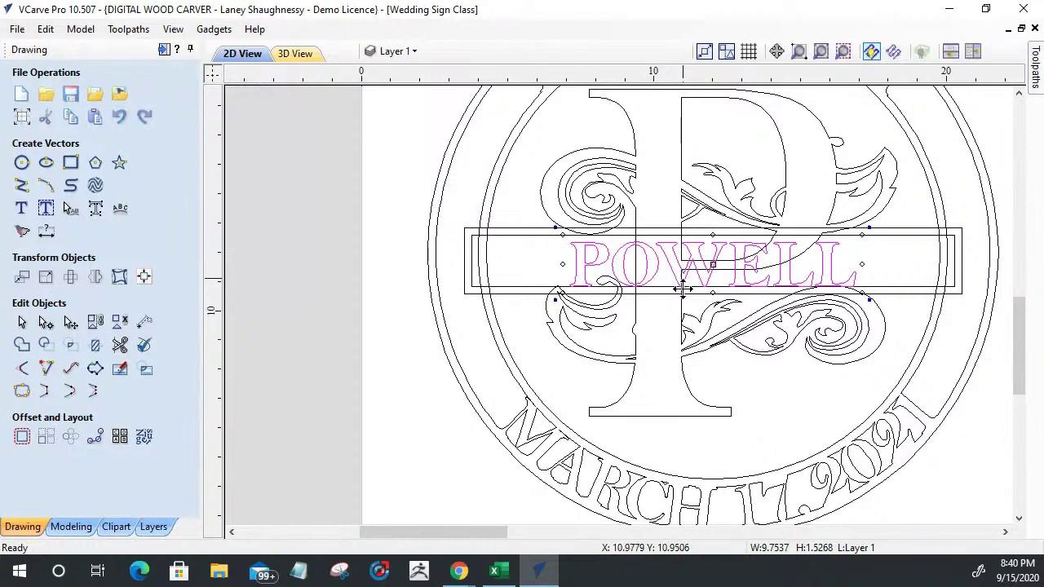
pyautogui.scroll(-2, 682, 278)
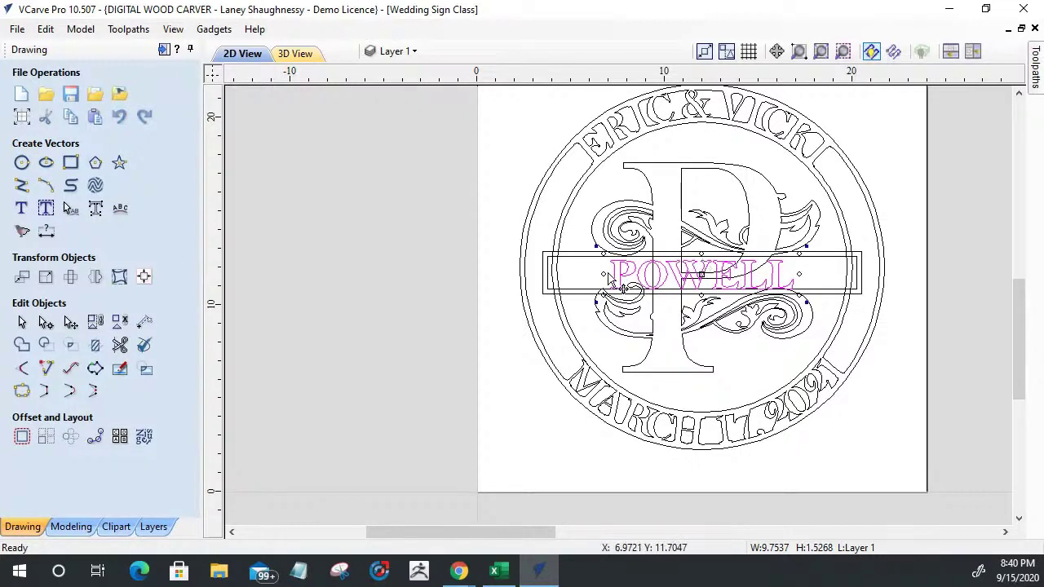
# Reopen the surname text for editing and copy its wording
pyautogui.click(18, 210)
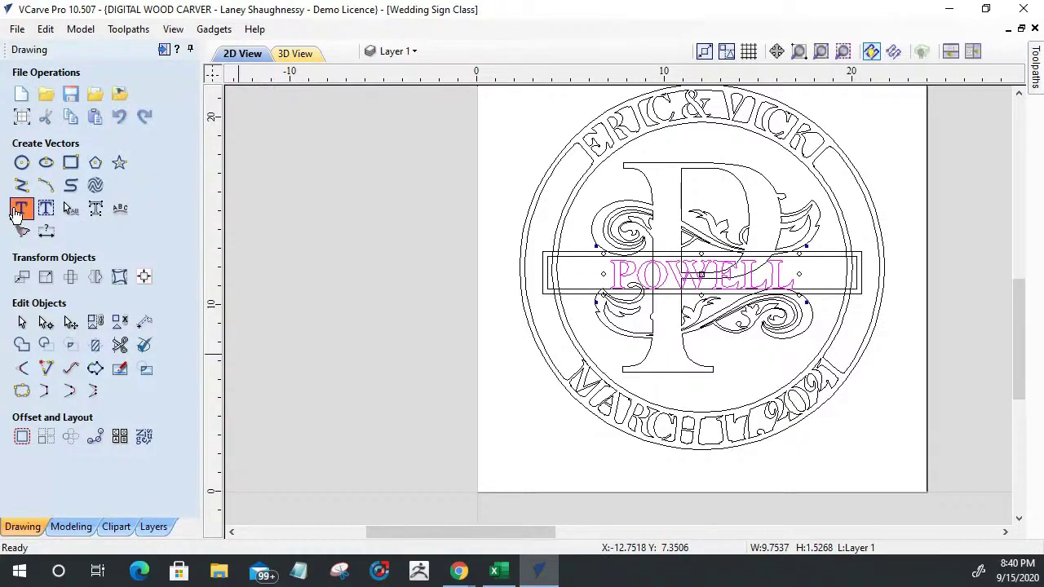
pyautogui.click(18, 212)
pyautogui.hotkey('ctrl', 'c')
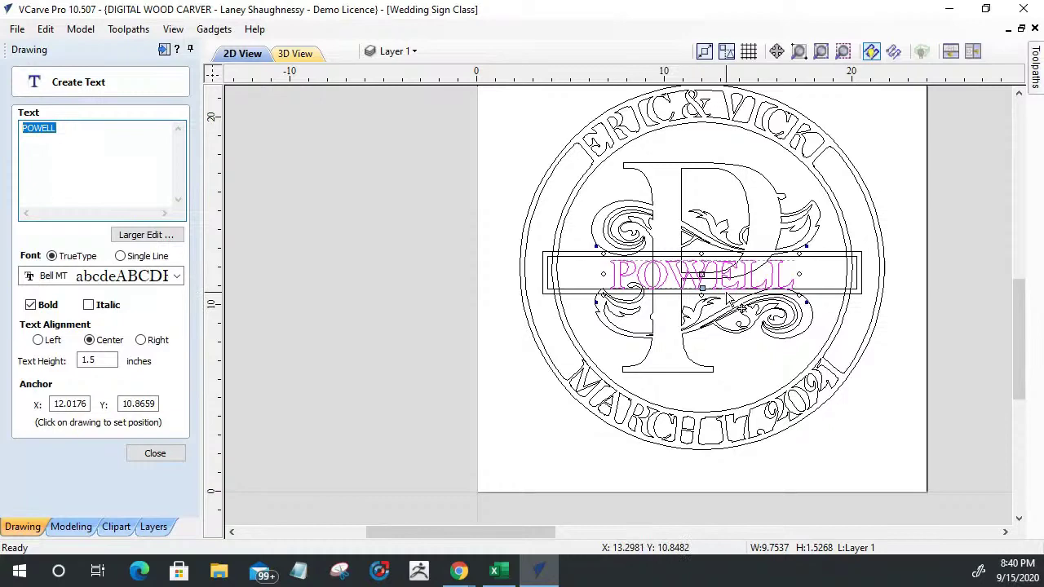
# Switch to Chrome, maximize a new browser window and open wordmark.it
pyautogui.click(459, 573)
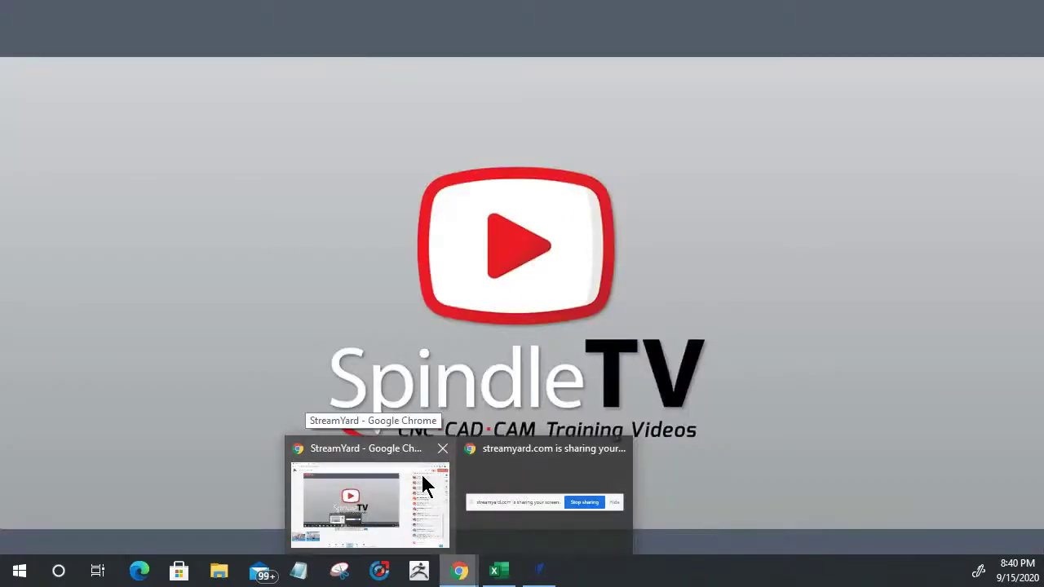
pyautogui.moveTo(529, 477)
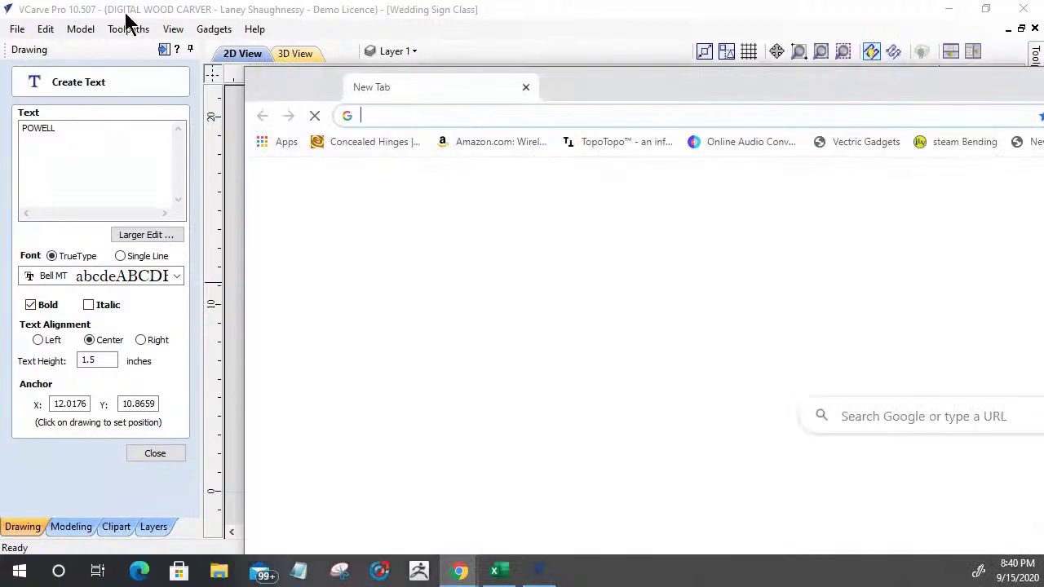
pyautogui.moveTo(341, 86); pyautogui.dragTo(106, 16)
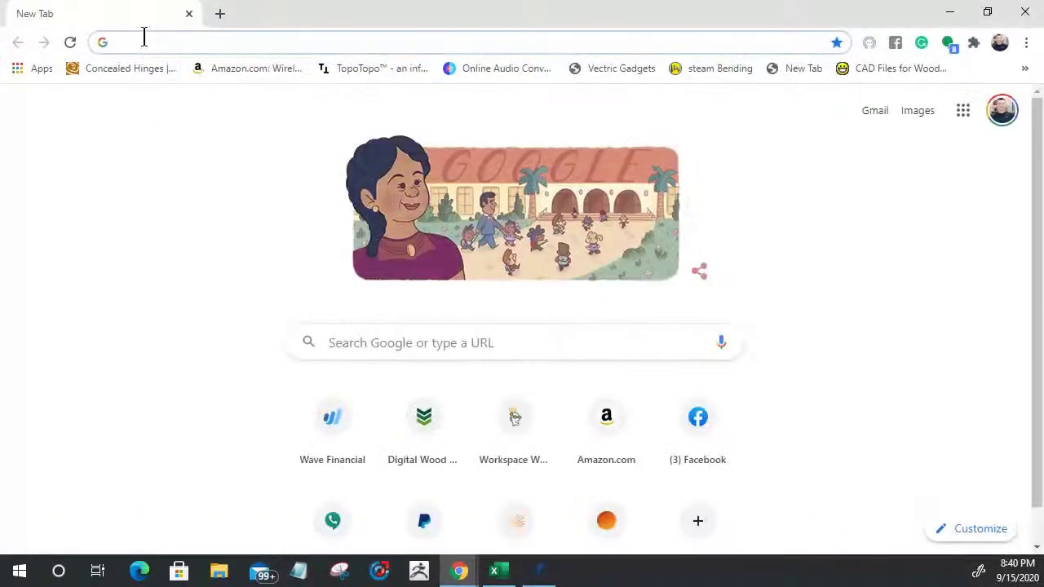
pyautogui.click(144, 39)
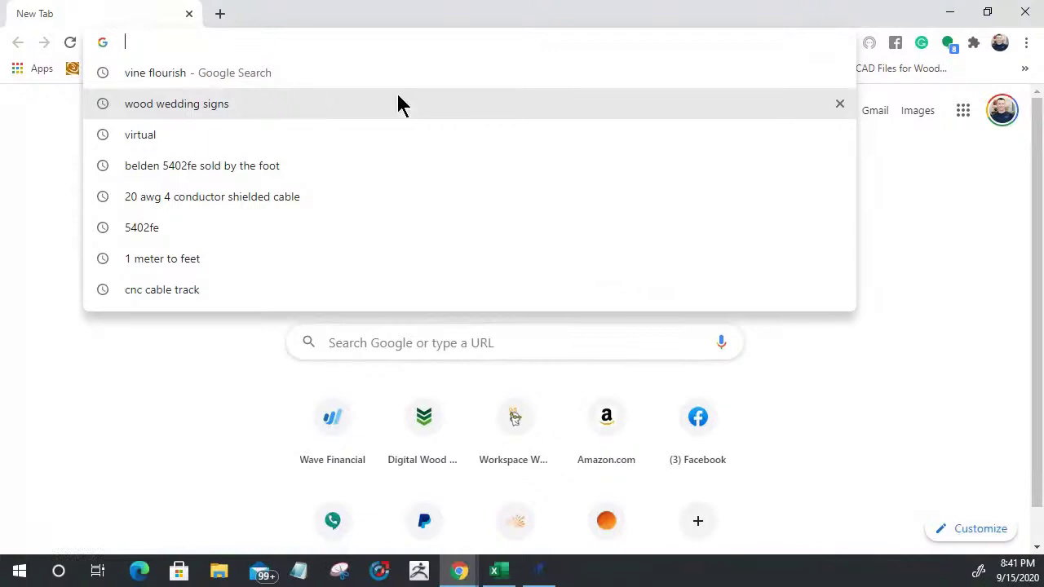
pyautogui.write('Wordmark.it')
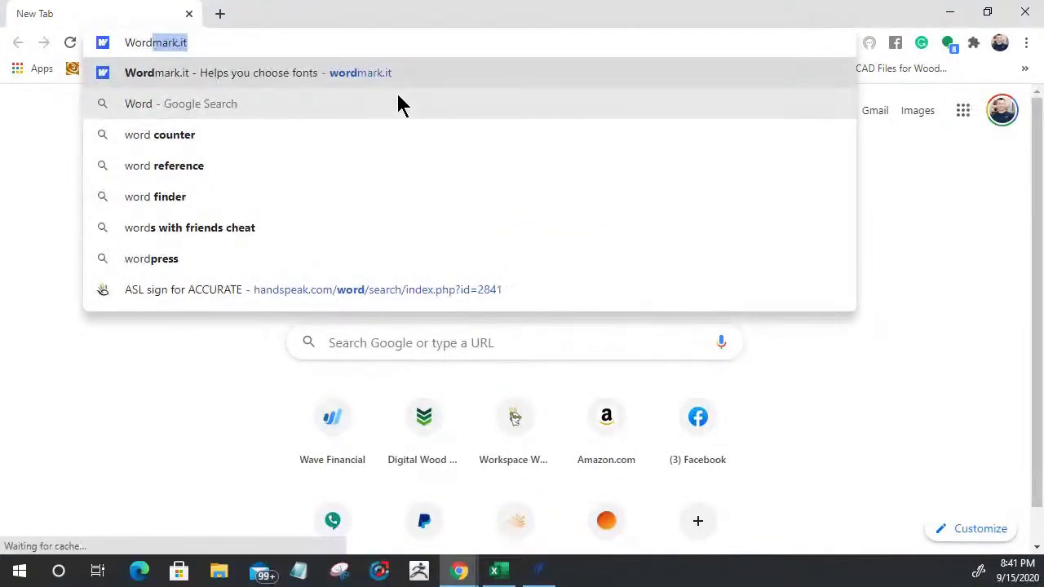
pyautogui.press('Return')
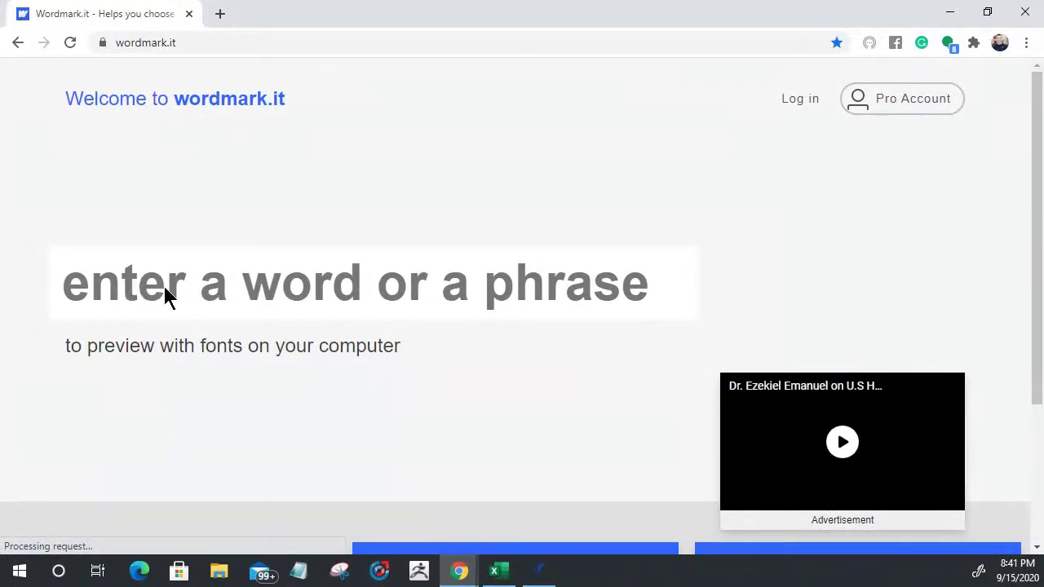
# Preview the couple's surname in capitals with the computer's fonts and look through the samples
pyautogui.click(71, 282)
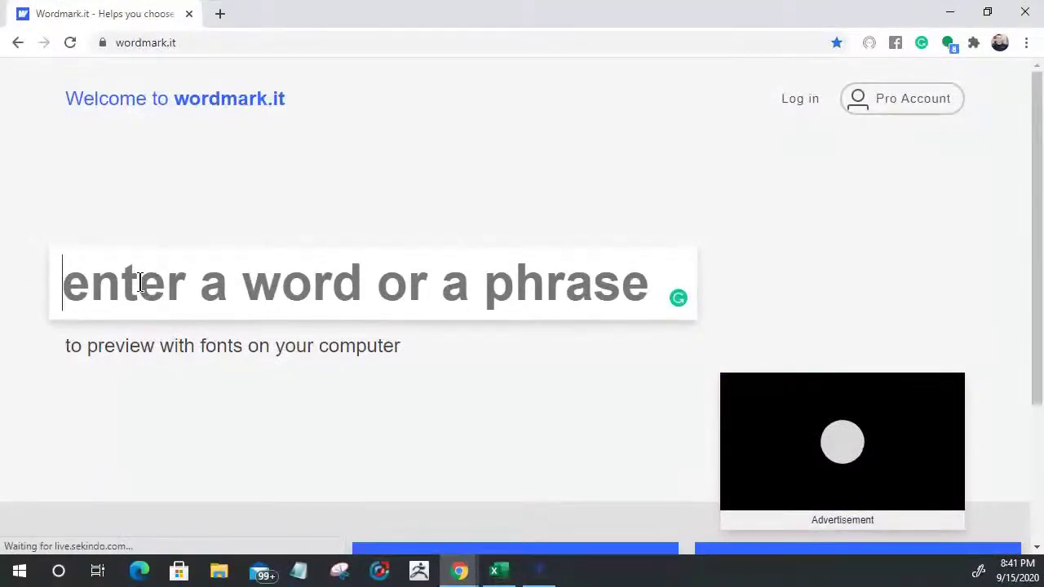
pyautogui.write('POWLL')
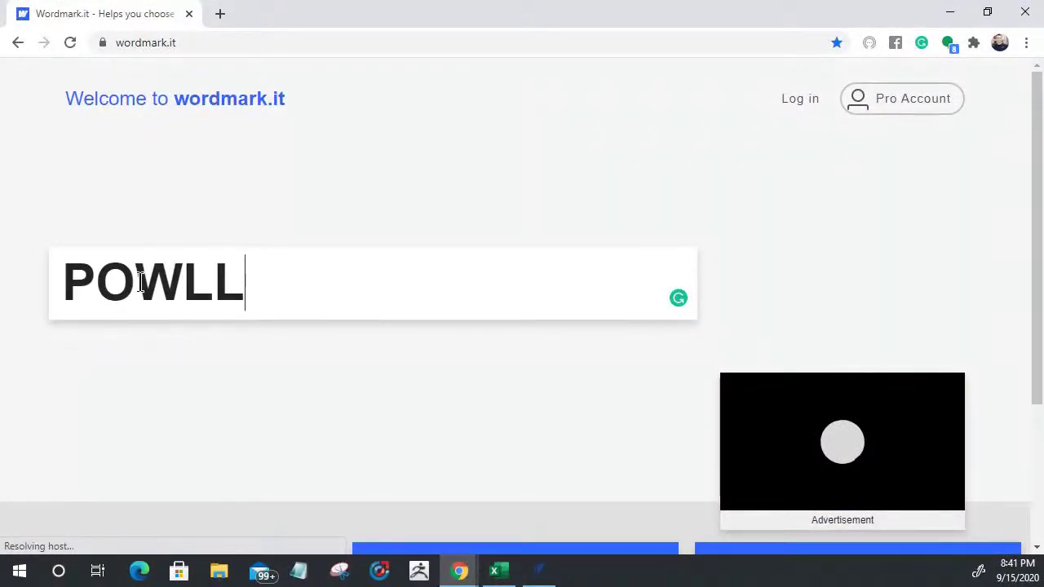
pyautogui.press('BackSpace')
pyautogui.press('BackSpace')
pyautogui.write('ELL')
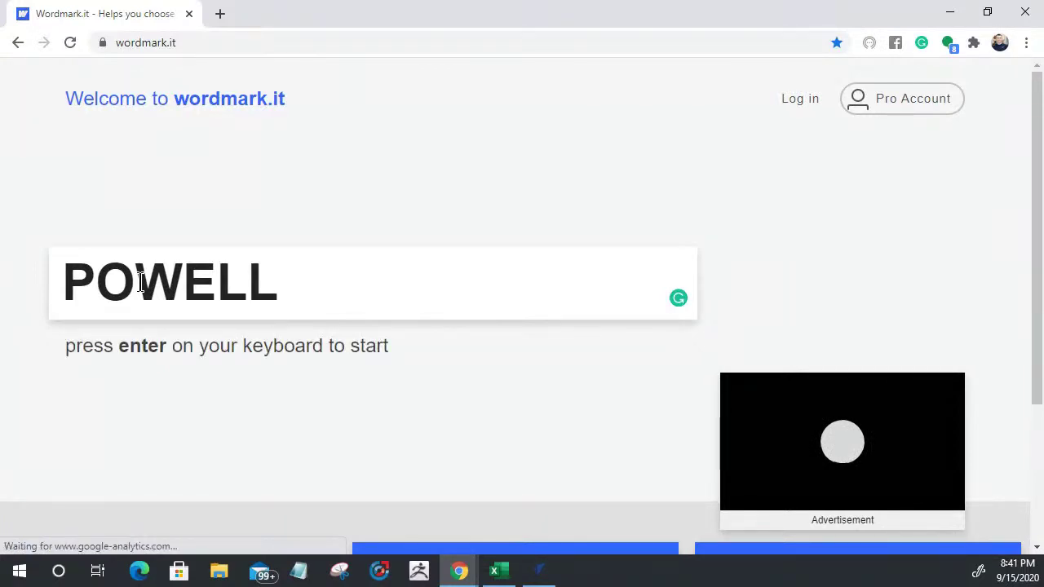
pyautogui.press('Return')
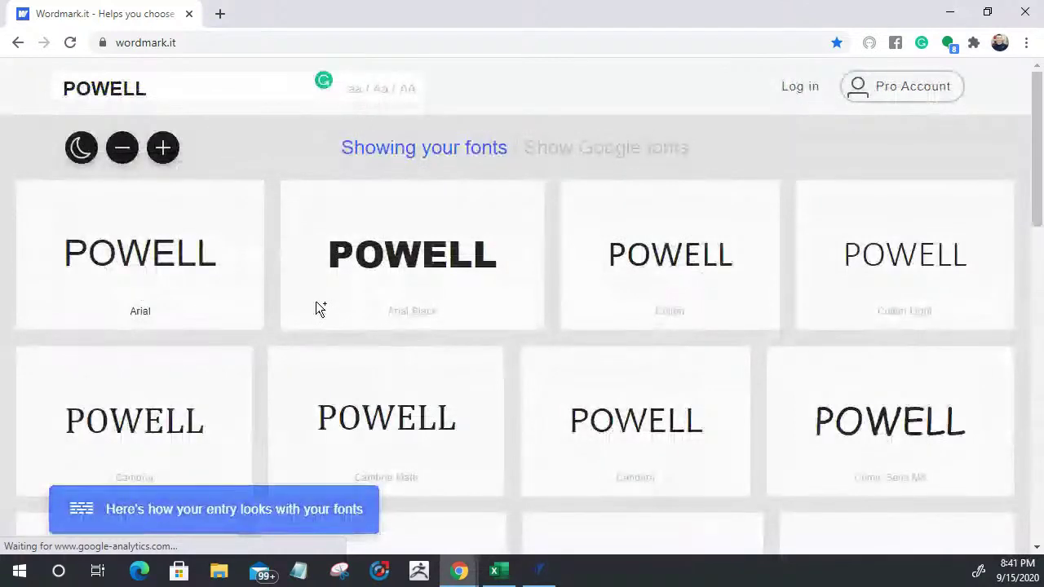
pyautogui.scroll(-1, 449, 310)
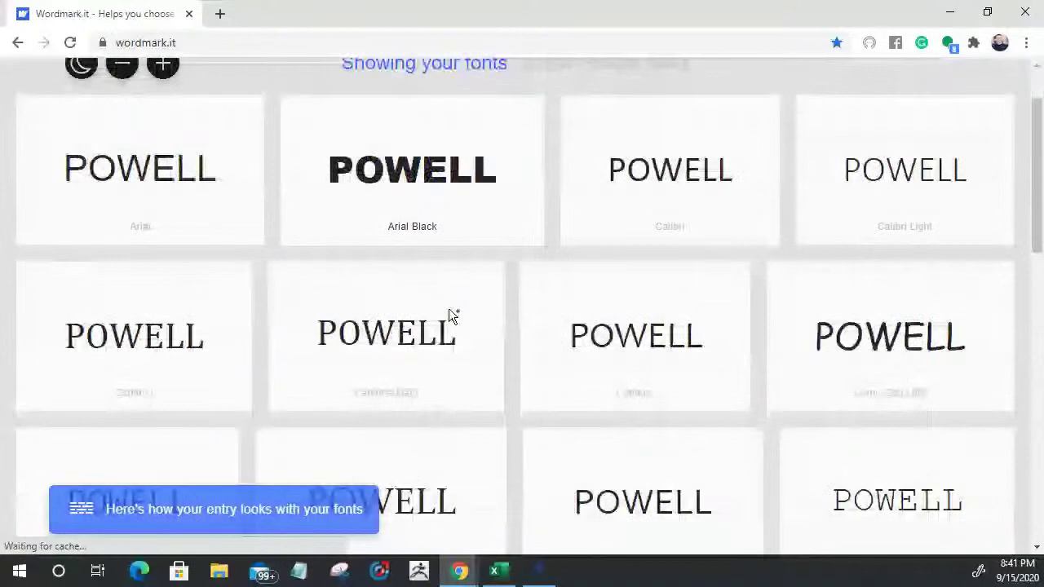
pyautogui.scroll(-5, 449, 314)
pyautogui.scroll(-5, 450, 318)
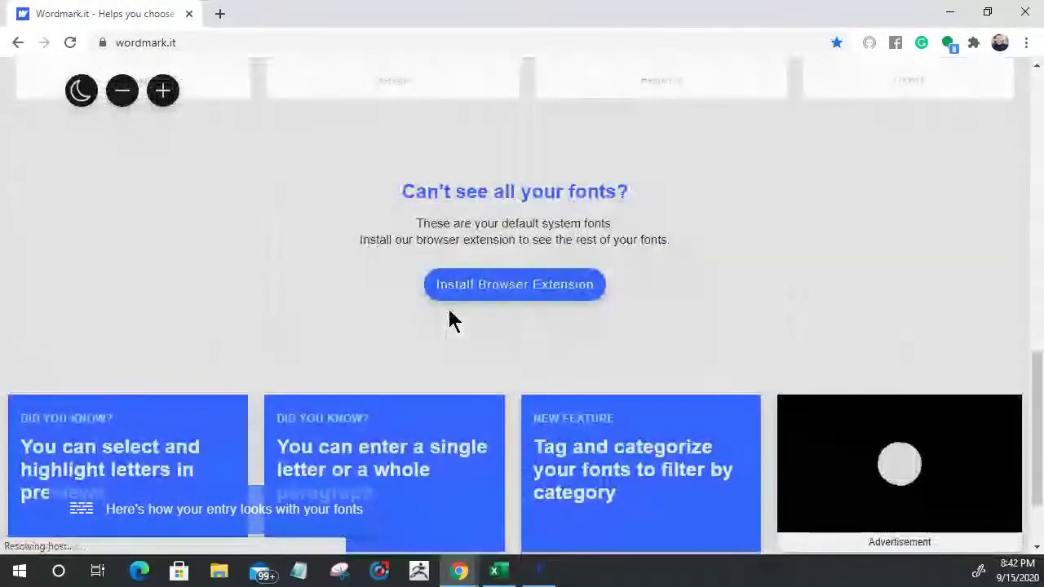
# Install the Wordmark.it Extension from the Chrome Web Store to see the rest of the computer's fonts, and dismiss the sync offer
pyautogui.scroll(-2, 450, 318)
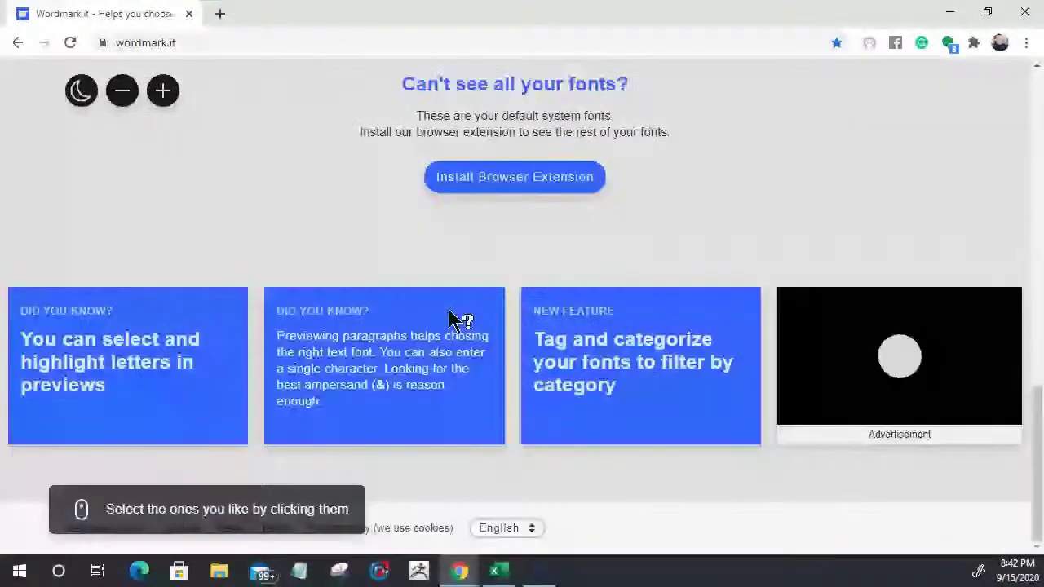
pyautogui.scroll(10, 451, 317)
pyautogui.scroll(5, 453, 317)
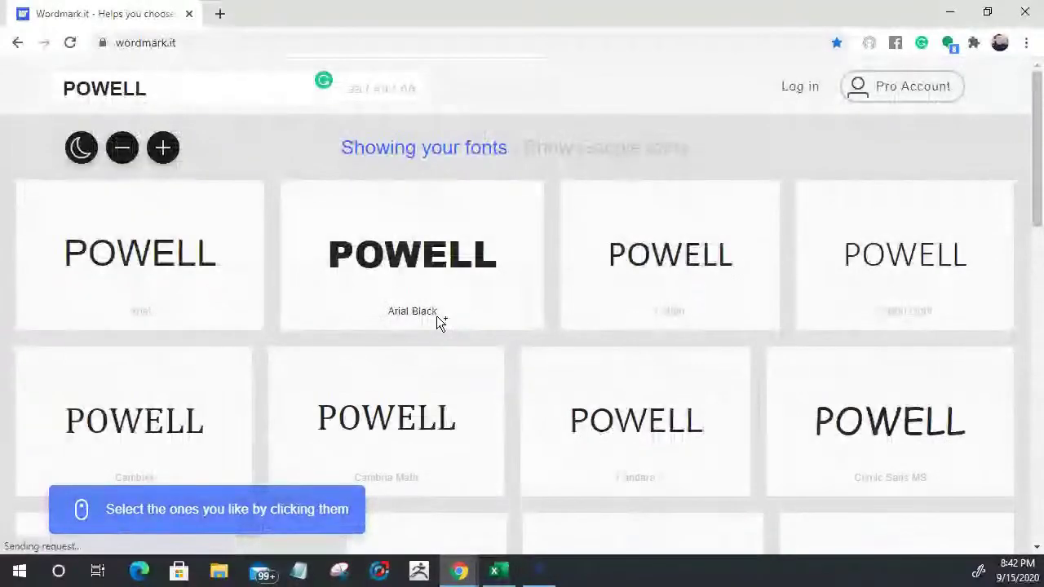
pyautogui.scroll(-15, 511, 235)
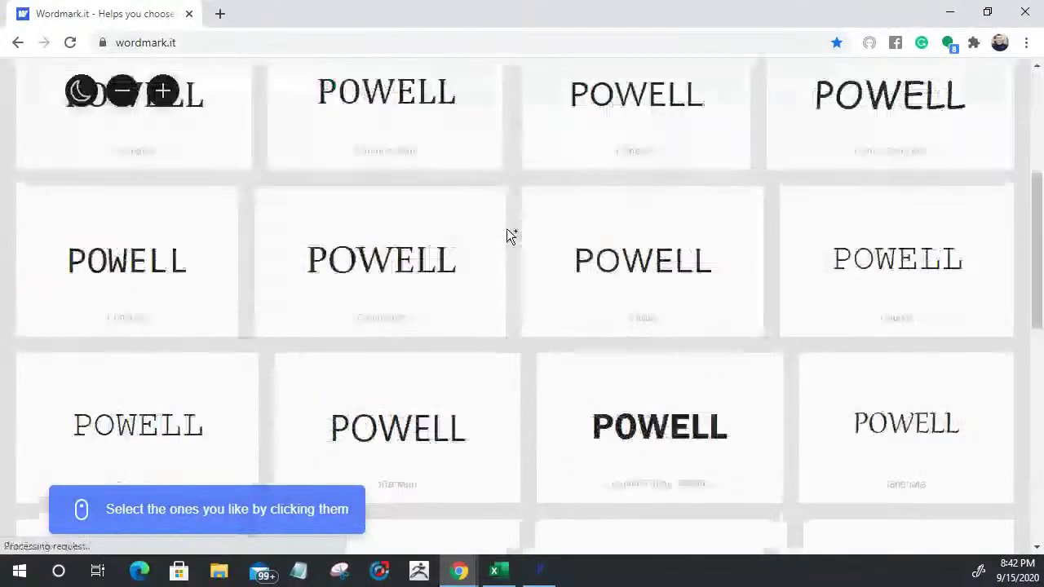
pyautogui.scroll(-1, 507, 236)
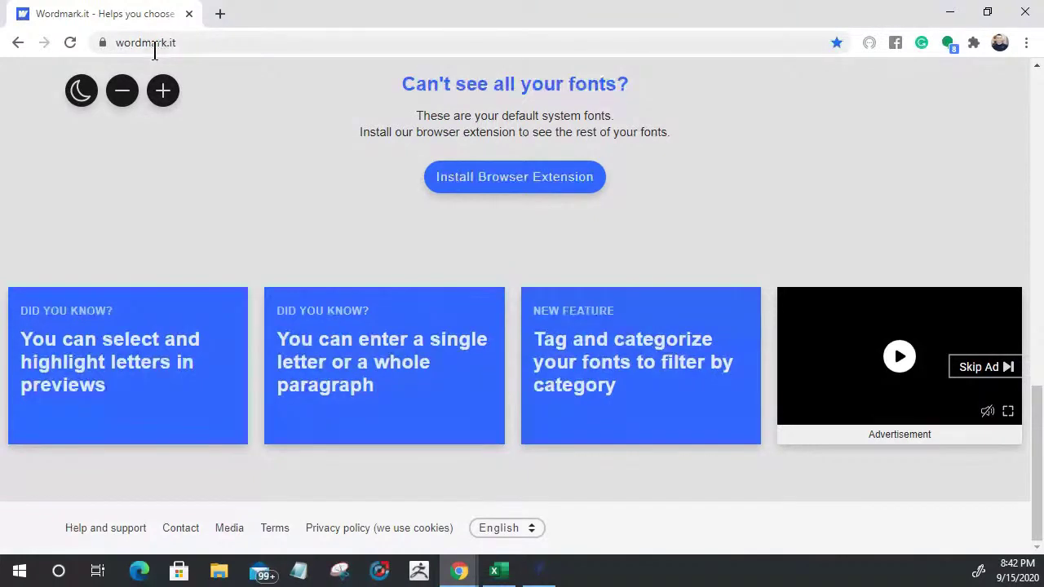
pyautogui.click(504, 181)
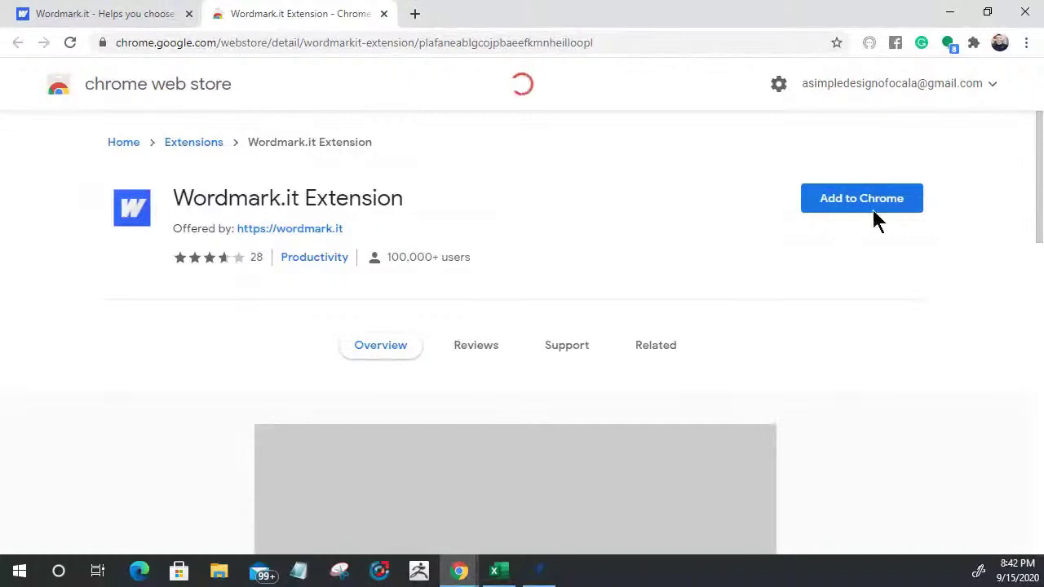
pyautogui.click(853, 204)
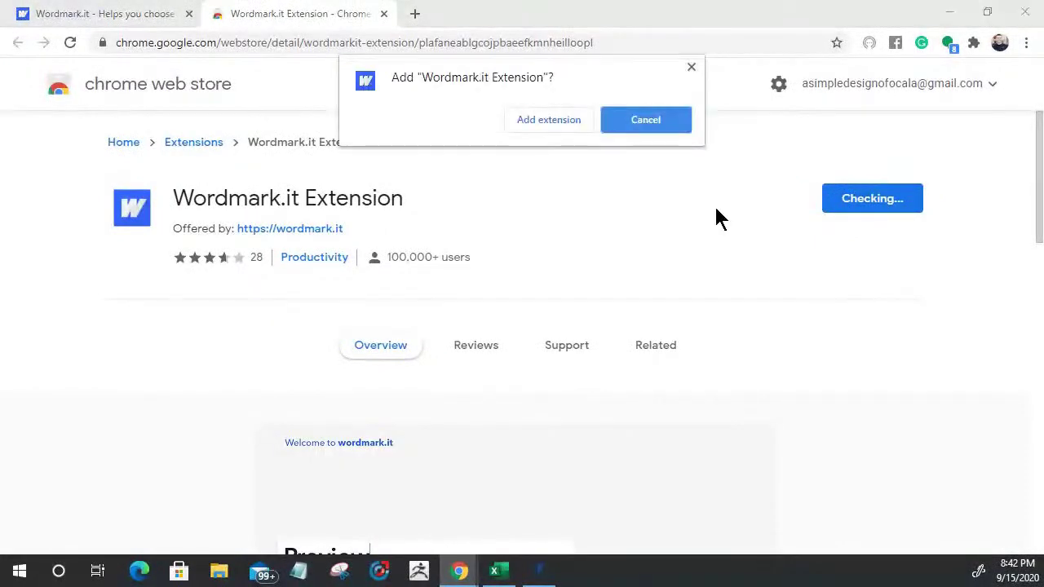
pyautogui.click(534, 124)
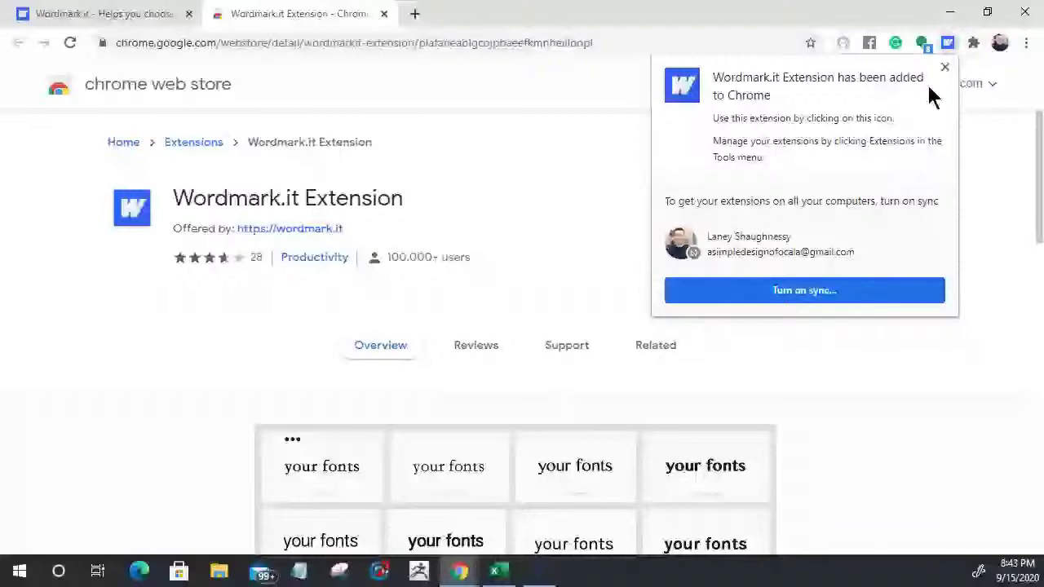
pyautogui.click(945, 67)
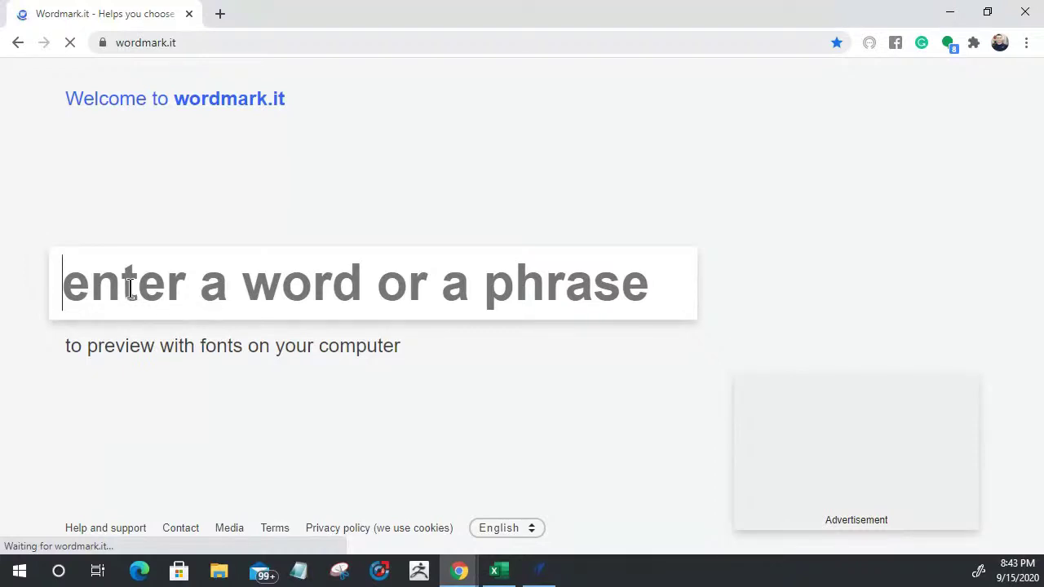
# Preview the copied surname on wordmark.it with all installed fonts and examine the samples from Adobe Devanagari through the Sitka fonts
pyautogui.hotkey('ctrl', 'v')
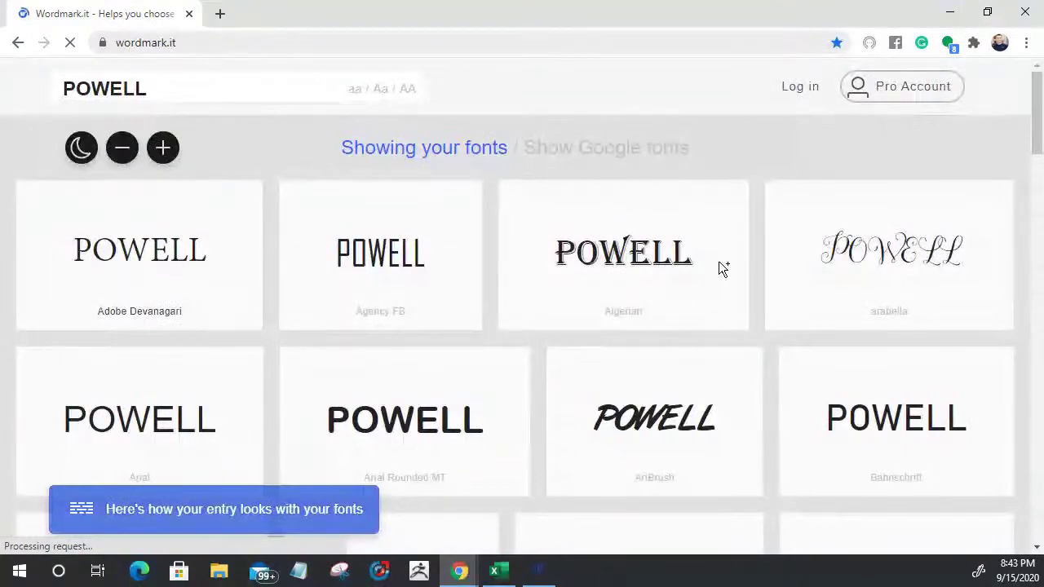
pyautogui.scroll(-8, 719, 262)
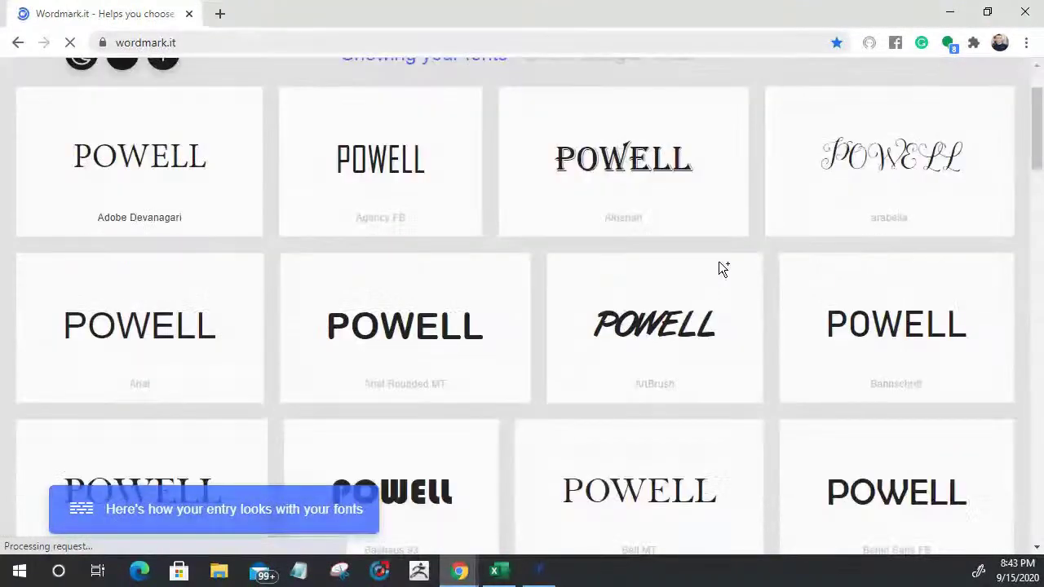
pyautogui.scroll(-4, 719, 274)
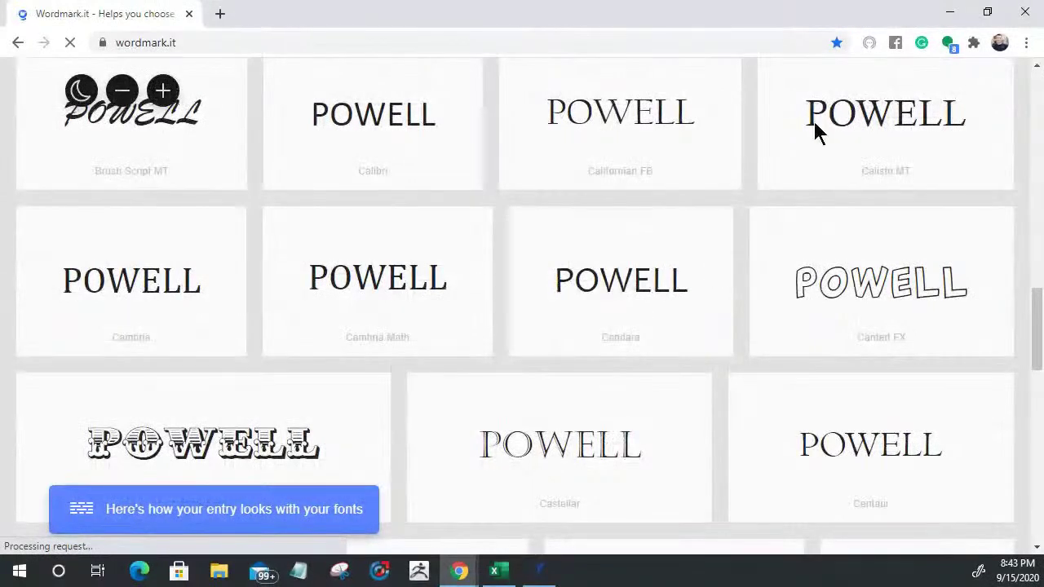
pyautogui.scroll(-8, 677, 302)
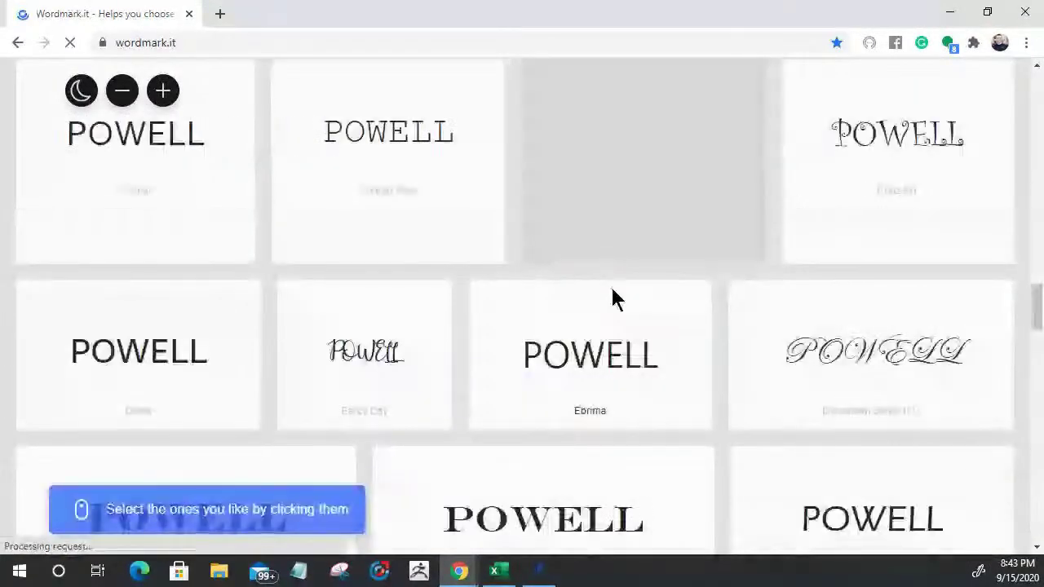
pyautogui.scroll(-6, 612, 289)
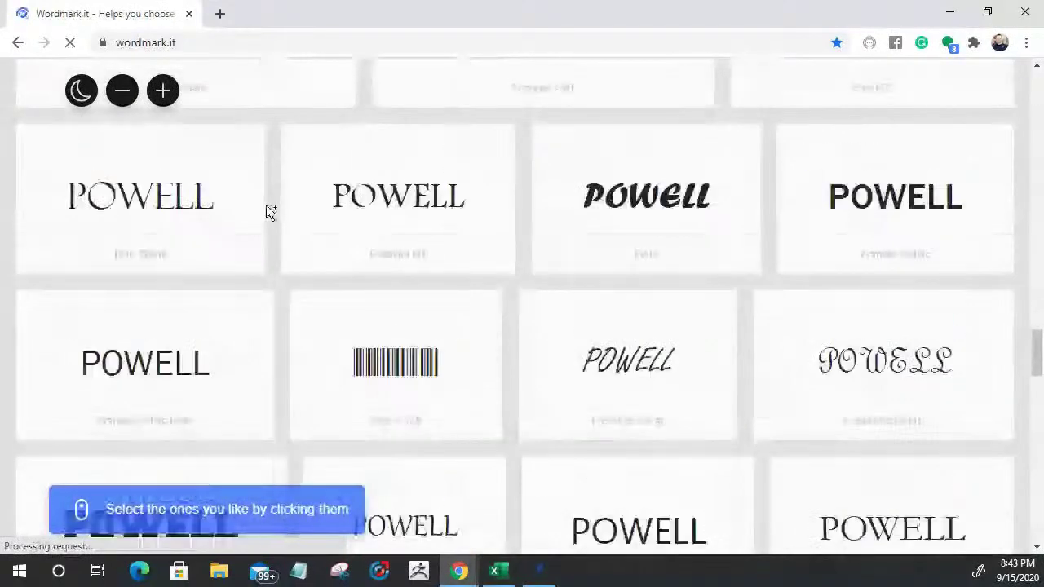
pyautogui.scroll(-10, 713, 294)
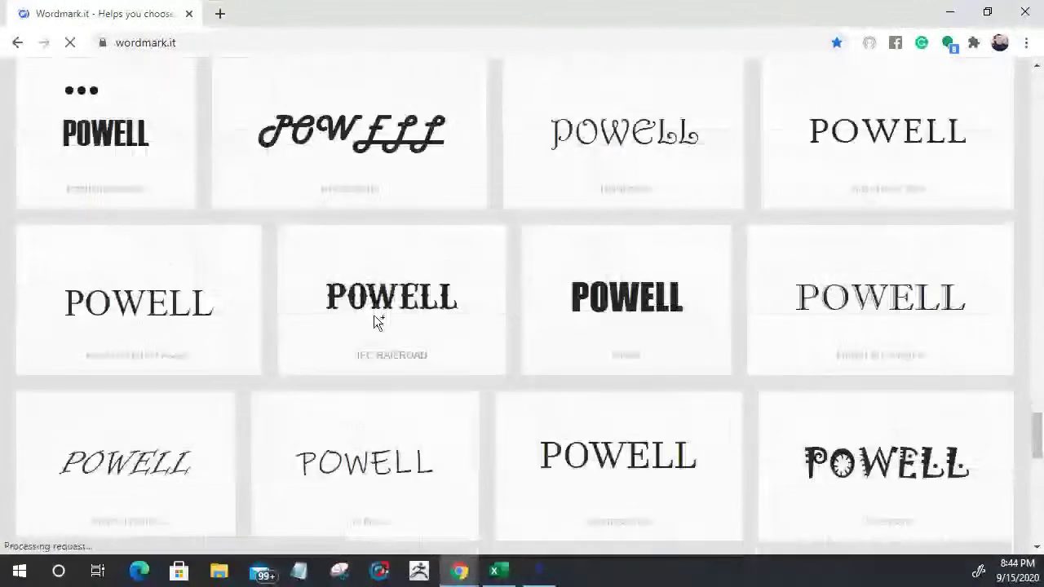
pyautogui.scroll(-5, 582, 316)
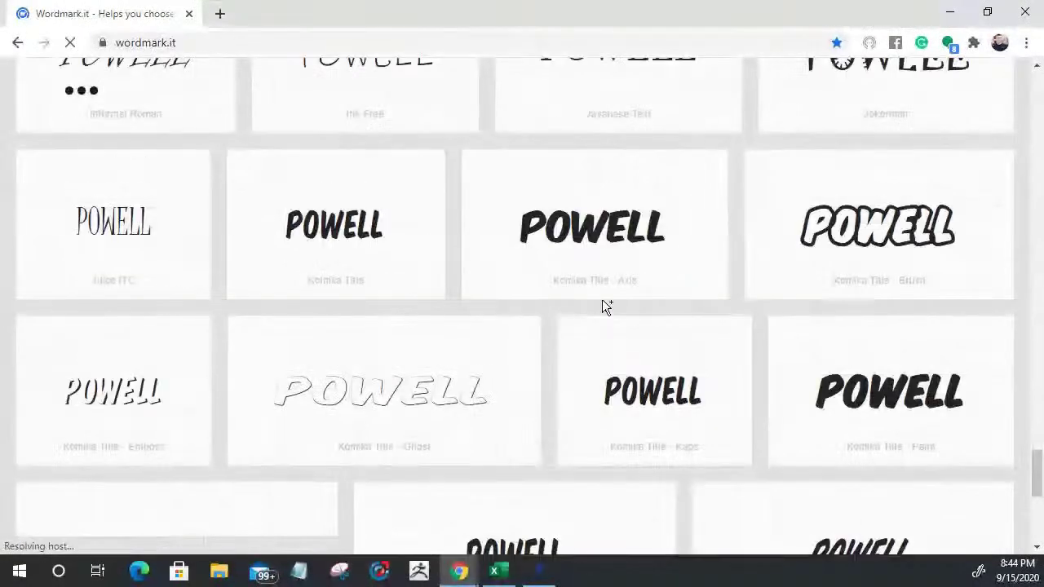
pyautogui.scroll(-3, 604, 302)
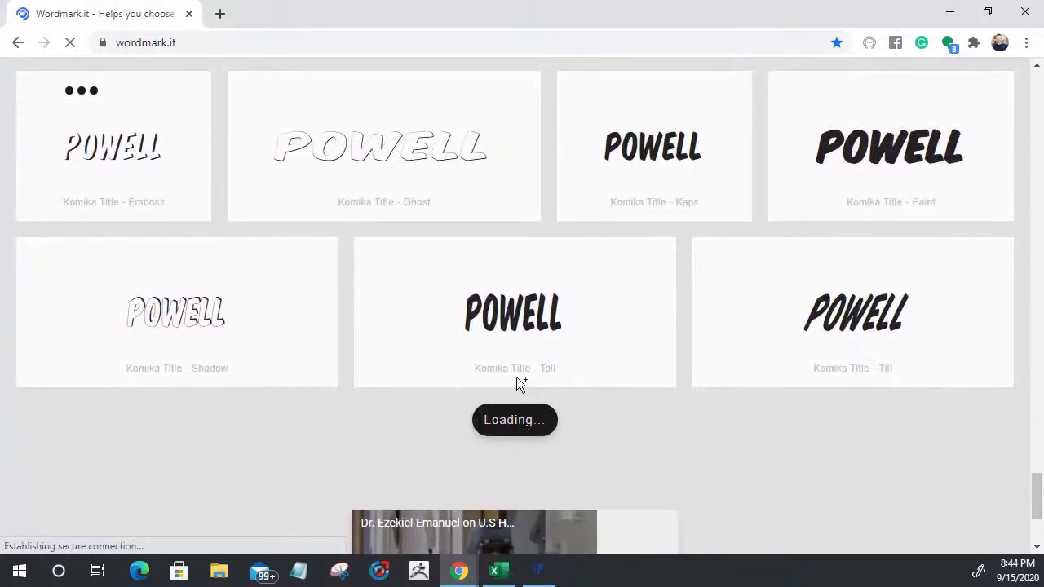
pyautogui.scroll(-3, 522, 400)
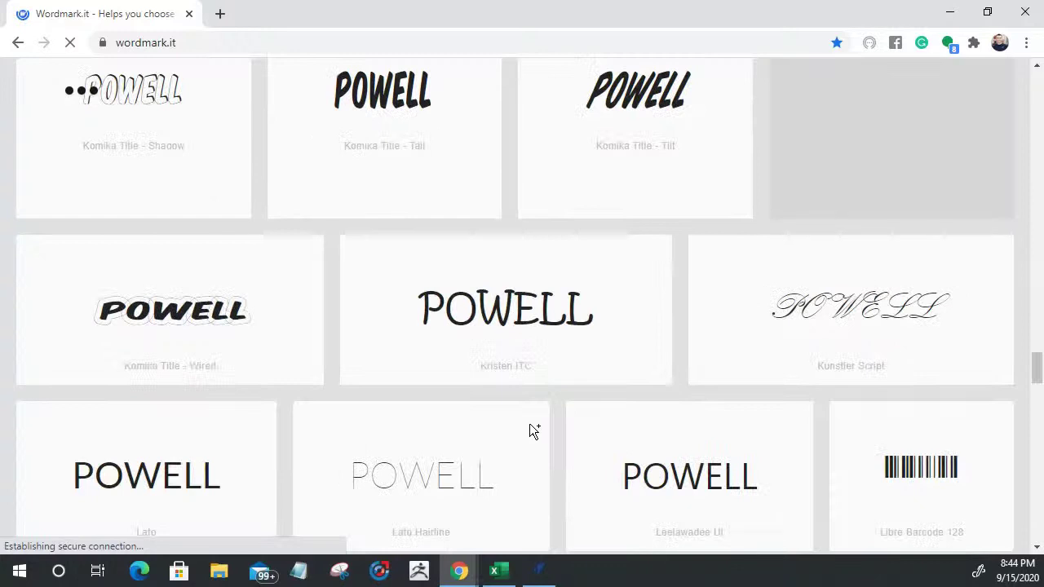
pyautogui.scroll(-5, 542, 295)
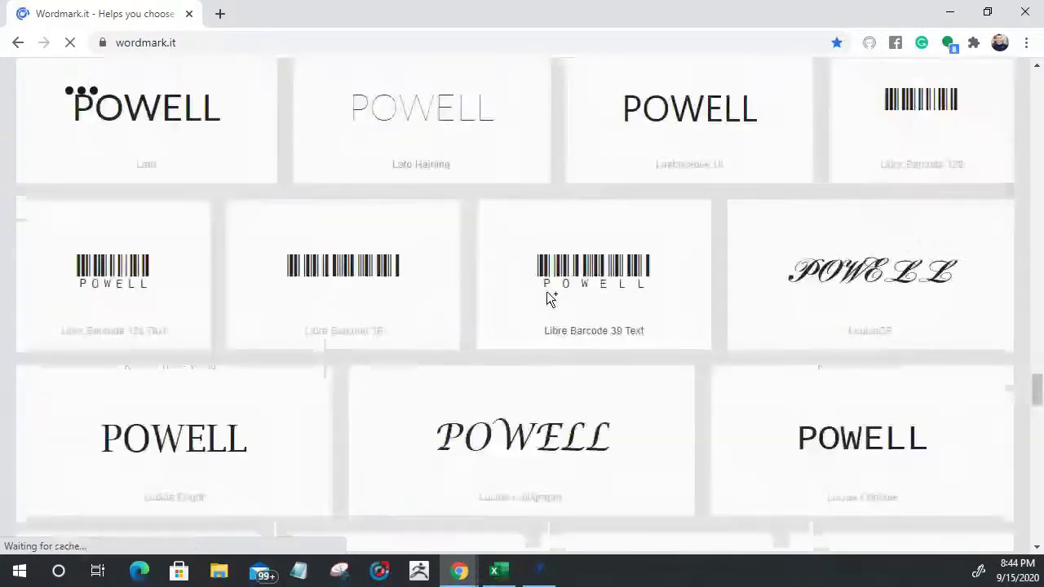
pyautogui.scroll(-3, 548, 299)
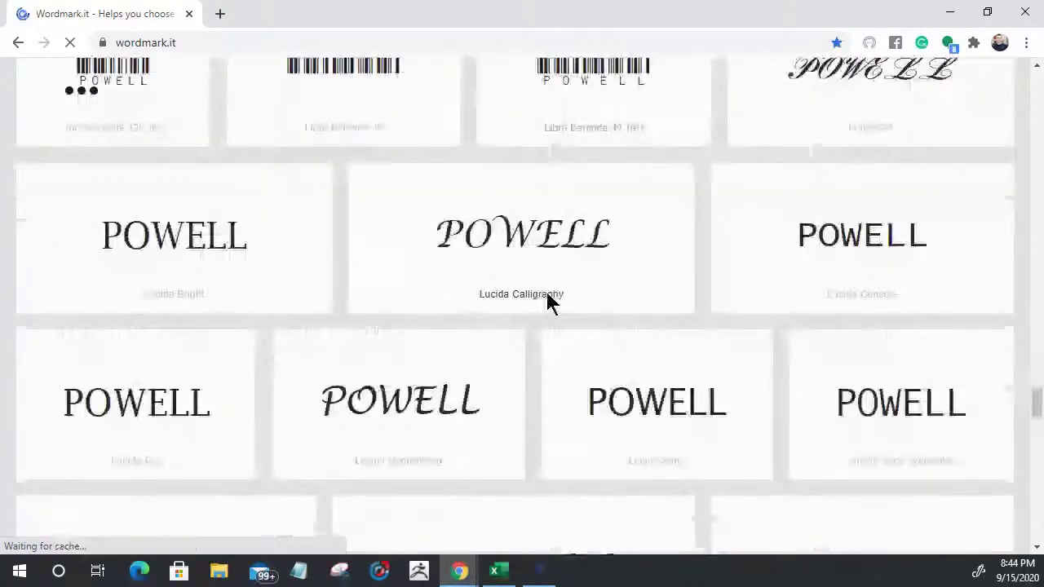
pyautogui.scroll(-2, 546, 302)
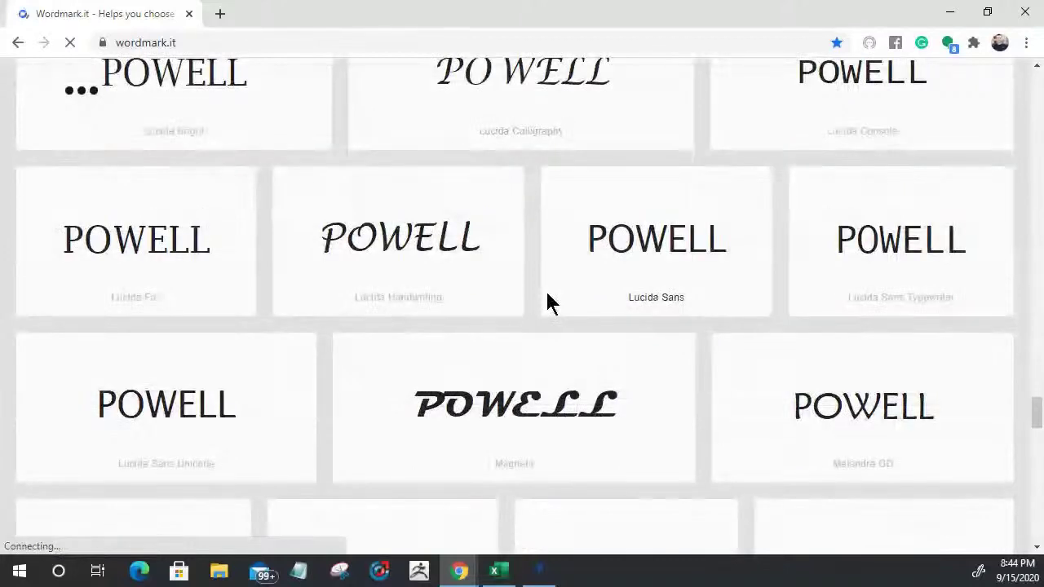
pyautogui.scroll(-5, 549, 302)
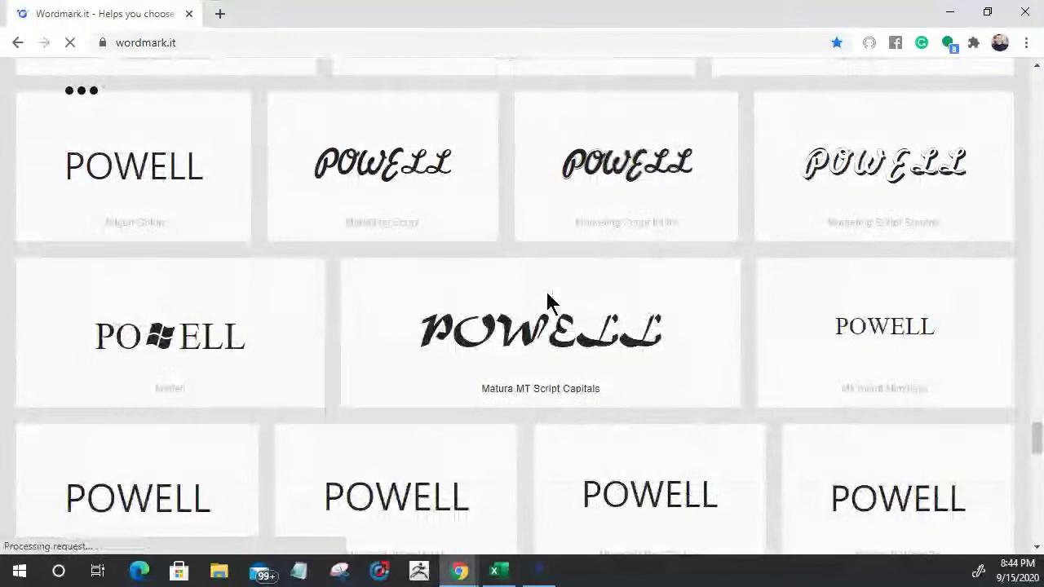
pyautogui.scroll(-2, 548, 302)
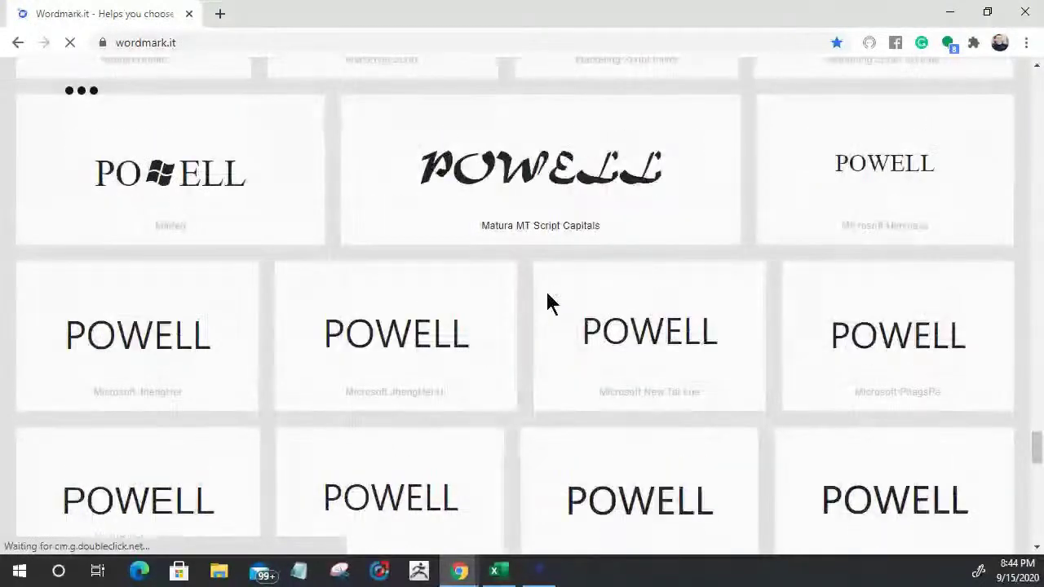
pyautogui.scroll(-2, 548, 302)
pyautogui.scroll(-2, 548, 302)
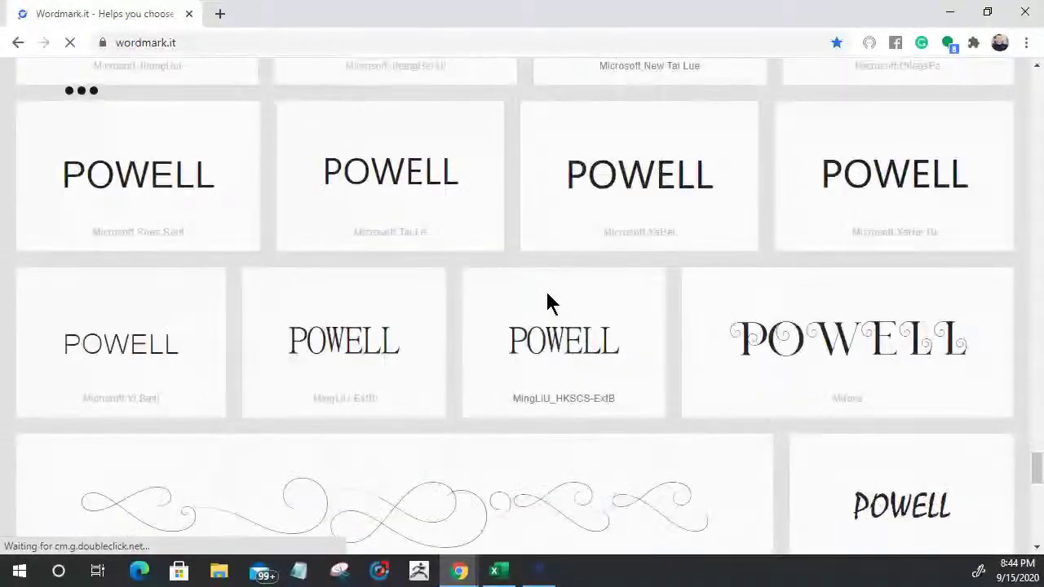
pyautogui.scroll(-1, 547, 297)
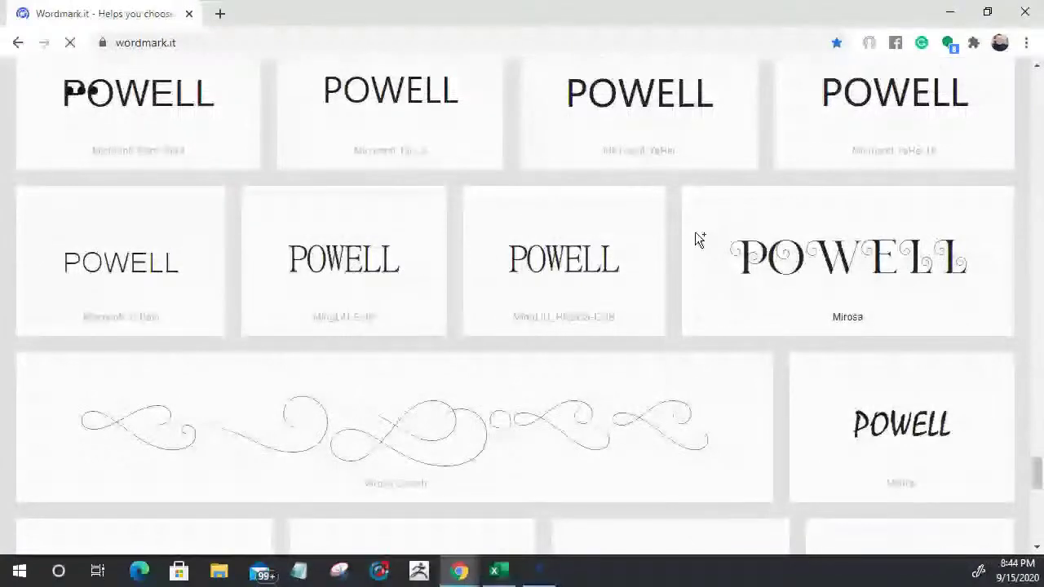
pyautogui.scroll(-5, 695, 232)
pyautogui.scroll(-3, 671, 367)
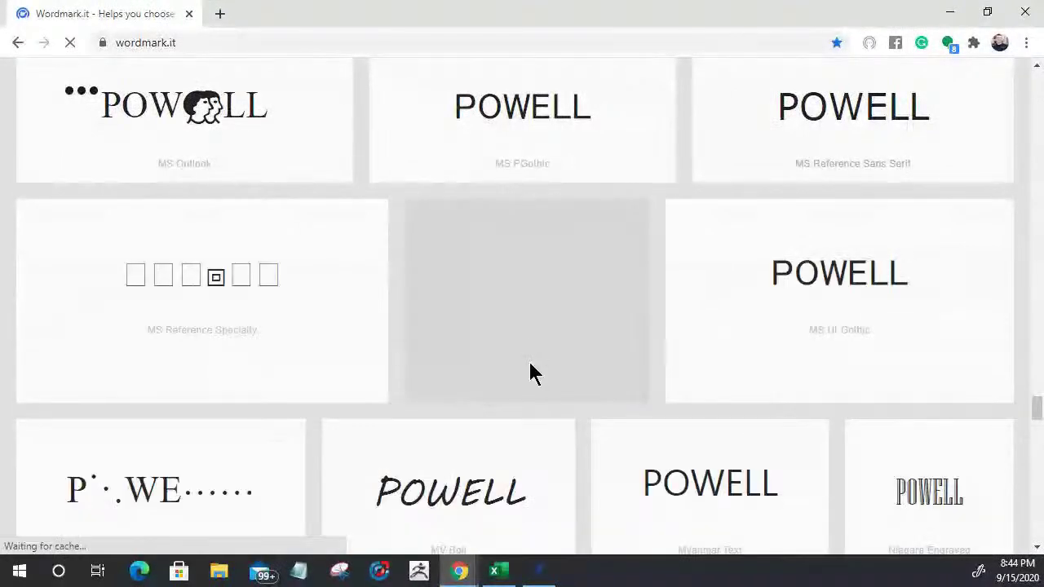
pyautogui.scroll(-6, 534, 367)
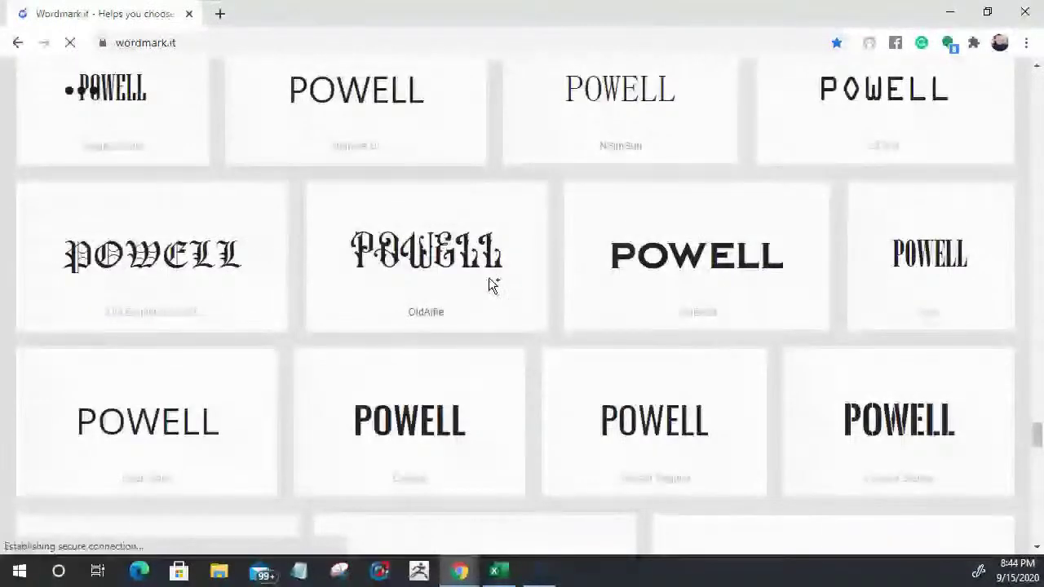
pyautogui.scroll(-4, 429, 418)
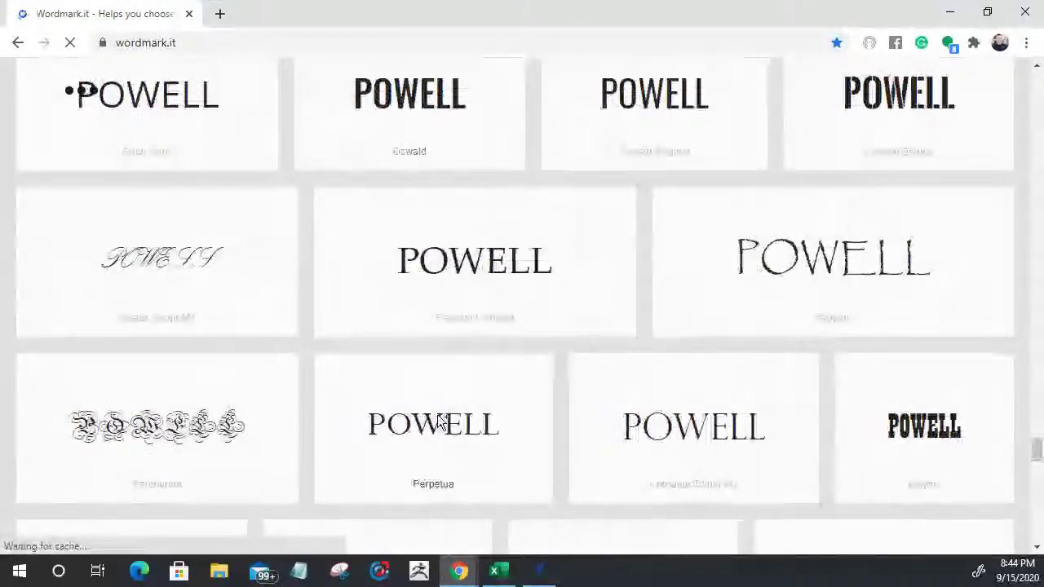
pyautogui.scroll(-2, 438, 418)
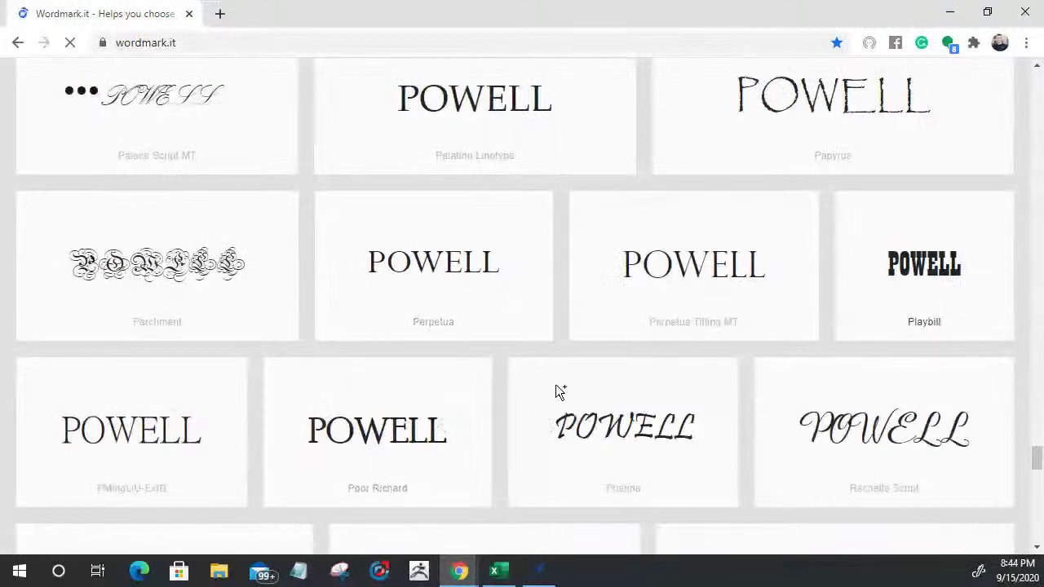
pyautogui.scroll(-5, 556, 387)
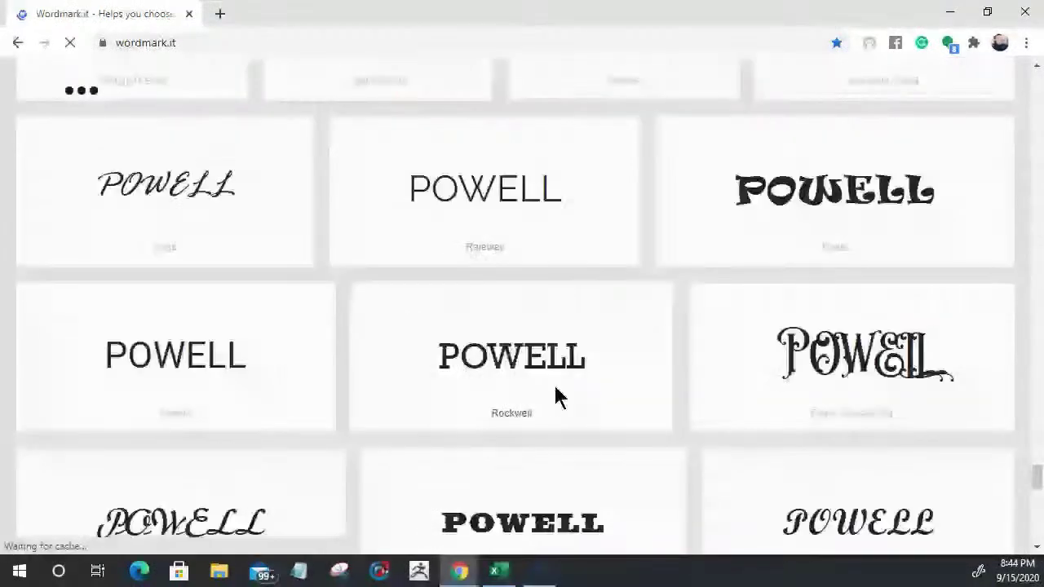
pyautogui.scroll(-1, 560, 392)
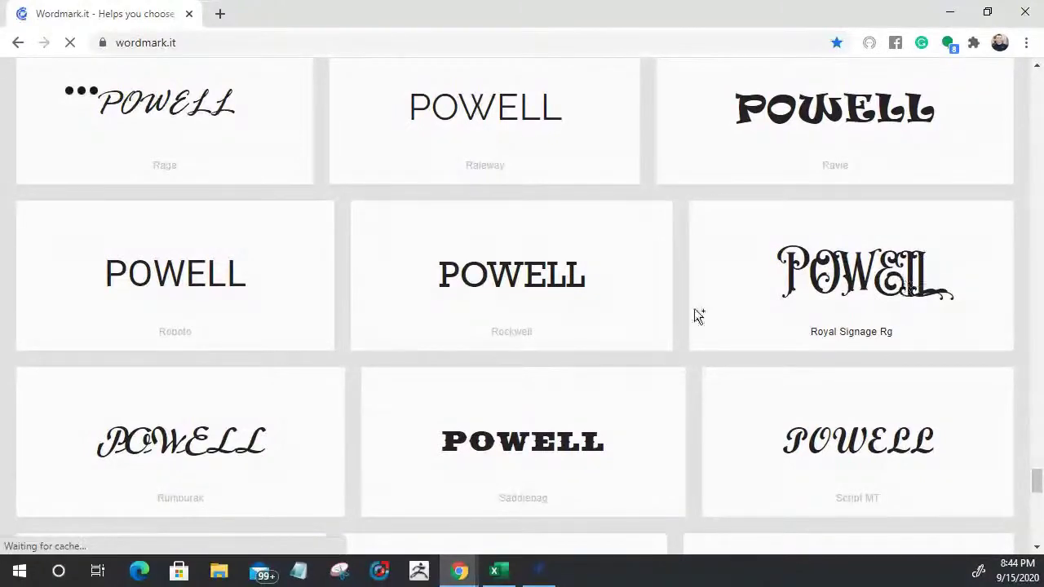
pyautogui.scroll(-3, 620, 296)
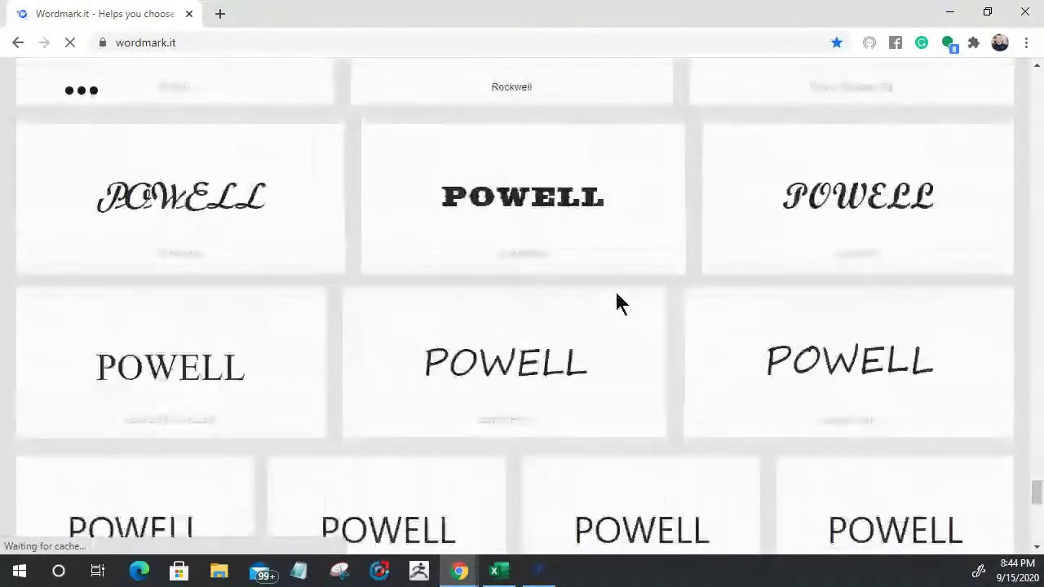
pyautogui.scroll(-2, 617, 297)
pyautogui.scroll(-3, 618, 296)
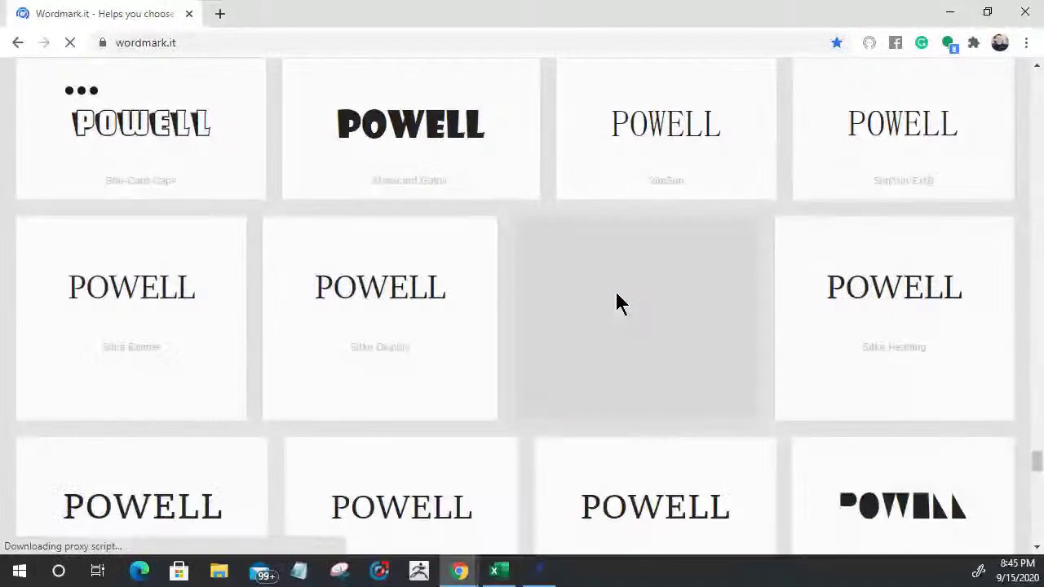
pyautogui.scroll(-1, 618, 303)
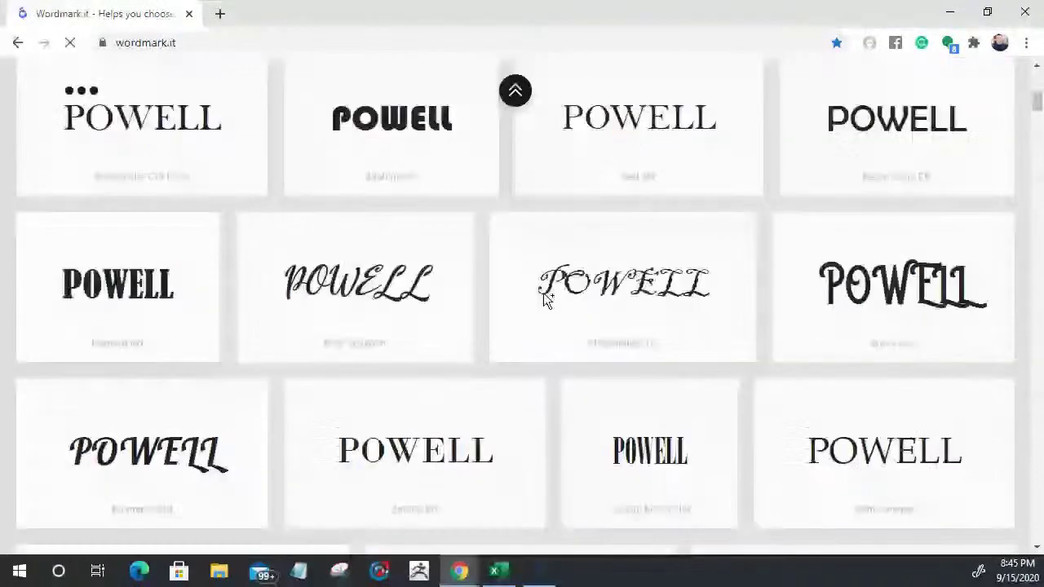
# Return to the start of the font list and compare the first surname samples again, down to the Bell MT and Blackadder ITC rows
pyautogui.scroll(4, 544, 298)
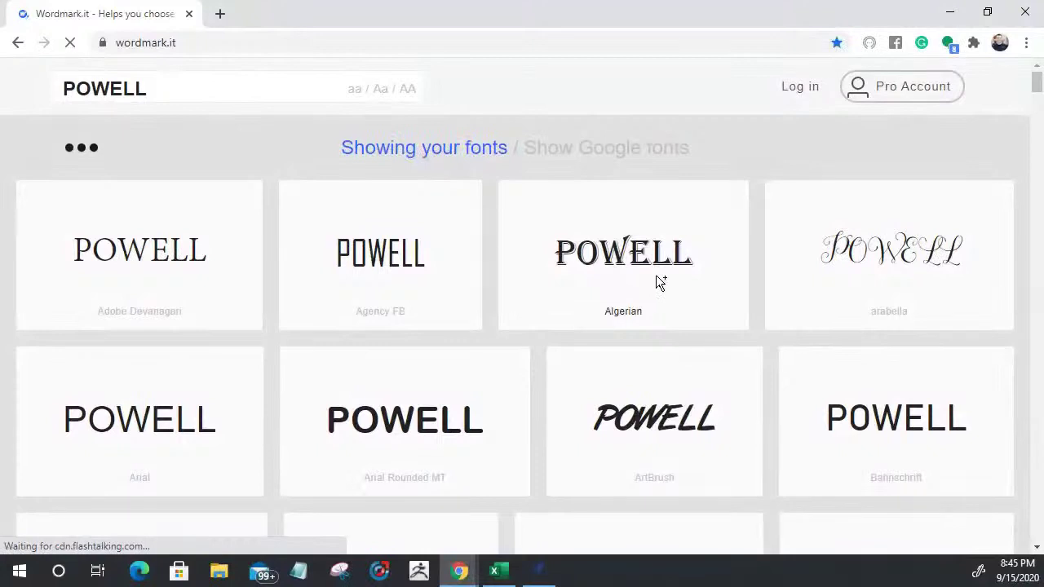
pyautogui.scroll(-2, 656, 275)
pyautogui.scroll(-2, 659, 282)
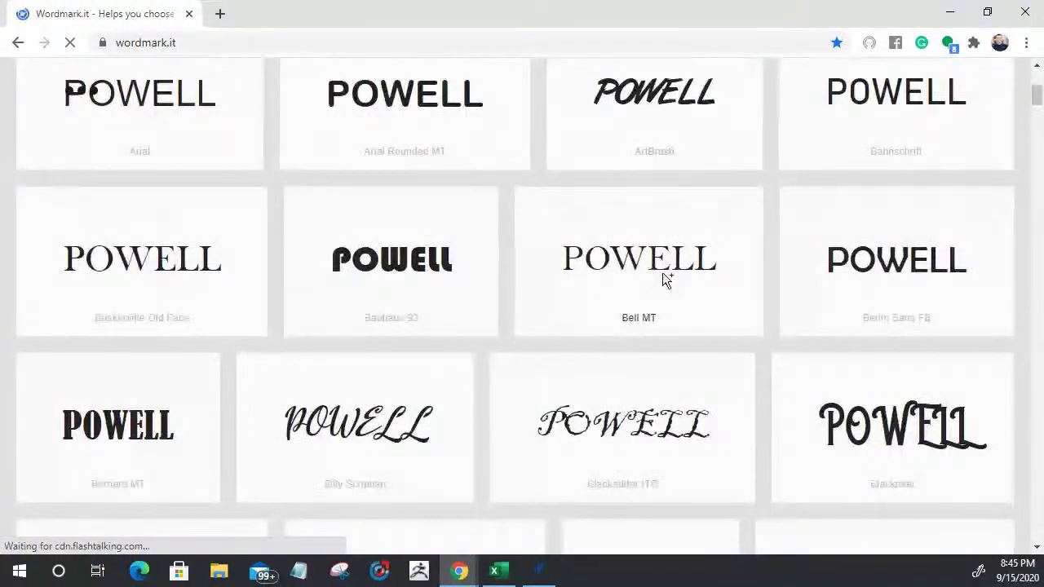
# Switch to VCarve Pro and enlarge the surname text in the name plate proportionally to a text height of about 1.93 inches
pyautogui.click(952, 15)
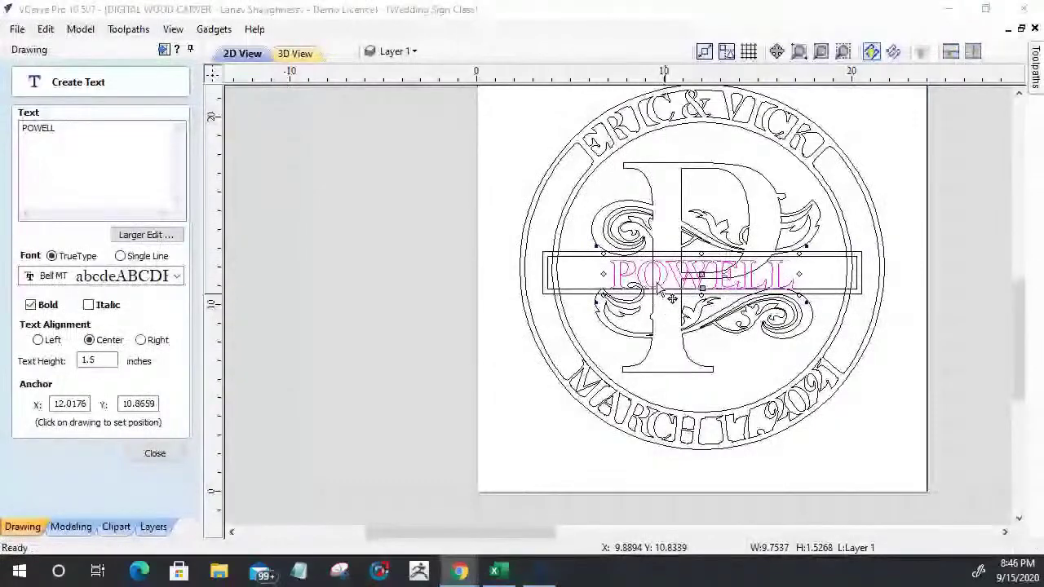
pyautogui.scroll(3, 607, 281)
pyautogui.scroll(-1, 577, 279)
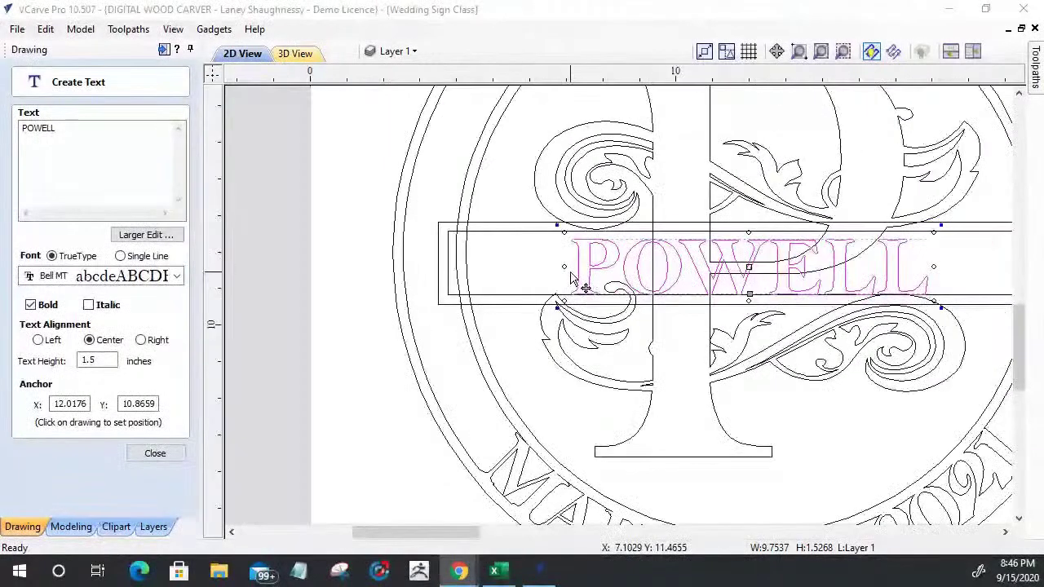
pyautogui.scroll(-3, 577, 280)
pyautogui.scroll(4, 578, 279)
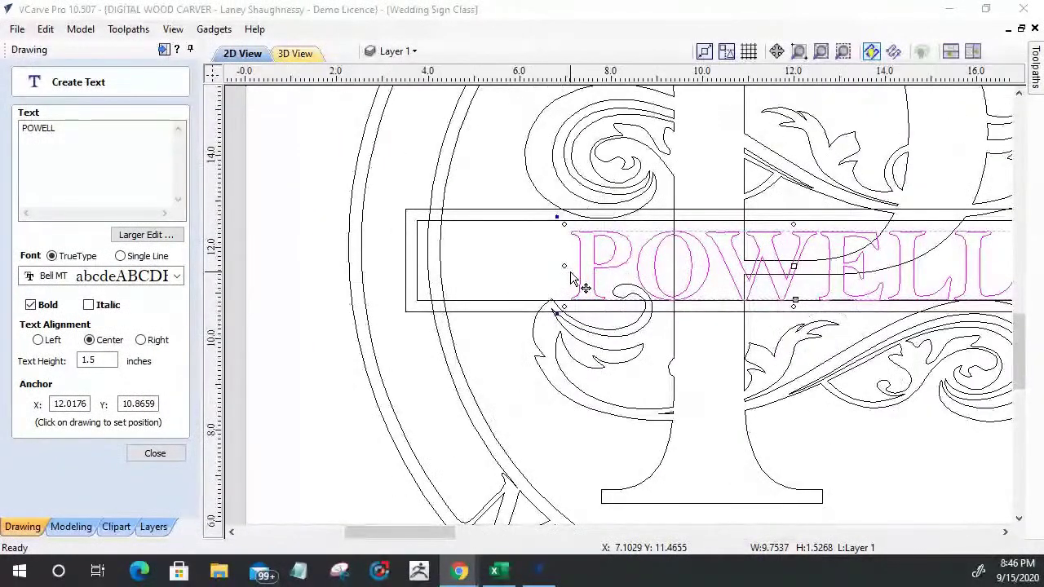
pyautogui.scroll(-2, 571, 277)
pyautogui.scroll(1, 563, 232)
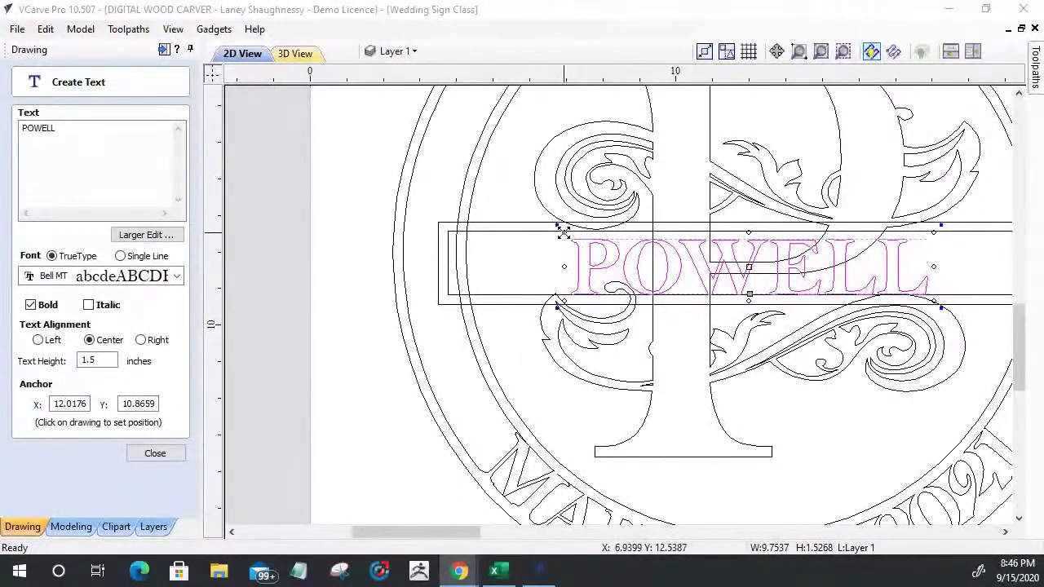
pyautogui.moveTo(563, 232)
pyautogui.mouseDown()
pyautogui.moveTo(400, 186)
pyautogui.moveTo(401, 142)
pyautogui.moveTo(464, 160)
pyautogui.moveTo(581, 233)
pyautogui.moveTo(573, 226)
pyautogui.moveTo(574, 236)
pyautogui.mouseUp()
pyautogui.scroll(-3, 571, 240)
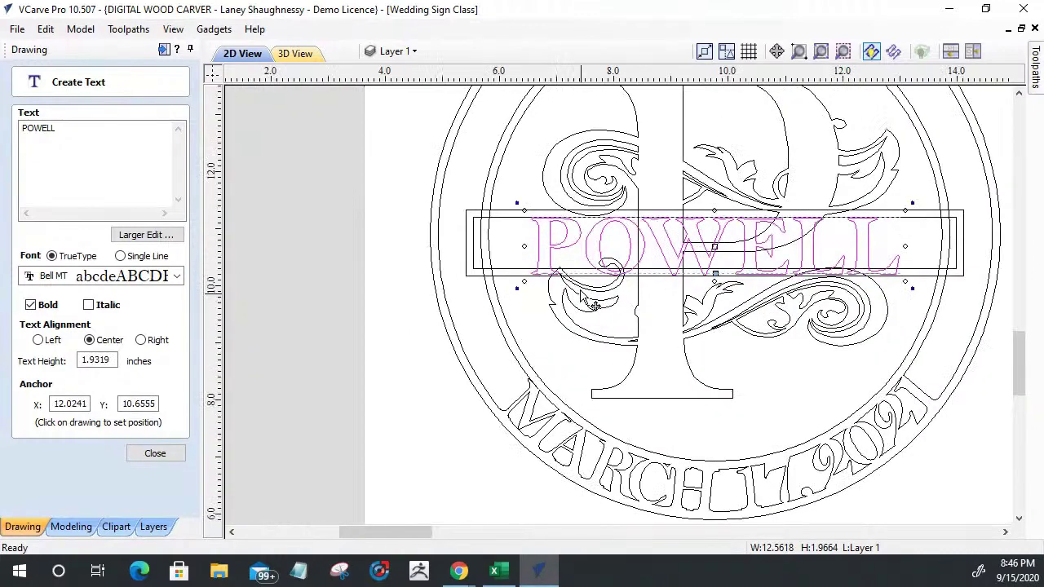
# Move the surname text to anchor X 12.0, Y 10.8335 so its baseline meets the inner border's lower edge, and inspect the overlap
pyautogui.scroll(3, 595, 305)
pyautogui.scroll(-1, 534, 285)
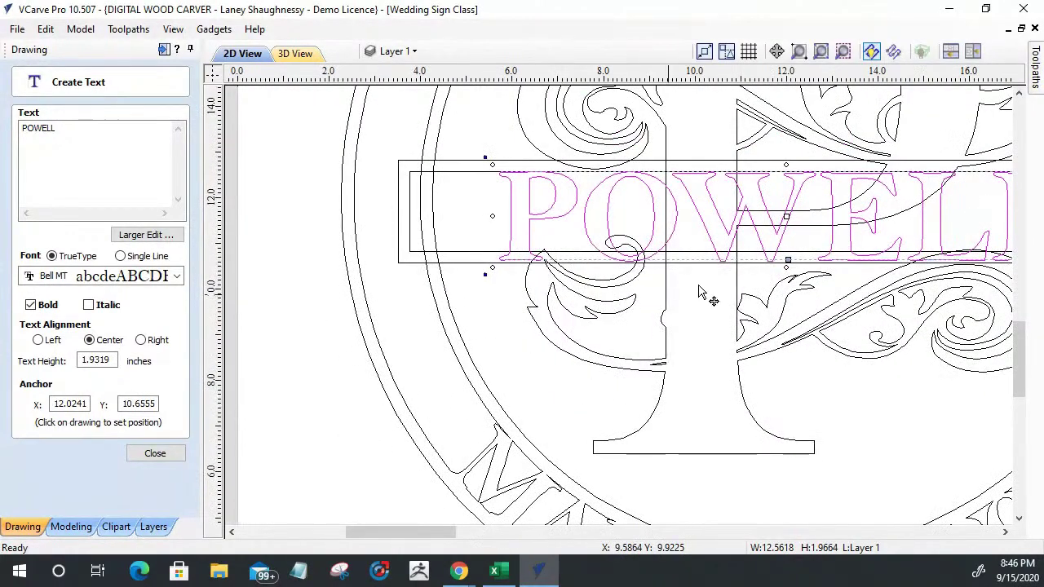
pyautogui.scroll(2, 776, 261)
pyautogui.moveTo(798, 250); pyautogui.dragTo(800, 240)
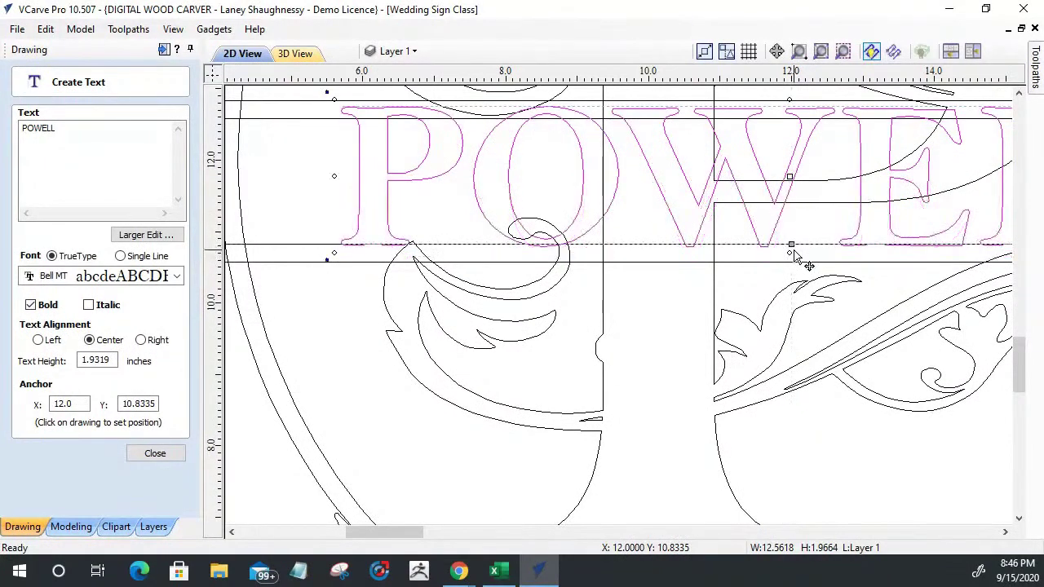
pyautogui.click(785, 292)
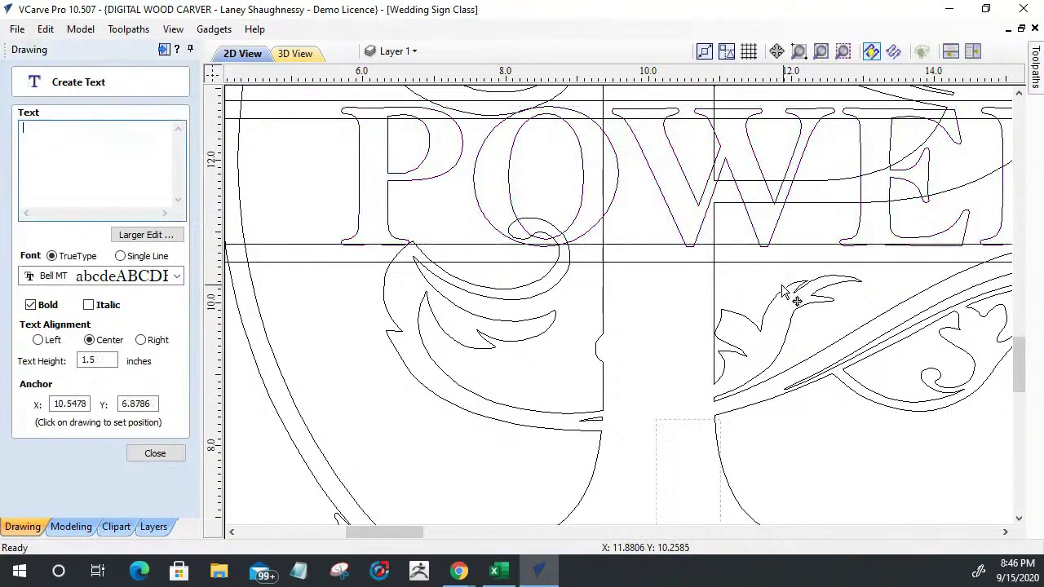
pyautogui.scroll(5, 404, 259)
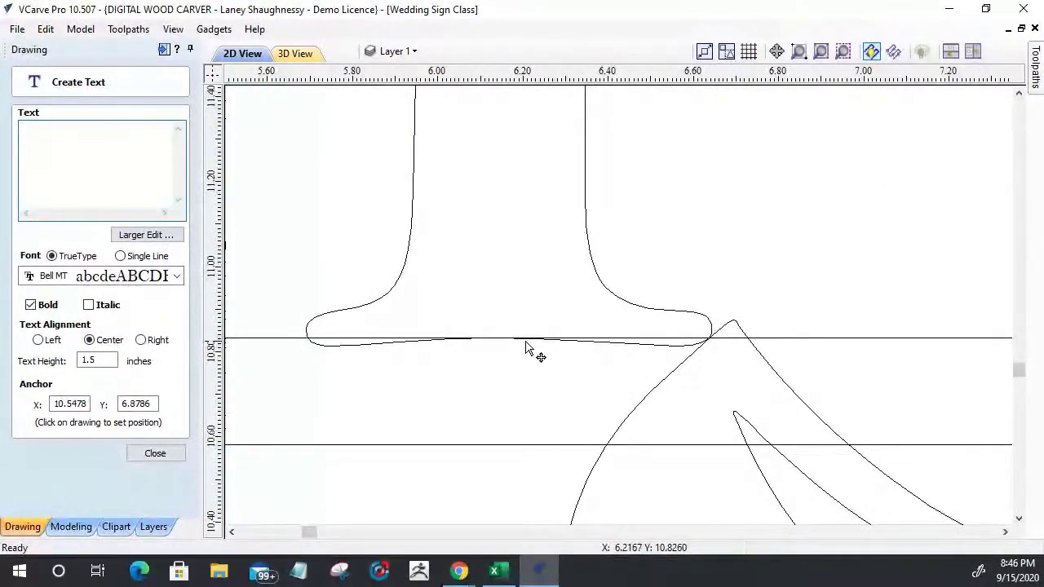
pyautogui.scroll(-6, 718, 261)
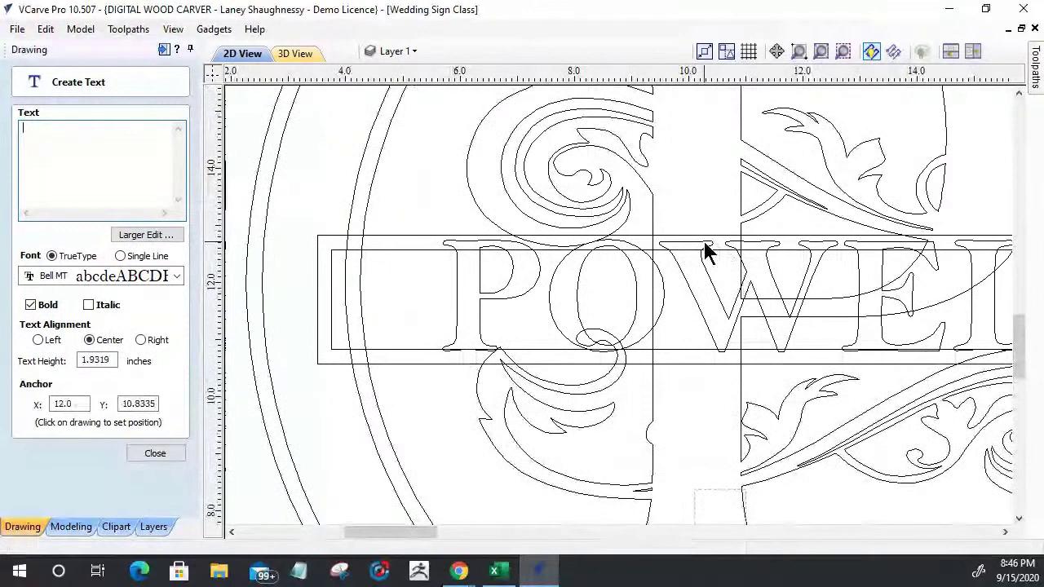
# Finish text editing and reduce only the surname's height to about 1.83 inches so its letter tops slightly overlap the inner border
pyautogui.click(705, 251)
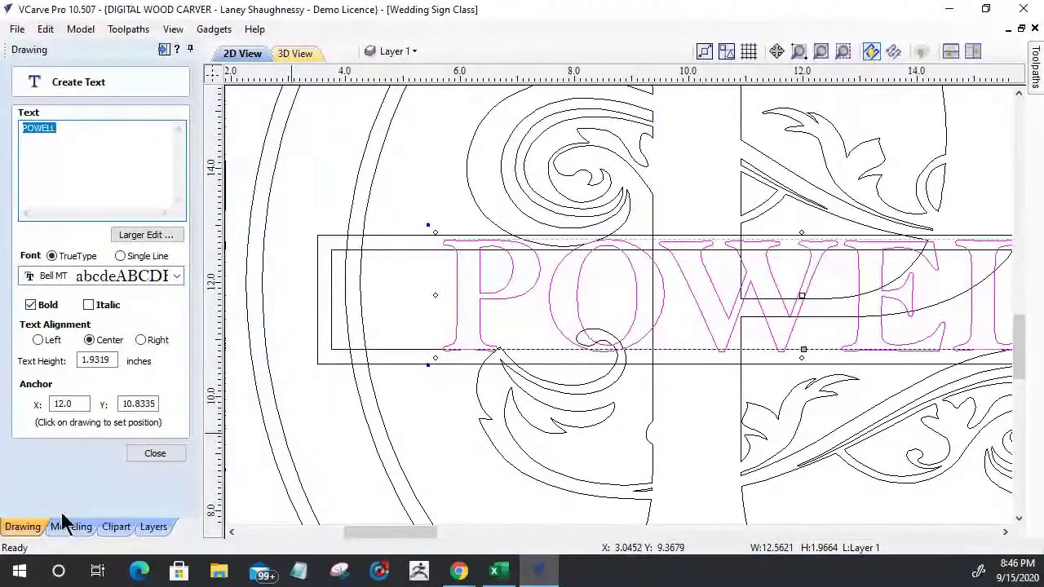
pyautogui.click(151, 459)
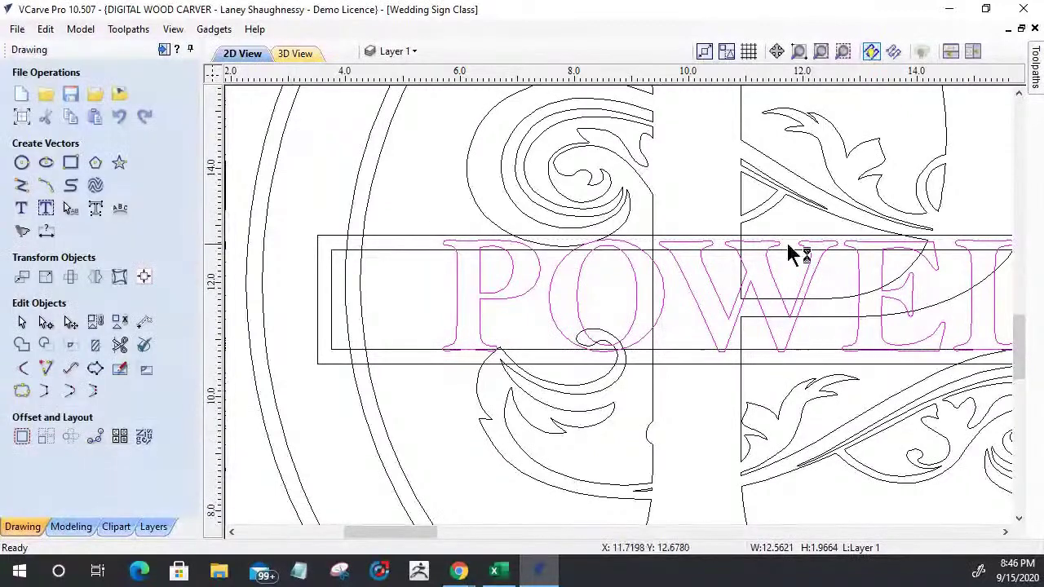
pyautogui.moveTo(802, 234); pyautogui.dragTo(800, 245)
pyautogui.scroll(3, 736, 280)
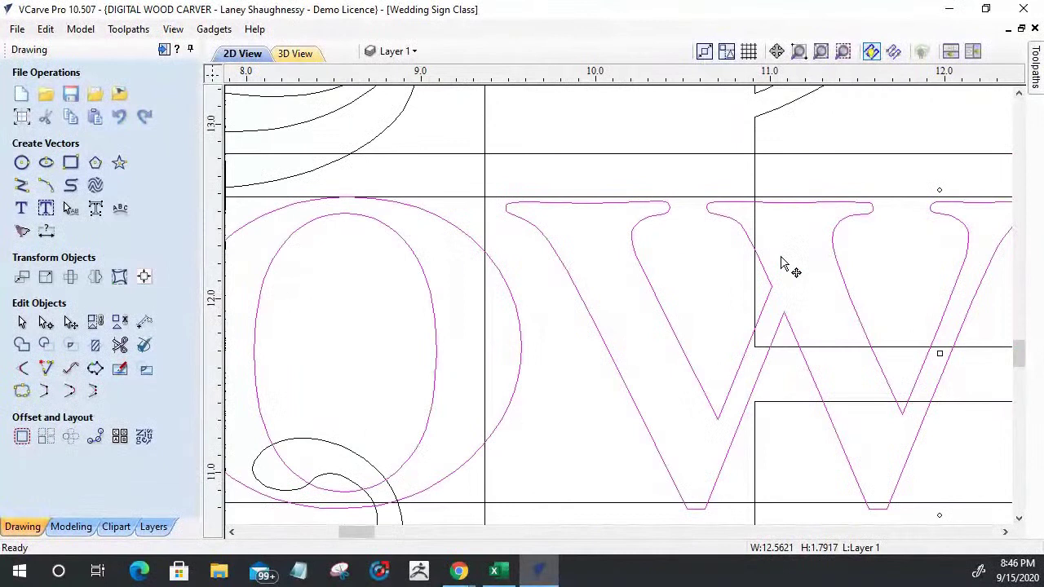
pyautogui.moveTo(942, 191); pyautogui.dragTo(941, 192)
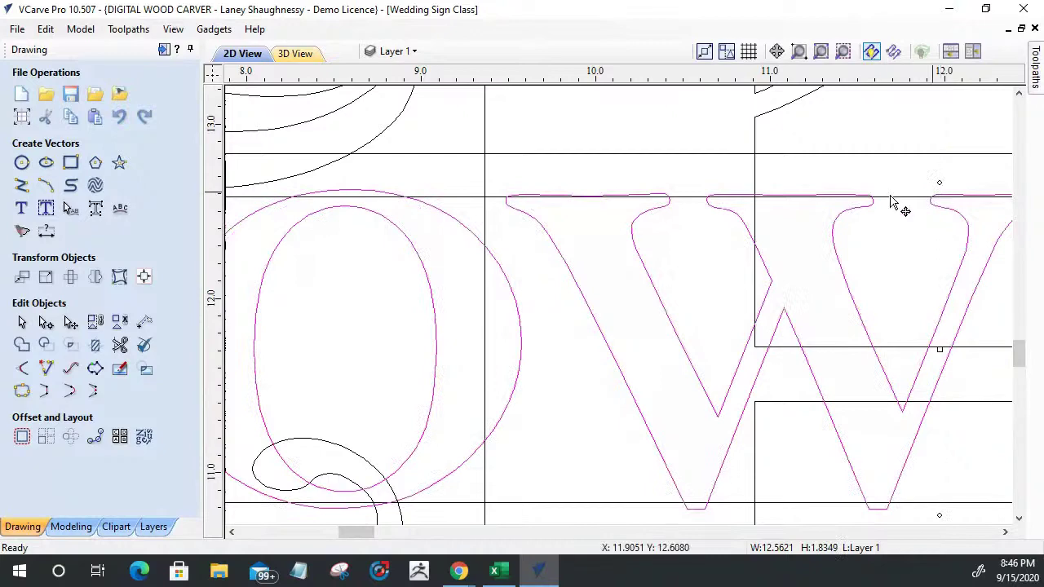
# Examine where the surname's letters overlap the upper and lower edges of the inner border along the name plate
pyautogui.scroll(-3, 611, 277)
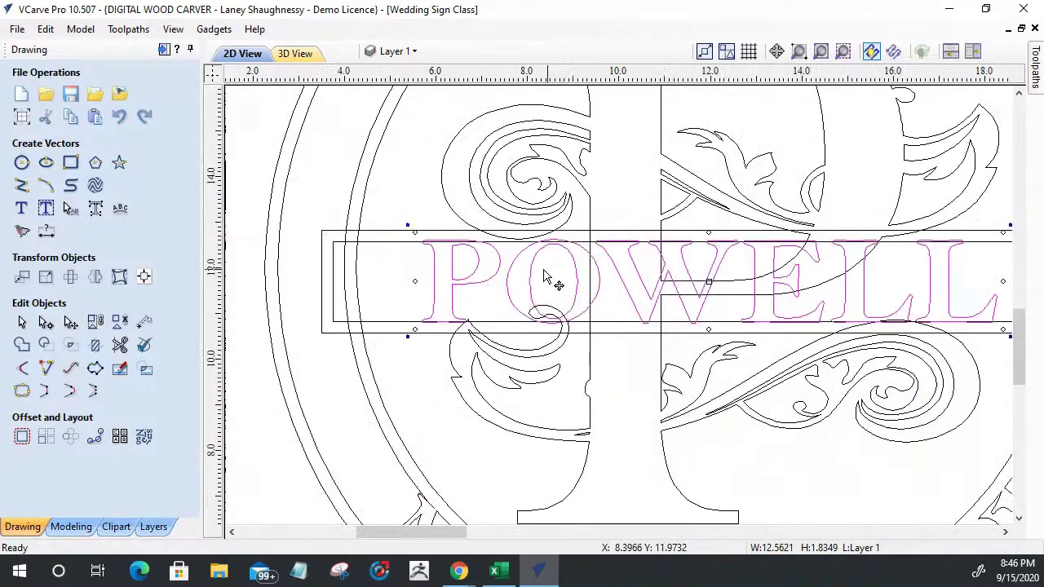
pyautogui.scroll(3, 905, 249)
pyautogui.scroll(1, 897, 244)
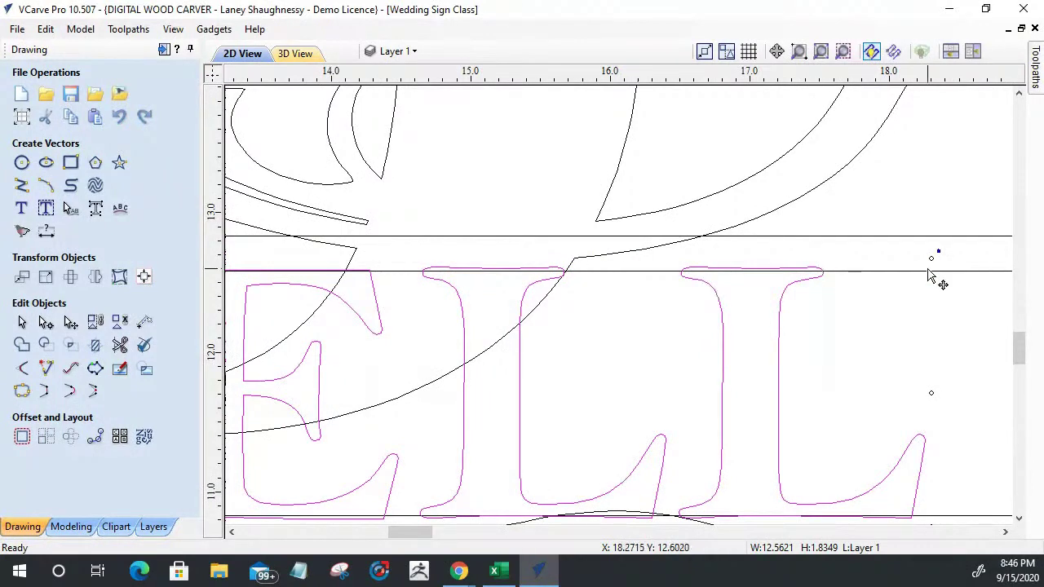
pyautogui.scroll(-1, 939, 280)
pyautogui.scroll(1, 873, 450)
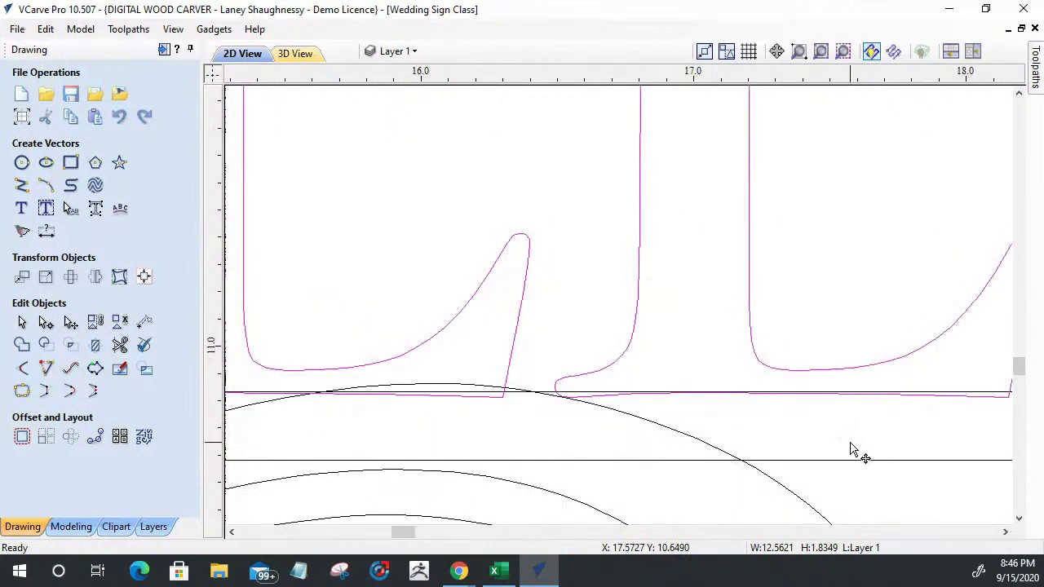
pyautogui.scroll(1, 849, 447)
pyautogui.scroll(-2, 886, 429)
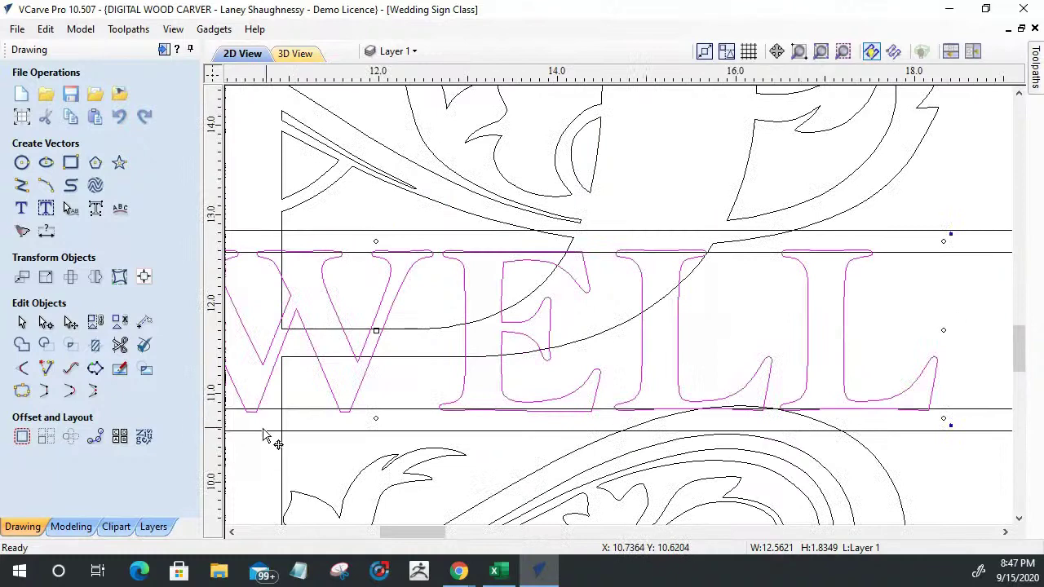
pyautogui.scroll(-5, 367, 447)
pyautogui.scroll(3, 326, 437)
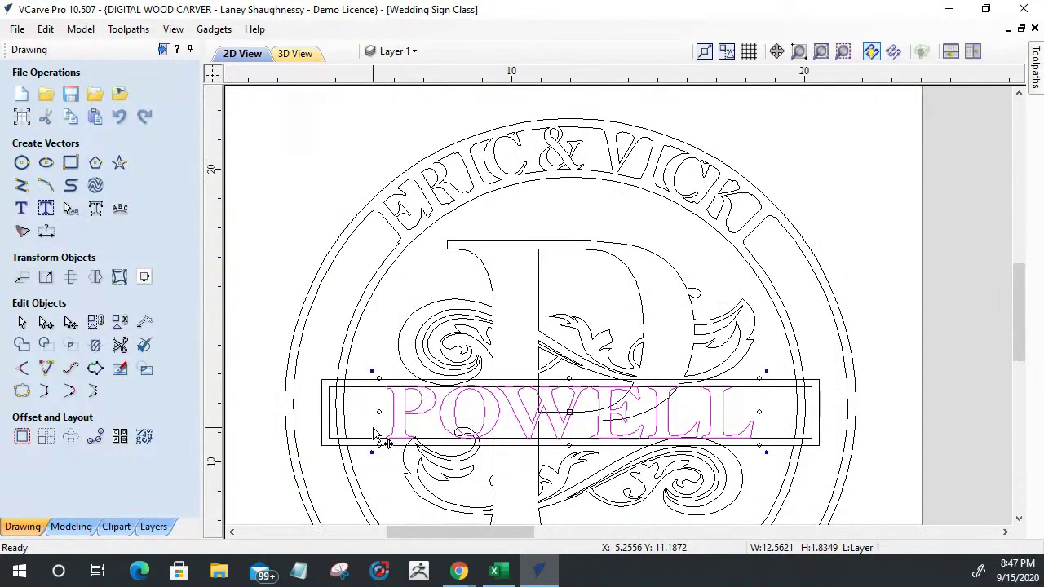
pyautogui.scroll(-2, 351, 437)
pyautogui.scroll(4, 384, 465)
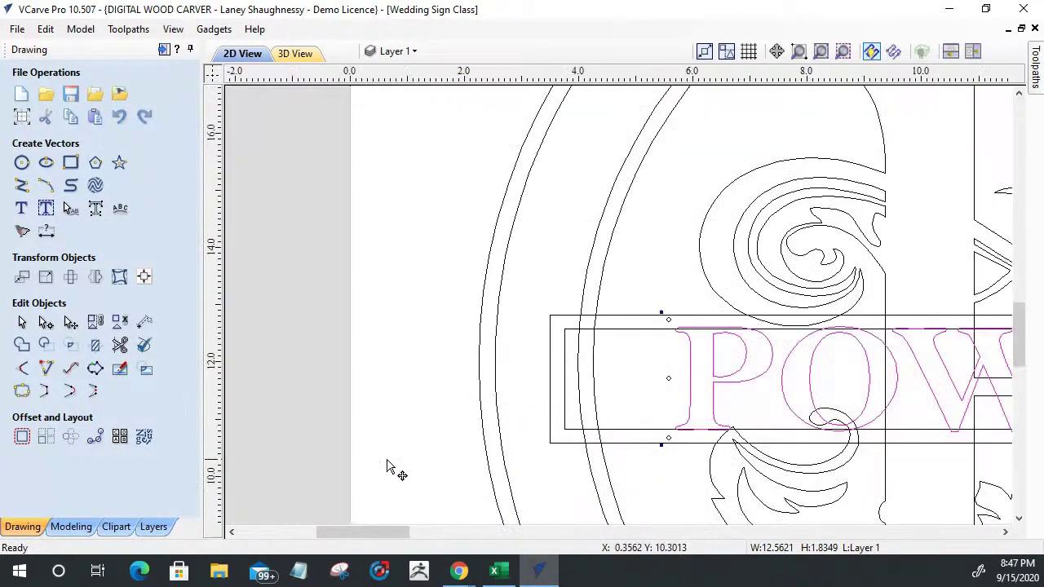
# Trim the name plate's inner rectangle with the surname as boundary, clearing inside the boundary with curves refitted, and inspect the cut
pyautogui.click(625, 330)
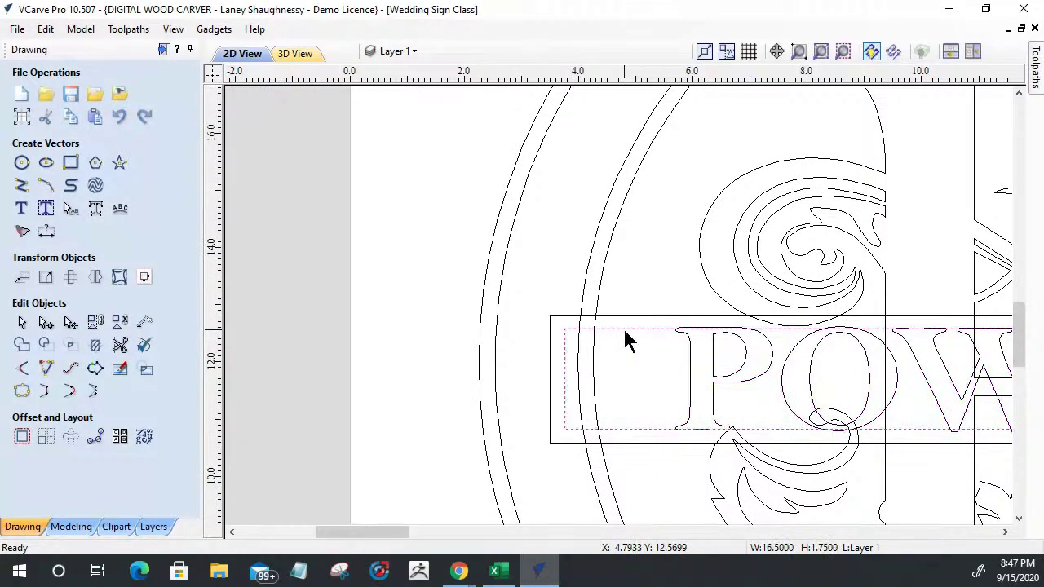
pyautogui.keyDown('shift'); pyautogui.click(685, 352); pyautogui.keyUp('shift')
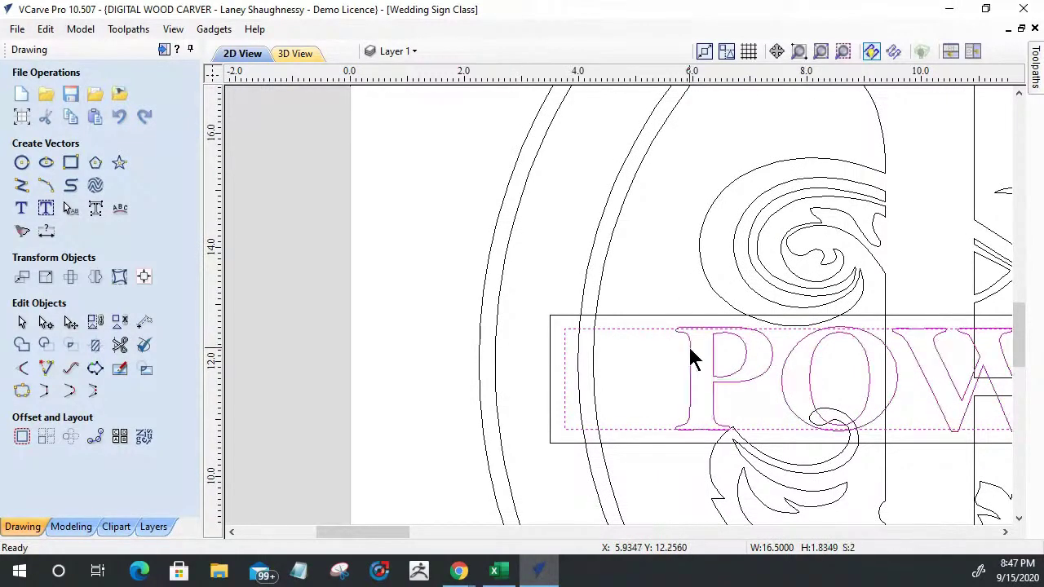
pyautogui.scroll(-3, 604, 398)
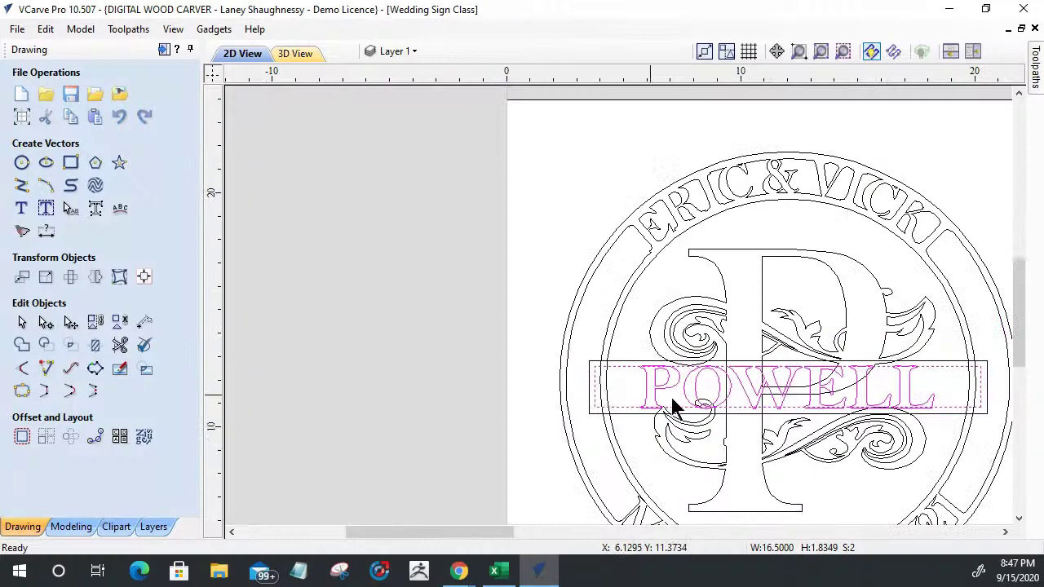
pyautogui.scroll(1, 673, 405)
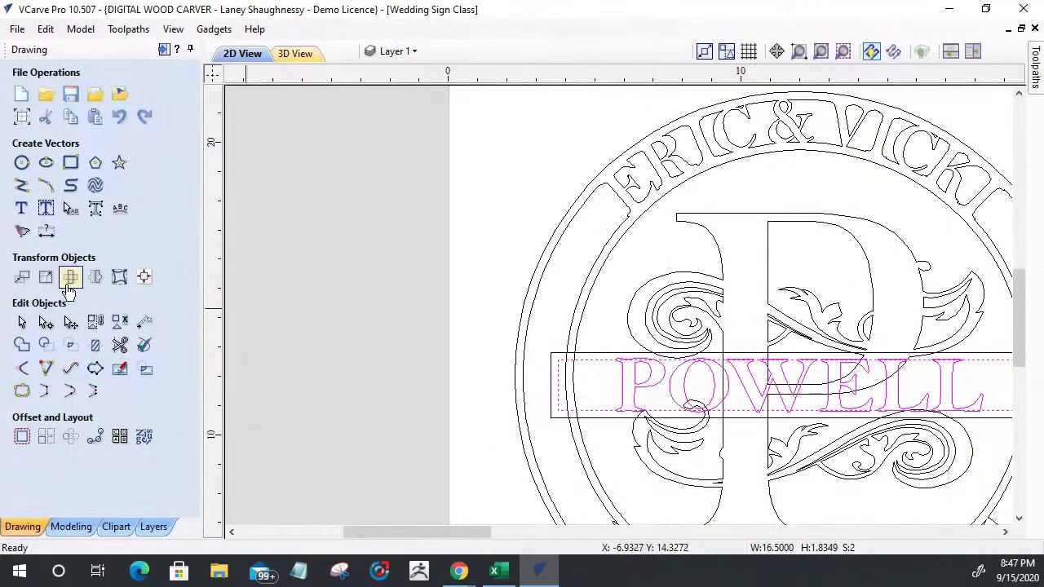
pyautogui.click(95, 345)
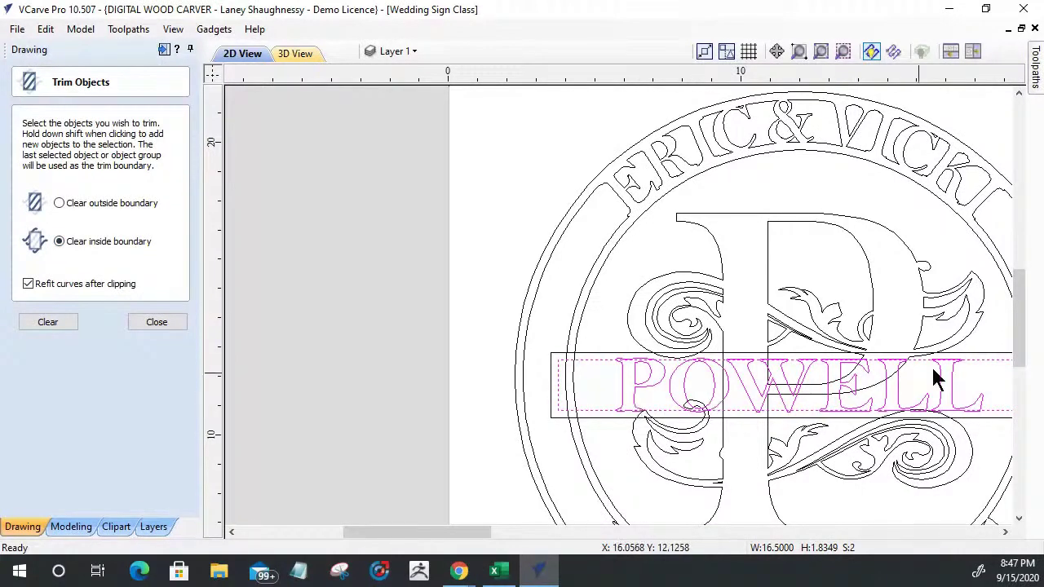
pyautogui.click(46, 323)
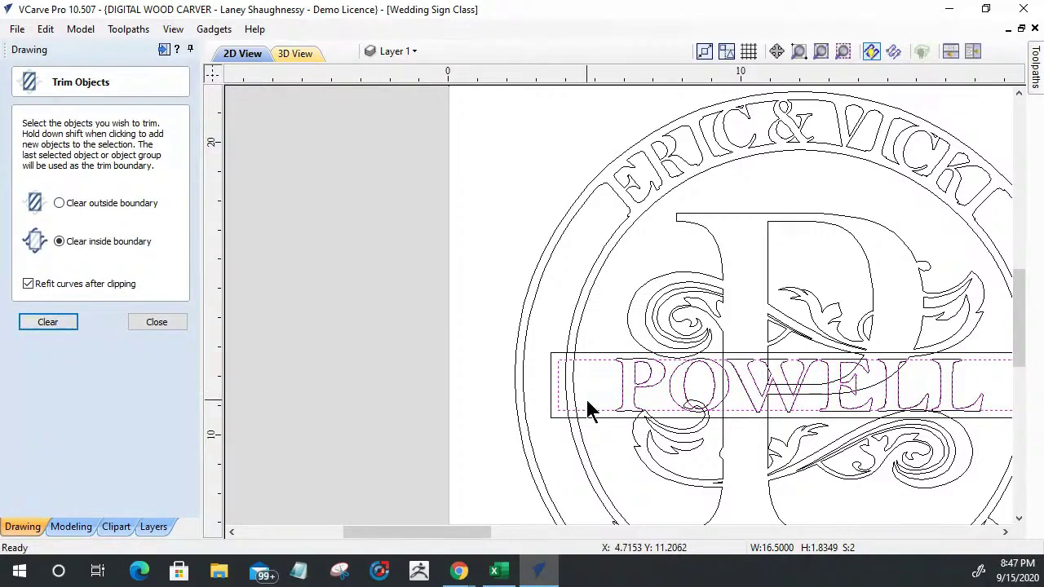
pyautogui.scroll(8, 653, 382)
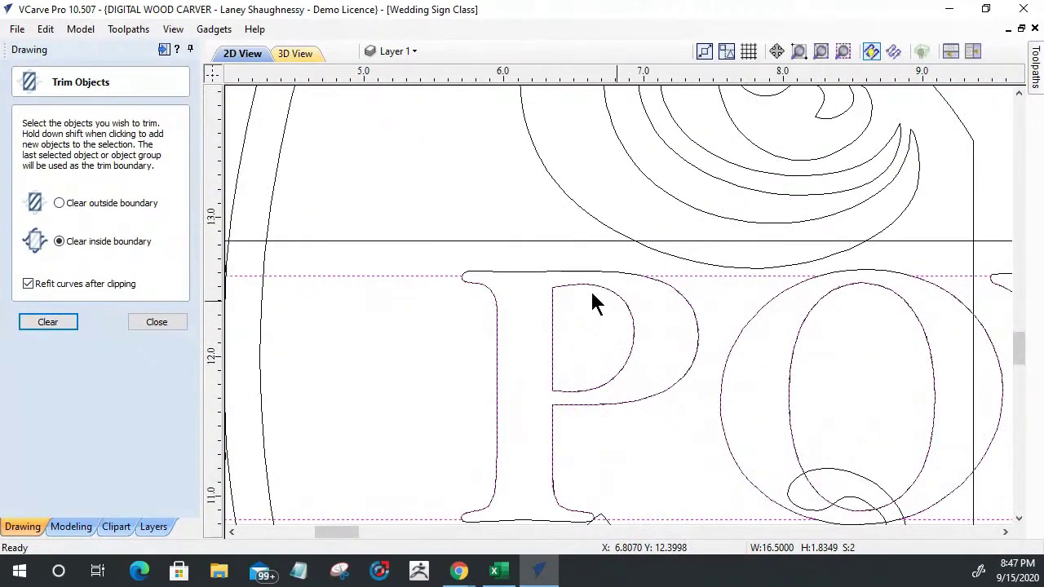
pyautogui.click(553, 278)
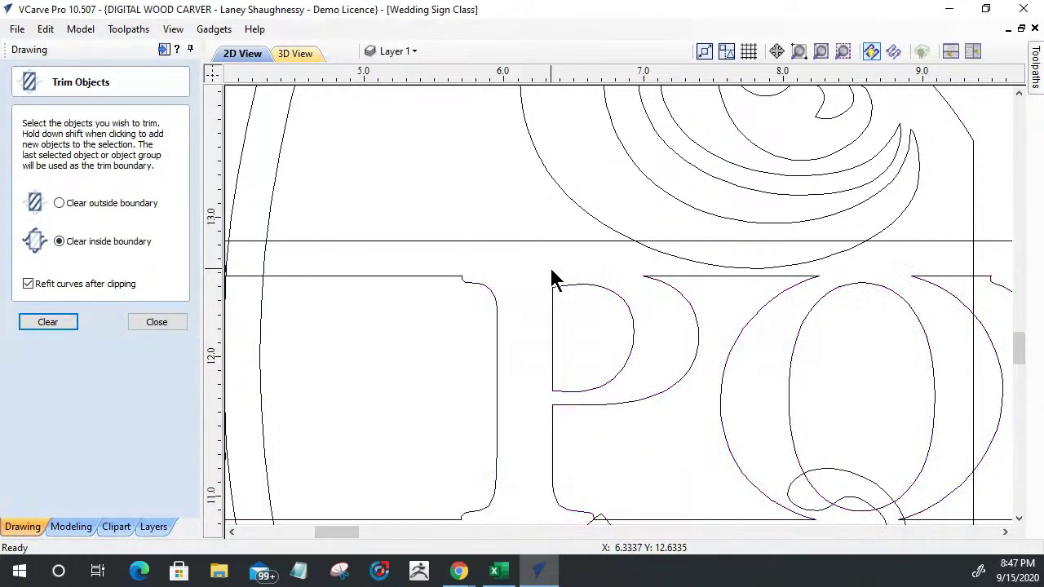
pyautogui.scroll(-5, 473, 250)
pyautogui.scroll(-2, 440, 287)
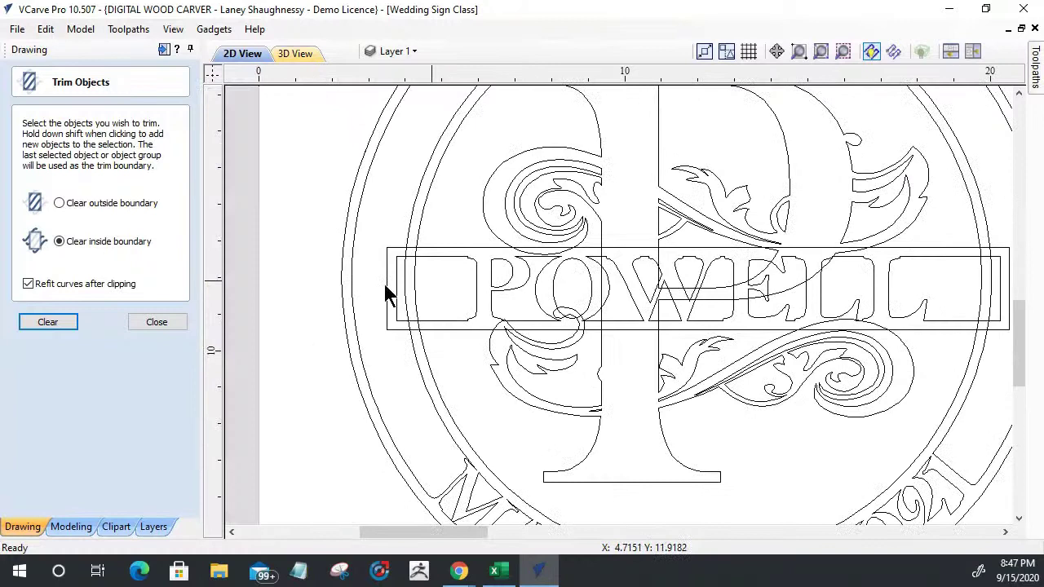
# Group the name plate's outer border with all of its trimmed inner pieces that form the surname
pyautogui.scroll(1, 659, 331)
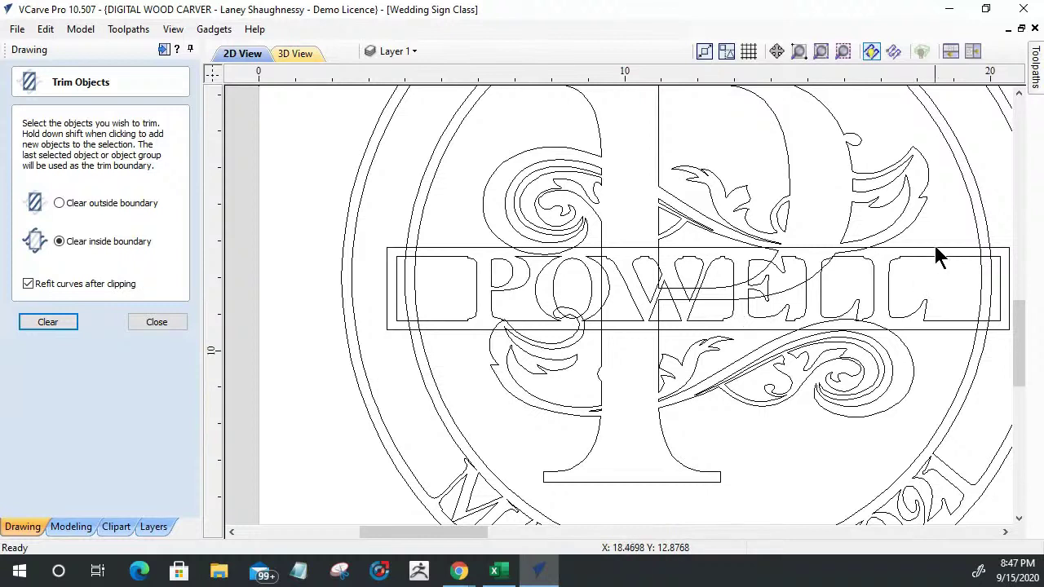
pyautogui.click(897, 258)
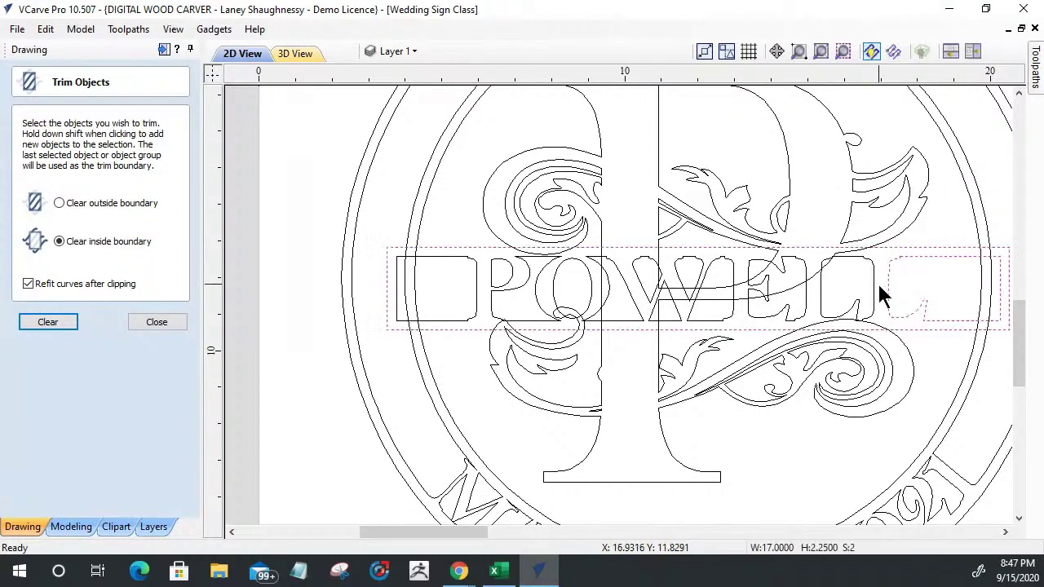
pyautogui.keyDown('shift'); pyautogui.click(852, 288); pyautogui.keyUp('shift')
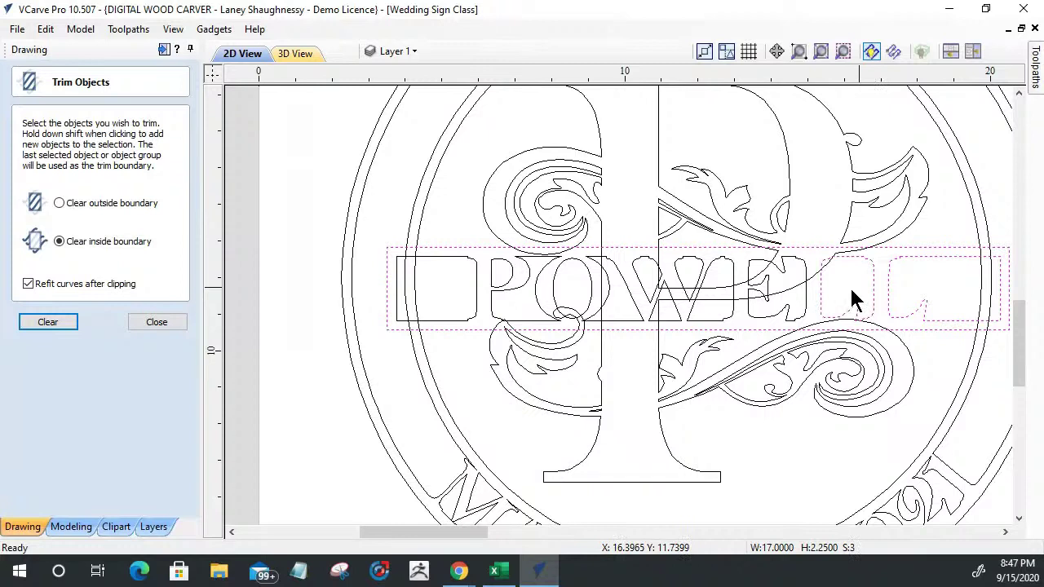
pyautogui.keyDown('shift'); pyautogui.click(785, 303); pyautogui.keyUp('shift')
pyautogui.keyDown('shift'); pyautogui.click(727, 308); pyautogui.keyUp('shift')
pyautogui.keyDown('shift'); pyautogui.click(684, 288); pyautogui.keyUp('shift')
pyautogui.keyDown('shift'); pyautogui.click(633, 299); pyautogui.keyUp('shift')
pyautogui.keyDown('shift'); pyautogui.click(632, 296); pyautogui.keyUp('shift')
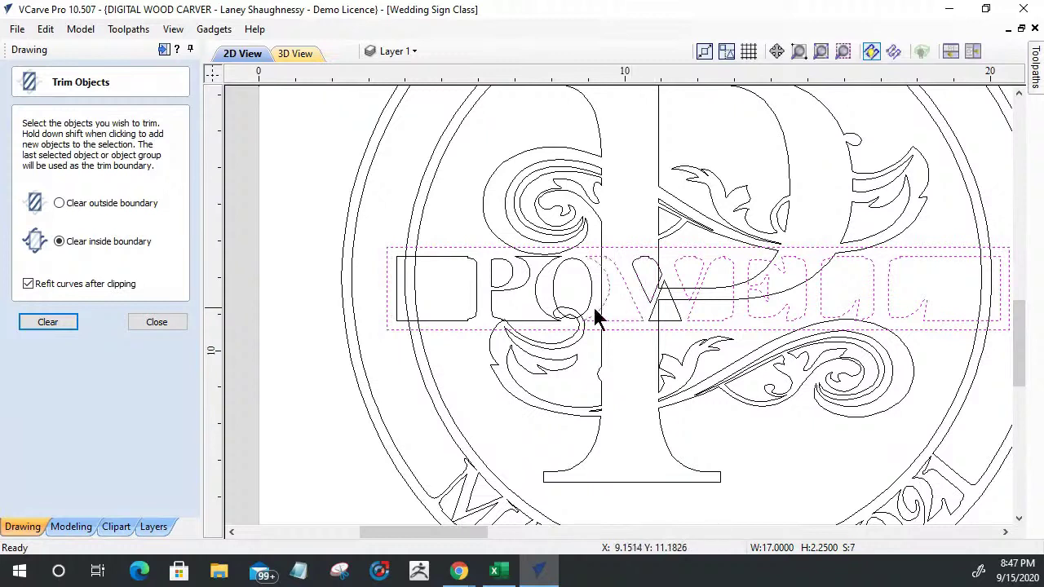
pyautogui.keyDown('shift'); pyautogui.click(657, 318); pyautogui.keyUp('shift')
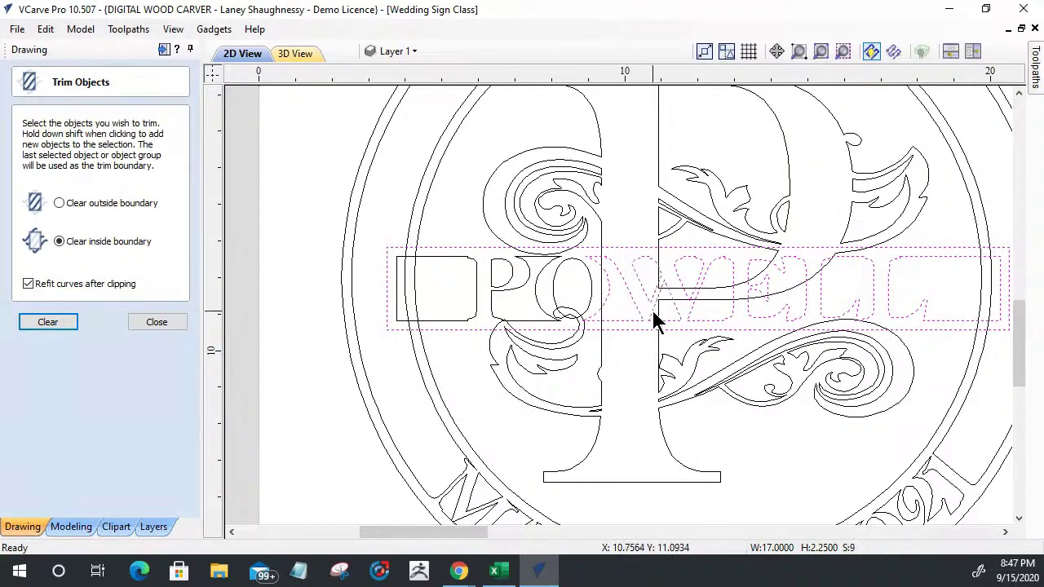
pyautogui.keyDown('shift'); pyautogui.click(548, 273); pyautogui.keyUp('shift')
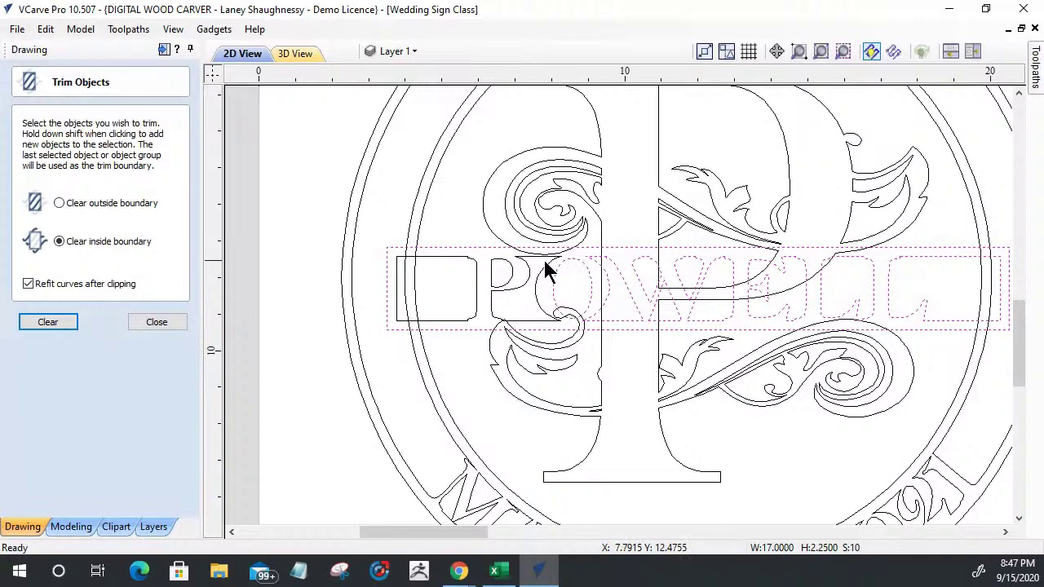
pyautogui.keyDown('shift'); pyautogui.click(527, 274); pyautogui.keyUp('shift')
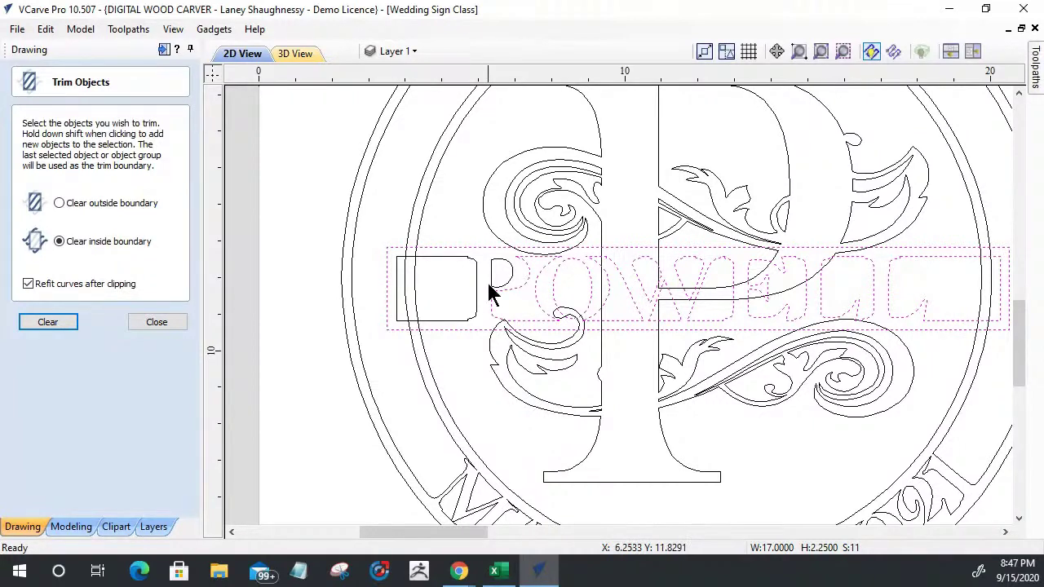
pyautogui.keyDown('shift'); pyautogui.click(490, 292); pyautogui.keyUp('shift')
pyautogui.keyDown('shift'); pyautogui.click(476, 286); pyautogui.keyUp('shift')
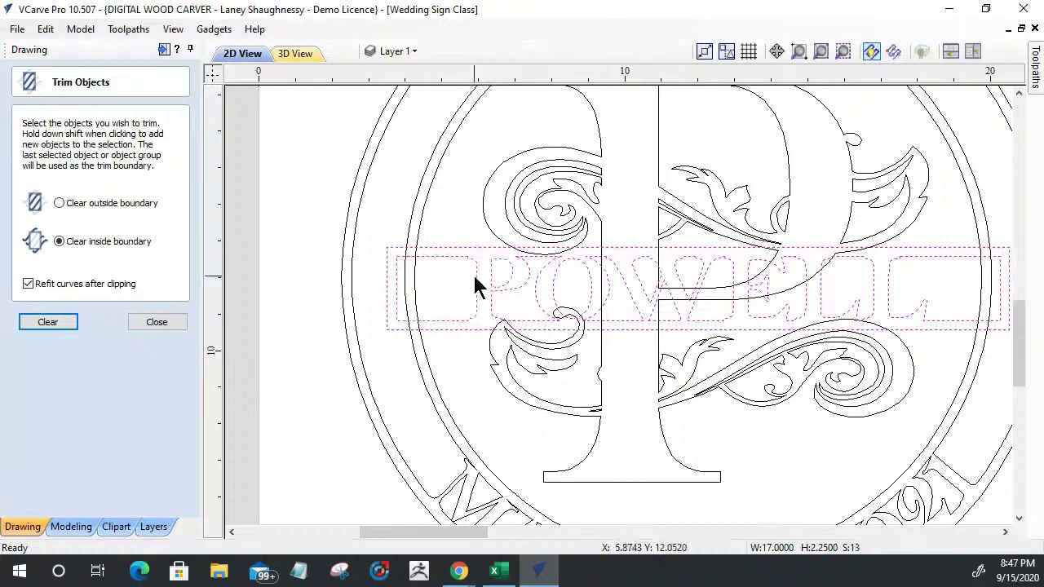
pyautogui.press('F4')
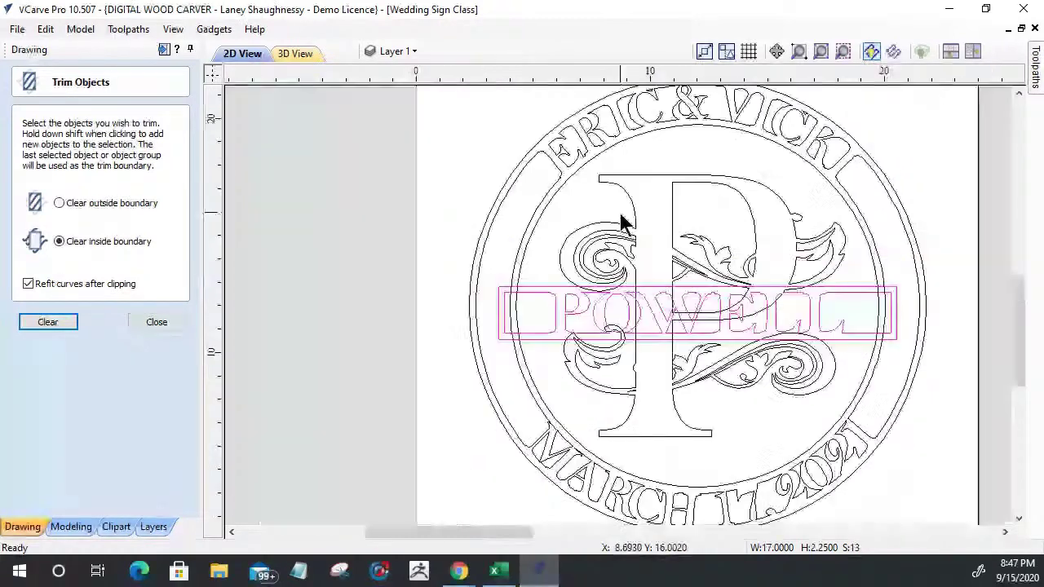
# Group the P monogram's outer contour with all of its inner letter and flourish cutouts
pyautogui.scroll(1, 621, 222)
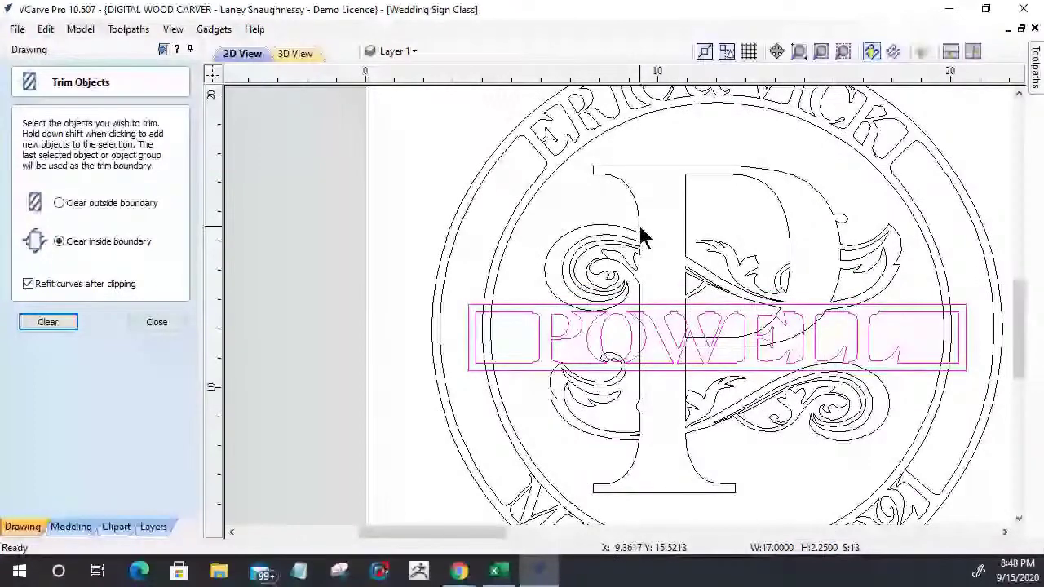
pyautogui.click(640, 235)
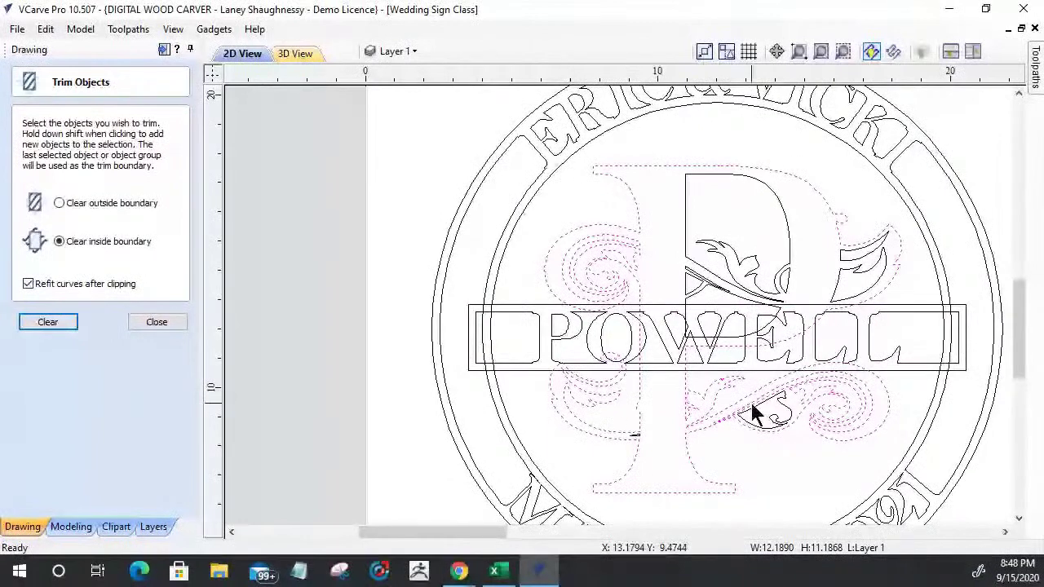
pyautogui.scroll(2, 672, 416)
pyautogui.scroll(2, 677, 390)
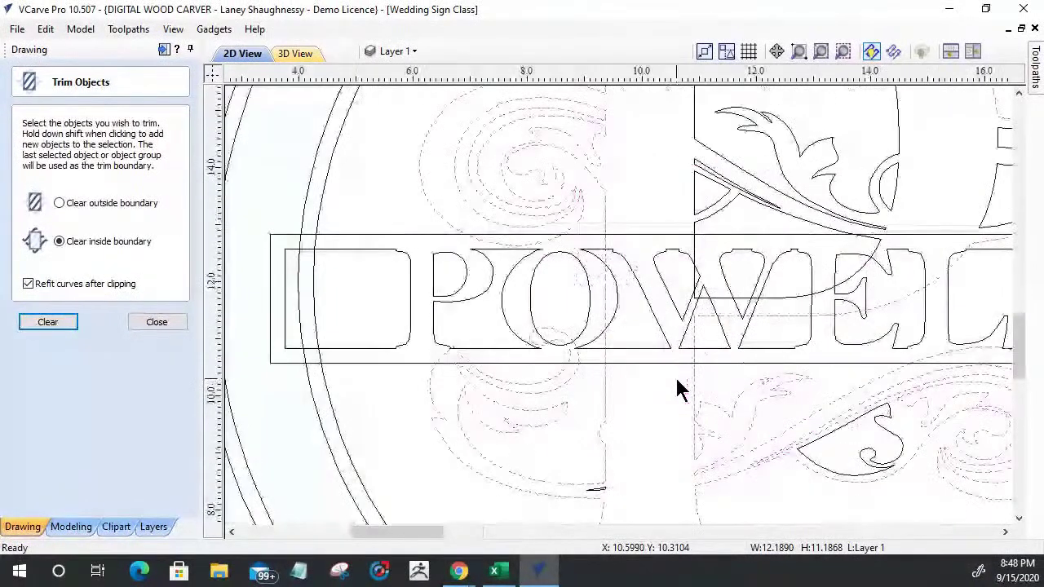
pyautogui.scroll(-1, 677, 390)
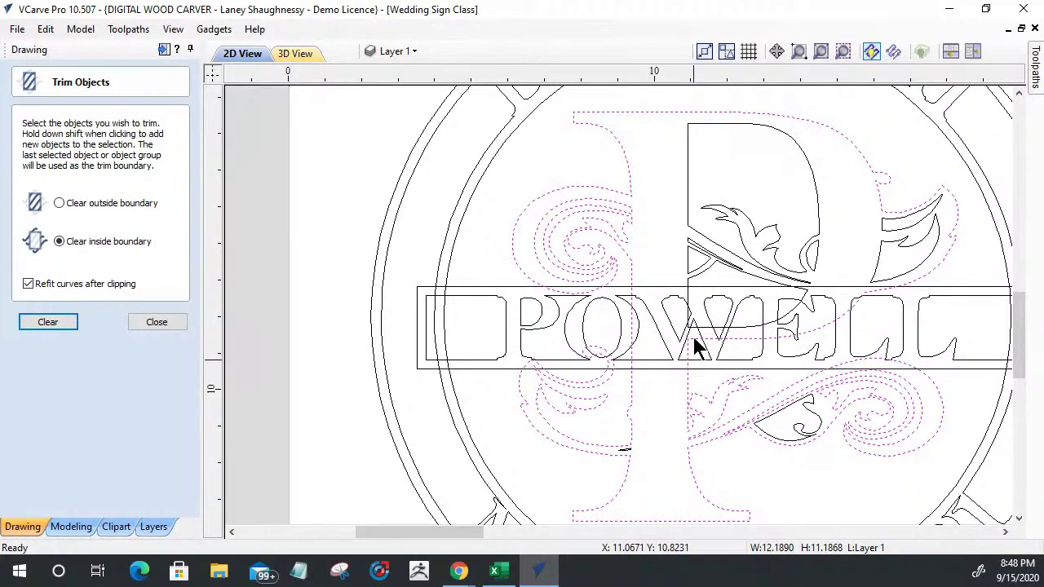
pyautogui.click(670, 214)
pyautogui.keyDown('shift'); pyautogui.click(816, 253); pyautogui.keyUp('shift')
pyautogui.keyDown('shift'); pyautogui.click(886, 184); pyautogui.keyUp('shift')
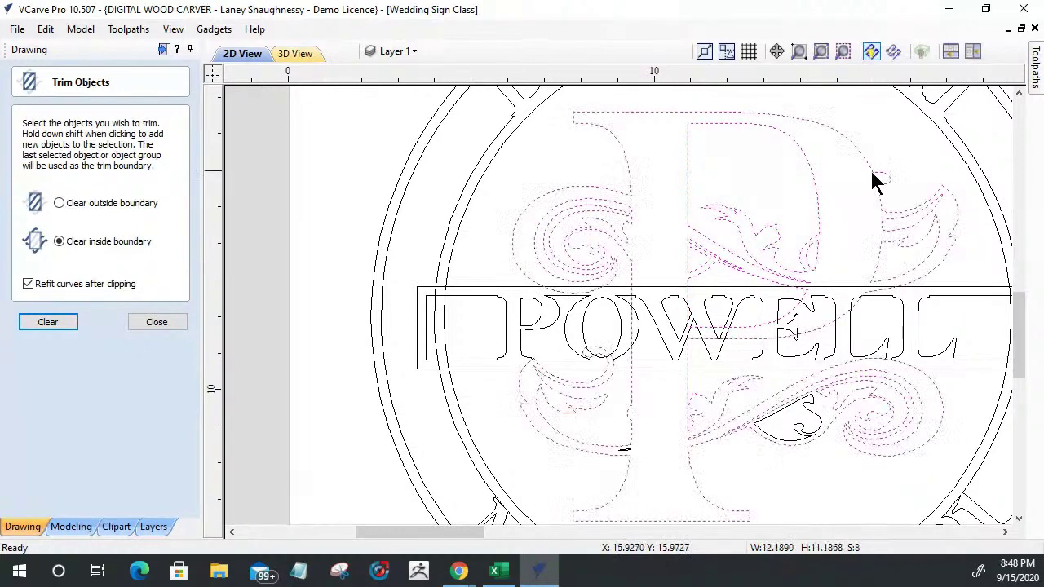
pyautogui.click(623, 446)
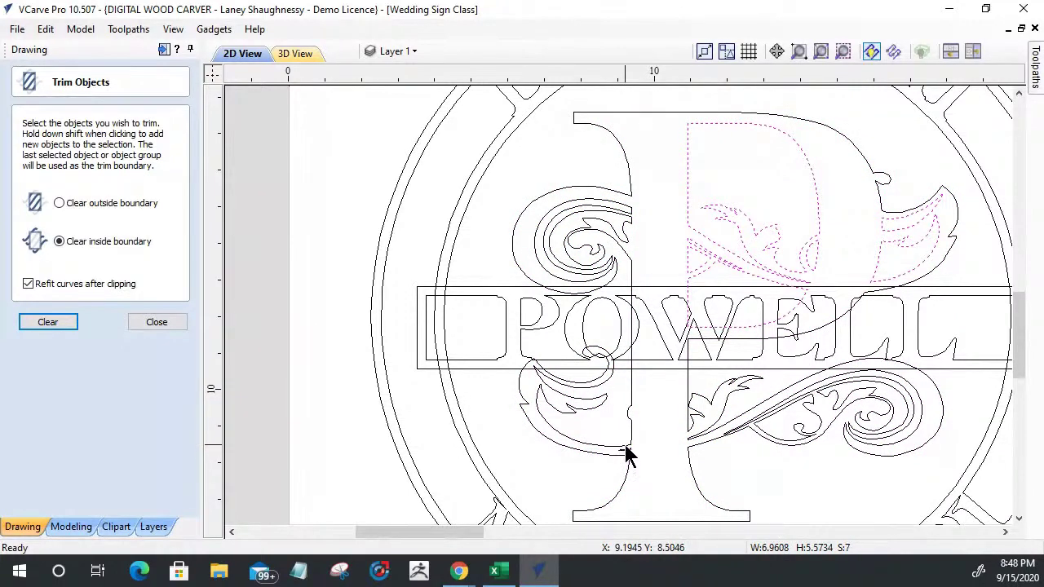
pyautogui.hotkey('ctrl', 'z')
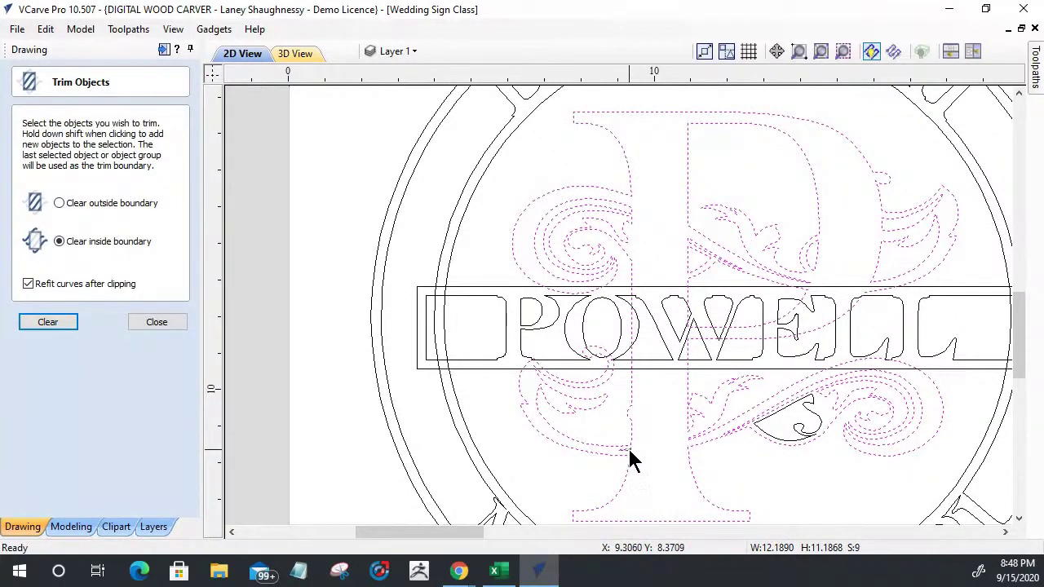
pyautogui.keyDown('shift'); pyautogui.click(810, 418); pyautogui.keyUp('shift')
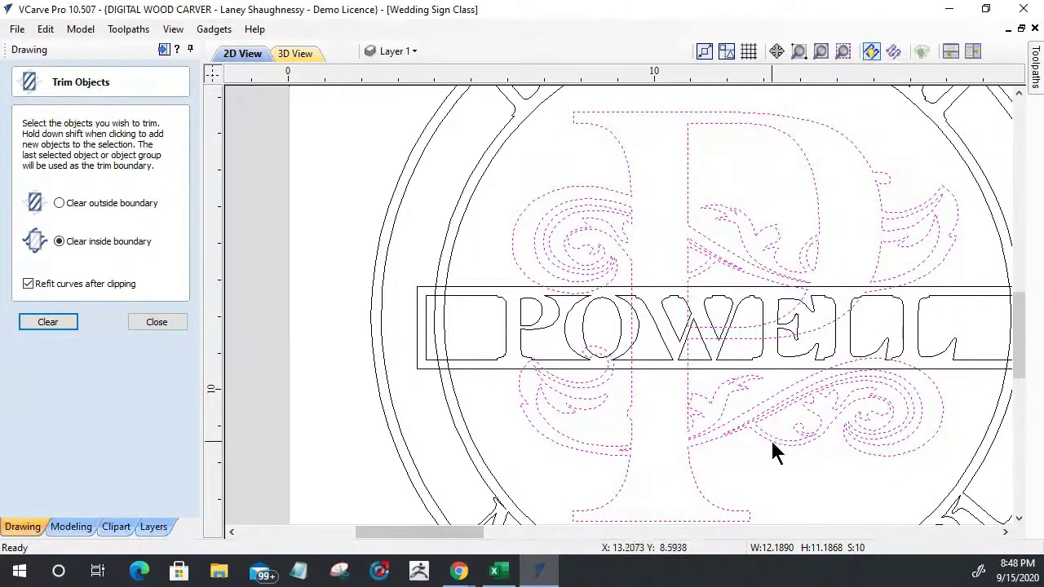
pyautogui.press('Return')
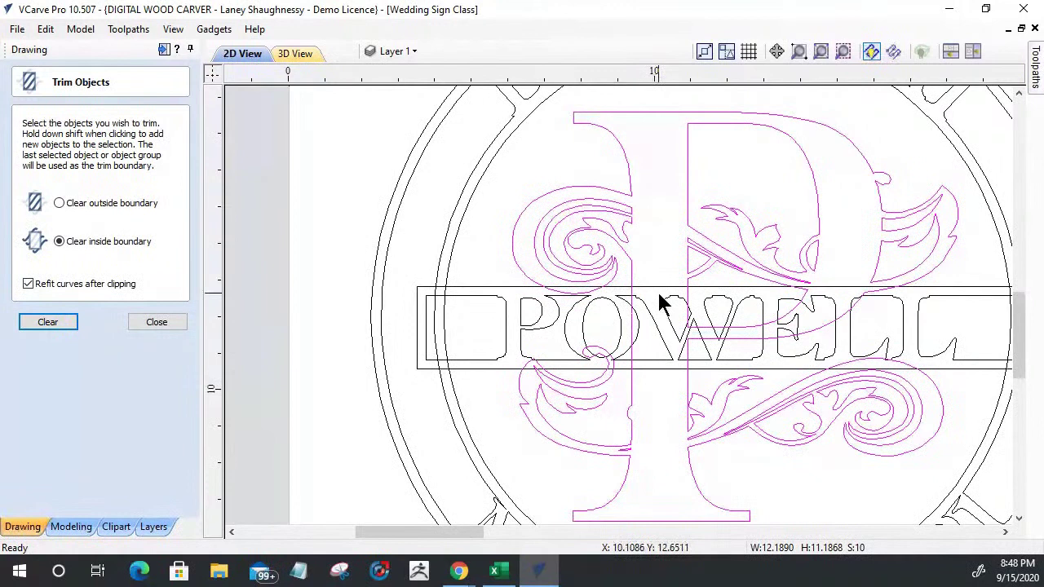
# Try to weld the grouped P monogram with the grouped name plate, inspect the surname area, and undo the weld
pyautogui.click(658, 287)
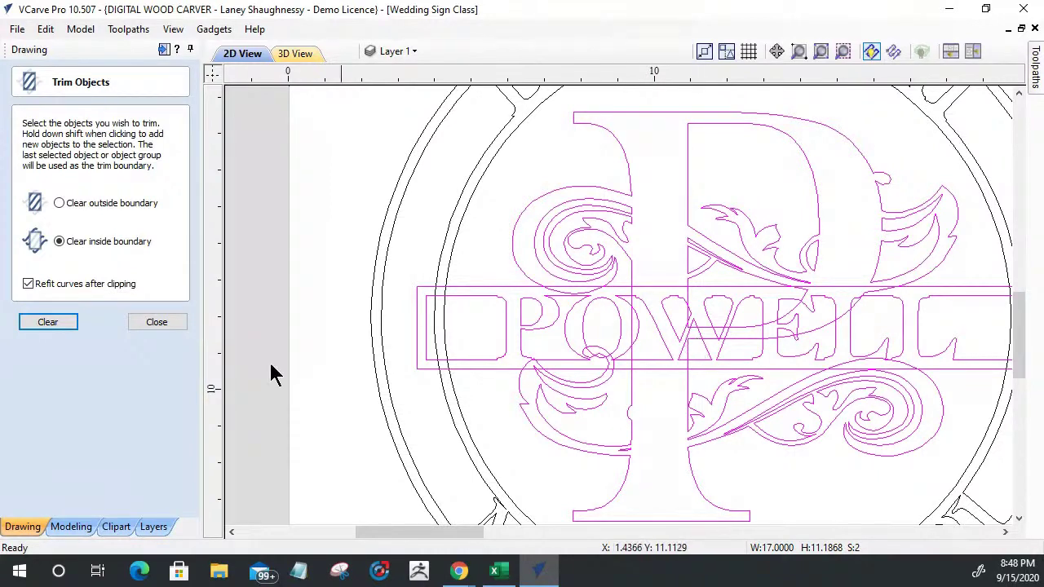
pyautogui.click(168, 327)
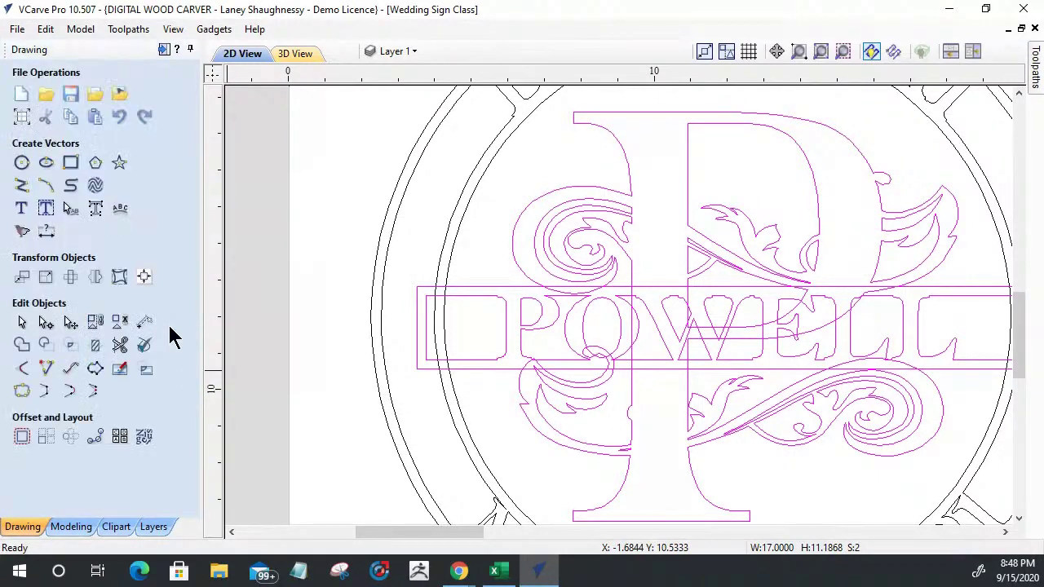
pyautogui.click(20, 346)
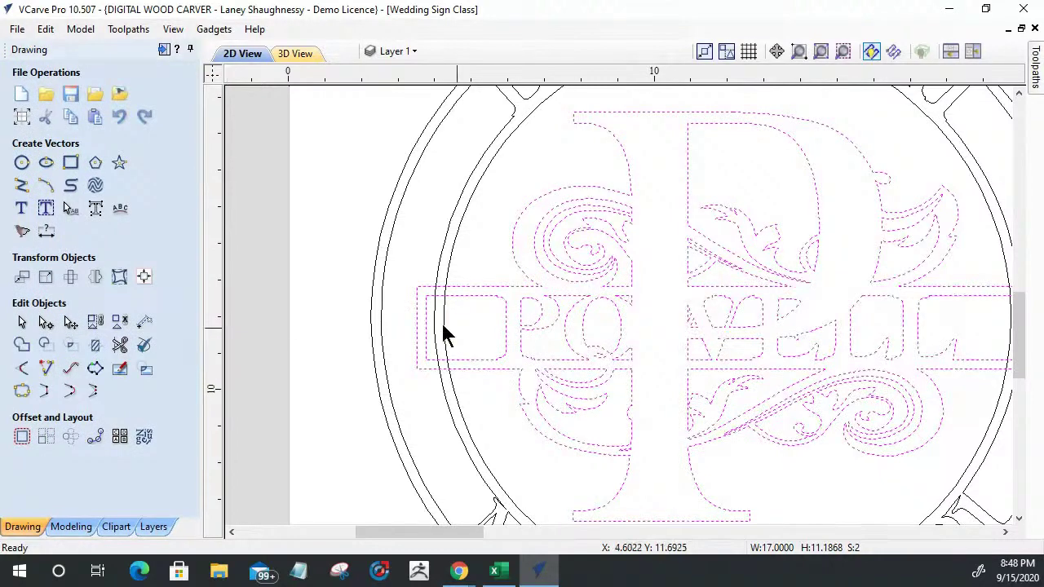
pyautogui.scroll(3, 769, 355)
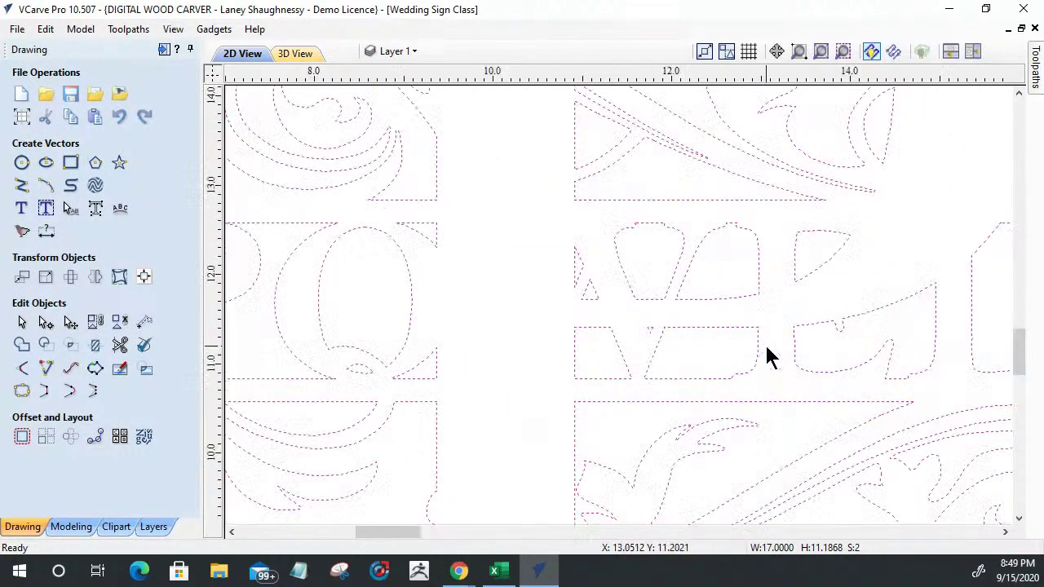
pyautogui.scroll(-2, 718, 332)
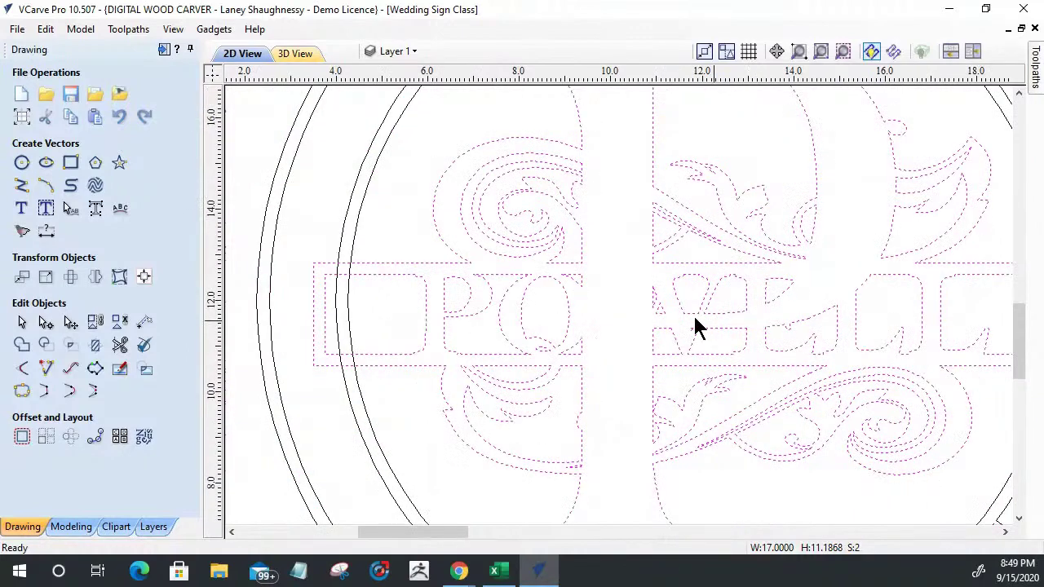
pyautogui.click(890, 327)
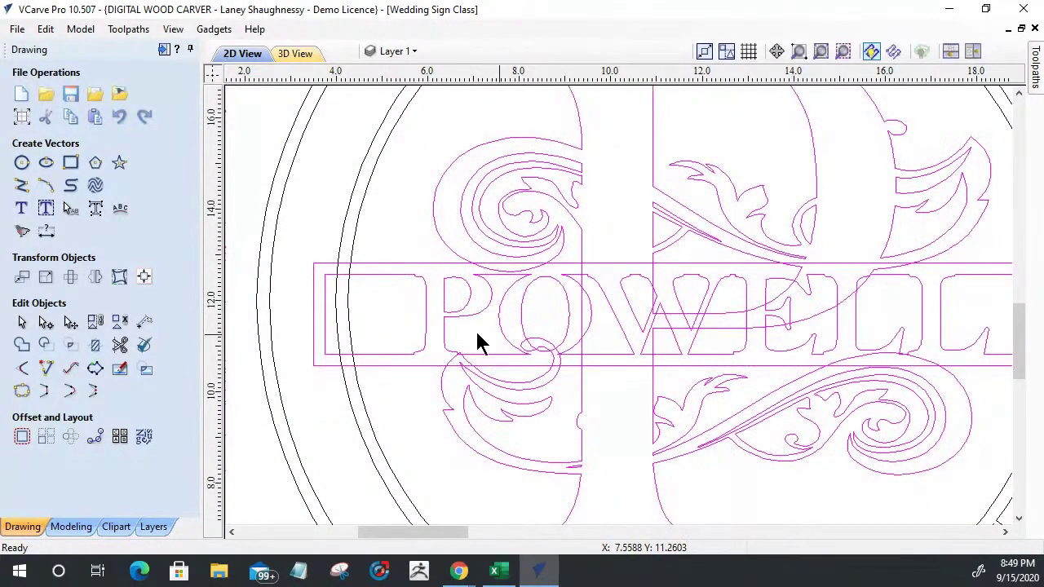
# Ungroup the name plate and weld only its outer border to the grouped P monogram
pyautogui.click(365, 264)
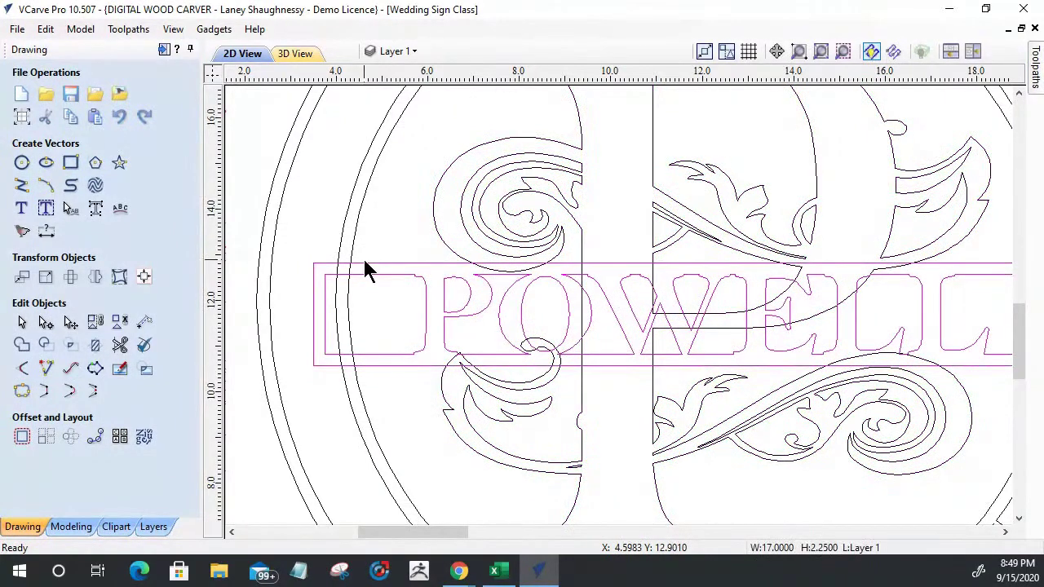
pyautogui.click(436, 405)
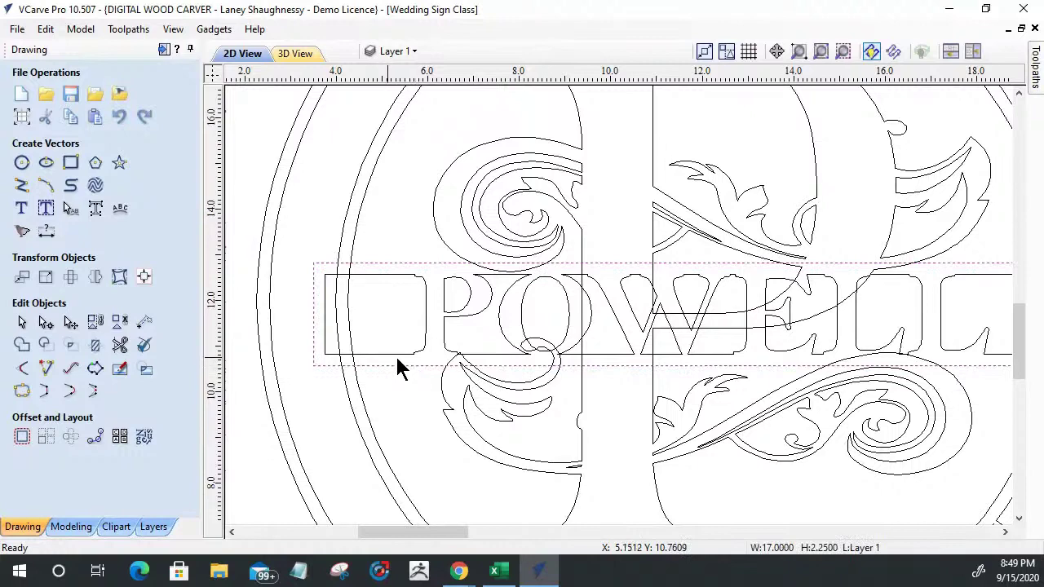
pyautogui.keyDown('shift'); pyautogui.click(815, 189); pyautogui.keyUp('shift')
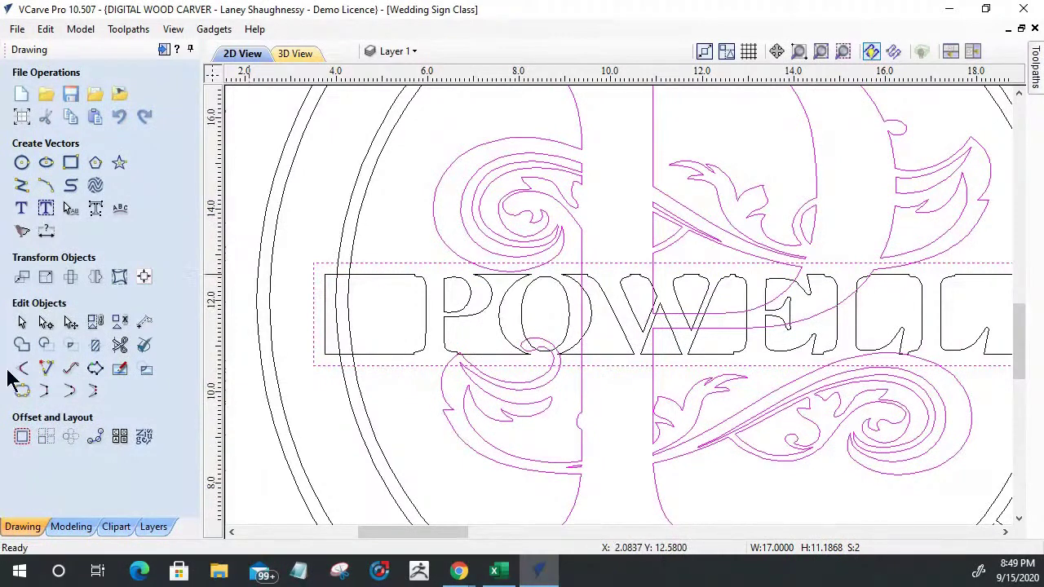
pyautogui.click(21, 349)
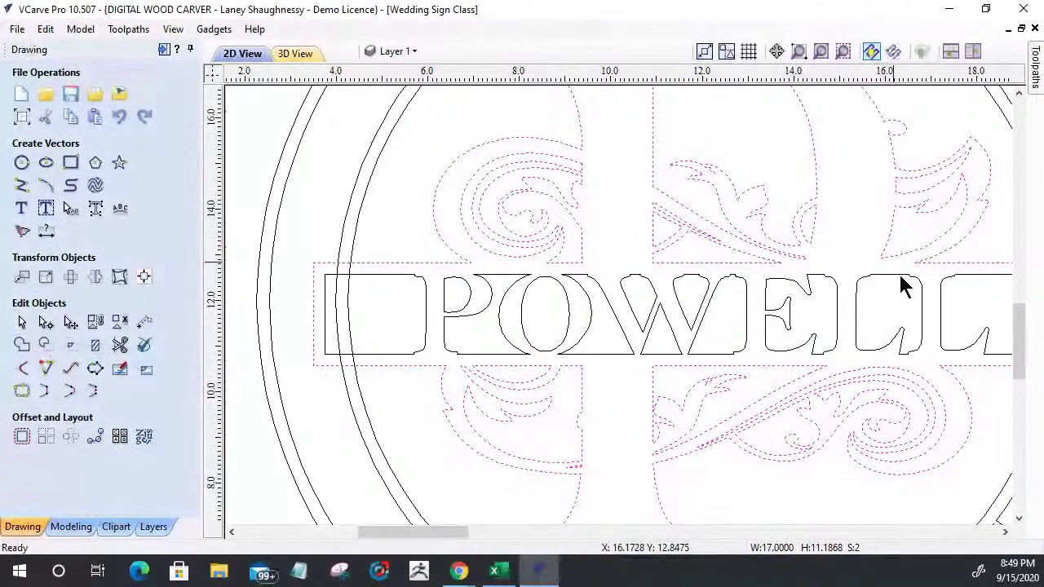
pyautogui.scroll(-3, 904, 288)
pyautogui.scroll(1, 807, 351)
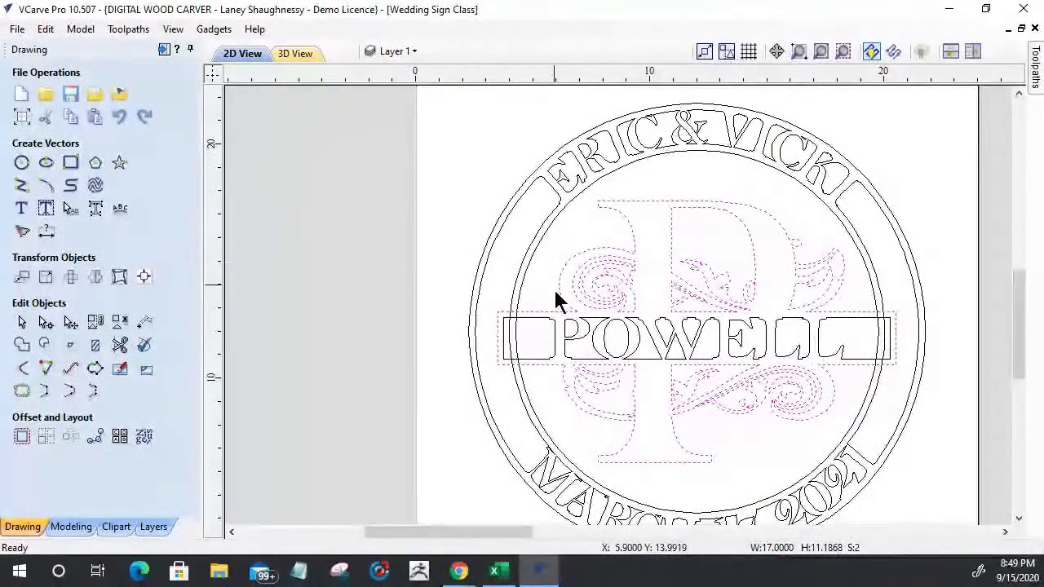
pyautogui.click(574, 418)
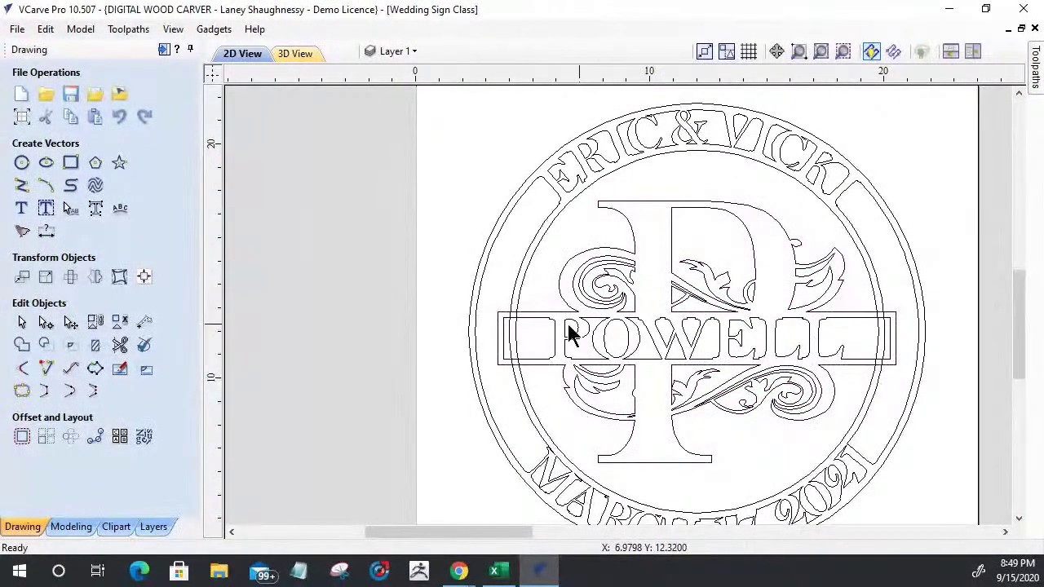
# Check that the surname plate's left inner panel and the P's counter select as individual vectors before trimming
pyautogui.scroll(1, 644, 438)
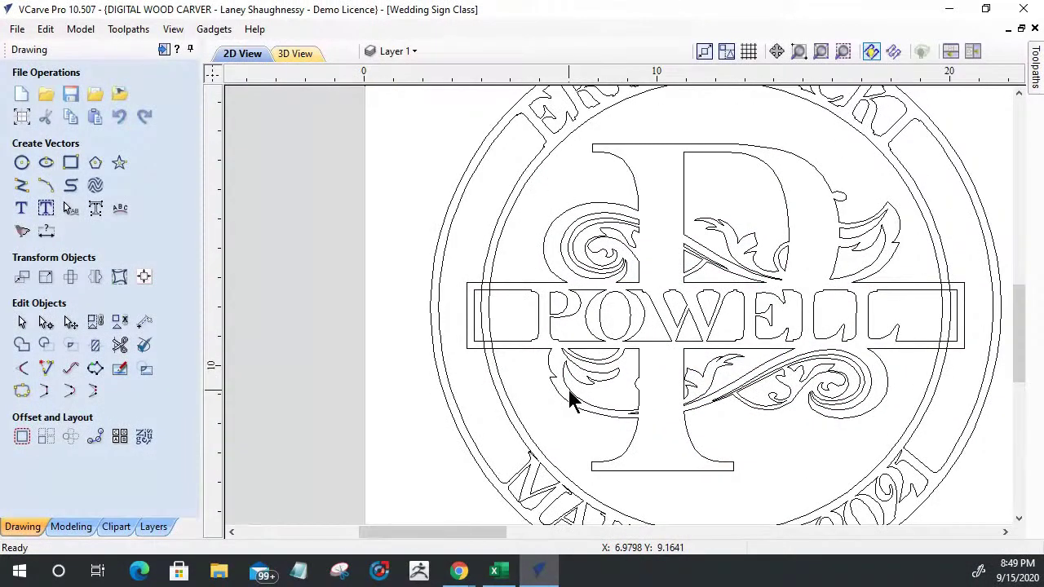
pyautogui.scroll(1, 571, 399)
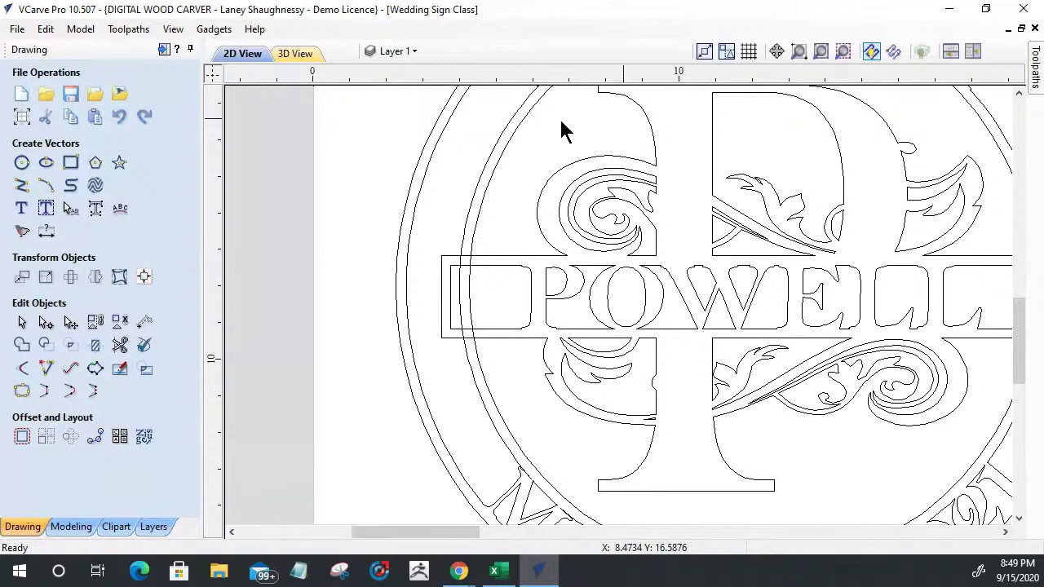
pyautogui.scroll(-1, 702, 294)
pyautogui.scroll(-2, 506, 399)
pyautogui.scroll(3, 492, 376)
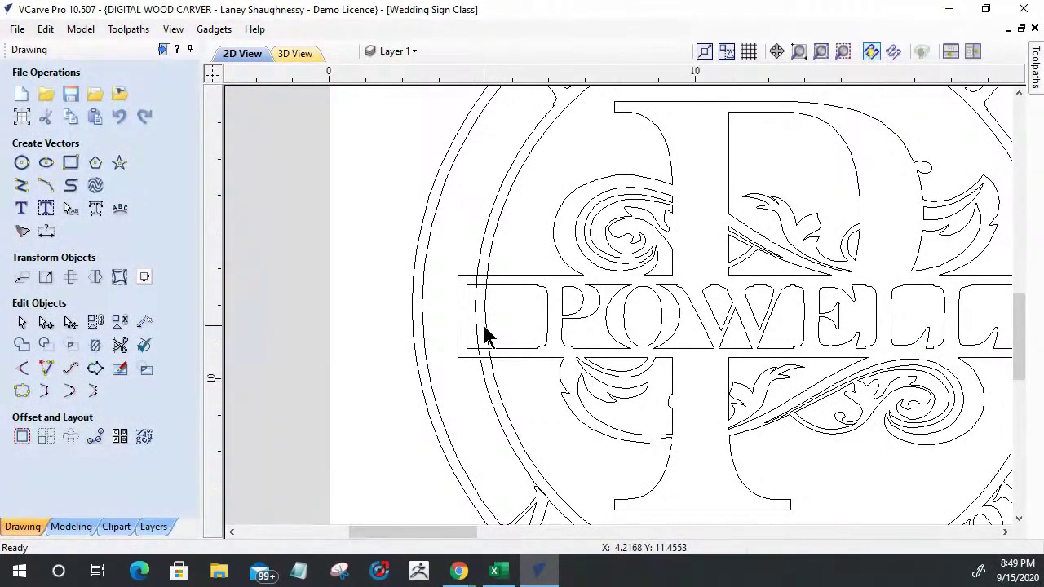
pyautogui.click(120, 345)
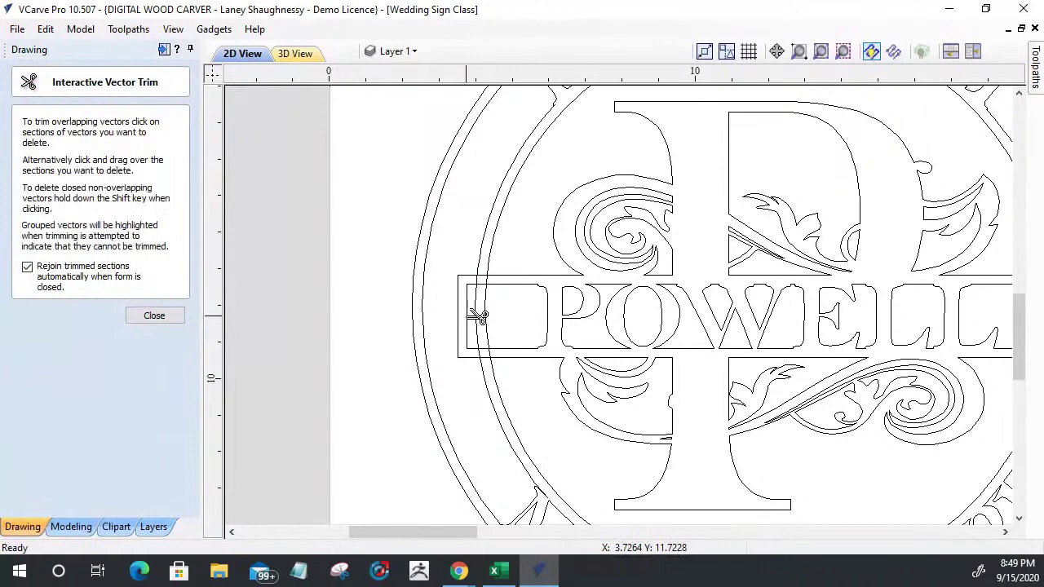
pyautogui.scroll(2, 478, 317)
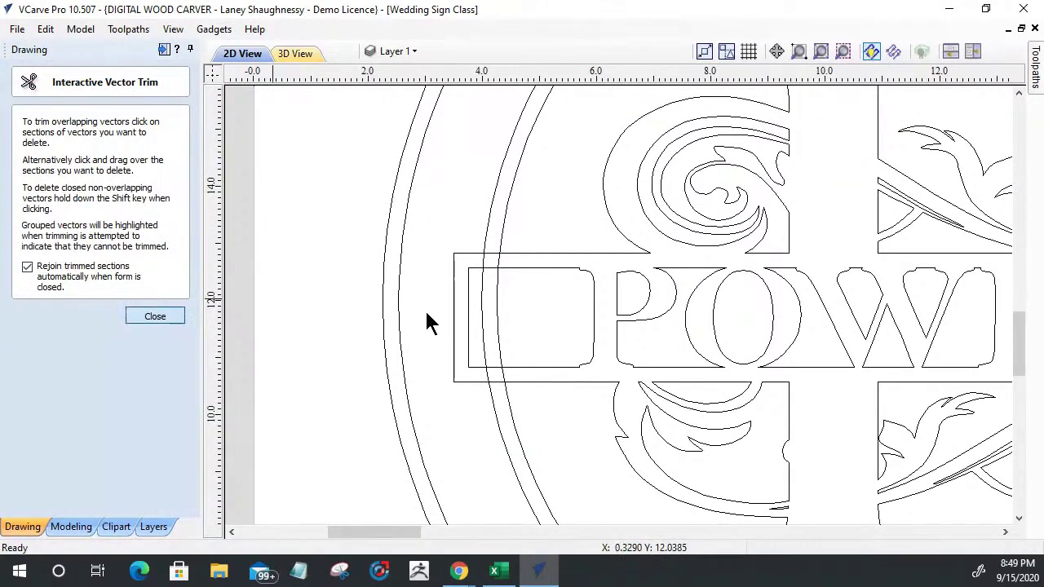
pyautogui.press('Escape')
pyautogui.click(572, 270)
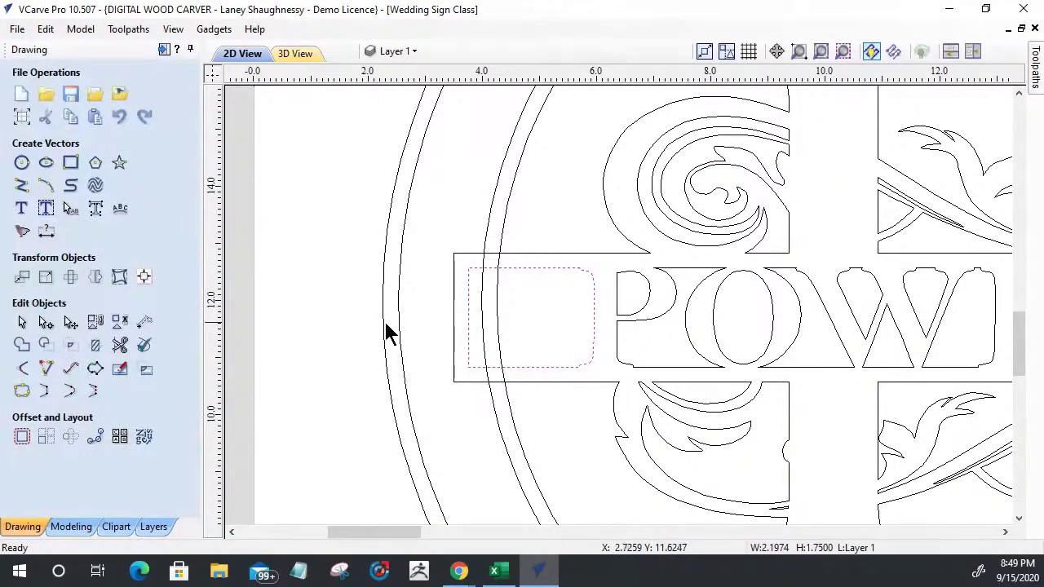
pyautogui.click(639, 321)
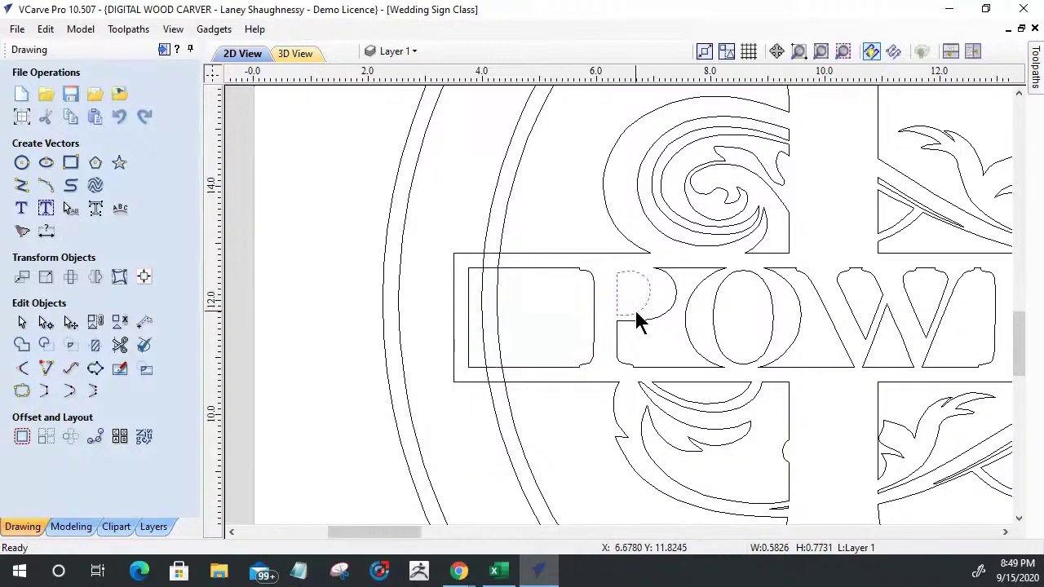
# Trim off the left ends of the surname plate's border and inner panel that extend past the ring's inner band
pyautogui.click(120, 345)
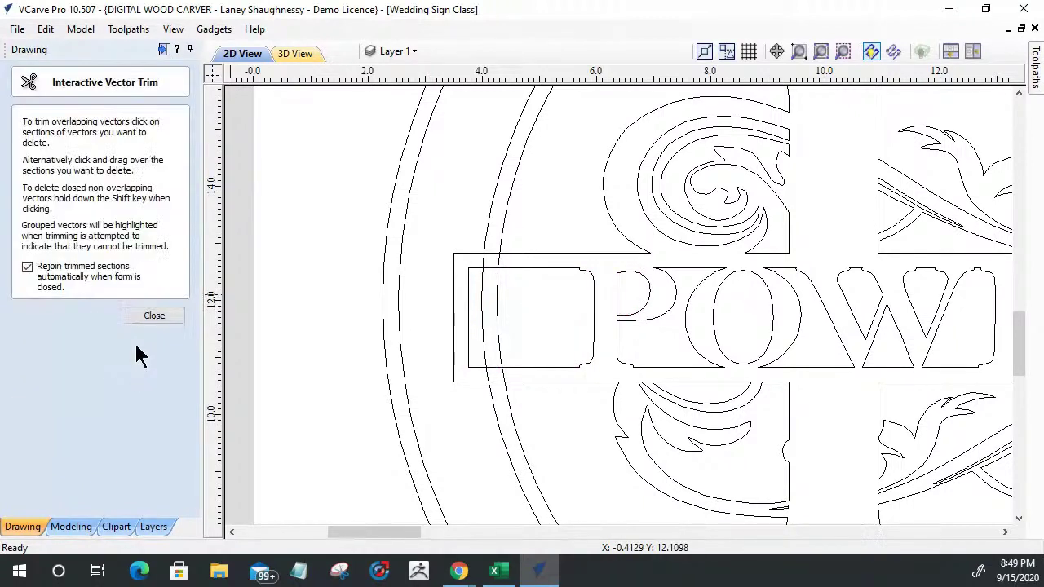
pyautogui.click(455, 315)
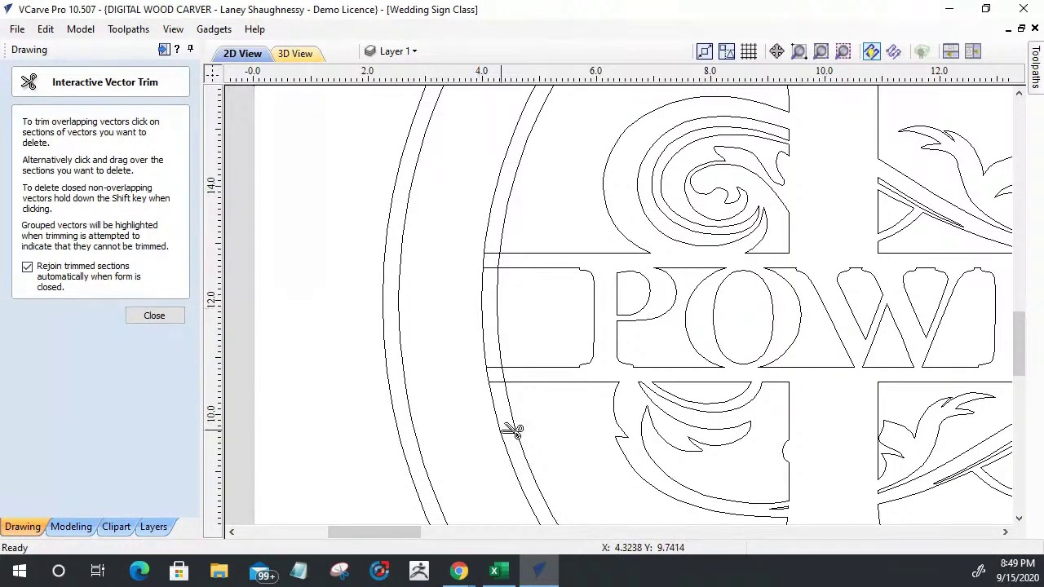
pyautogui.scroll(-2, 512, 431)
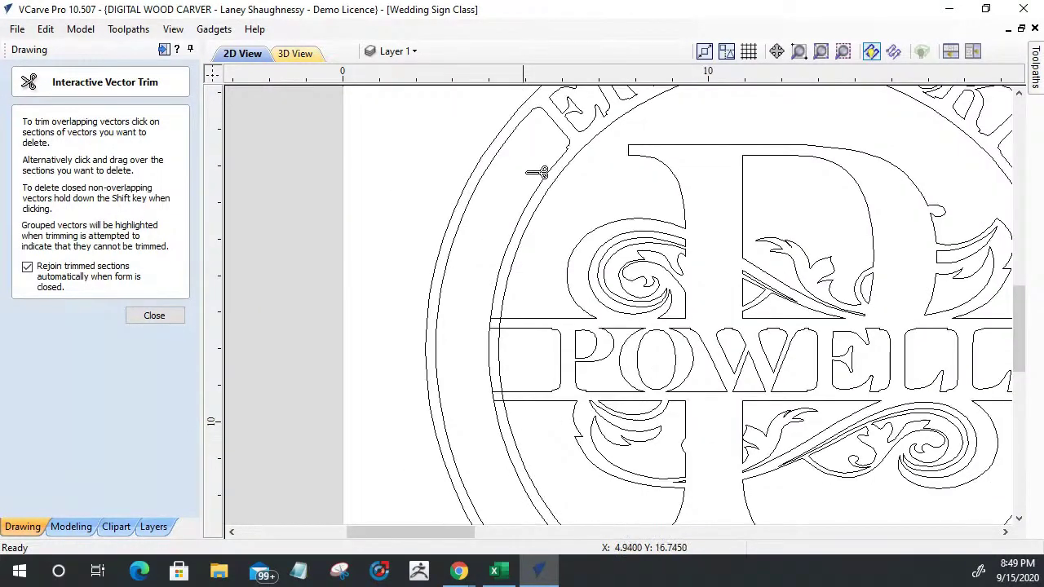
# Trim the plate lines inside the ring band at the upper-left junction and the ring's inner edge between them
pyautogui.scroll(4, 496, 356)
pyautogui.click(488, 289)
pyautogui.click(488, 345)
pyautogui.click(515, 320)
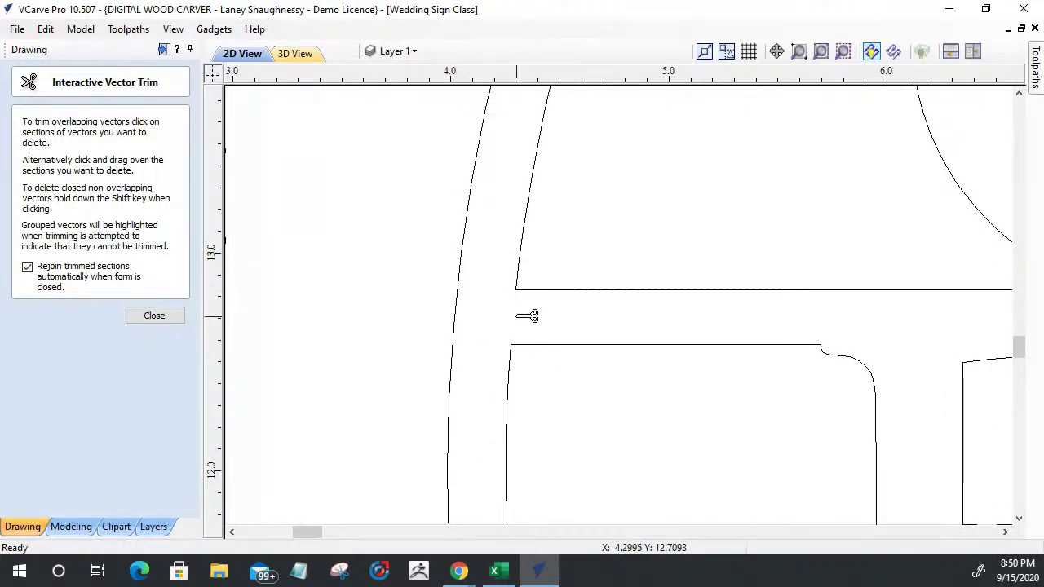
# Trim the lower-left junction so the plate's border opens into the ring band, removing the crossing plate and ring segments
pyautogui.scroll(-2, 519, 315)
pyautogui.scroll(3, 532, 368)
pyautogui.click(522, 316)
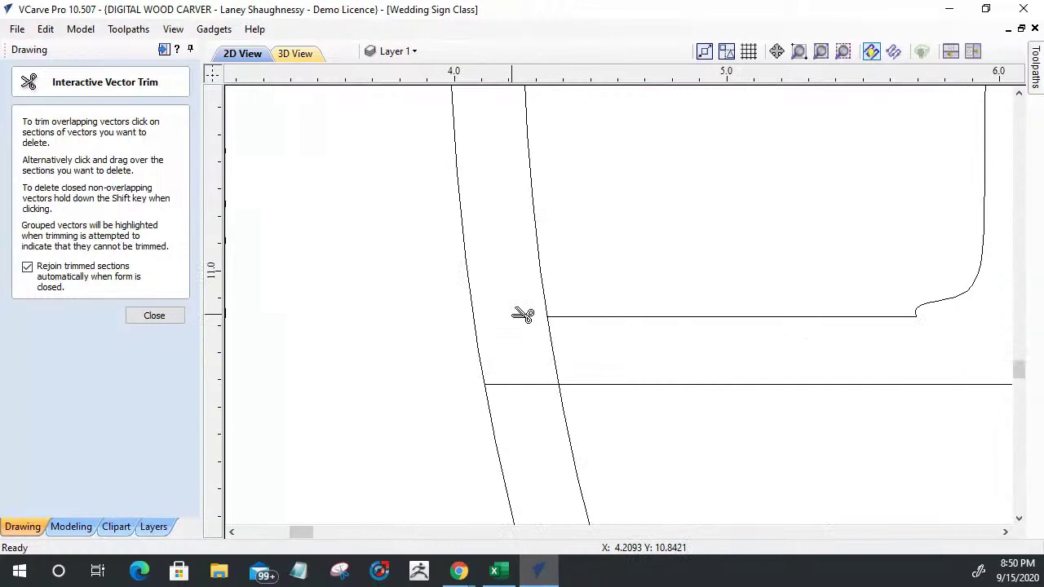
pyautogui.click(531, 384)
pyautogui.click(562, 357)
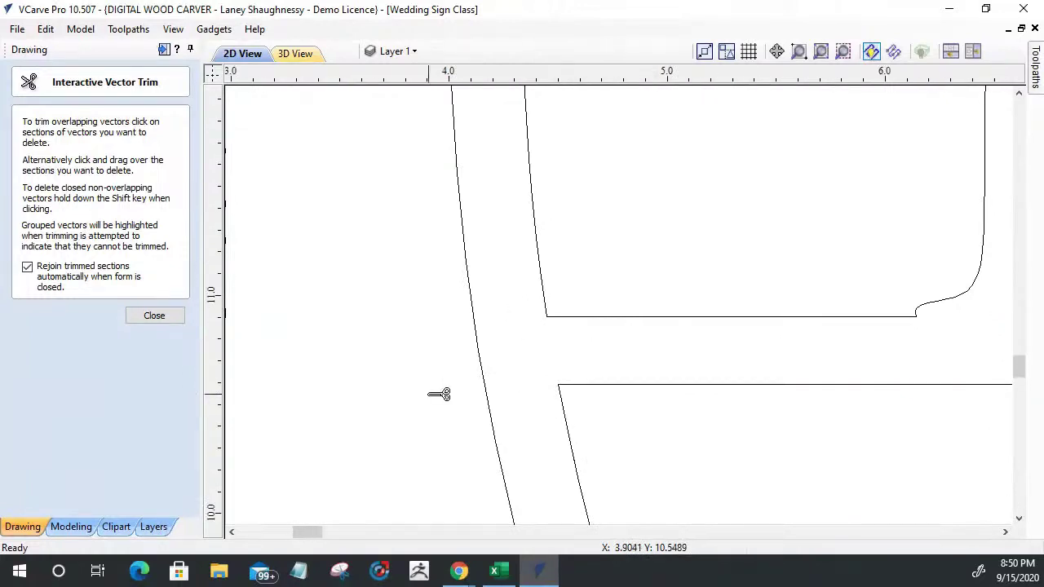
# Trim off the right ends of the surname plate's border and inner panel that protrude beyond the ring's inner band
pyautogui.scroll(-3, 373, 368)
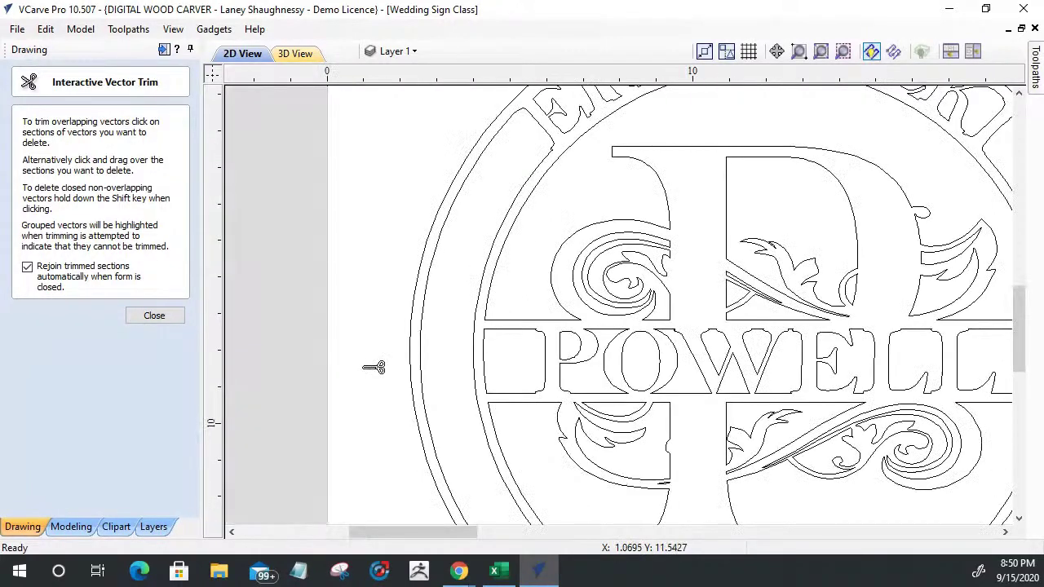
pyautogui.scroll(-2, 631, 345)
pyautogui.scroll(5, 538, 411)
pyautogui.click(563, 370)
pyautogui.click(579, 359)
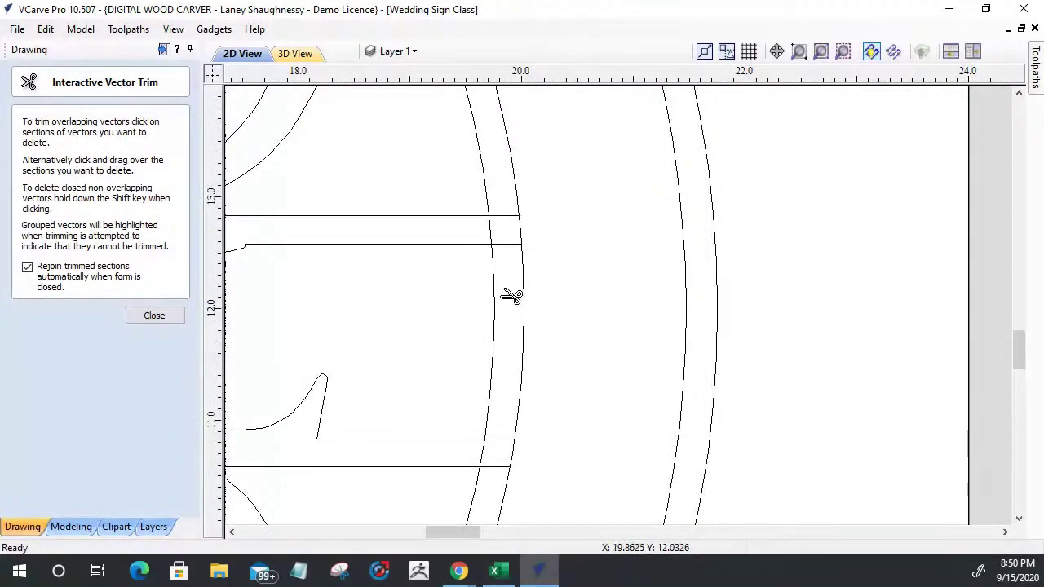
# Trim the overlapping plate lines and the ring's inner-edge segment where the plate meets the ring at the upper right
pyautogui.scroll(3, 506, 219)
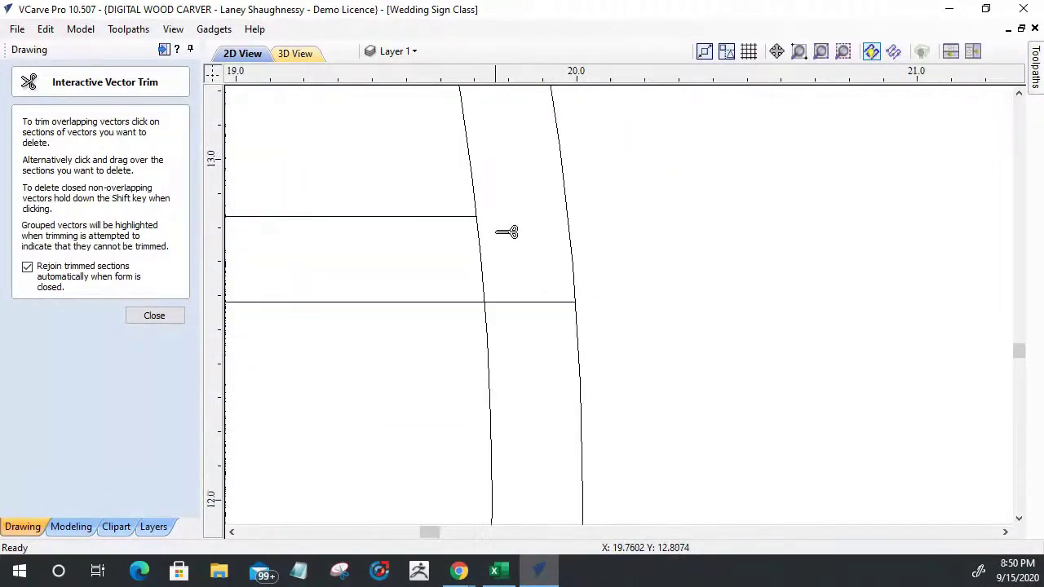
pyautogui.click(522, 302)
pyautogui.click(493, 273)
pyautogui.scroll(-4, 552, 181)
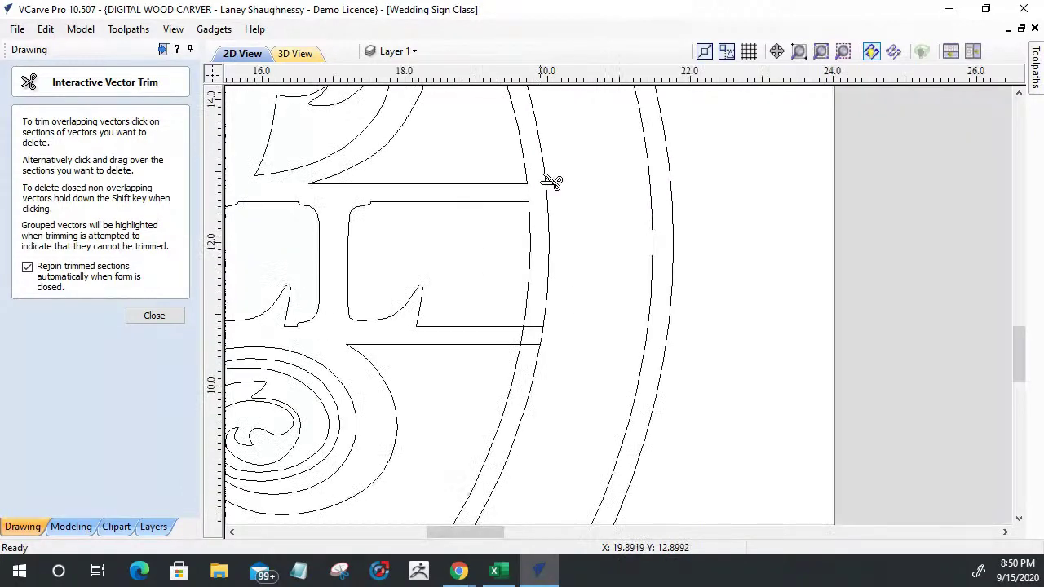
# Trim the plate and ring overlaps at the lower-right junction and finish the interactive vector trim
pyautogui.scroll(4, 522, 367)
pyautogui.click(645, 140)
pyautogui.click(622, 204)
pyautogui.click(604, 180)
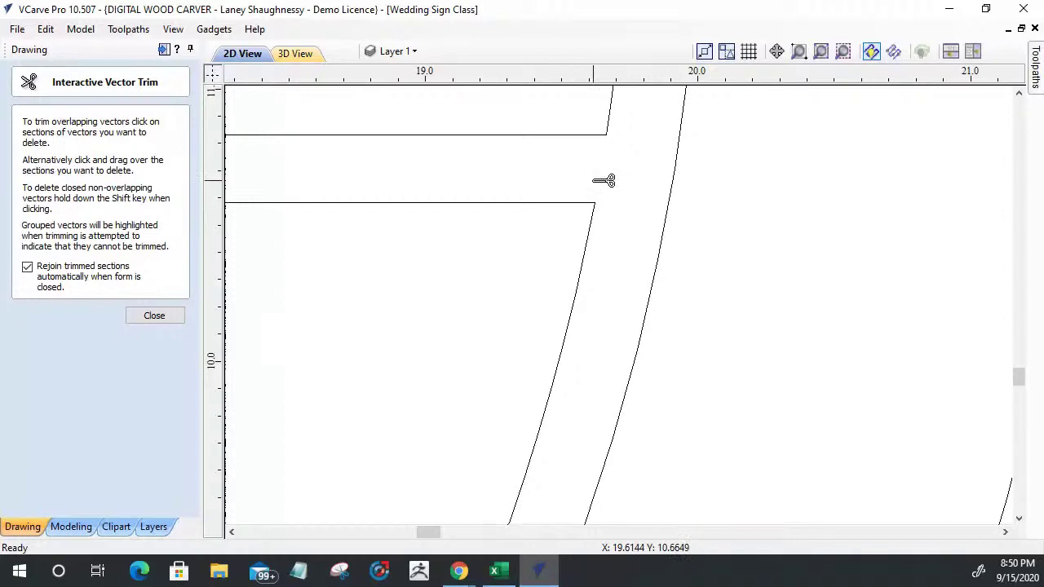
pyautogui.scroll(-8, 700, 318)
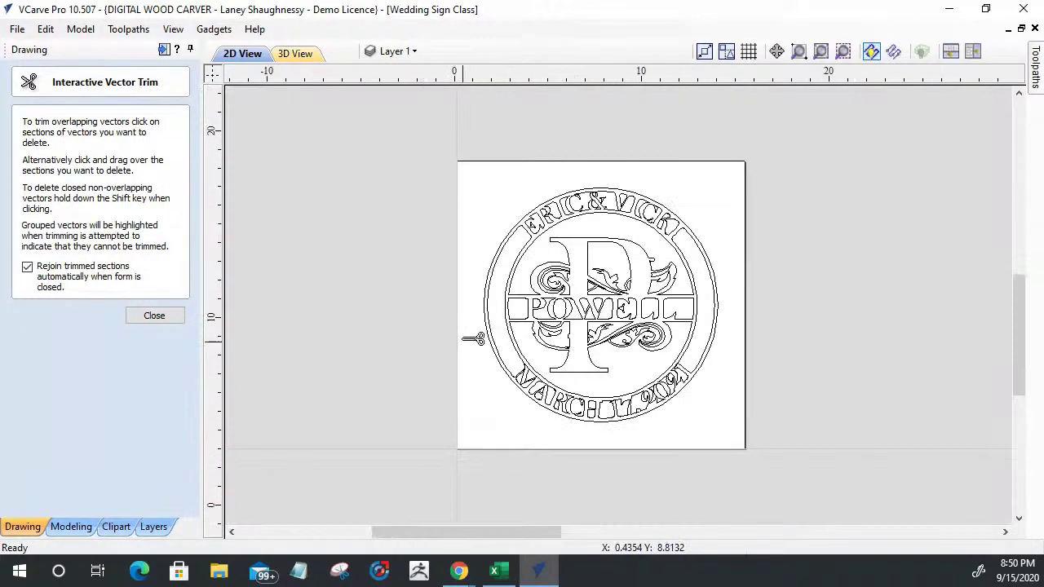
pyautogui.scroll(3, 473, 339)
pyautogui.scroll(-2, 457, 321)
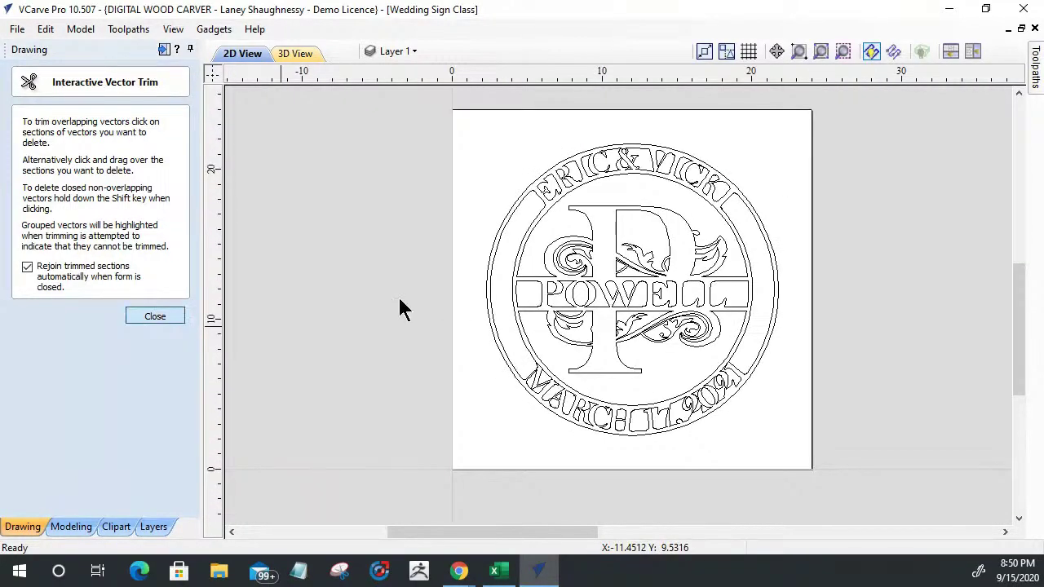
pyautogui.press('Escape')
# Examine the whole sign and its details, including the ring text, the monogram and the trimmed plate junctions
pyautogui.scroll(3, 361, 296)
pyautogui.scroll(-4, 373, 292)
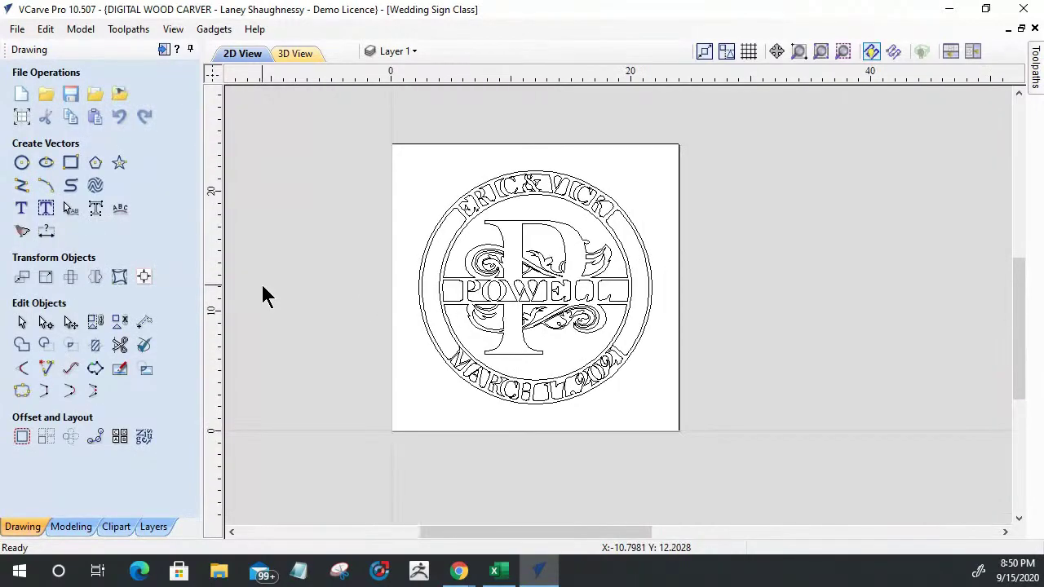
pyautogui.scroll(1, 428, 285)
pyautogui.scroll(1, 230, 315)
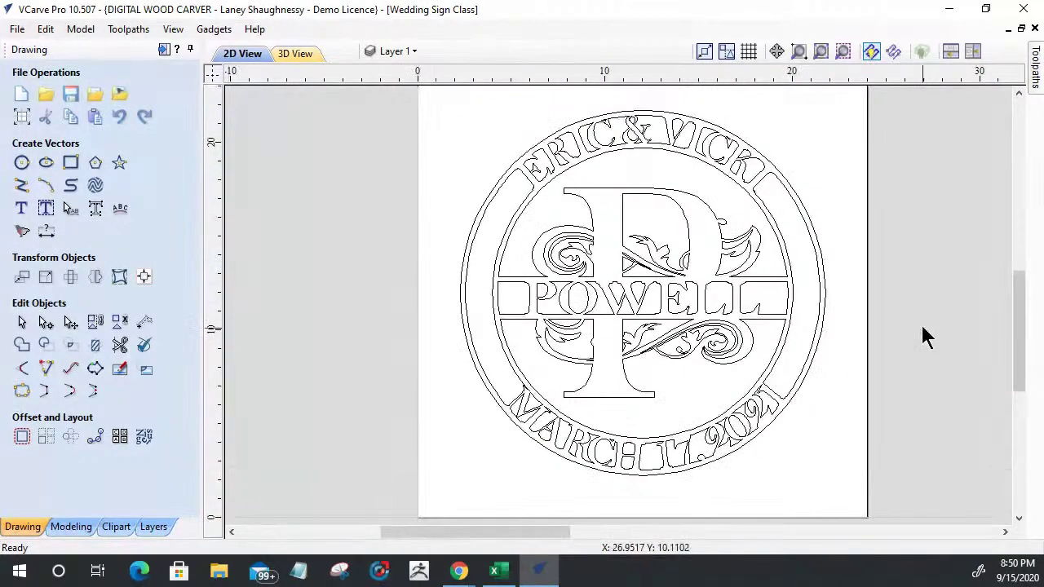
pyautogui.scroll(1, 711, 359)
pyautogui.scroll(-2, 714, 364)
pyautogui.scroll(-1, 715, 363)
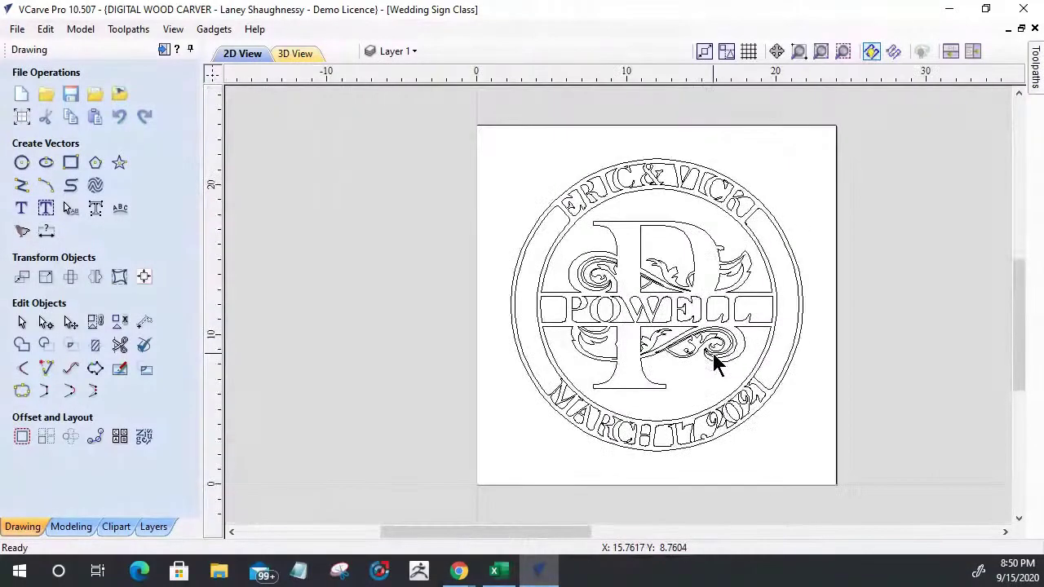
pyautogui.scroll(2, 707, 149)
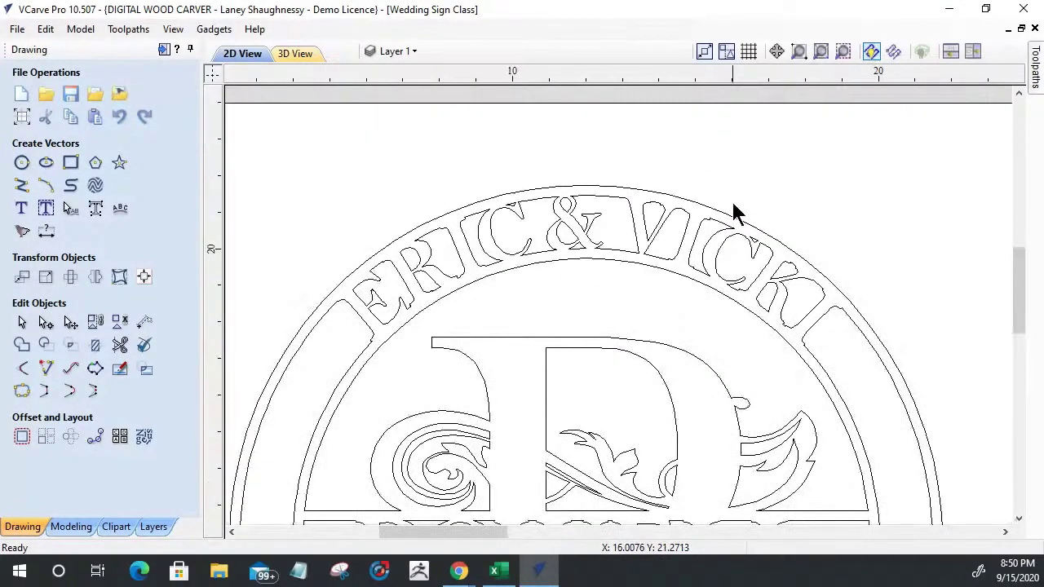
pyautogui.scroll(-3, 738, 212)
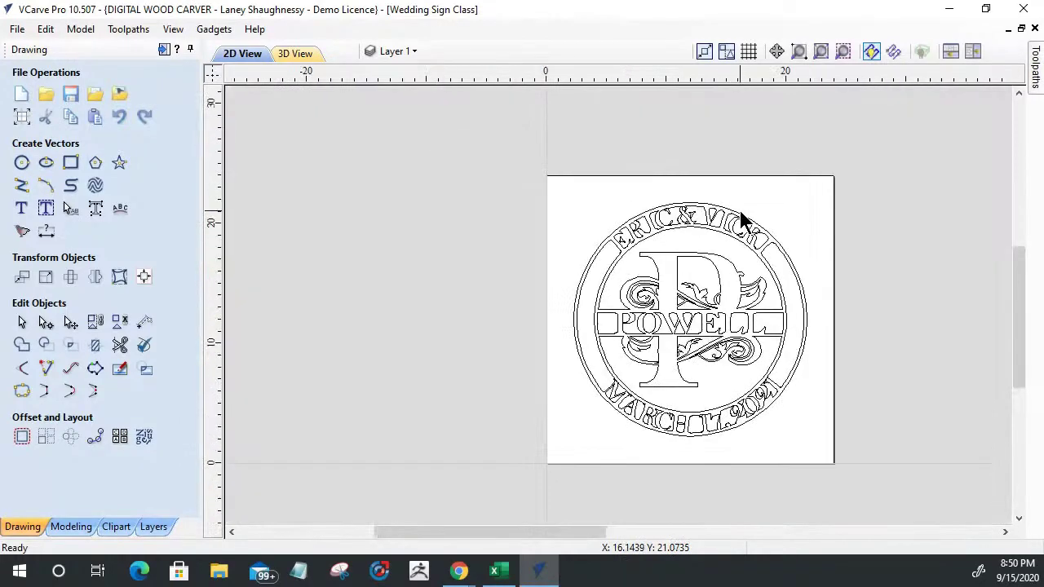
pyautogui.scroll(1, 741, 214)
pyautogui.moveTo(1019, 331); pyautogui.dragTo(1017, 345)
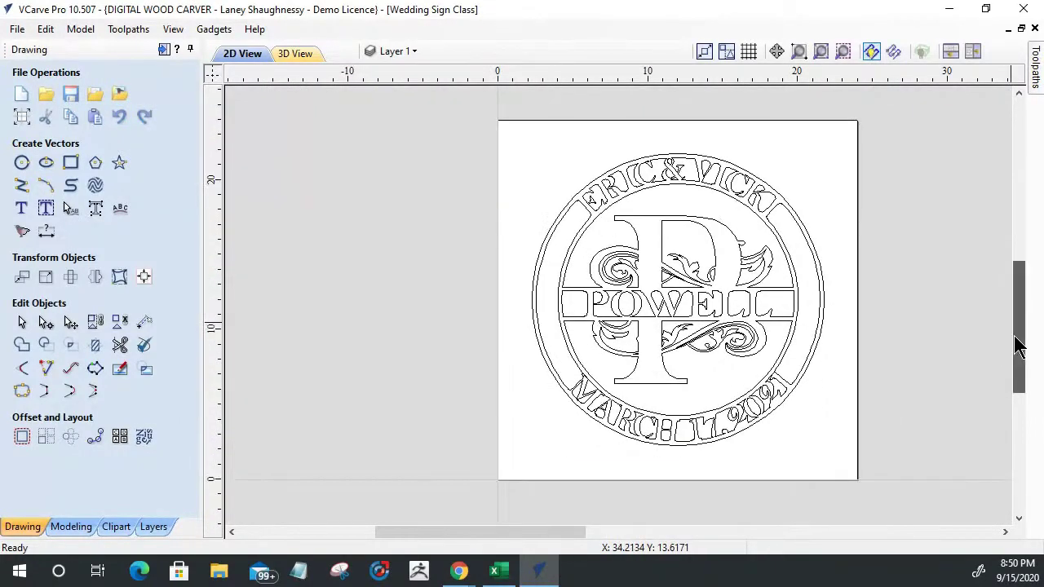
pyautogui.scroll(1, 934, 398)
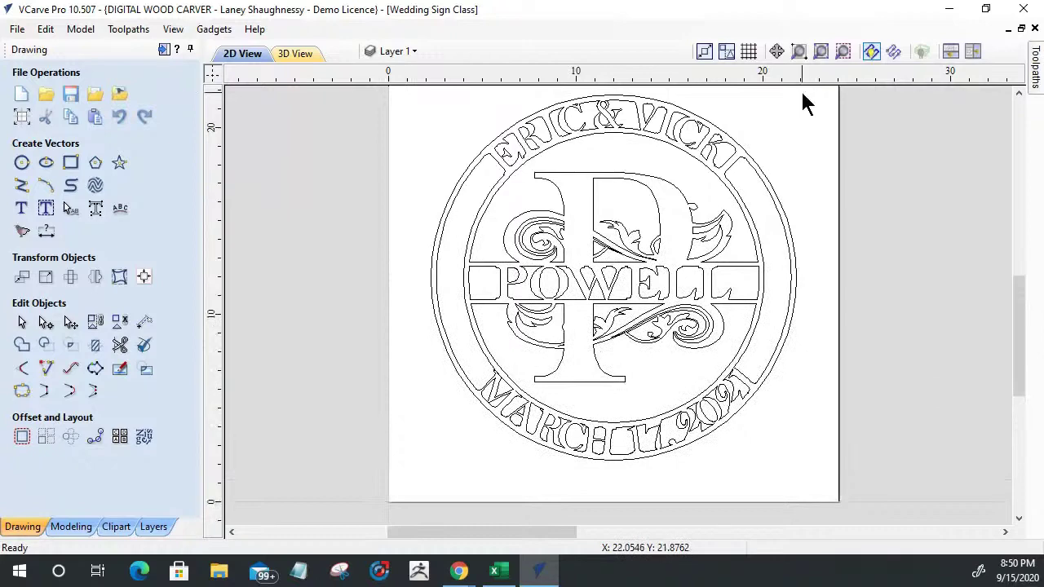
pyautogui.scroll(1, 806, 114)
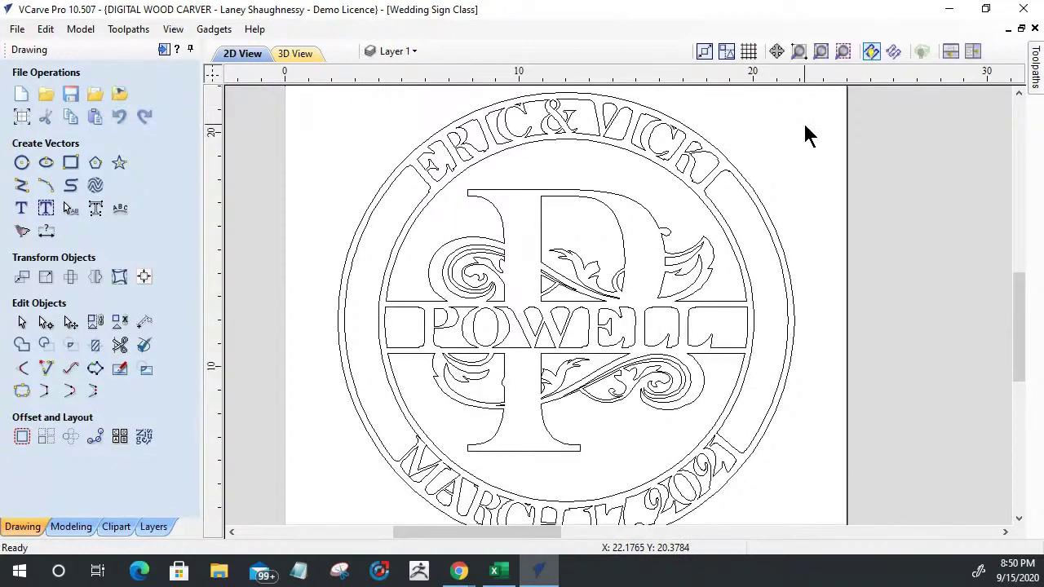
pyautogui.scroll(-1, 808, 134)
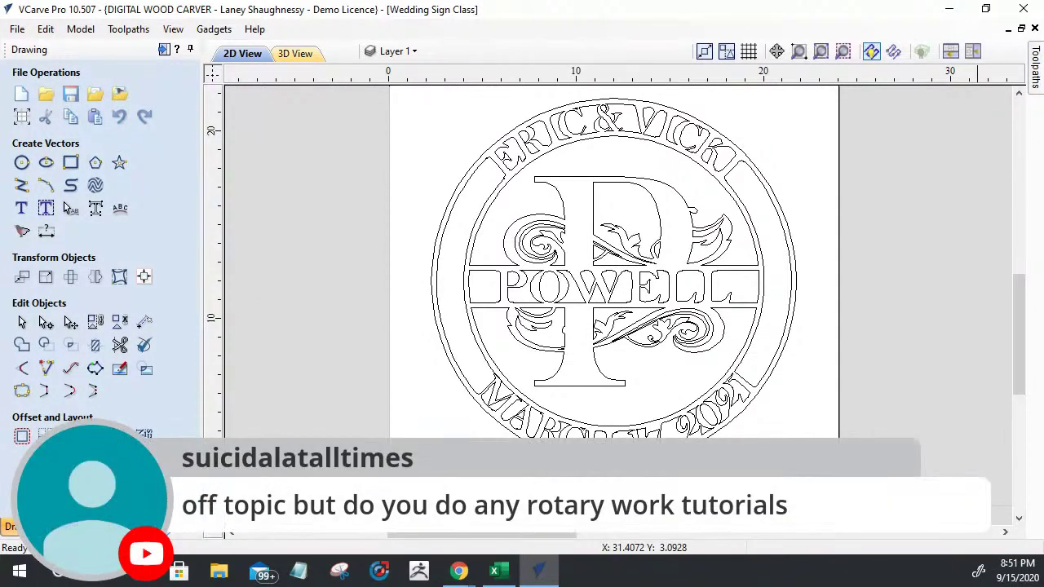
# Save the Wedding Sign Class file with the trimmed design
pyautogui.hotkey('alt', 'Tab')
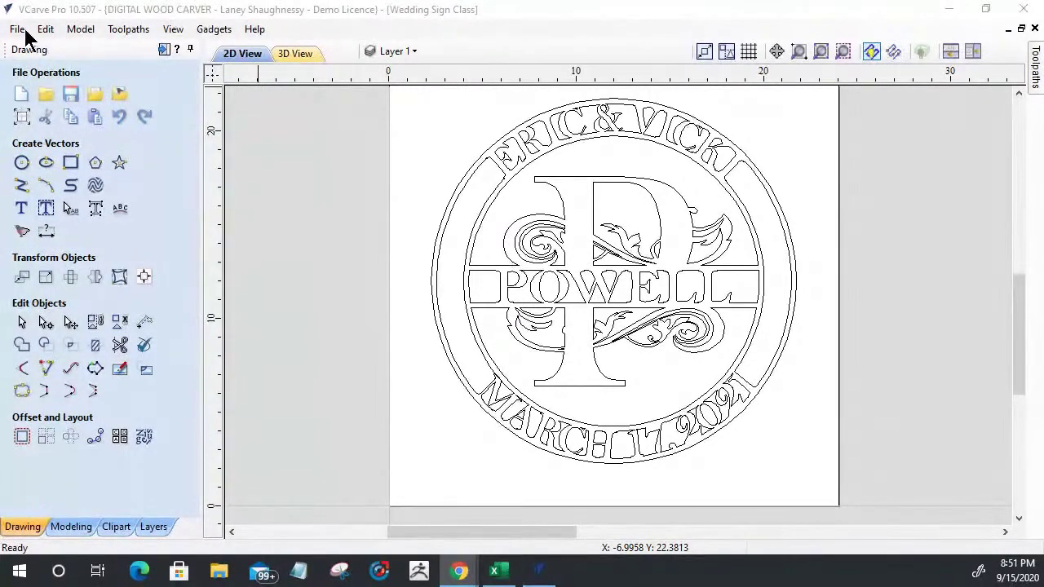
pyautogui.click(71, 97)
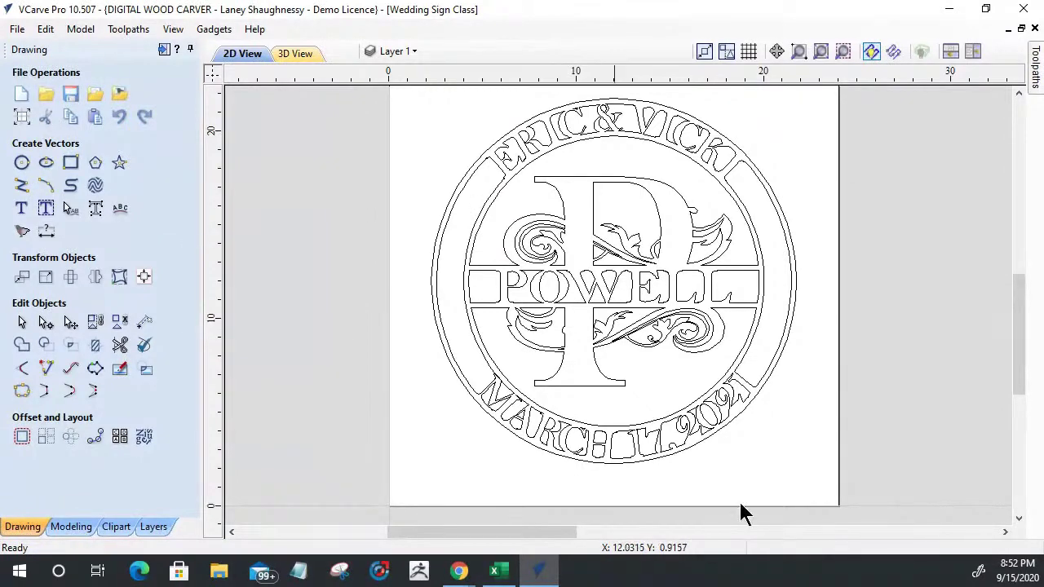
pyautogui.click(70, 94)
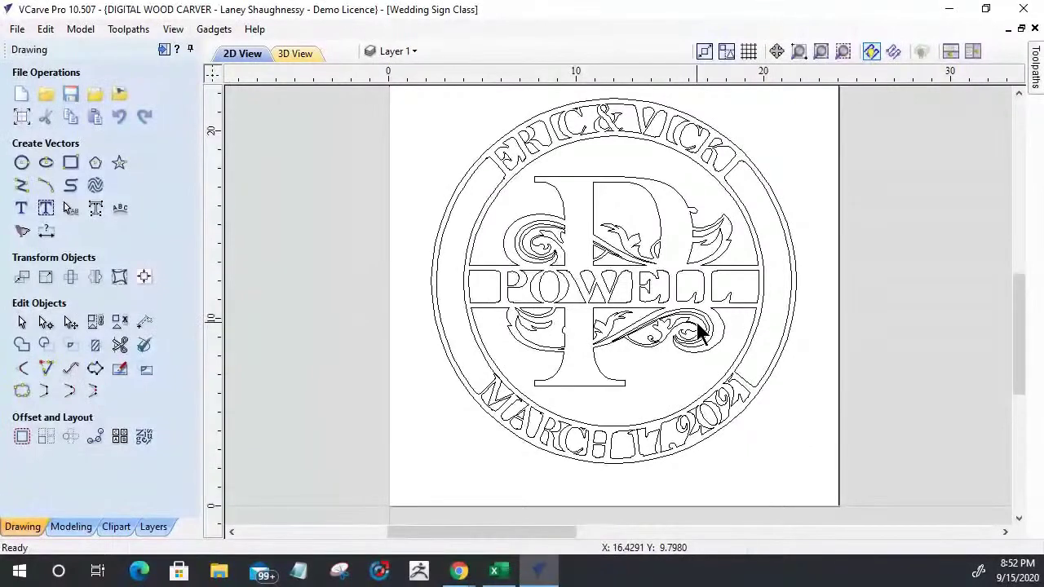
# Switch to the toolpath operations and select all vectors of the sign
pyautogui.press('F12')
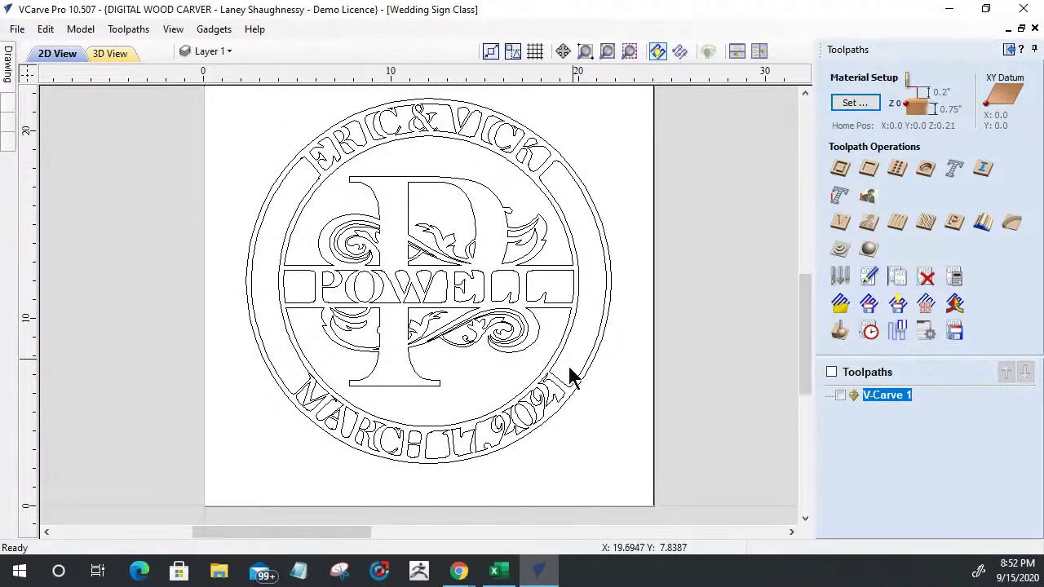
pyautogui.scroll(3, 552, 416)
pyautogui.scroll(-5, 552, 416)
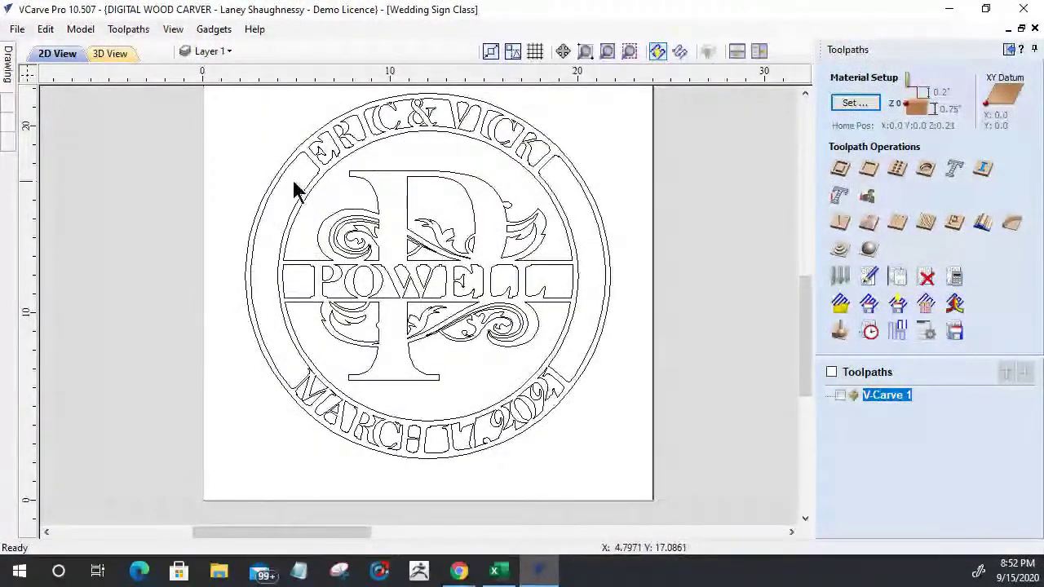
pyautogui.scroll(-2, 329, 269)
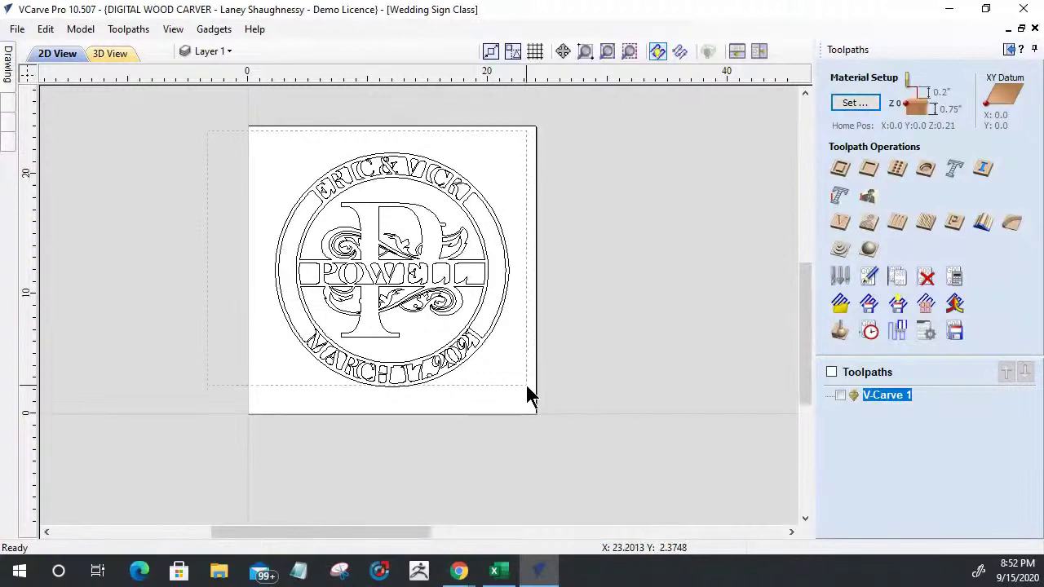
pyautogui.moveTo(530, 413); pyautogui.dragTo(346, 363)
pyautogui.scroll(2, 346, 361)
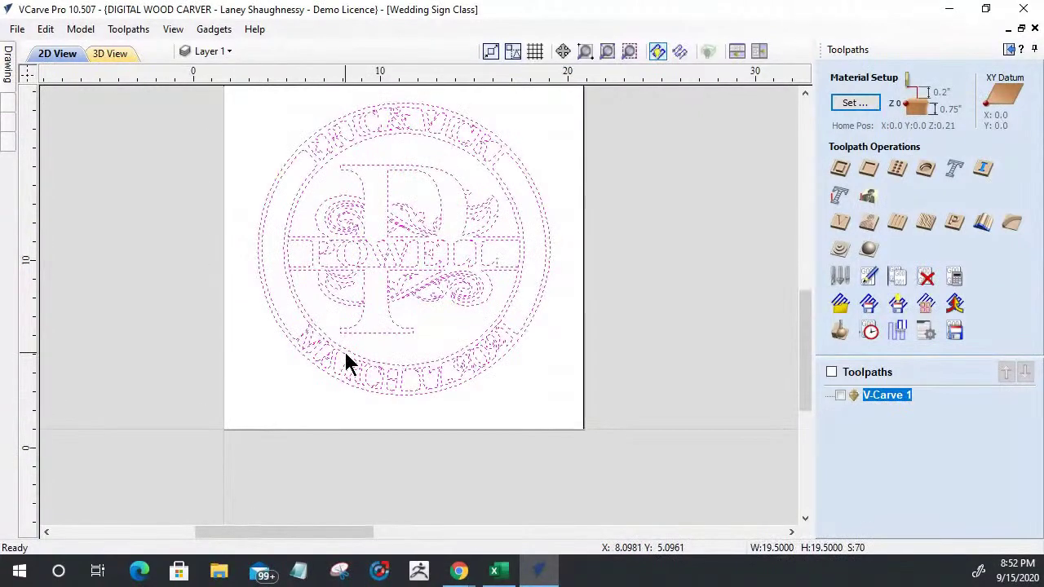
# Examine the selected sign vectors, including the P monogram, its narrow scroll flourishes, the surname plate and the whole ring
pyautogui.scroll(-2, 345, 361)
pyautogui.scroll(5, 401, 187)
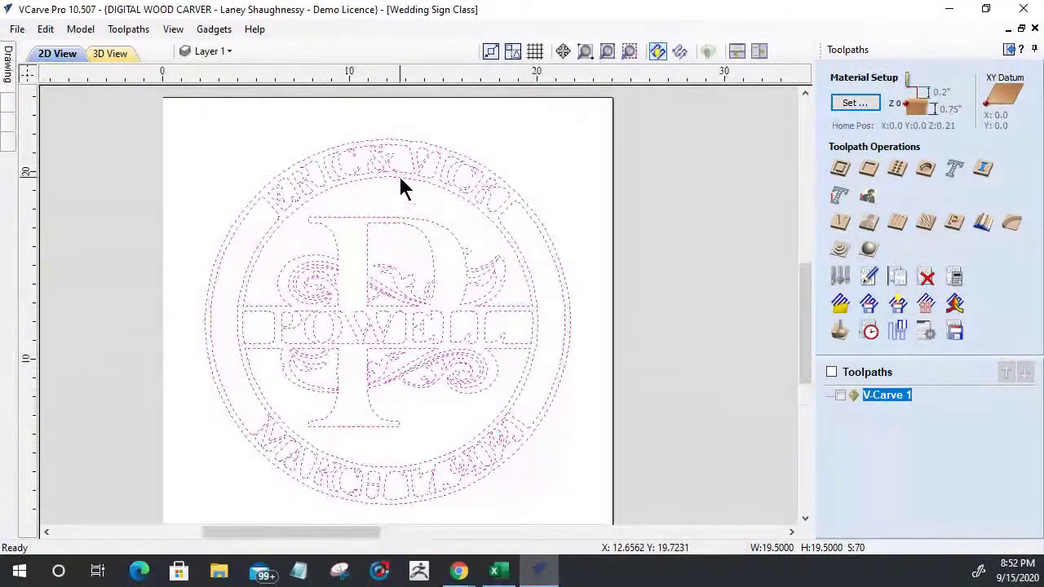
pyautogui.scroll(-3, 412, 249)
pyautogui.scroll(1, 412, 253)
pyautogui.scroll(2, 412, 253)
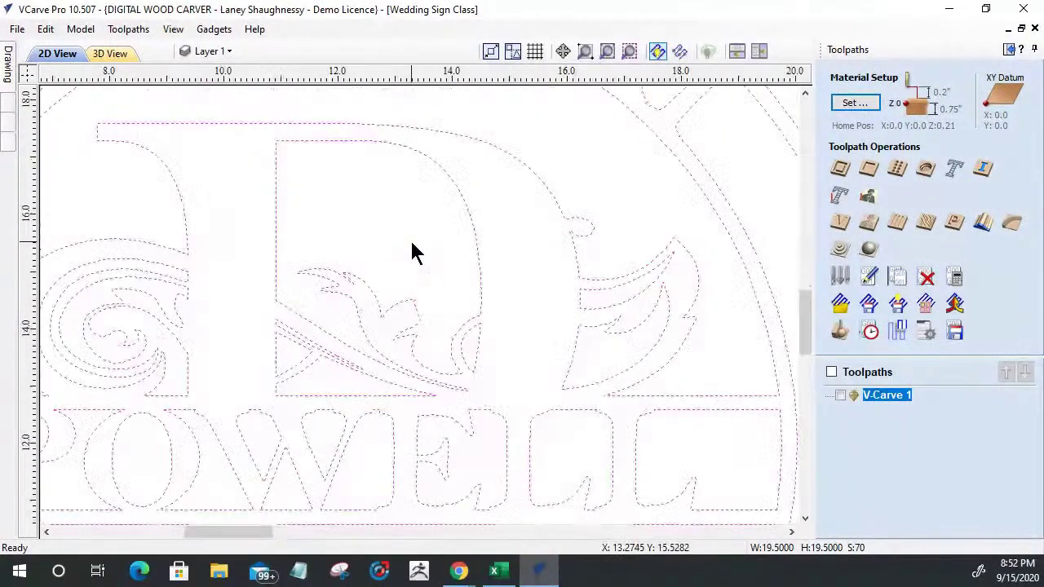
pyautogui.scroll(2, 584, 277)
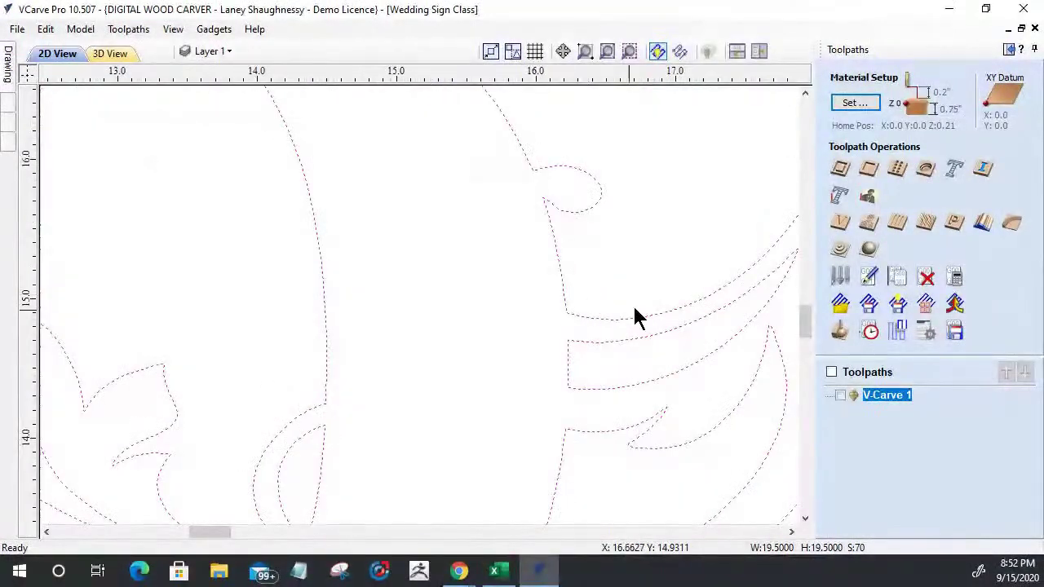
pyautogui.scroll(-3, 563, 298)
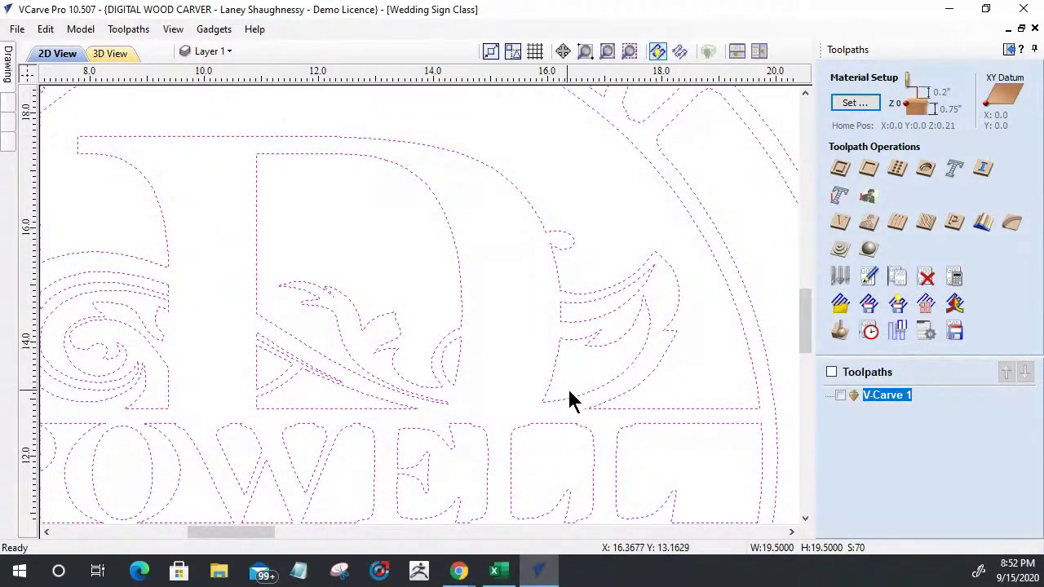
pyautogui.scroll(-3, 481, 338)
pyautogui.scroll(3, 497, 474)
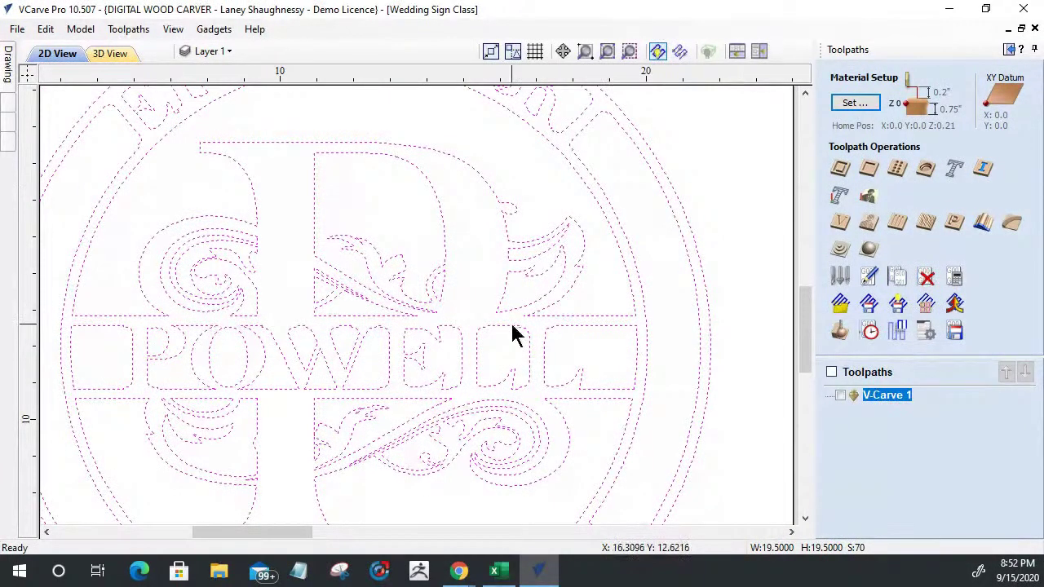
pyautogui.scroll(-1, 632, 228)
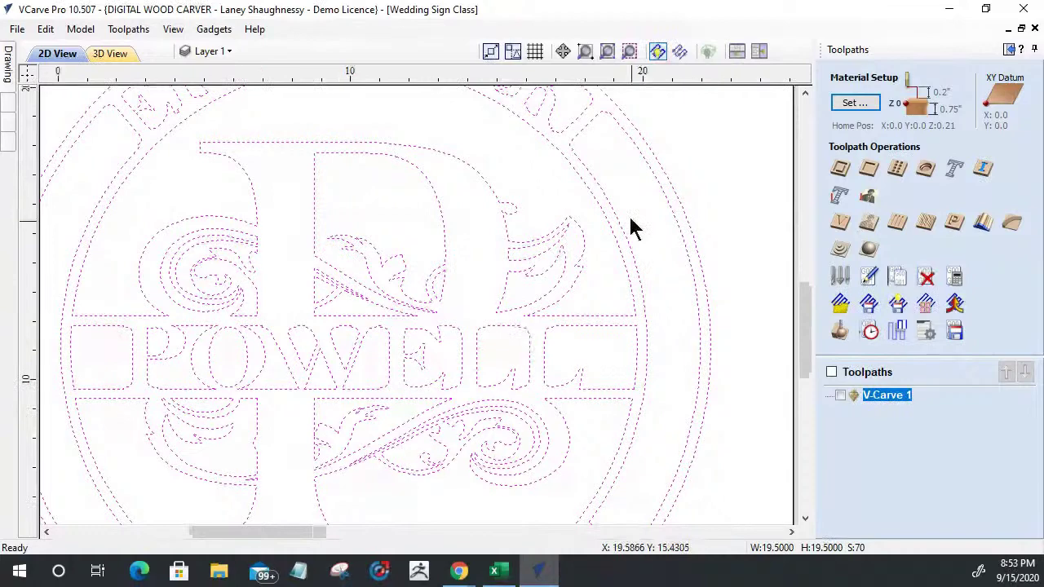
pyautogui.scroll(-1, 632, 228)
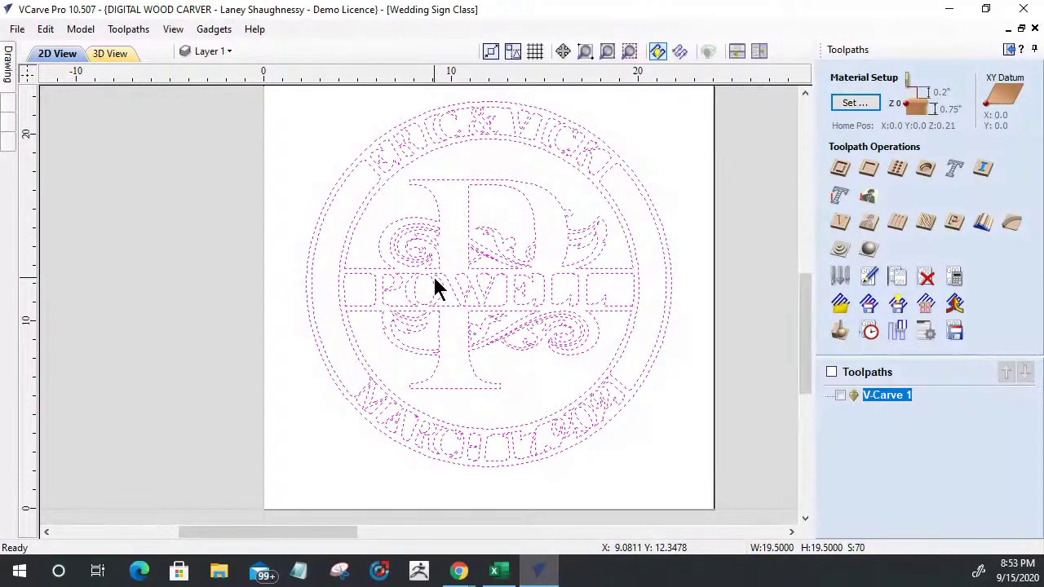
pyautogui.scroll(-3, 464, 294)
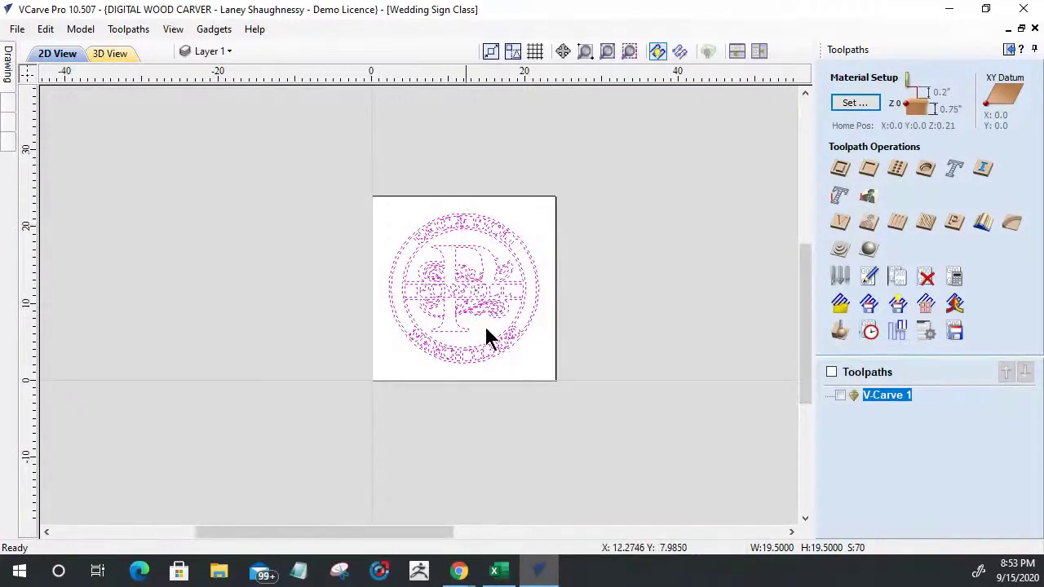
pyautogui.scroll(3, 484, 300)
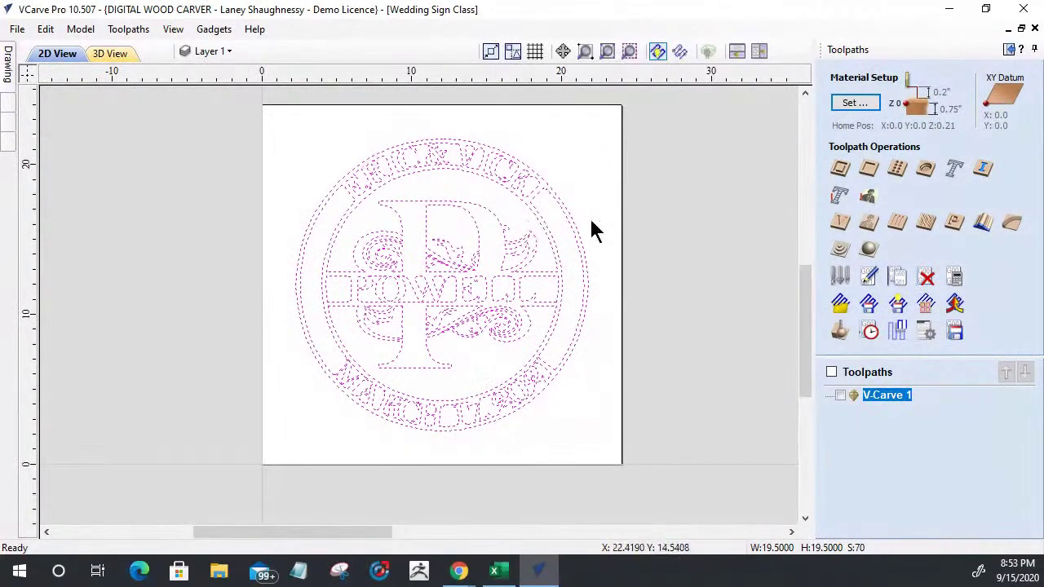
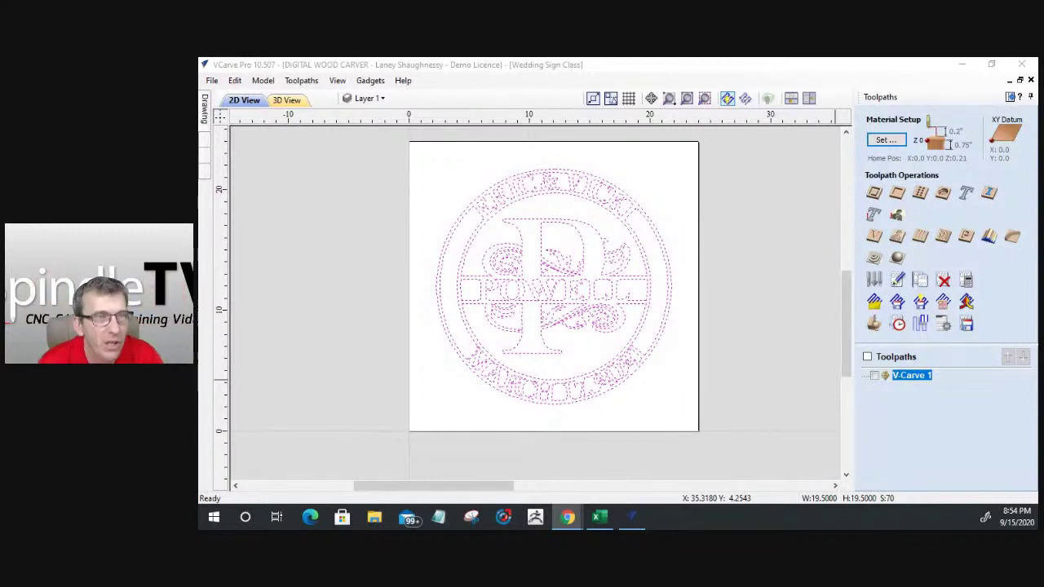
# Set the material thickness to 0.25 inches in the material setup and cancel the recalculation of the V-Carve 1 toolpath
pyautogui.click(889, 141)
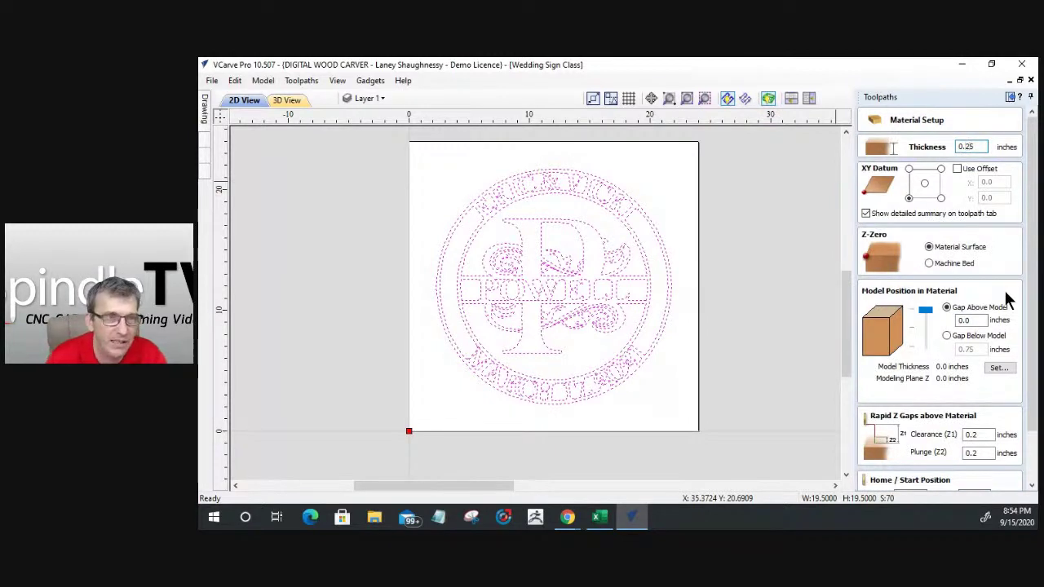
pyautogui.moveTo(1033, 343); pyautogui.dragTo(1033, 392)
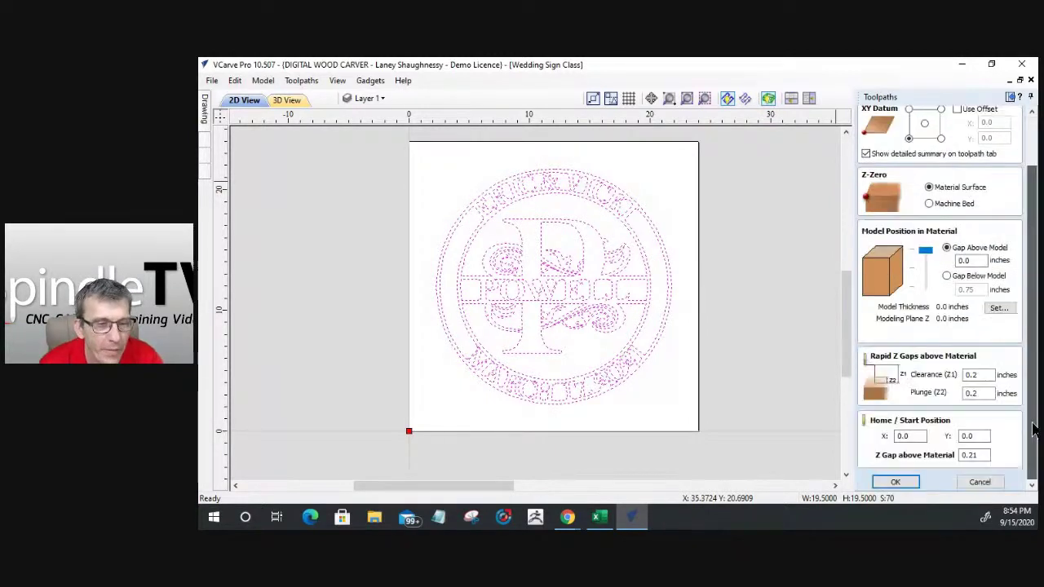
pyautogui.click(878, 482)
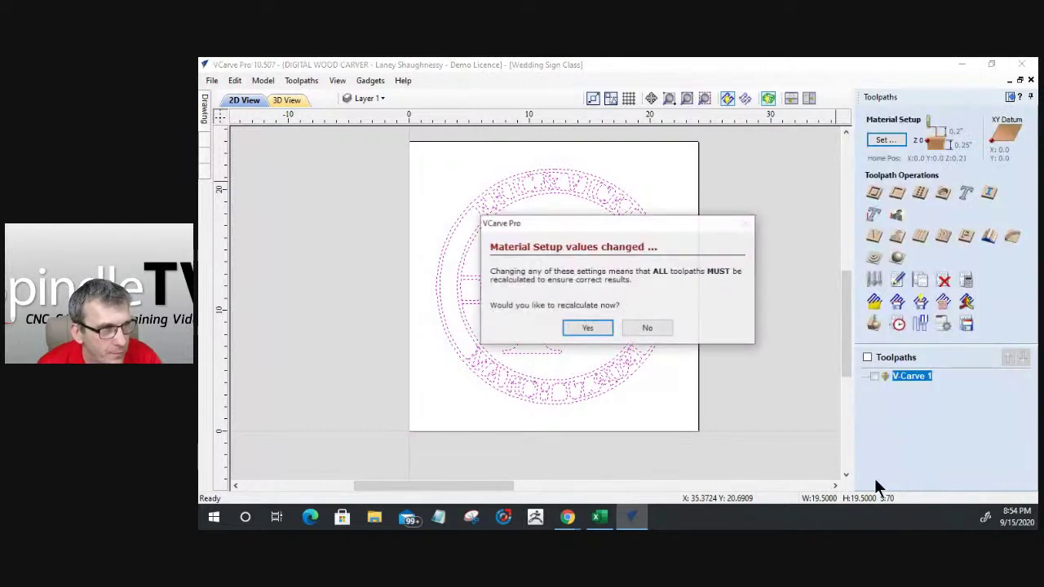
pyautogui.click(594, 329)
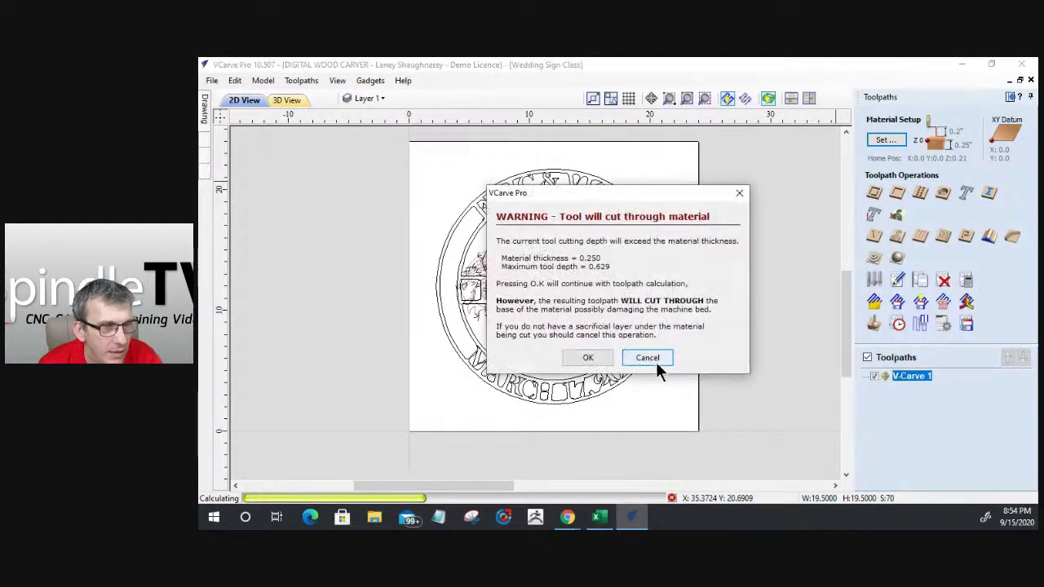
pyautogui.click(653, 359)
pyautogui.click(630, 336)
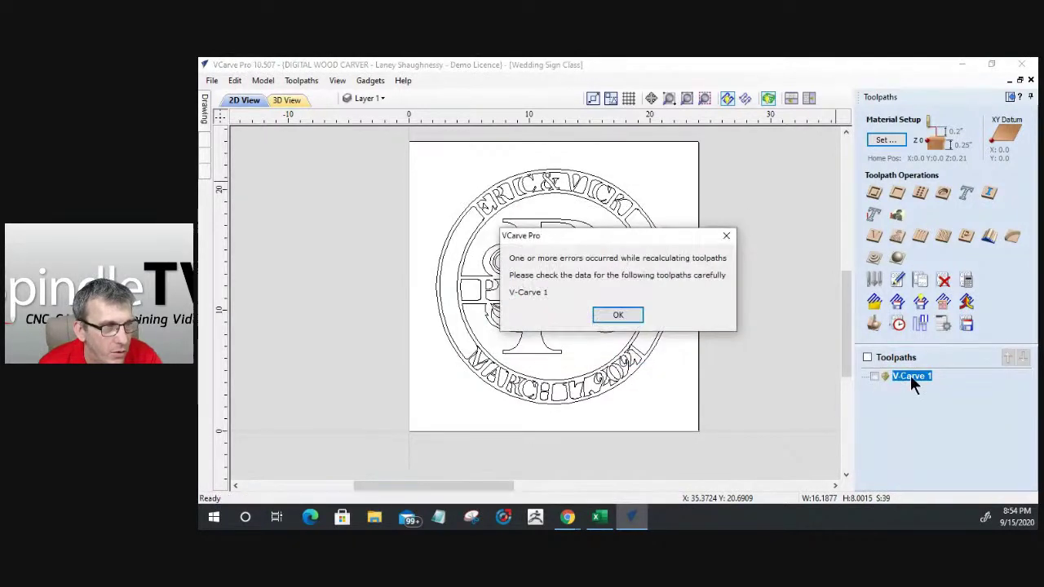
pyautogui.click(601, 316)
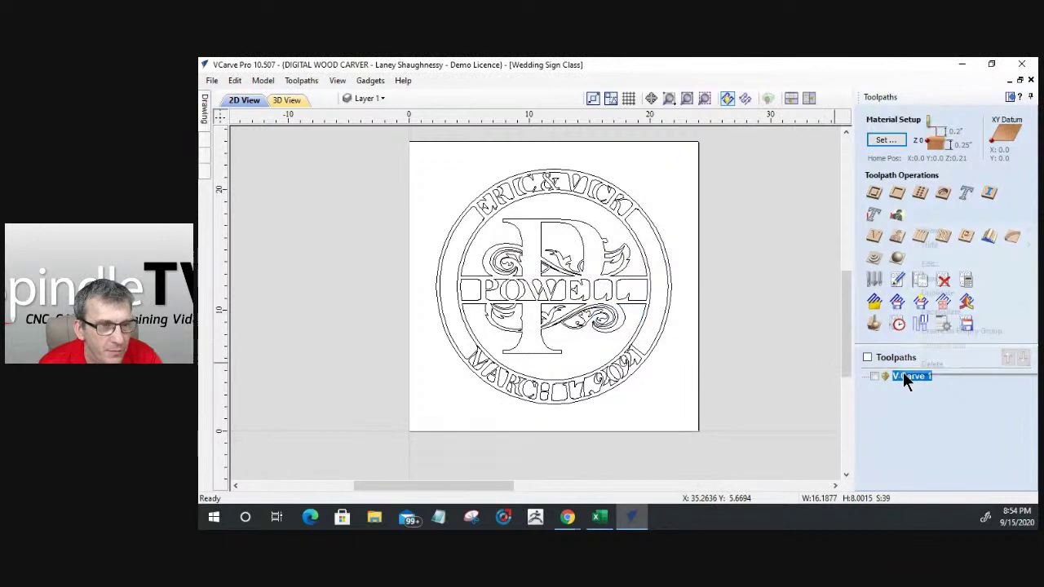
# Delete the V-Carve 1 toolpath
pyautogui.rightClick(904, 373)
pyautogui.moveTo(921, 365)
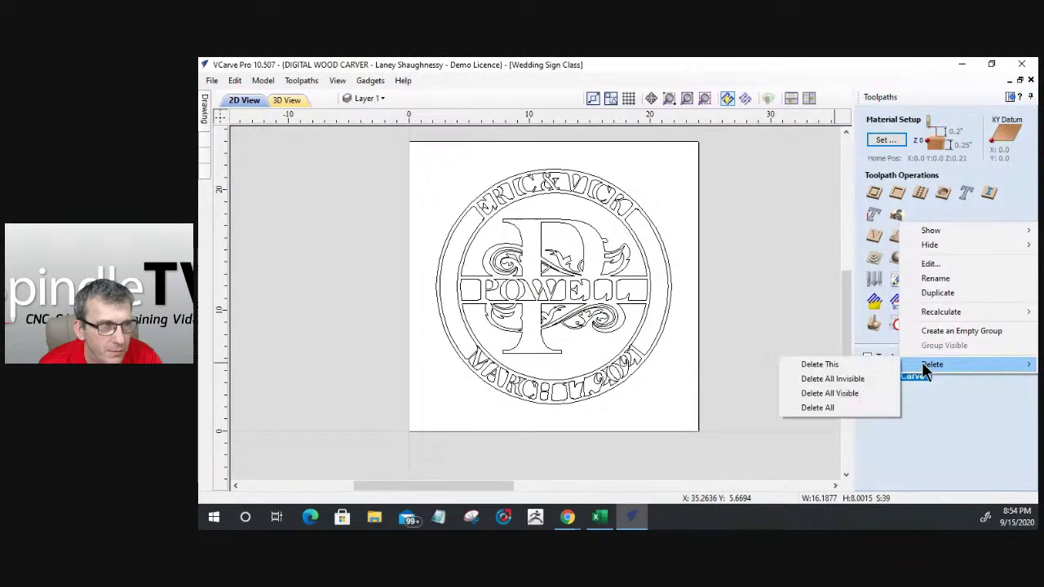
pyautogui.click(848, 366)
# Select all sign vectors and start a 2D profile toolpath with a cut depth of 0.25 inches
pyautogui.moveTo(330, 154)
pyautogui.mouseDown()
pyautogui.moveTo(652, 430)
pyautogui.moveTo(713, 421)
pyautogui.mouseUp()
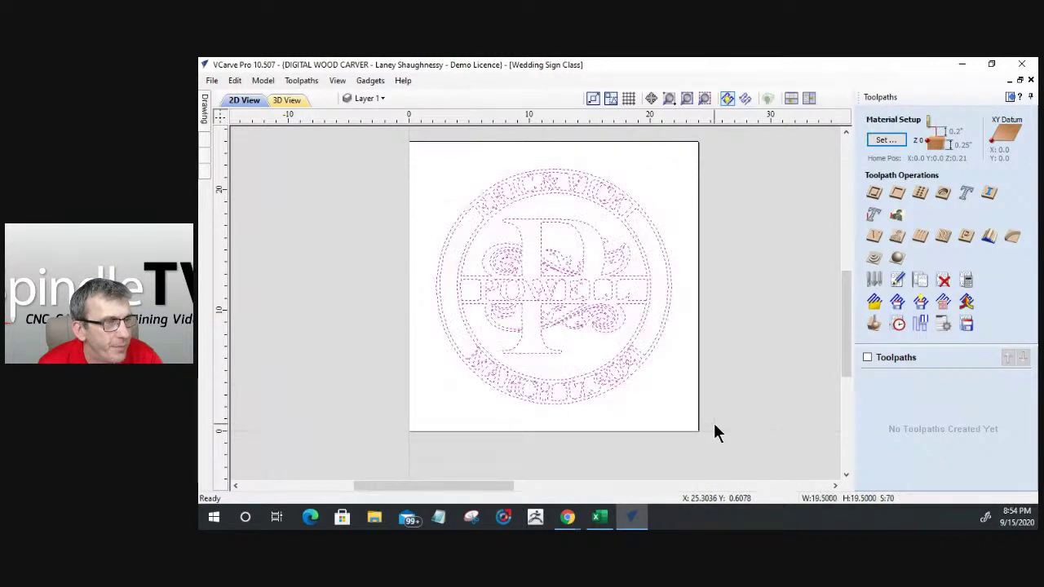
pyautogui.click(874, 193)
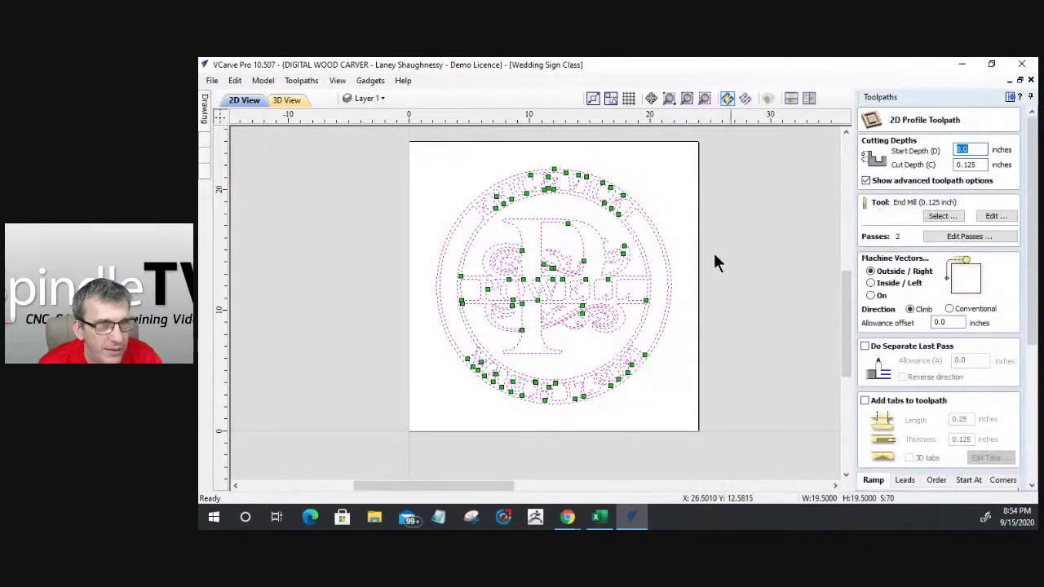
pyautogui.click(968, 166)
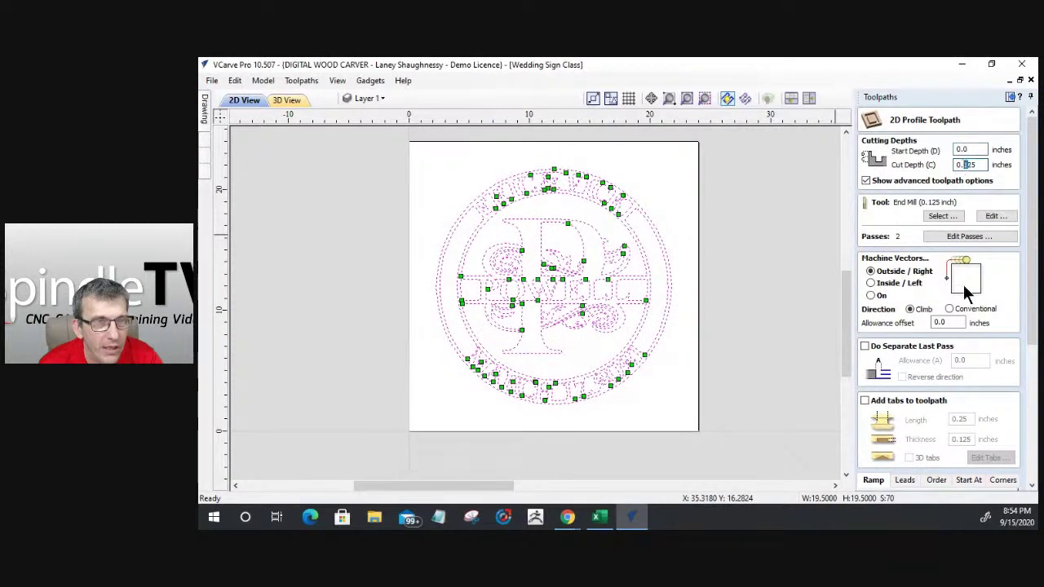
pyautogui.press('Delete')
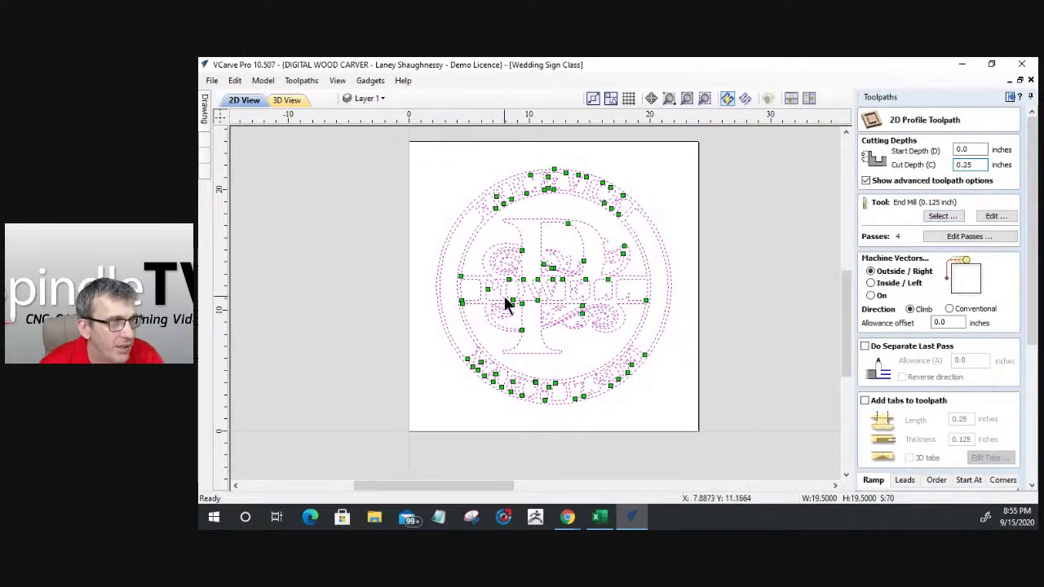
# Draw a 0.125-inch diameter circle in the open area below the flourish, beside the foot of the P
pyautogui.scroll(4, 506, 303)
pyautogui.scroll(5, 458, 344)
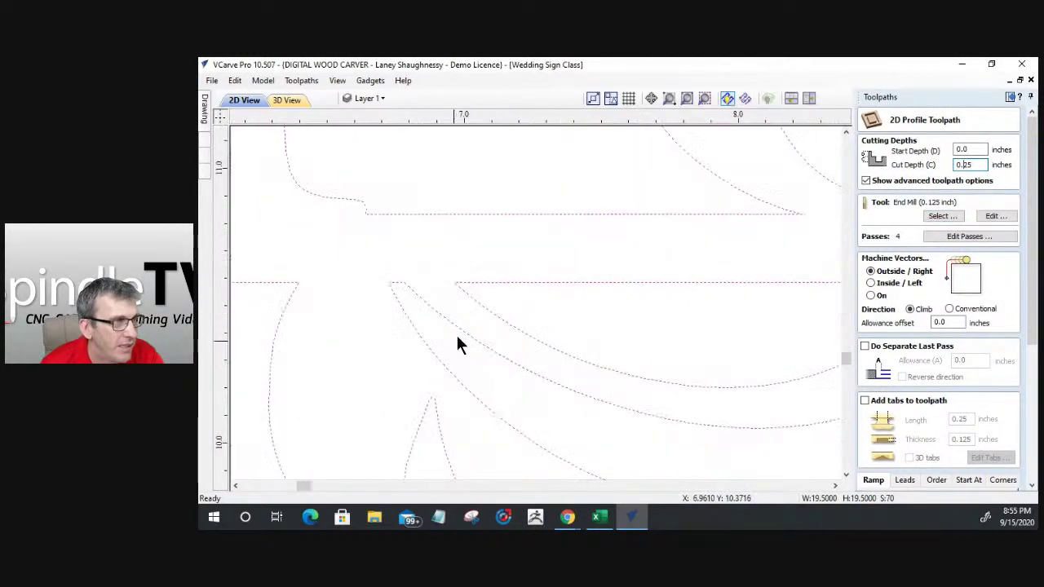
pyautogui.scroll(-5, 555, 318)
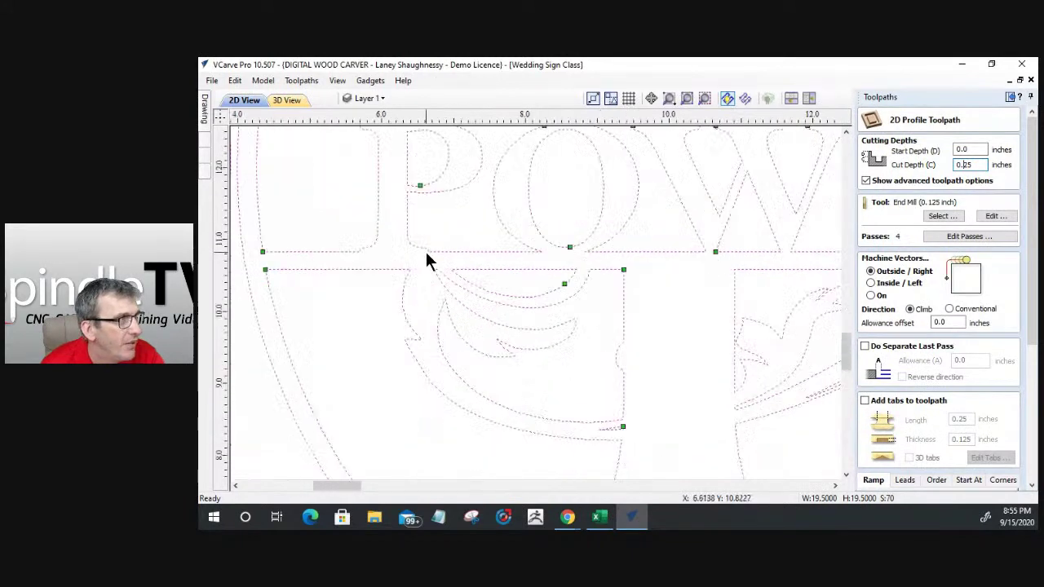
pyautogui.scroll(-2, 224, 114)
pyautogui.click(204, 110)
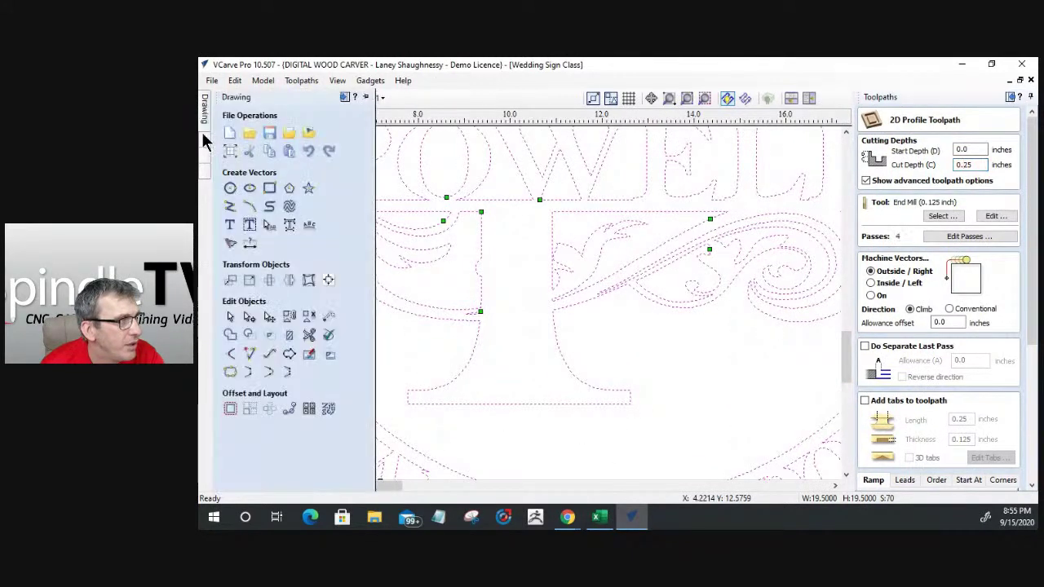
pyautogui.click(229, 189)
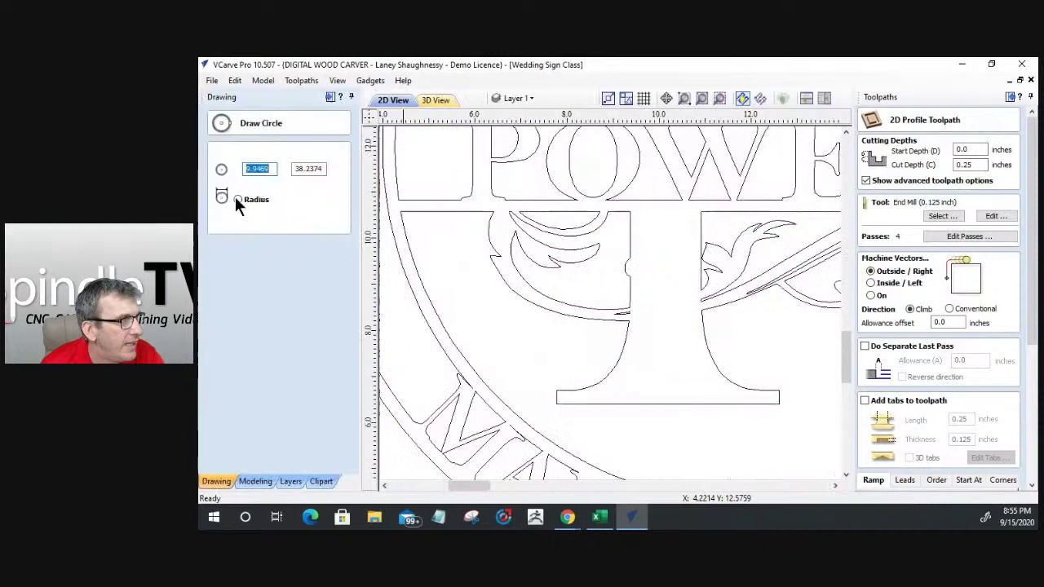
pyautogui.write('.125')
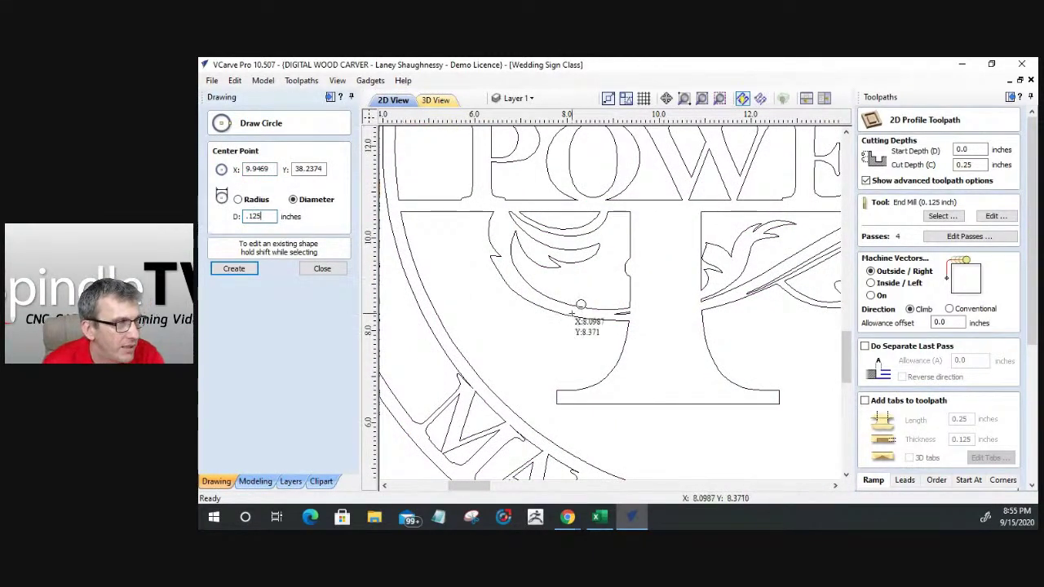
pyautogui.click(506, 353)
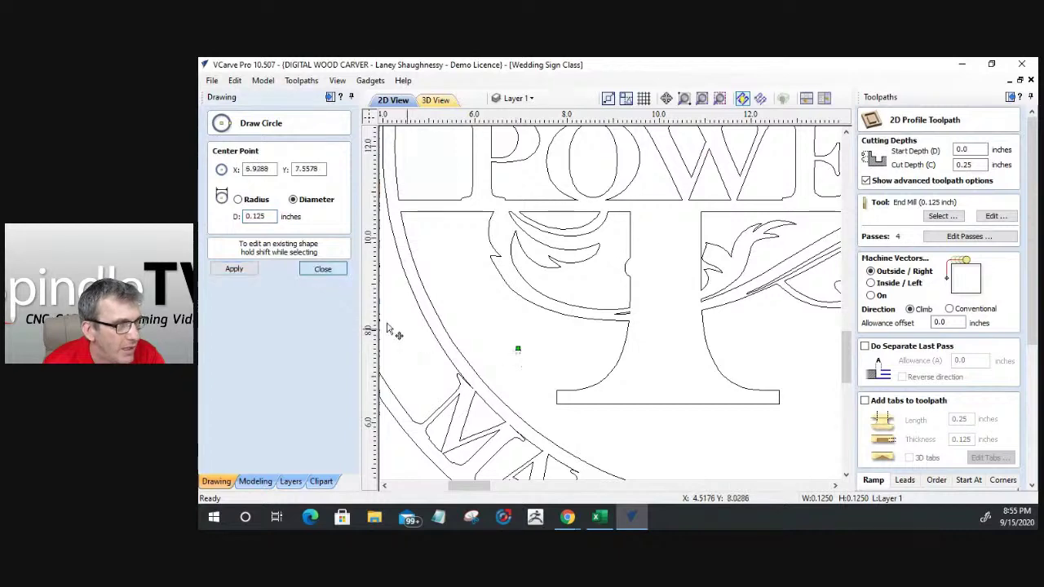
pyautogui.press('Escape')
# Move the 0.125-inch circle onto the narrow scroll strip just right of the P's stem to compare their widths
pyautogui.scroll(2, 516, 363)
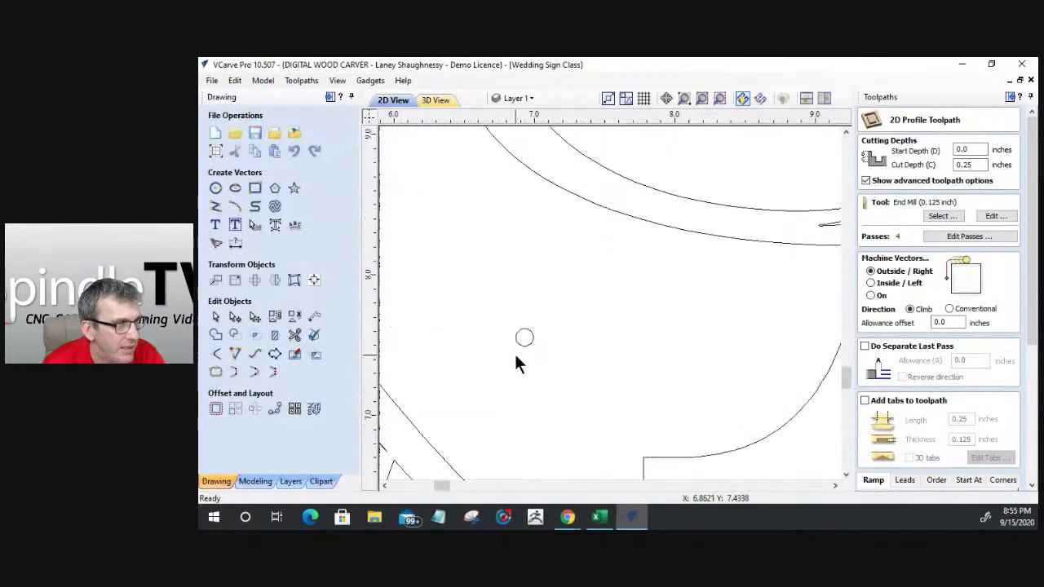
pyautogui.click(520, 346)
pyautogui.scroll(-2, 518, 345)
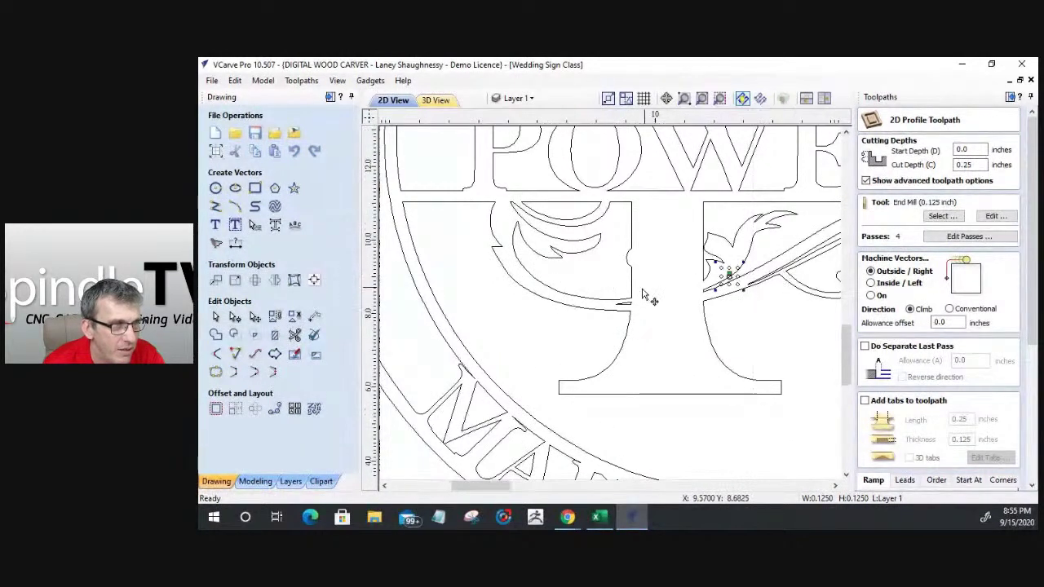
pyautogui.scroll(-2, 647, 295)
pyautogui.scroll(2, 719, 273)
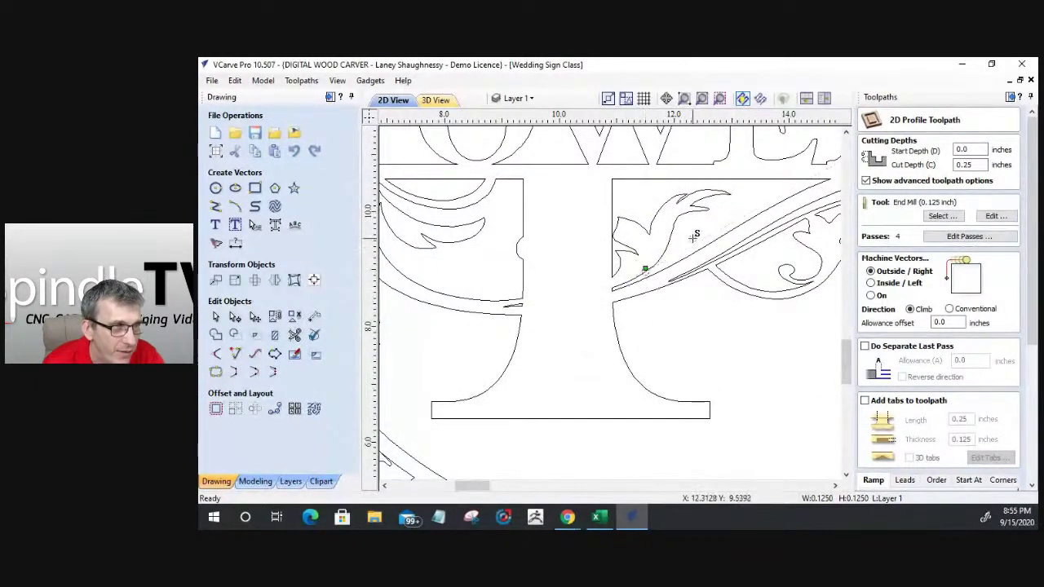
pyautogui.scroll(3, 718, 245)
pyautogui.moveTo(767, 217); pyautogui.dragTo(677, 254)
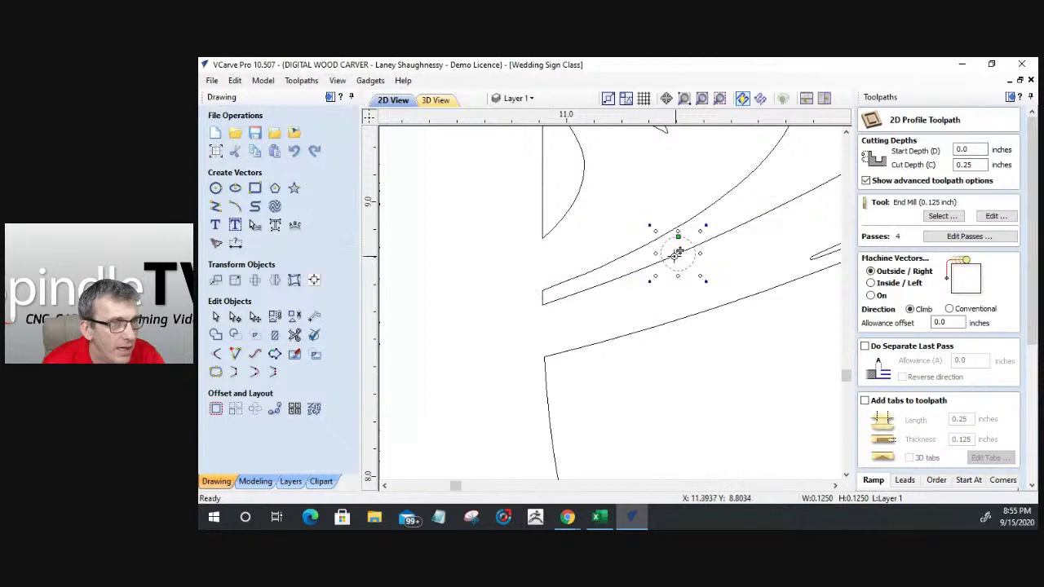
# Resize the test circle on the narrow scroll strip to 0.0625 inches in width and height
pyautogui.moveTo(677, 254)
pyautogui.mouseDown()
pyautogui.moveTo(671, 241)
pyautogui.moveTo(677, 253)
pyautogui.mouseUp()
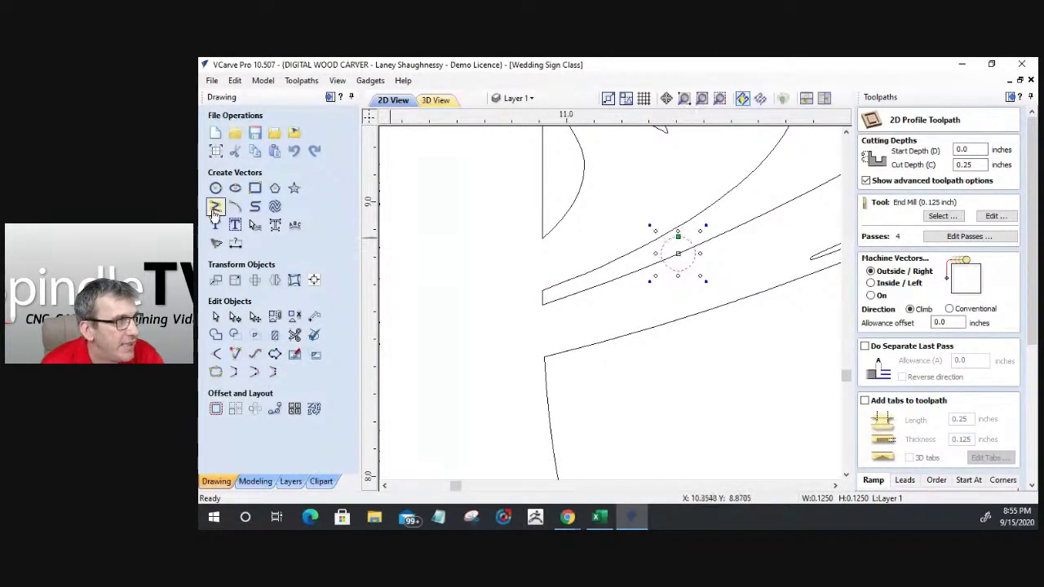
pyautogui.click(235, 280)
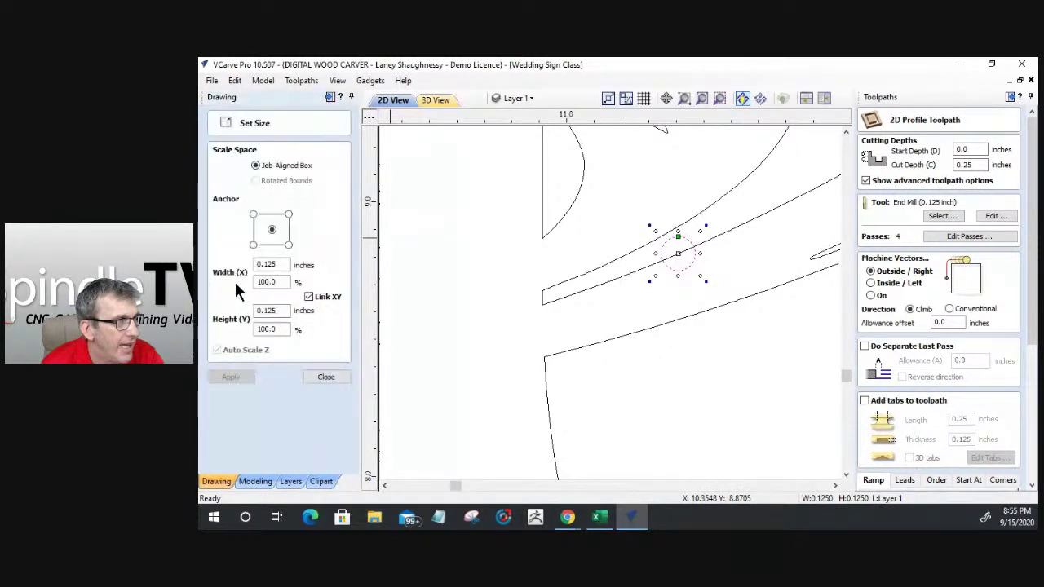
pyautogui.moveTo(282, 266); pyautogui.dragTo(263, 267)
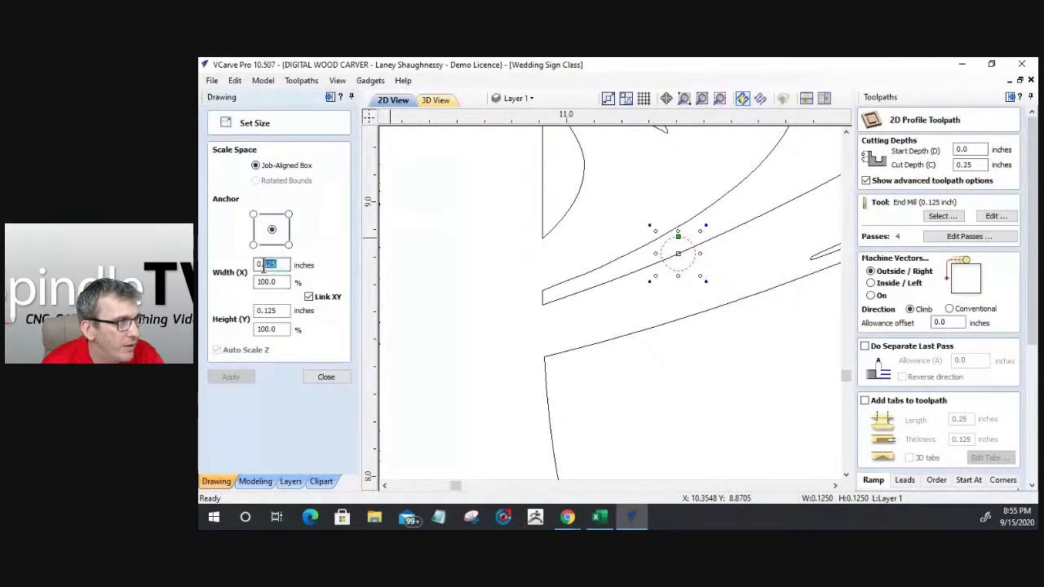
pyautogui.write('062')
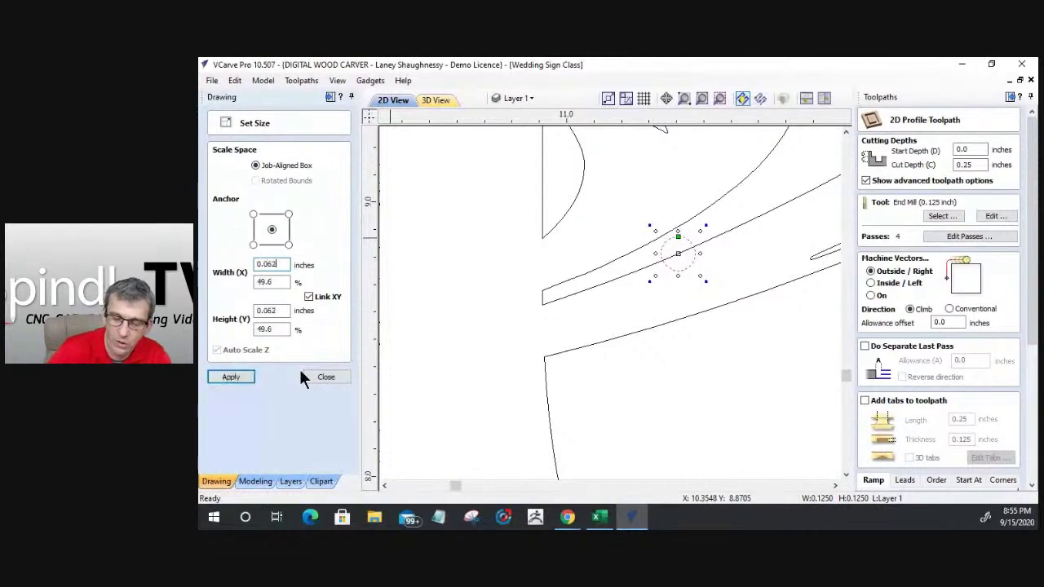
pyautogui.write('5')
pyautogui.click(230, 377)
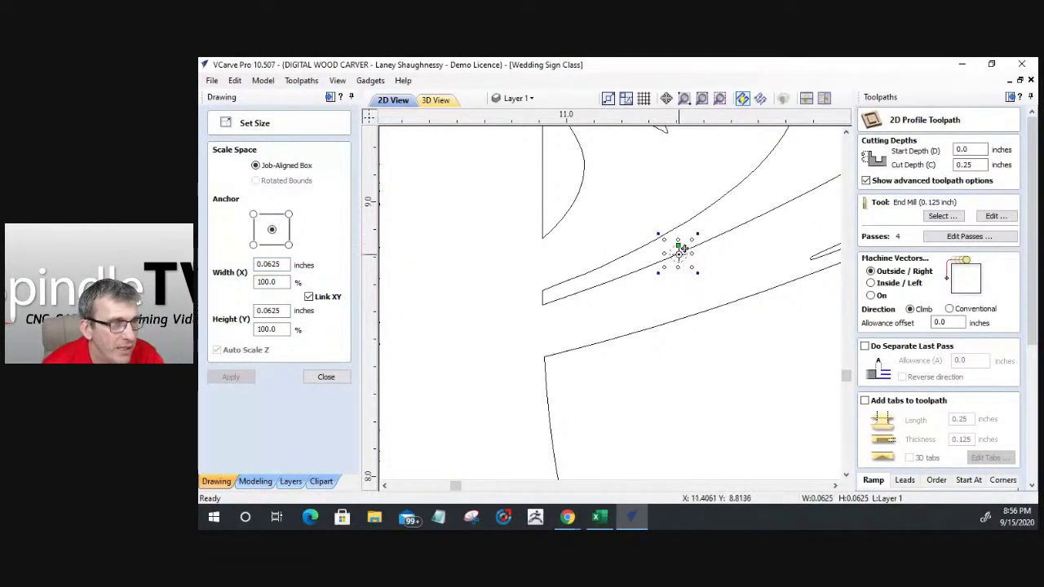
# Move the 0.0625-inch circle toward the narrow end of the scroll strip beside the P's stem and compare their widths
pyautogui.moveTo(682, 249); pyautogui.dragTo(612, 268)
pyautogui.scroll(2, 611, 269)
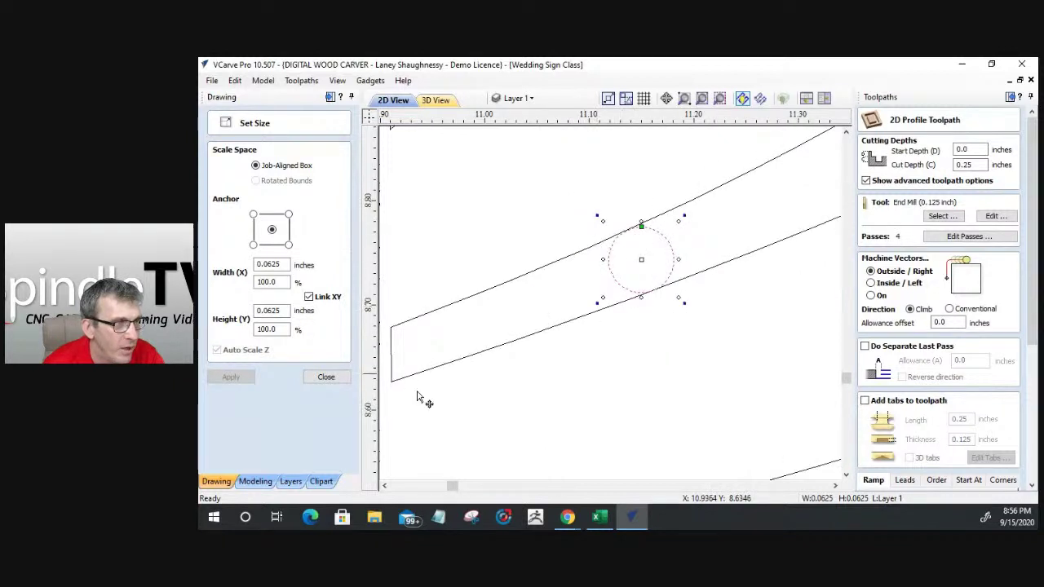
pyautogui.click(326, 376)
pyautogui.scroll(-3, 632, 265)
pyautogui.scroll(-2, 635, 264)
pyautogui.scroll(-2, 634, 261)
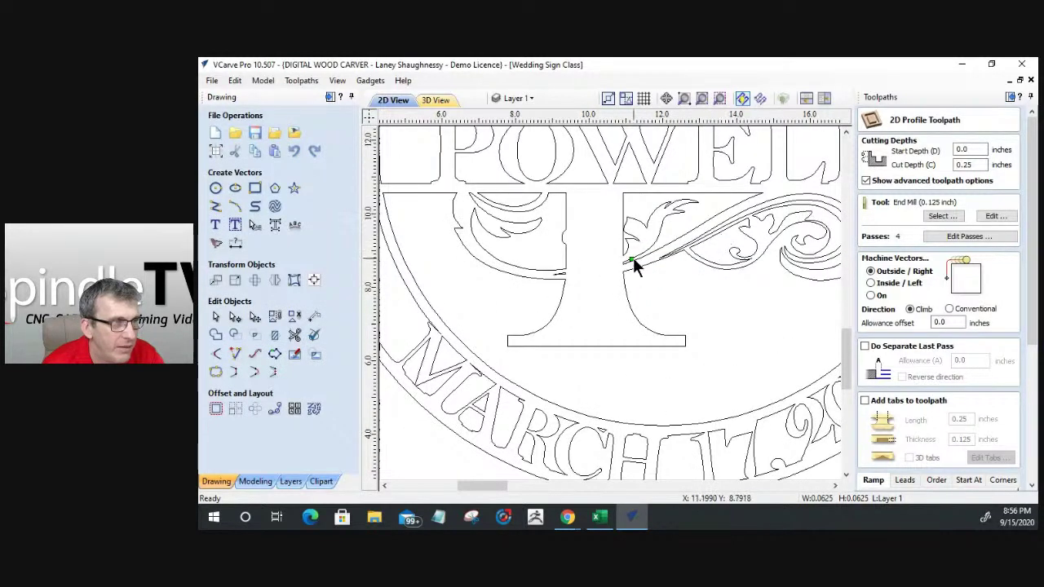
pyautogui.scroll(4, 632, 267)
pyautogui.scroll(2, 632, 266)
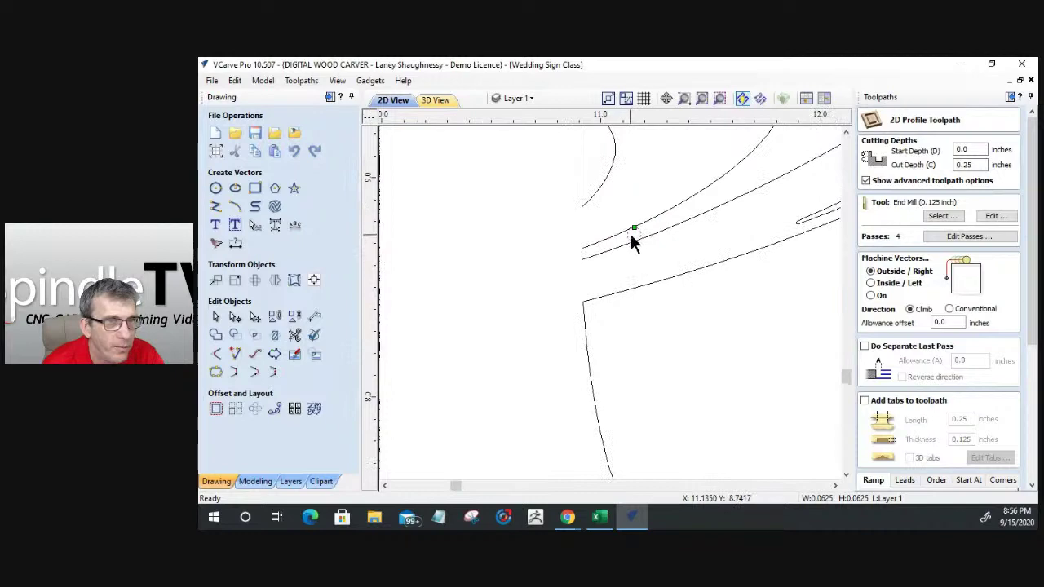
# Choose the End Mill (0.0625 inches) from the tool database for the 2D profile toolpath
pyautogui.click(934, 215)
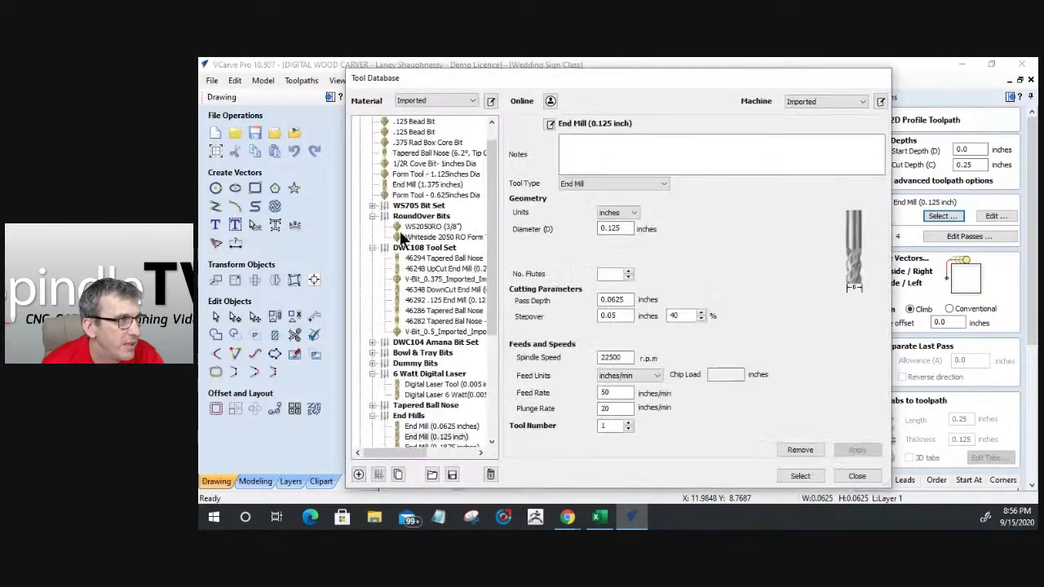
pyautogui.scroll(-3, 400, 231)
pyautogui.click(416, 332)
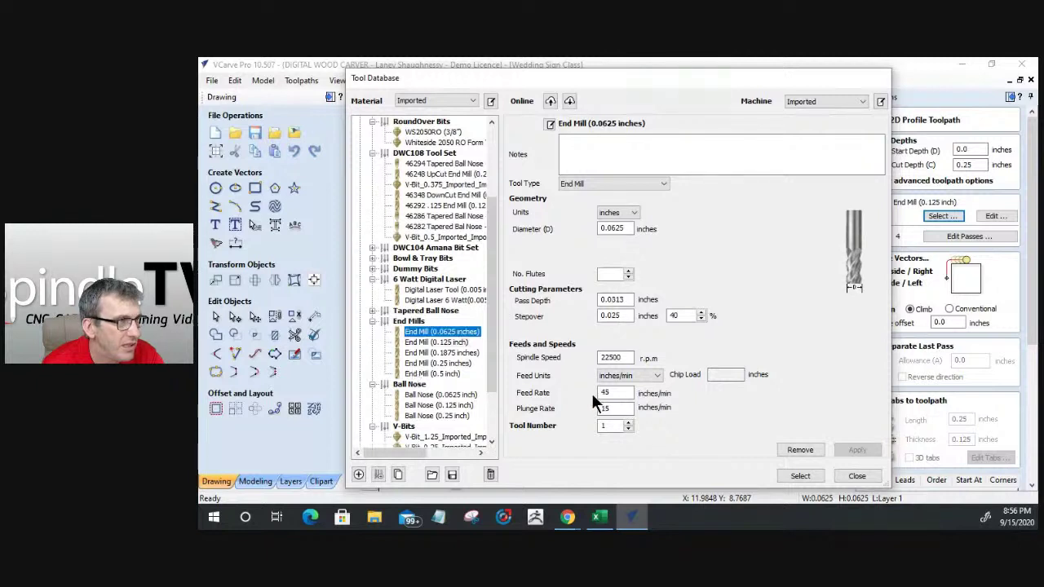
pyautogui.click(791, 478)
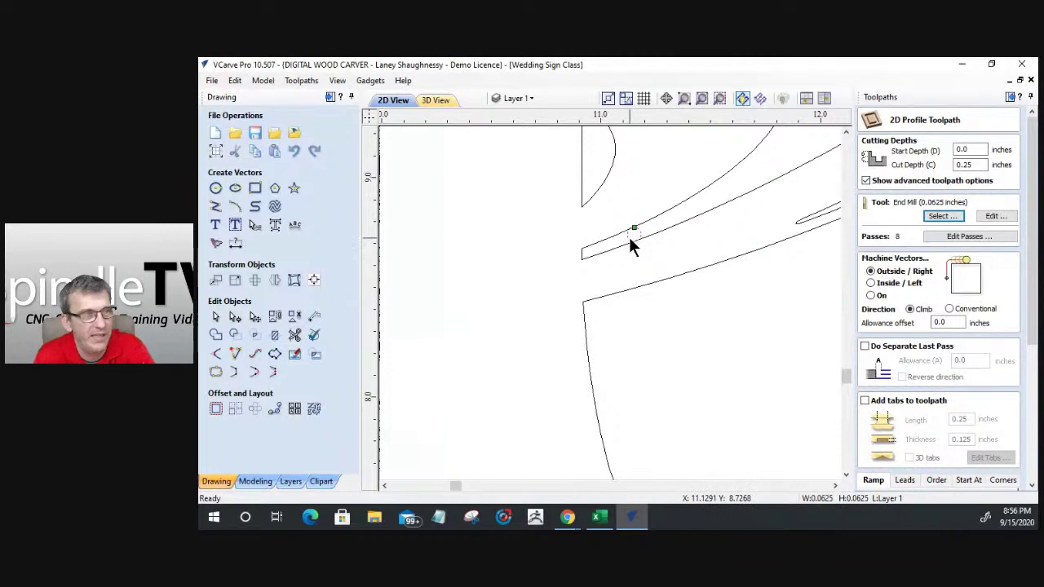
# Try to calculate the outside profile toolpath for all sign vectors, cancelling at the open-vector warning
pyautogui.scroll(-3, 629, 274)
pyautogui.scroll(-3, 629, 275)
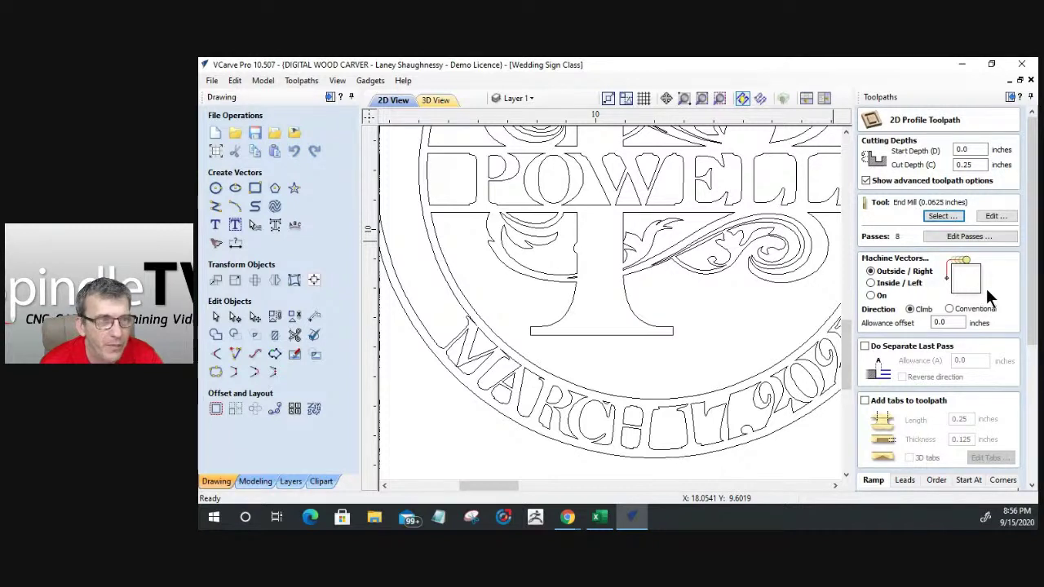
pyautogui.scroll(-1, 862, 310)
pyautogui.scroll(-3, 718, 283)
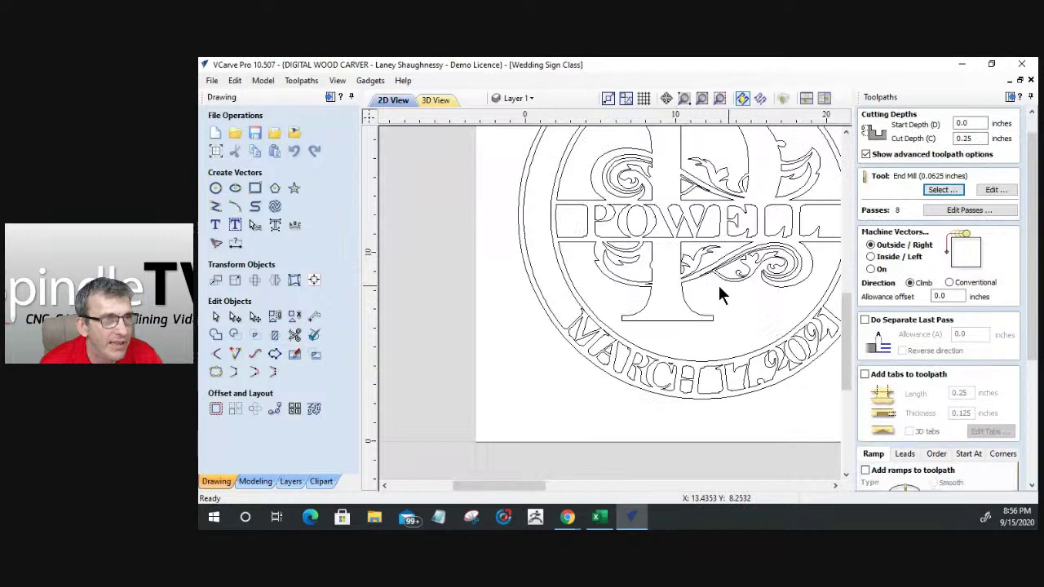
pyautogui.scroll(-2, 781, 258)
pyautogui.hotkey('ctrl', 'a')
pyautogui.scroll(4, 759, 205)
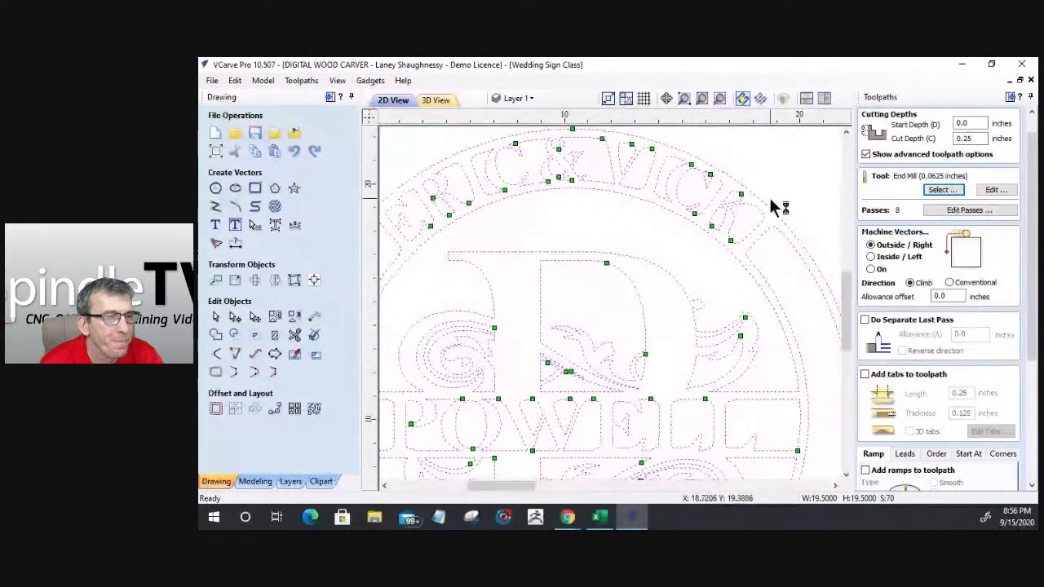
pyautogui.scroll(-1, 769, 198)
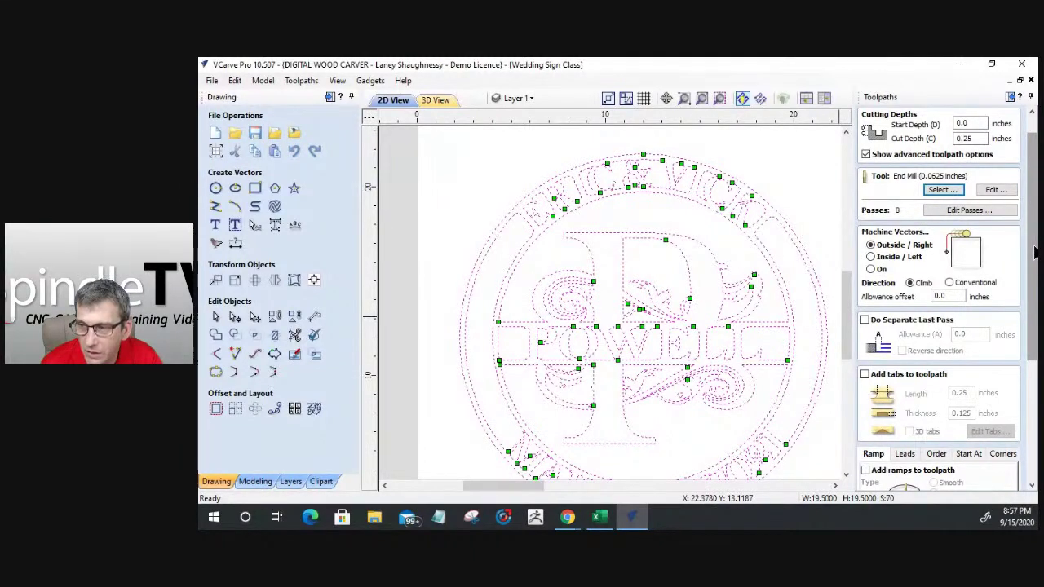
pyautogui.scroll(-3, 1035, 252)
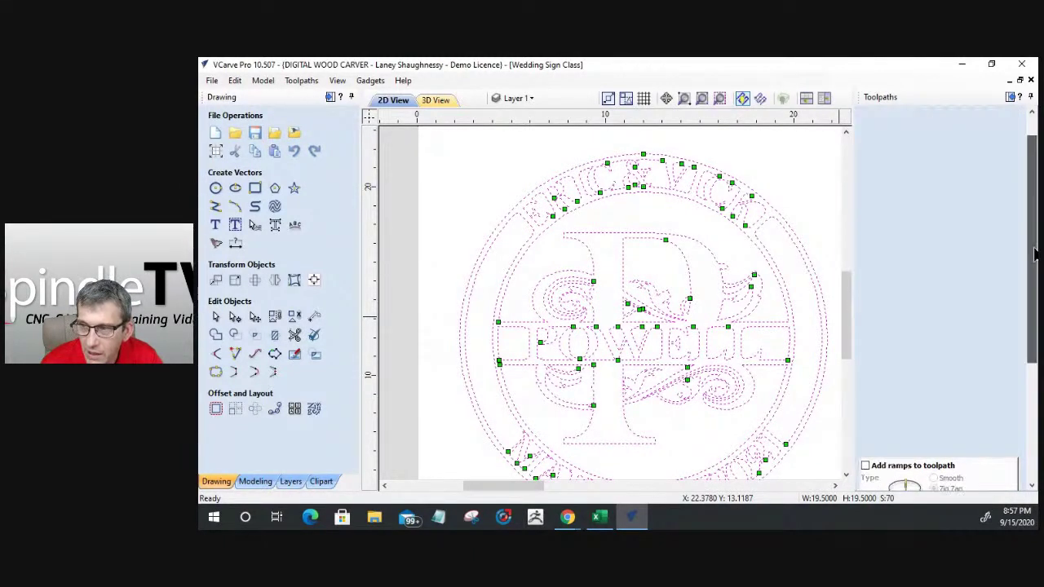
pyautogui.scroll(-2, 938, 327)
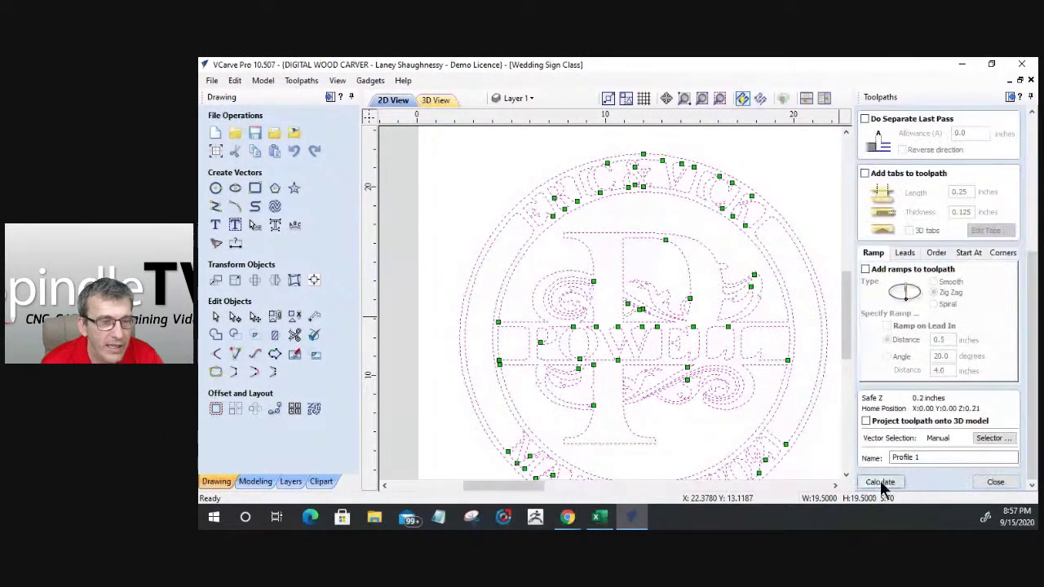
pyautogui.click(881, 483)
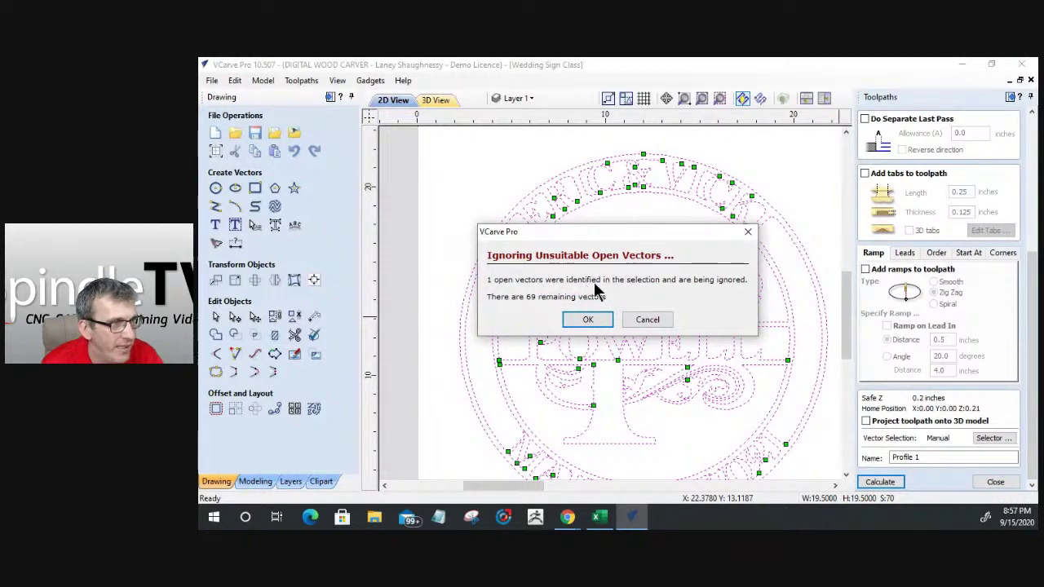
pyautogui.click(636, 323)
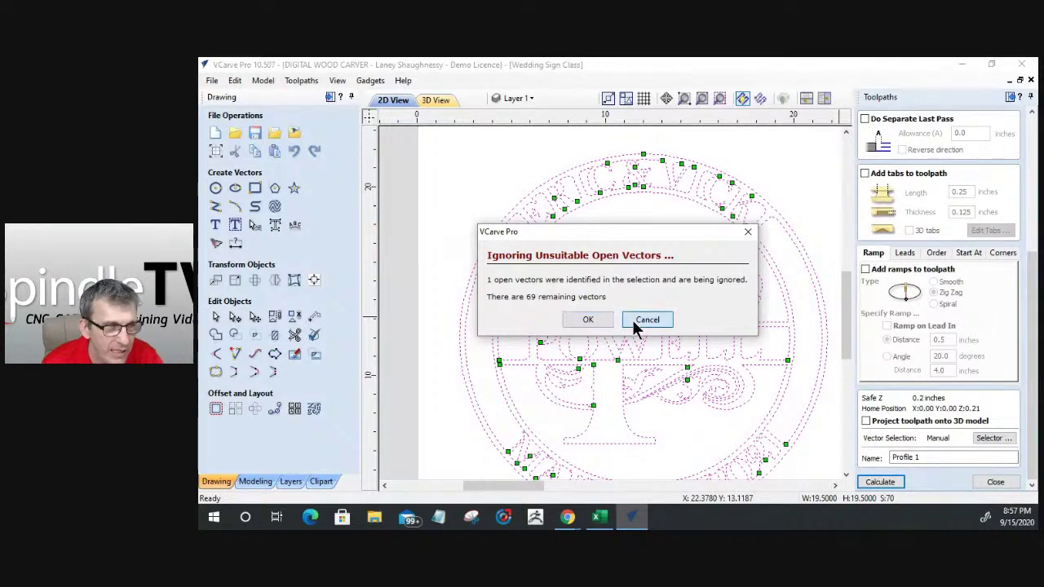
# Select all open vectors and join the outline beside the C in MARCH into a closed vector with 0.001-inch tolerance
pyautogui.click(678, 410)
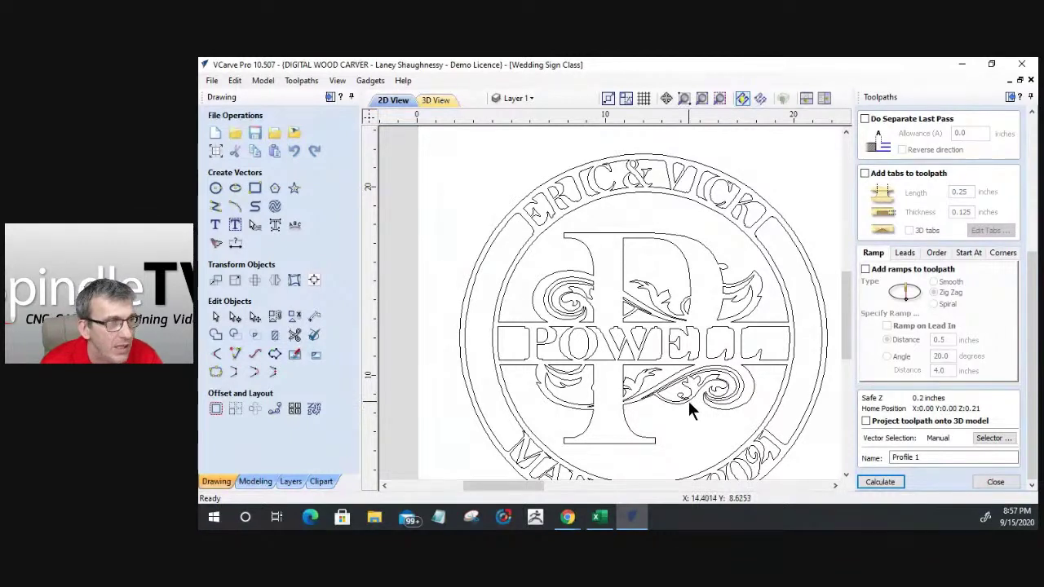
pyautogui.rightClick(554, 248)
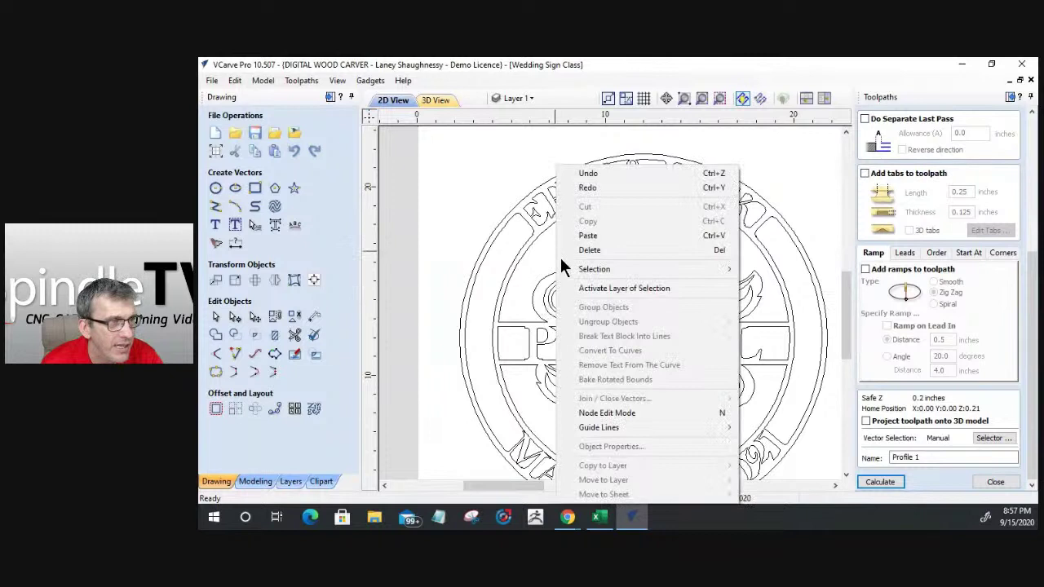
pyautogui.moveTo(653, 269)
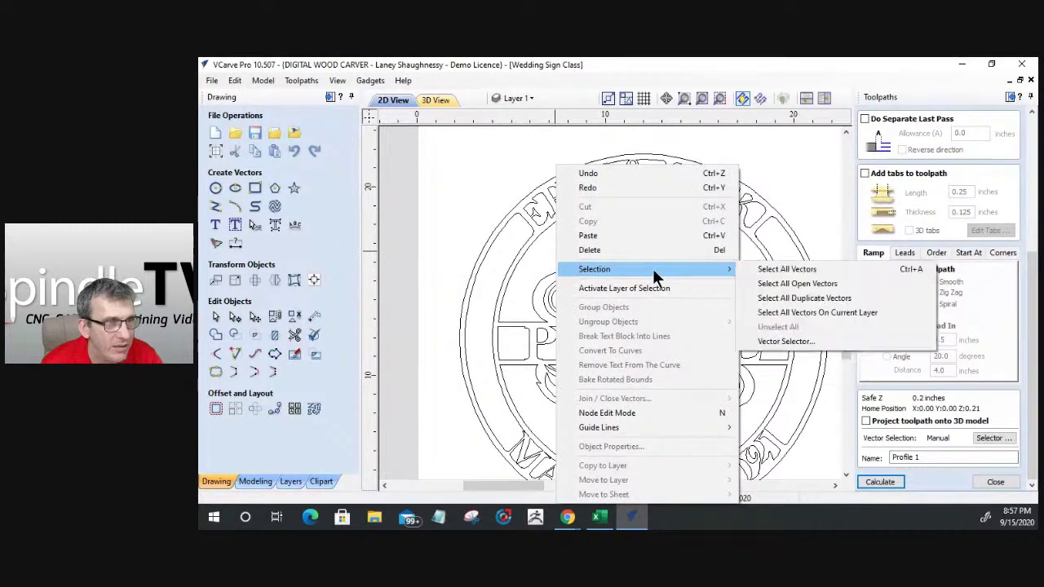
pyautogui.click(783, 284)
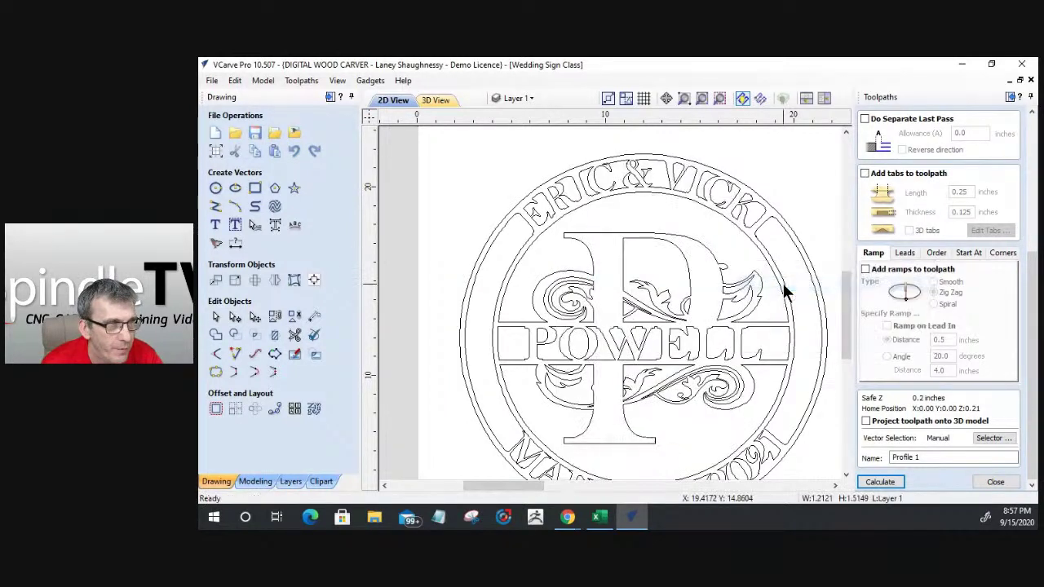
pyautogui.scroll(-2, 743, 262)
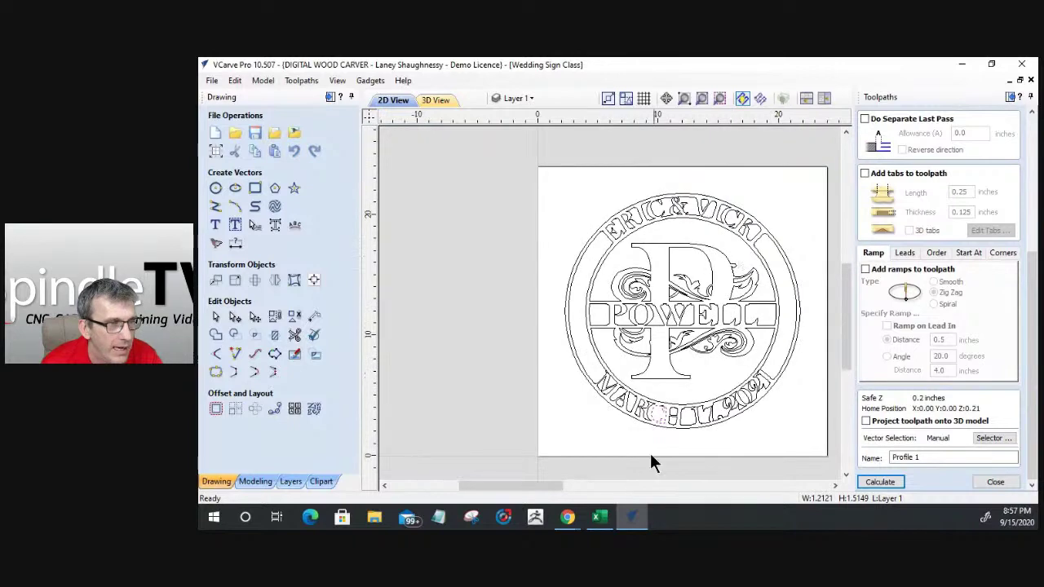
pyautogui.scroll(5, 650, 454)
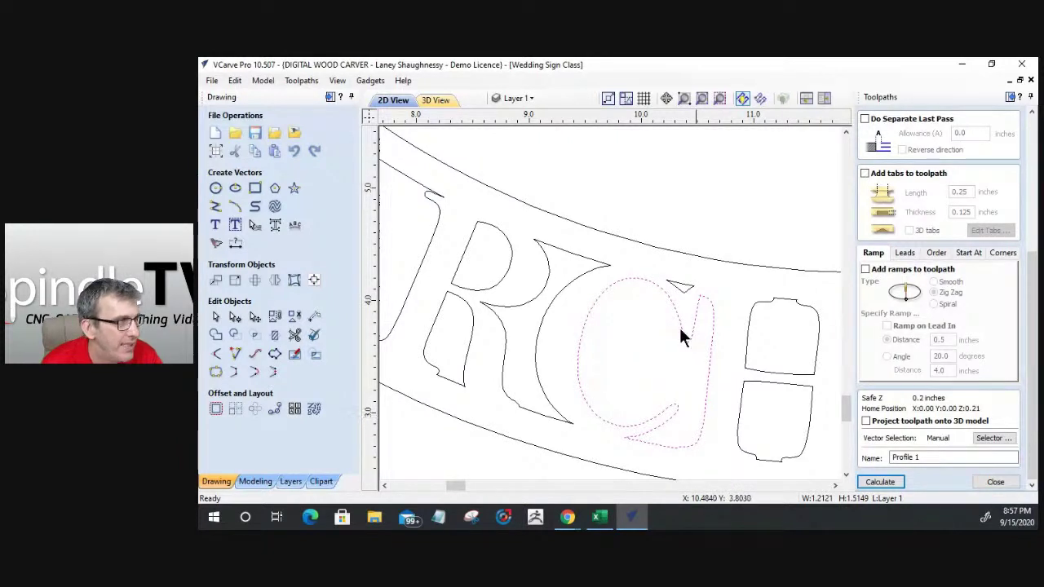
pyautogui.click(215, 373)
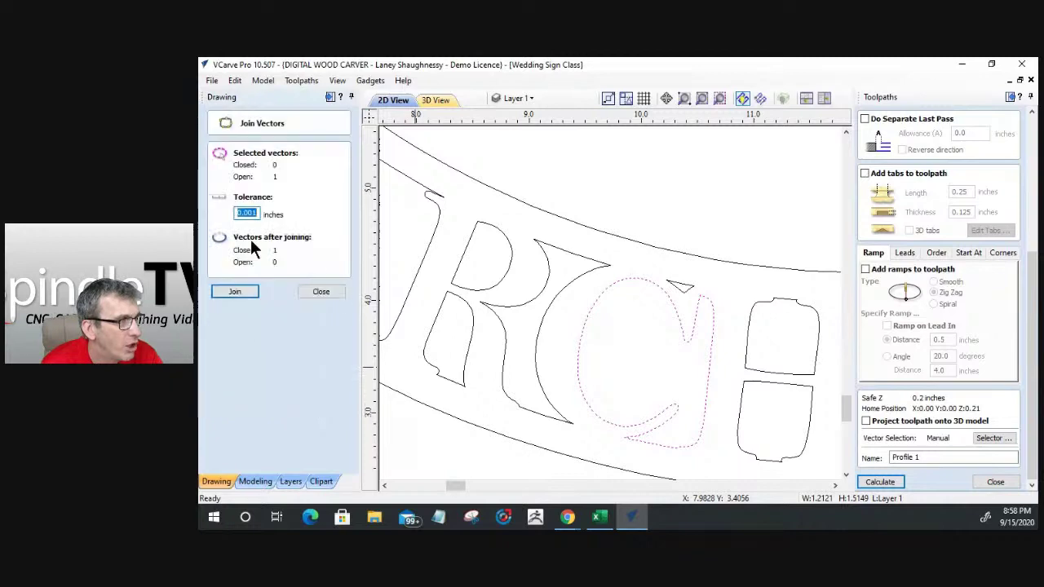
pyautogui.click(234, 292)
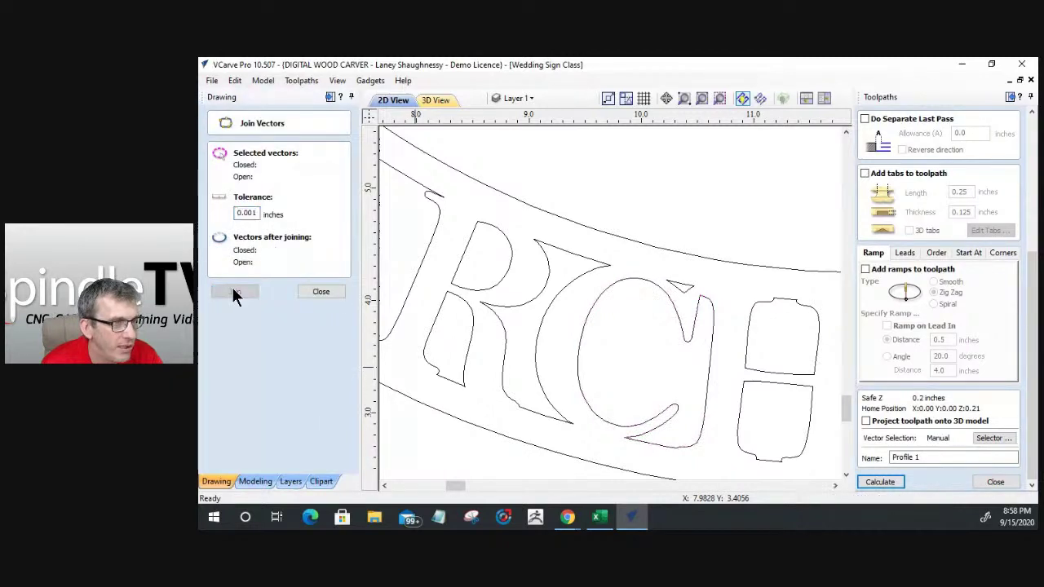
# Select all sign vectors and calculate the Profile 1 toolpath
pyautogui.scroll(-2, 582, 359)
pyautogui.scroll(-2, 581, 360)
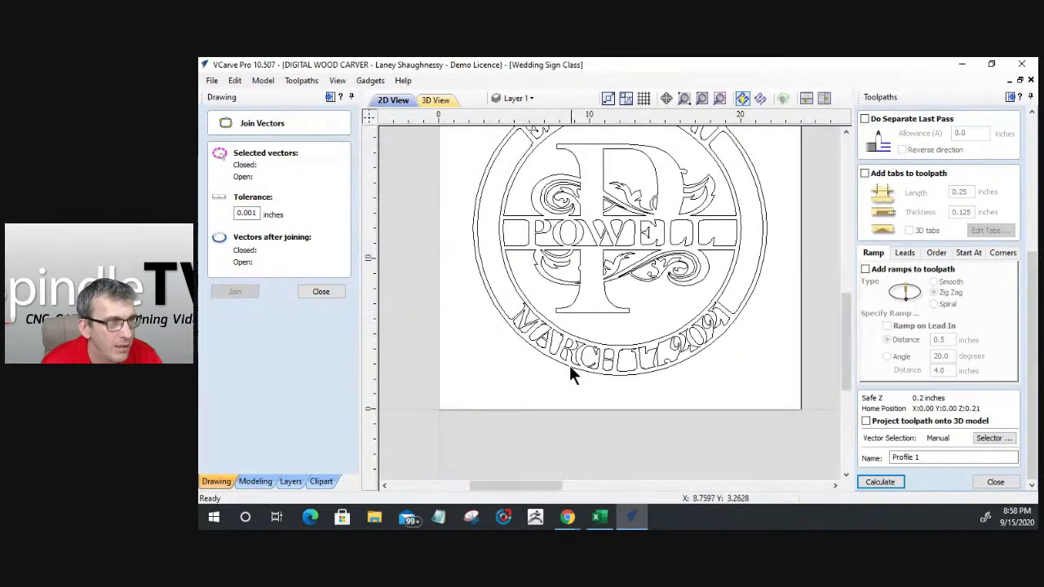
pyautogui.scroll(-3, 569, 365)
pyautogui.hotkey('ctrl', 'a')
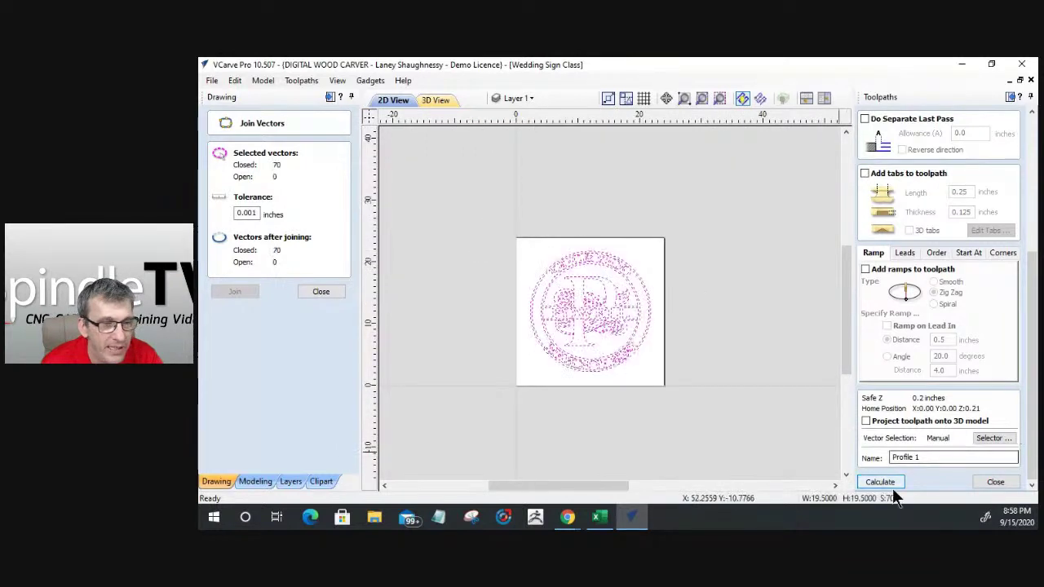
pyautogui.click(892, 487)
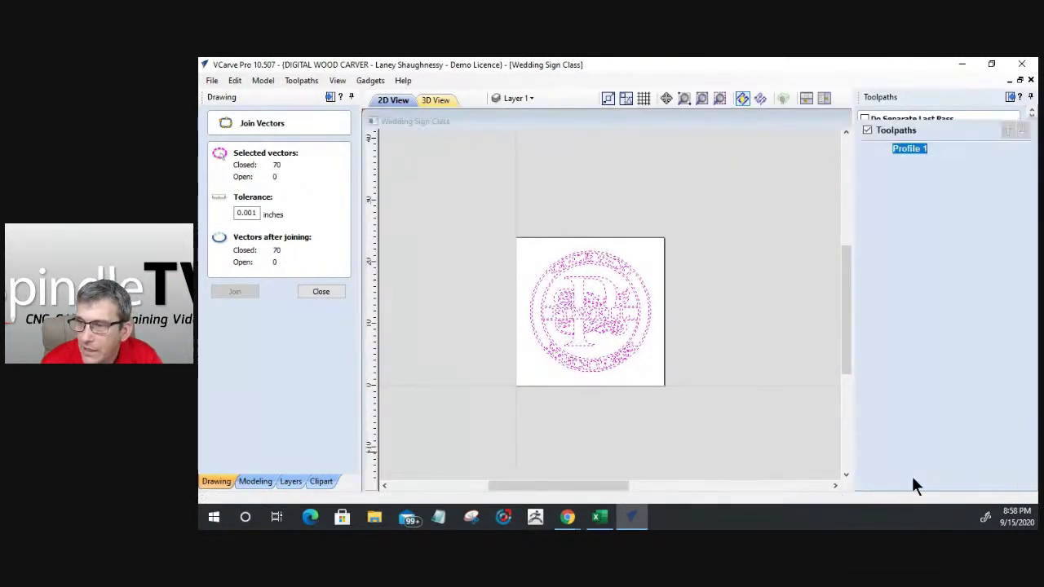